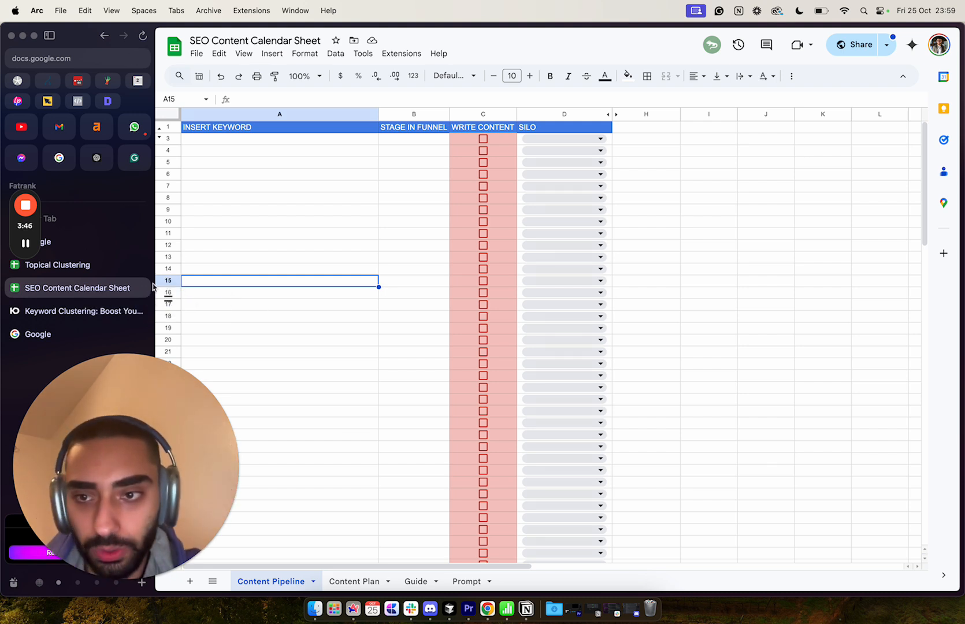
In the Topical Clustering spreadsheet, reorder the sheets as Service, Ecom, Affilate and open the Service sheet.
{"action": "left_click", "coordinate": [73, 265]}
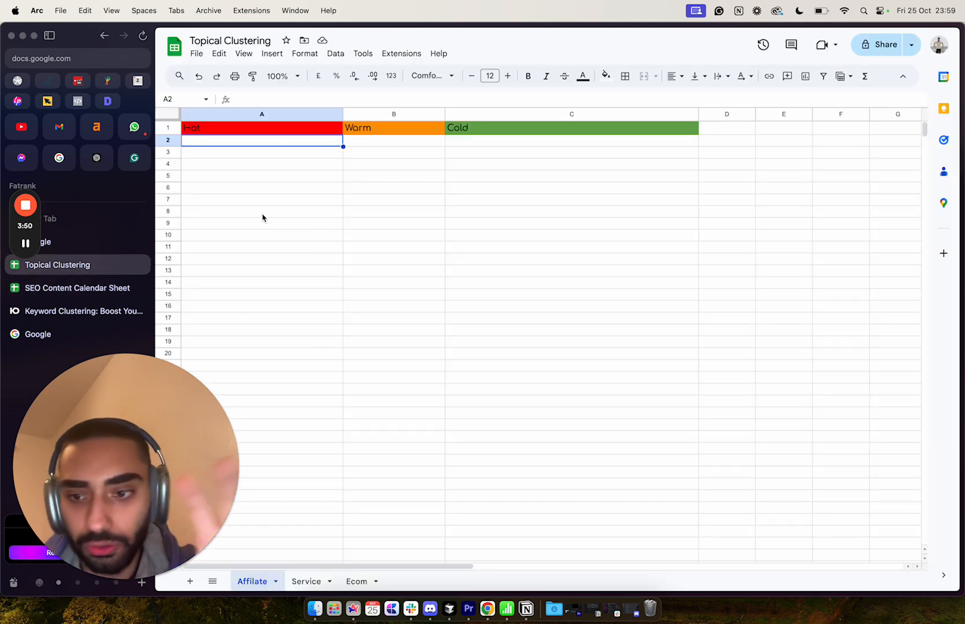
{"action": "left_click", "coordinate": [87, 287]}
{"action": "left_click", "coordinate": [88, 263]}
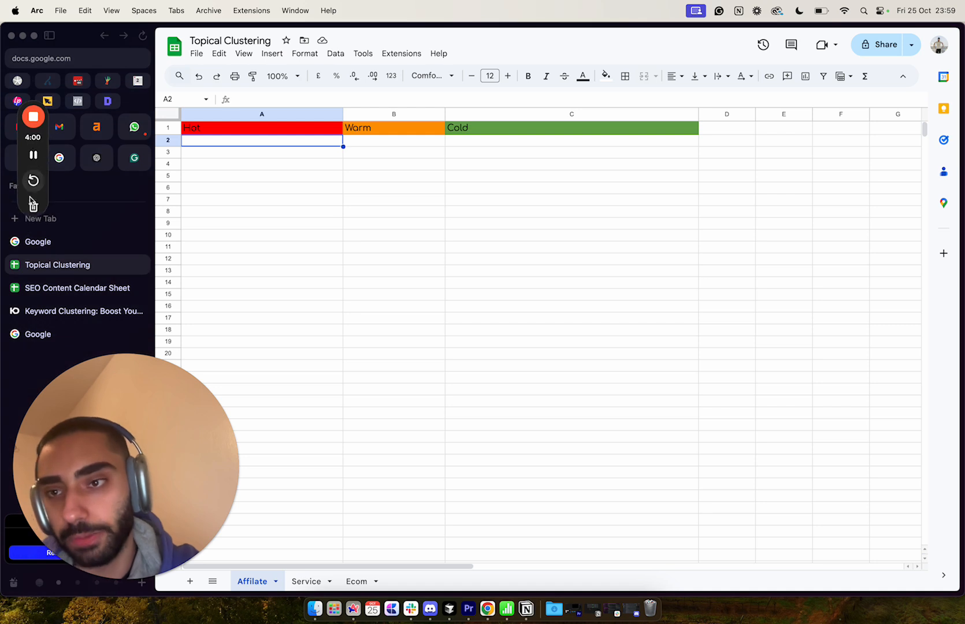
{"action": "left_click", "coordinate": [305, 582]}
{"action": "left_click_drag", "start_coordinate": [290, 581], "coordinate": [252, 581]}
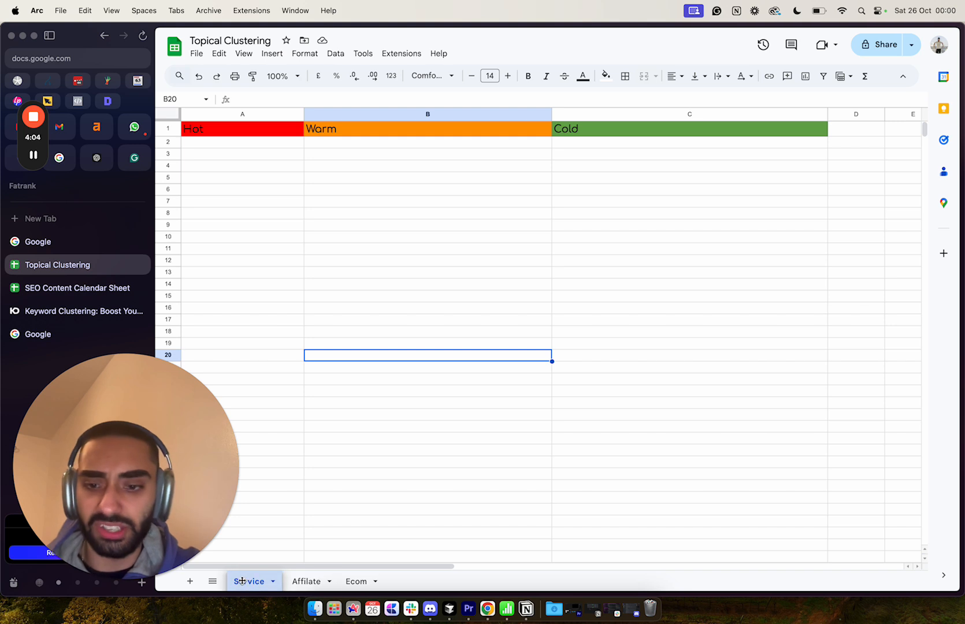
{"action": "left_click", "coordinate": [356, 581]}
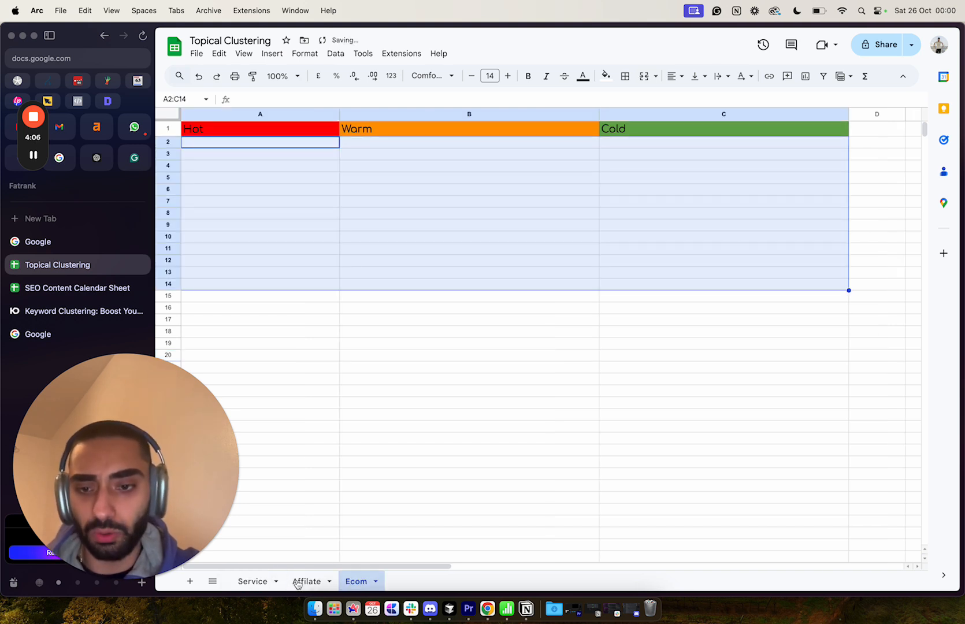
{"action": "left_click_drag", "start_coordinate": [373, 581], "coordinate": [303, 581]}
{"action": "left_click", "coordinate": [352, 581]}
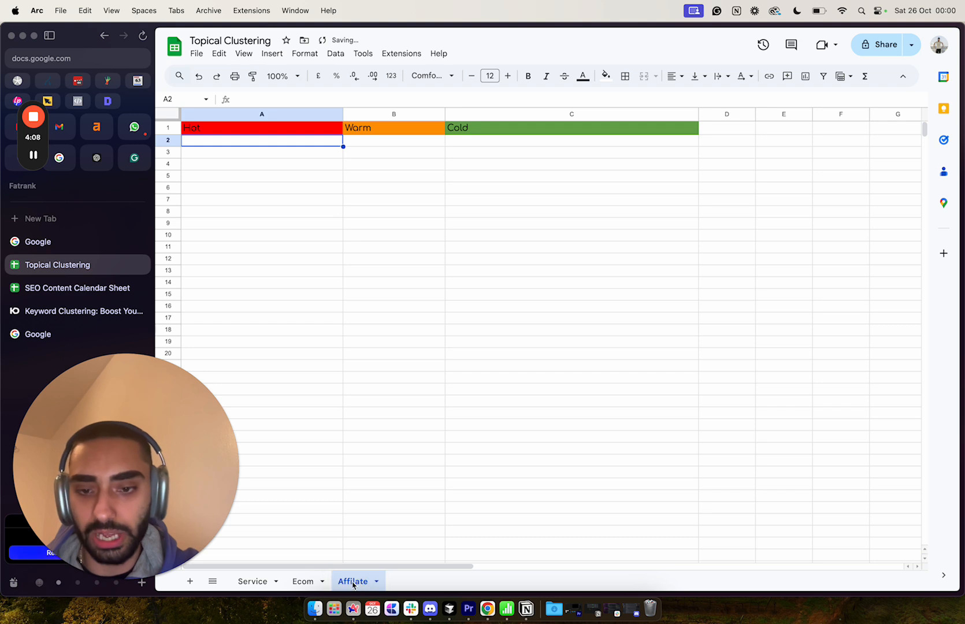
{"action": "left_click", "coordinate": [251, 581]}
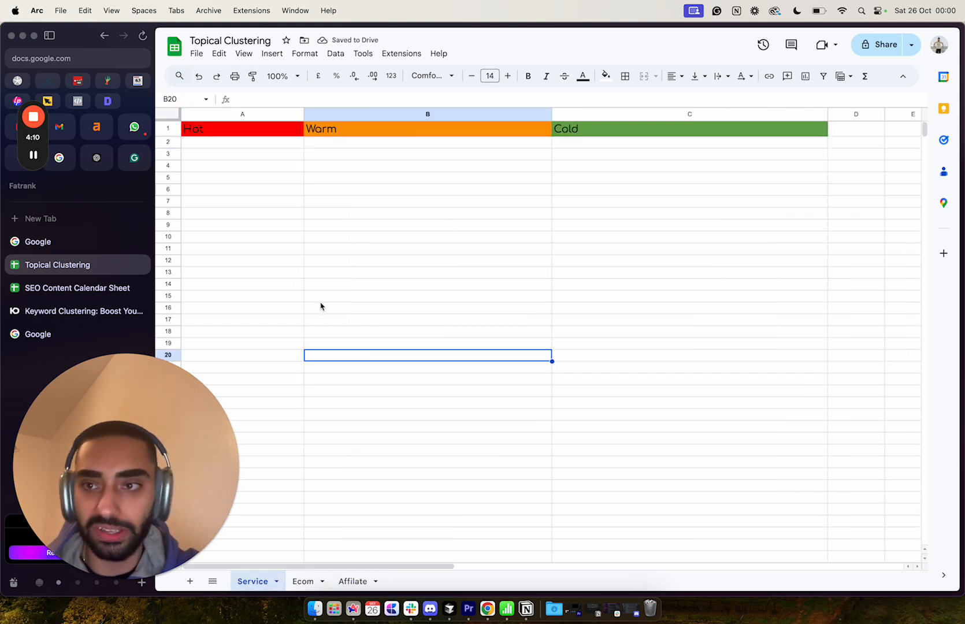
Switch to Google and search for "solar panel company in london".
{"action": "left_click", "coordinate": [67, 249]}
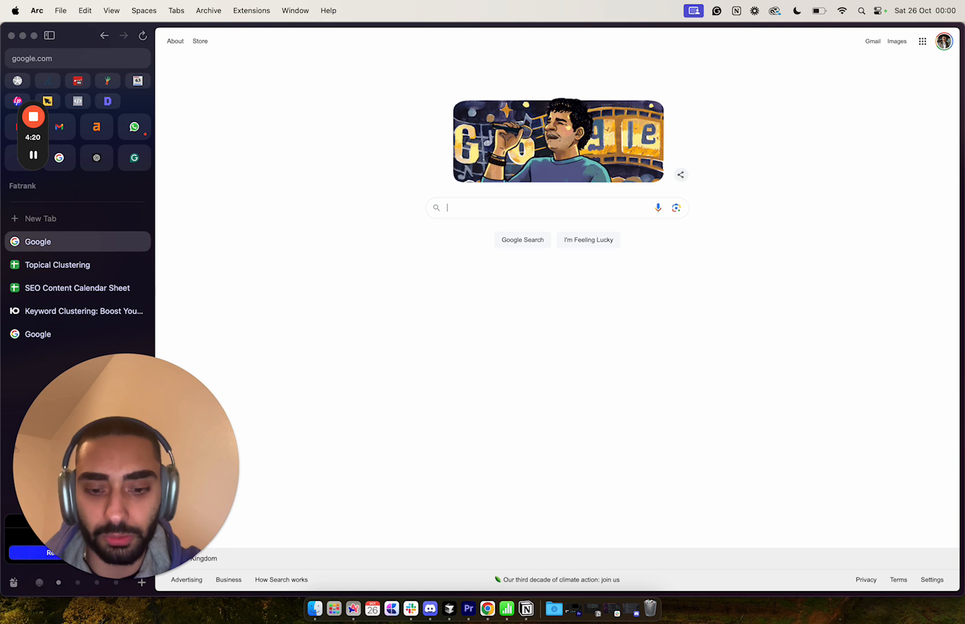
{"action": "type", "text": "solar panel c"}
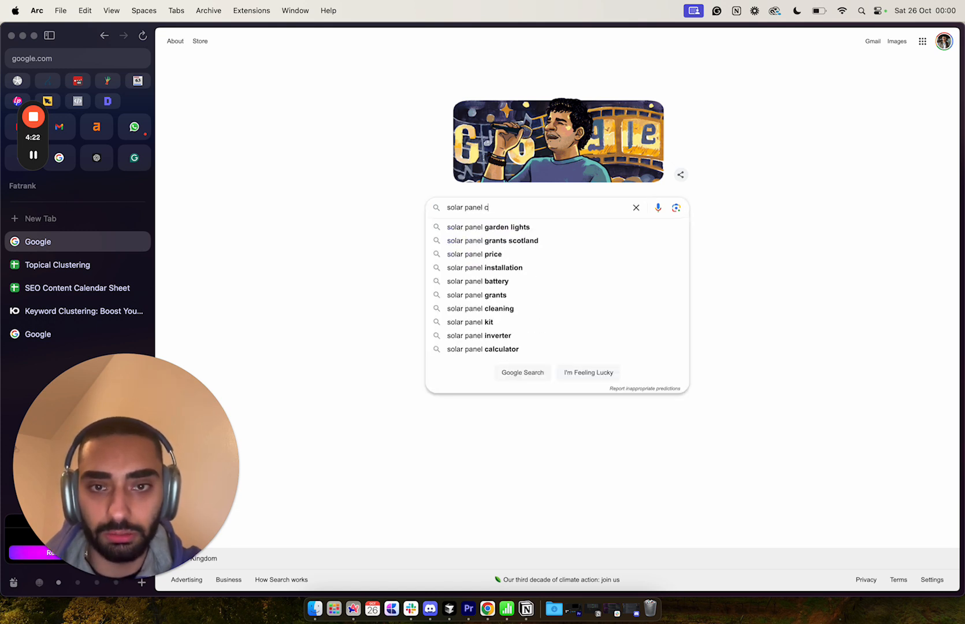
{"action": "type", "text": "ompany "}
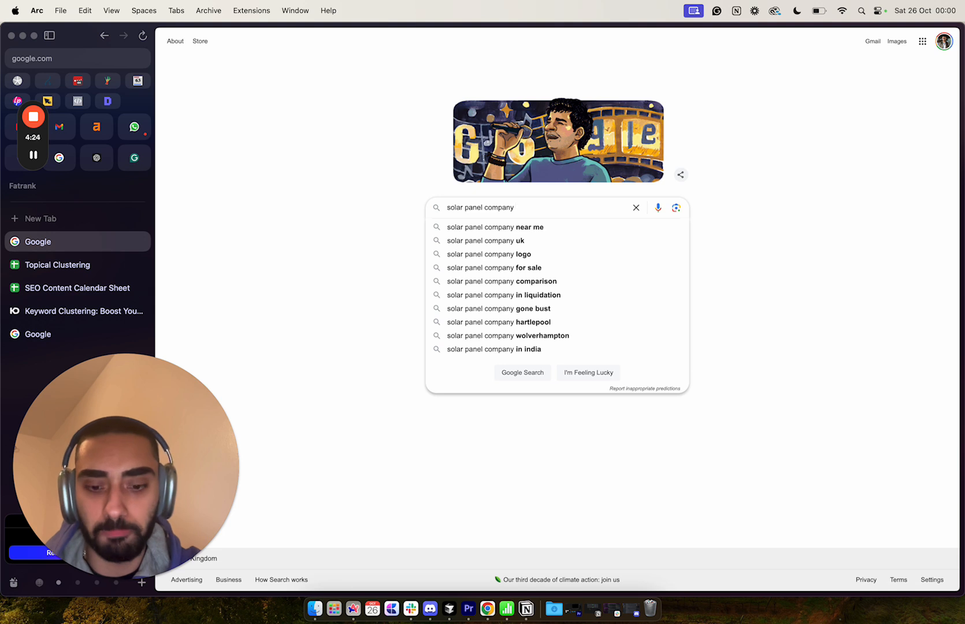
{"action": "type", "text": "in "}
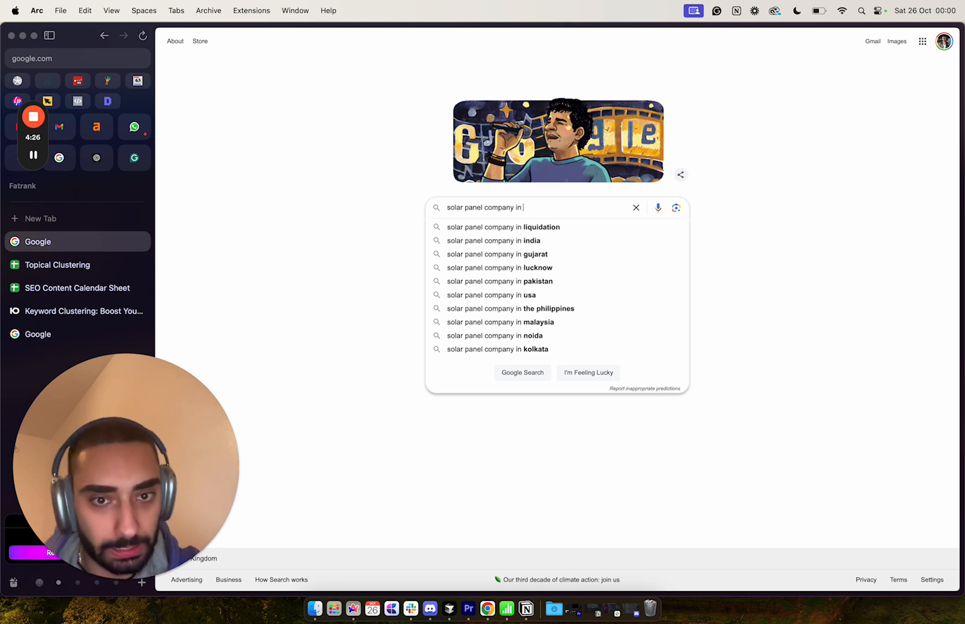
{"action": "type", "text": "london"}
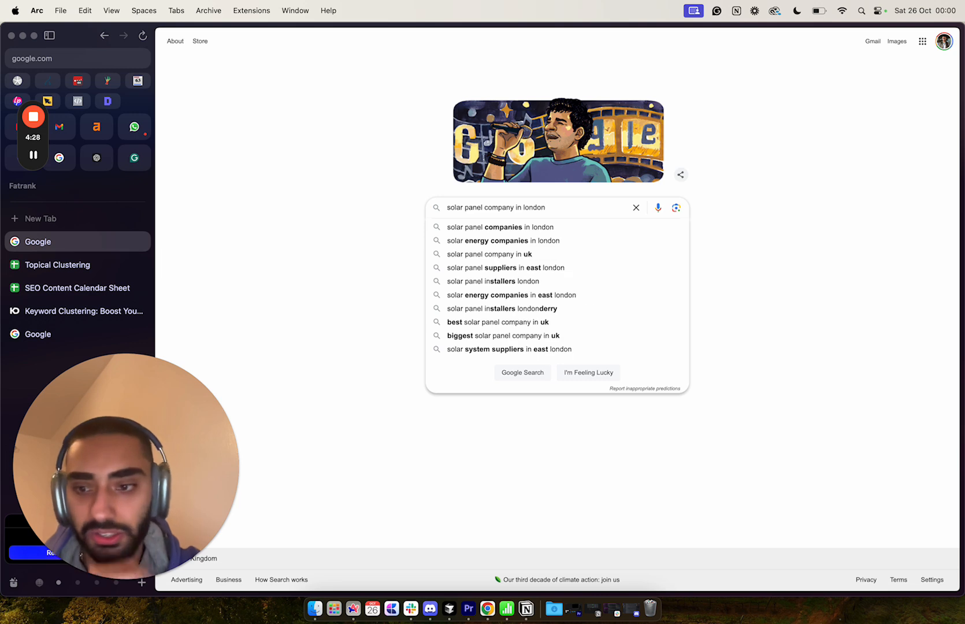
{"action": "key", "text": "Return"}
Copy the Joju Solar result title "Solar PV Installer in London" from the search results.
{"action": "scroll", "coordinate": [254, 328], "scroll_direction": "down", "scroll_amount": 6}
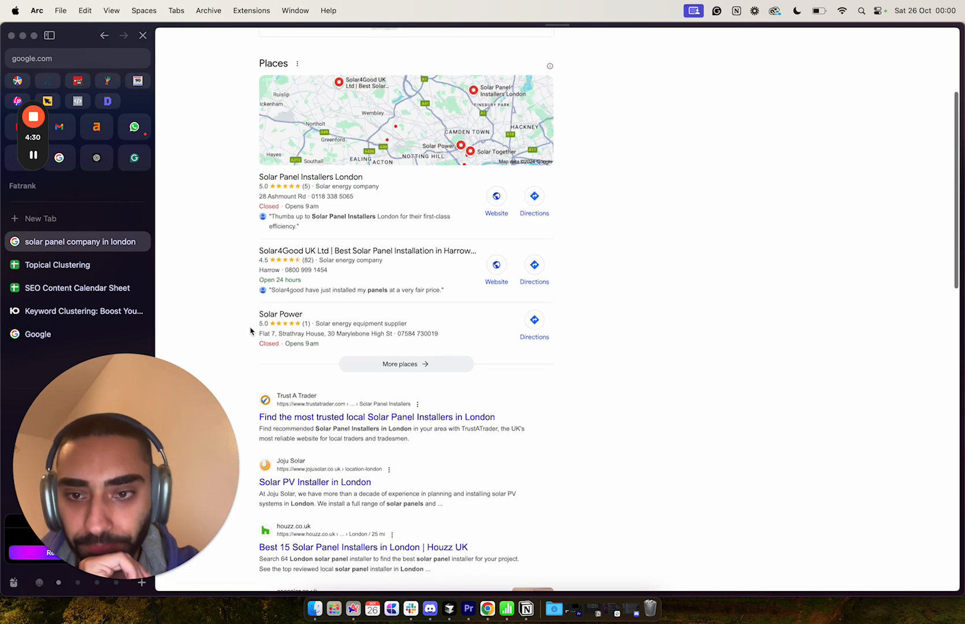
{"action": "scroll", "coordinate": [250, 330], "scroll_direction": "up", "scroll_amount": 1}
{"action": "left_click_drag", "start_coordinate": [255, 281], "coordinate": [381, 286]}
{"action": "key", "text": "super+c"}
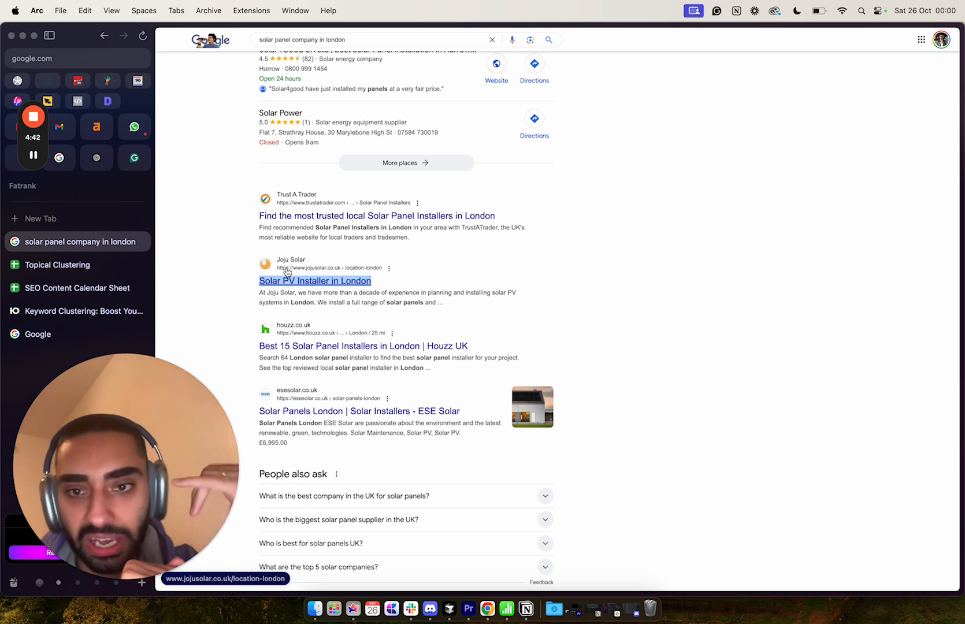
Paste the copied title into cell A2 under Hot in the Topical Clustering Service sheet and widen column A to fit it.
{"action": "left_click", "coordinate": [87, 292]}
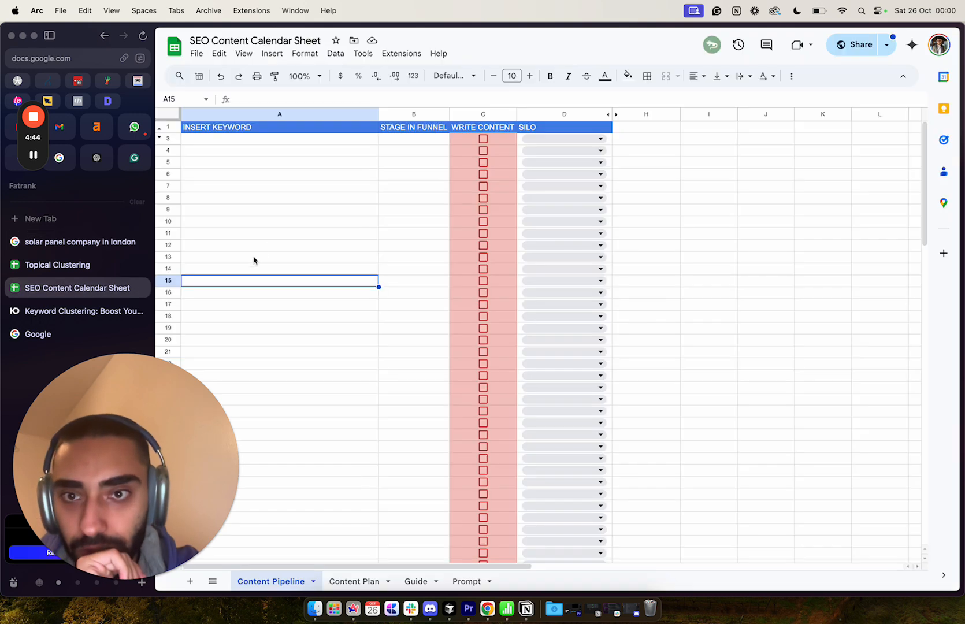
{"action": "left_click", "coordinate": [58, 265]}
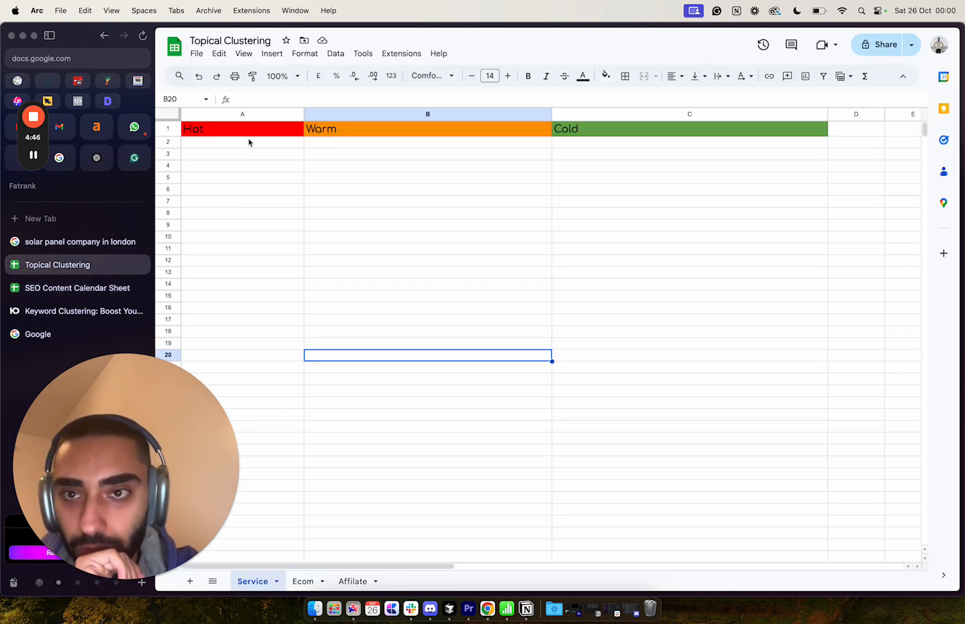
{"action": "left_click", "coordinate": [234, 144]}
{"action": "key", "text": "super+v"}
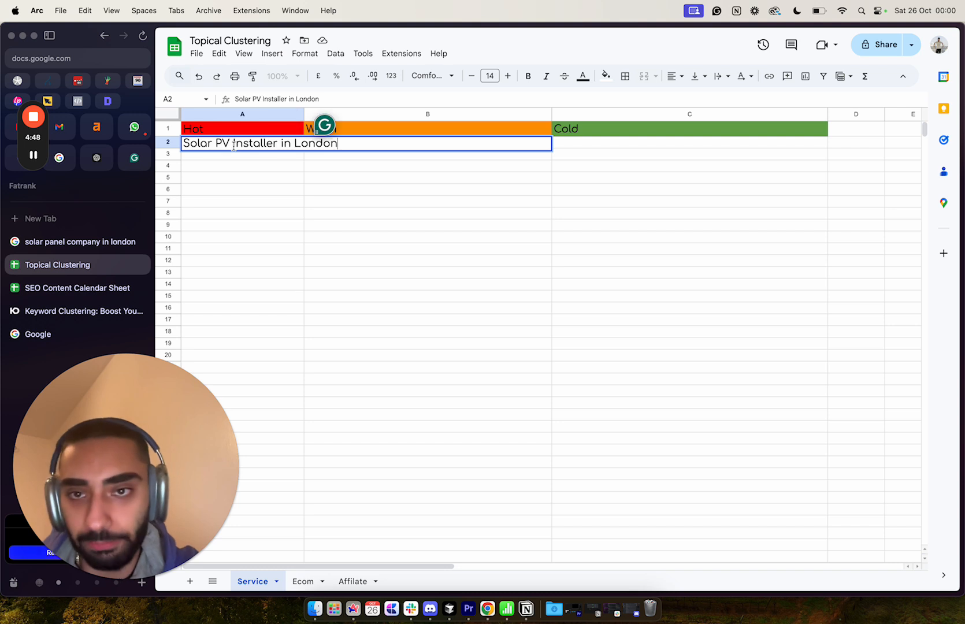
{"action": "key", "text": "Return"}
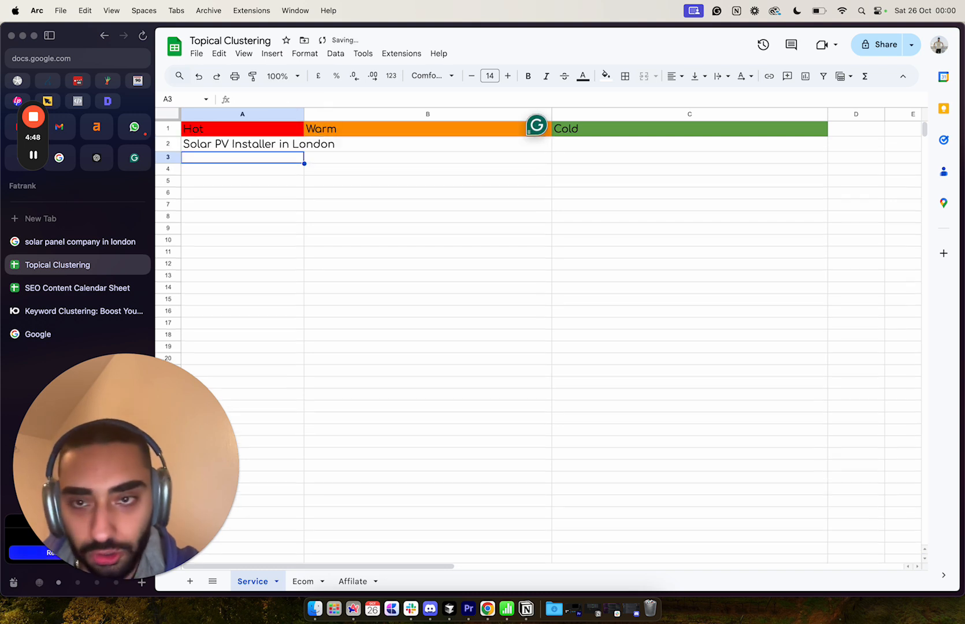
{"action": "double_click", "coordinate": [303, 113]}
{"action": "left_click_drag", "start_coordinate": [338, 115], "coordinate": [362, 114]}
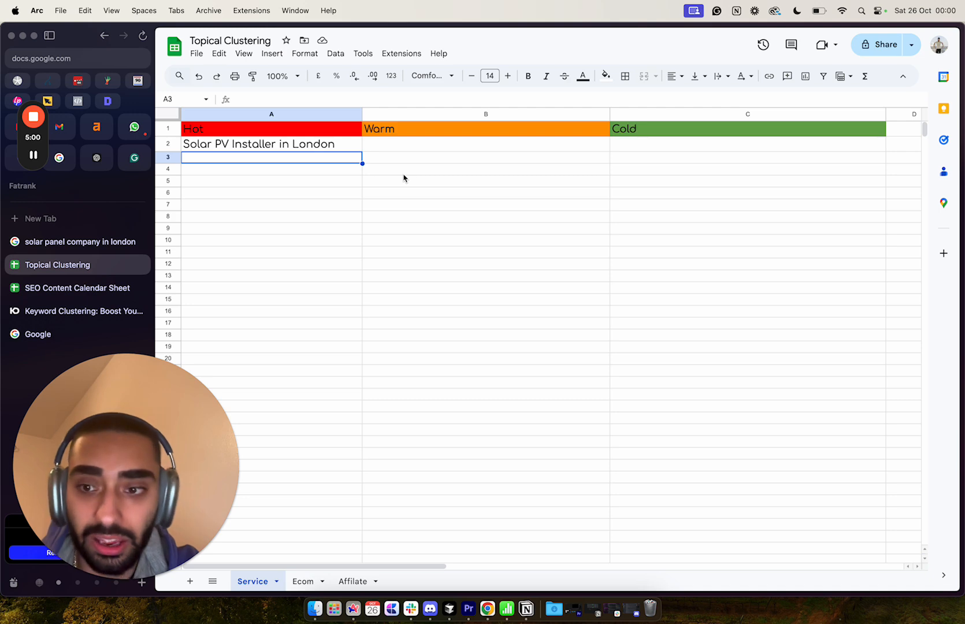
Return to the Google results, open Joju Solar's "Solar PV Installer in London" page and copy its URL.
{"action": "left_click", "coordinate": [83, 242]}
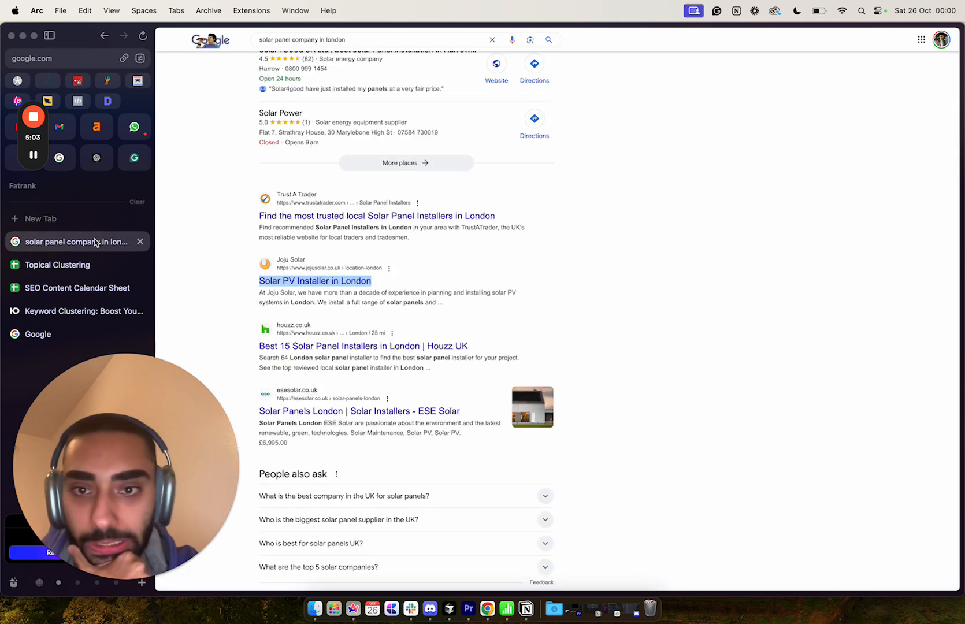
{"action": "left_click", "coordinate": [241, 288]}
{"action": "scroll", "coordinate": [248, 342], "scroll_direction": "down", "scroll_amount": 4}
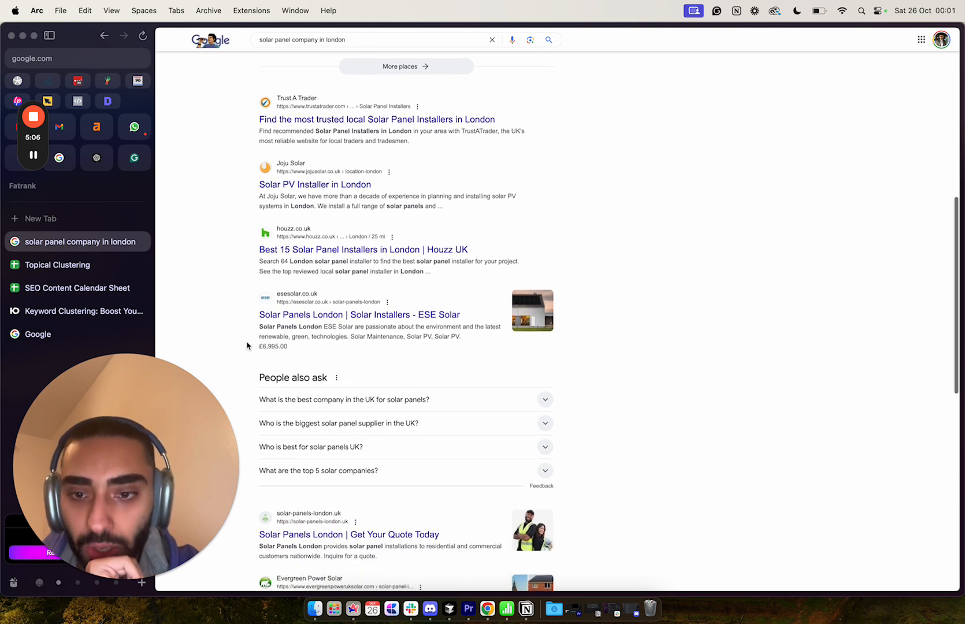
{"action": "scroll", "coordinate": [247, 345], "scroll_direction": "down", "scroll_amount": 4}
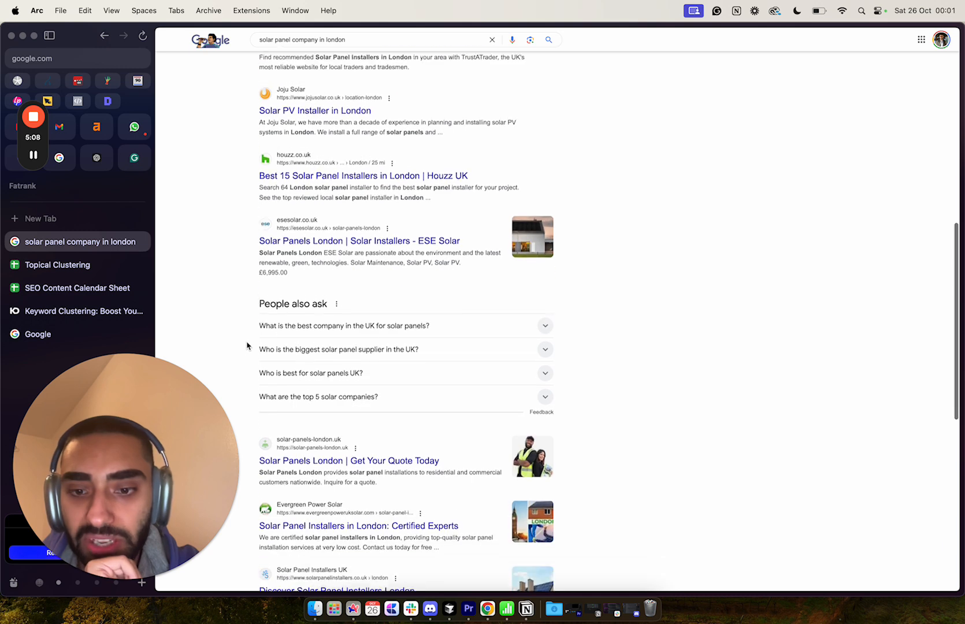
{"action": "scroll", "coordinate": [319, 137], "scroll_direction": "up", "scroll_amount": 12}
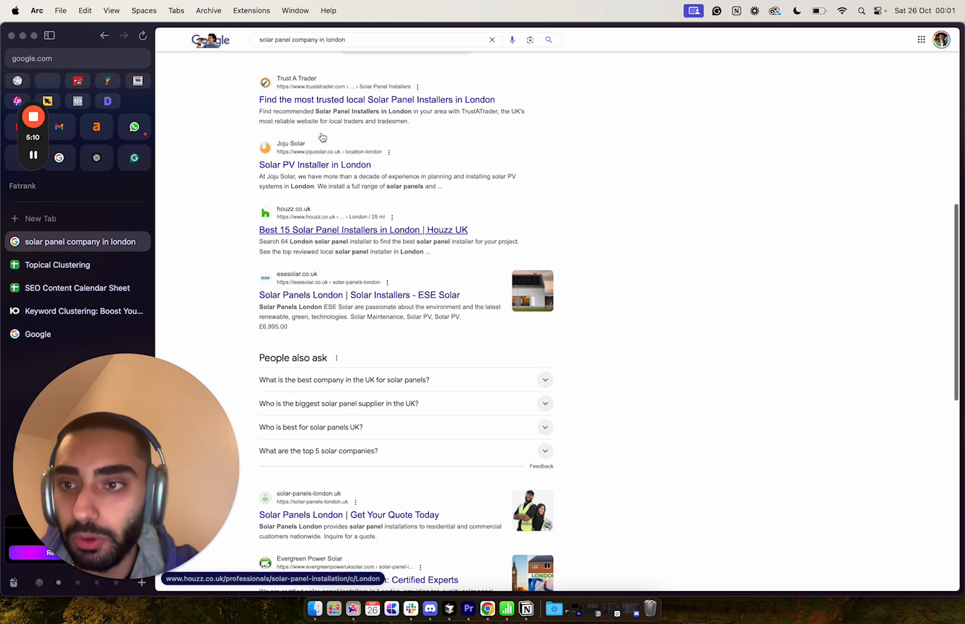
{"action": "scroll", "coordinate": [272, 291], "scroll_direction": "up", "scroll_amount": 2}
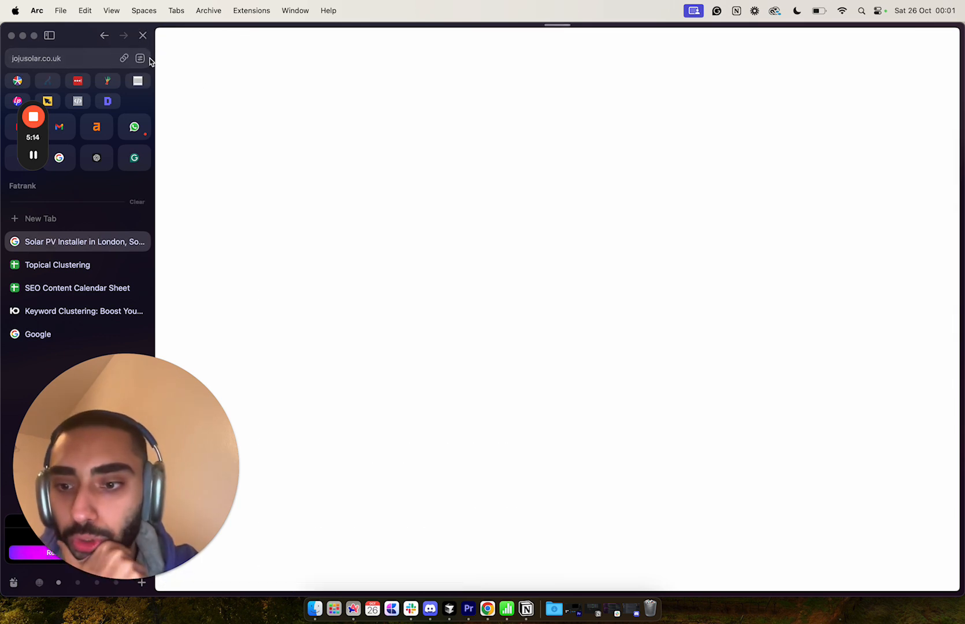
{"action": "left_click", "coordinate": [123, 58]}
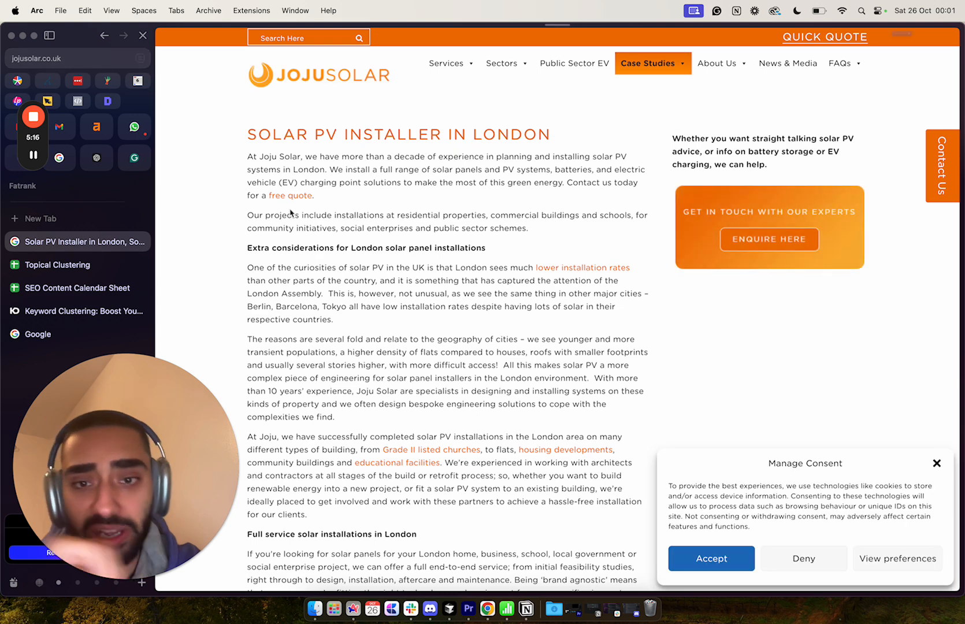
{"action": "scroll", "coordinate": [308, 250], "scroll_direction": "left", "scroll_amount": 5}
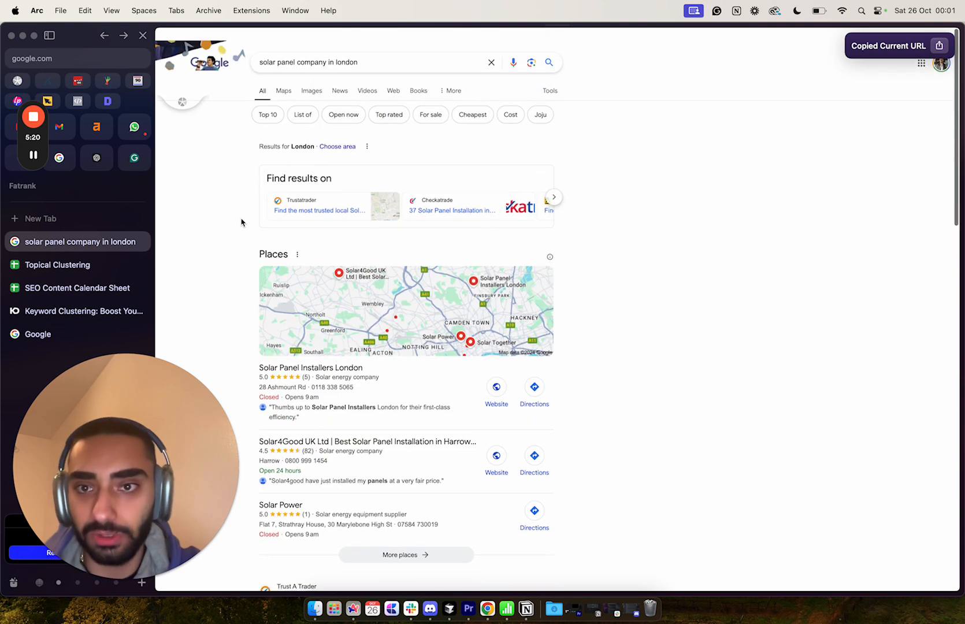
{"action": "key", "text": "slash"}
{"action": "type", "text": "site:"}
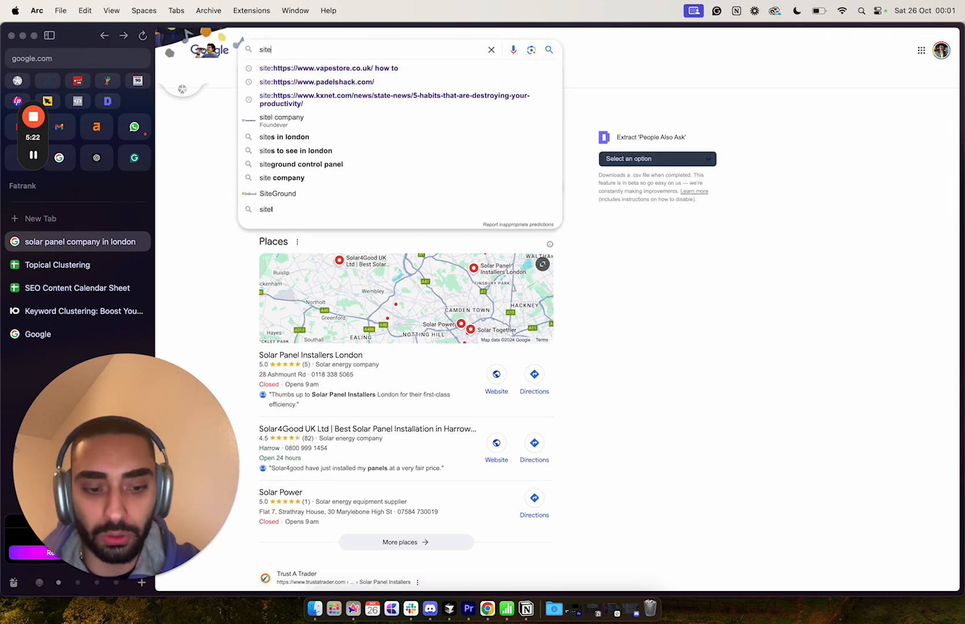
{"action": "key", "text": "super+v"}
{"action": "key", "text": "Return"}
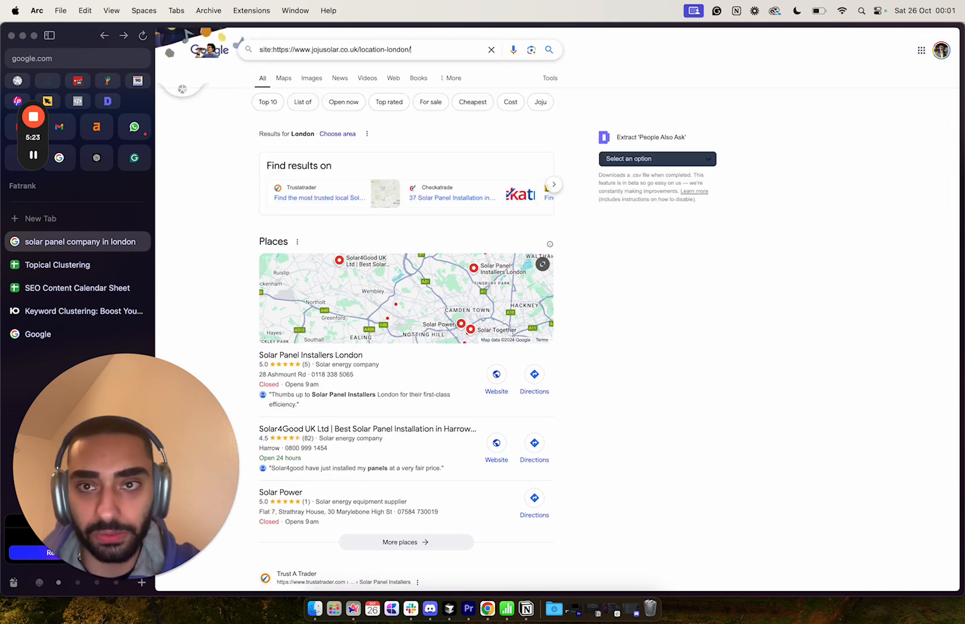
{"action": "left_click", "coordinate": [360, 49]}
{"action": "key", "text": "shift+super+Right"}
{"action": "key", "text": "BackSpace"}
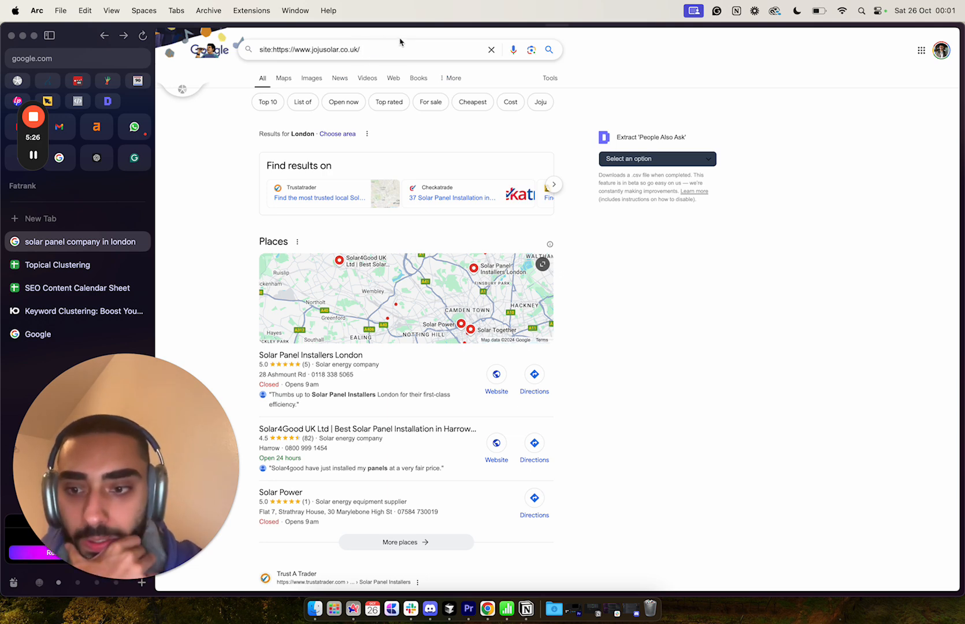
{"action": "key", "text": "Return"}
{"action": "type", "text": "how"}
{"action": "key", "text": "Return"}
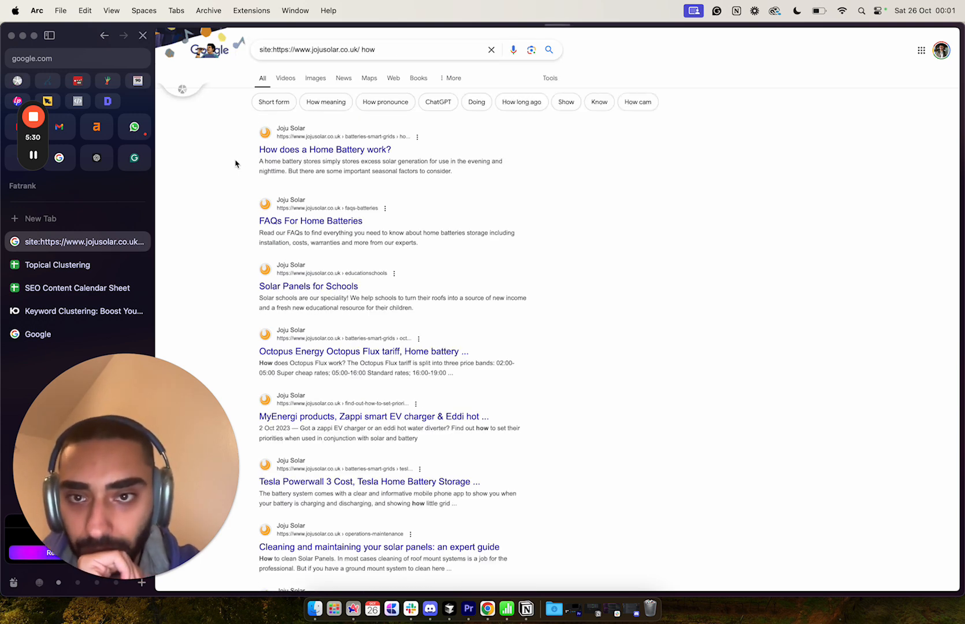
Copy the result title "How does a Home Battery work?" into cell C2 under Cold in the Topical Clustering Service sheet.
{"action": "left_click_drag", "start_coordinate": [246, 155], "coordinate": [395, 156]}
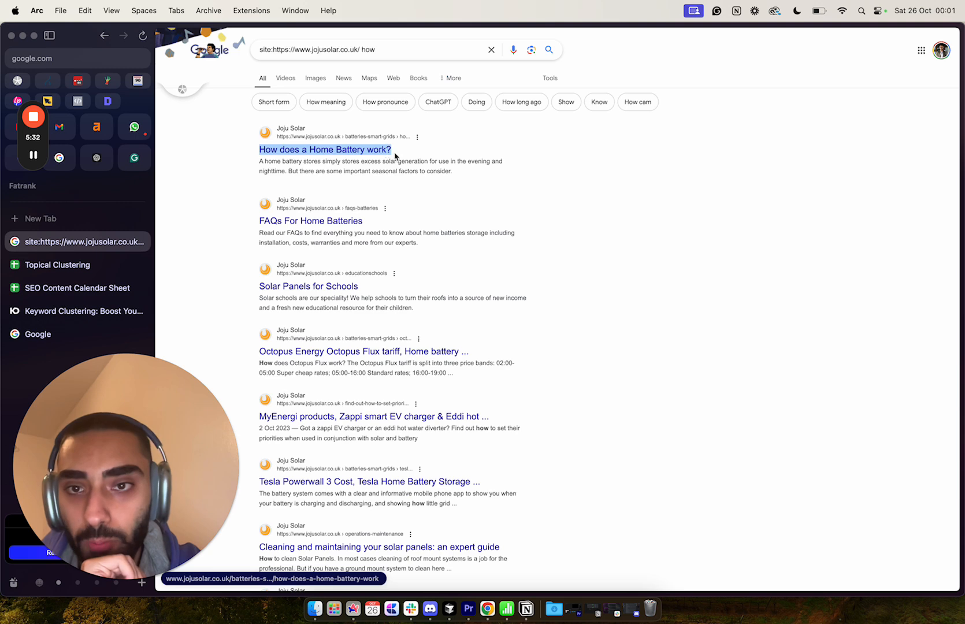
{"action": "key", "text": "super+c"}
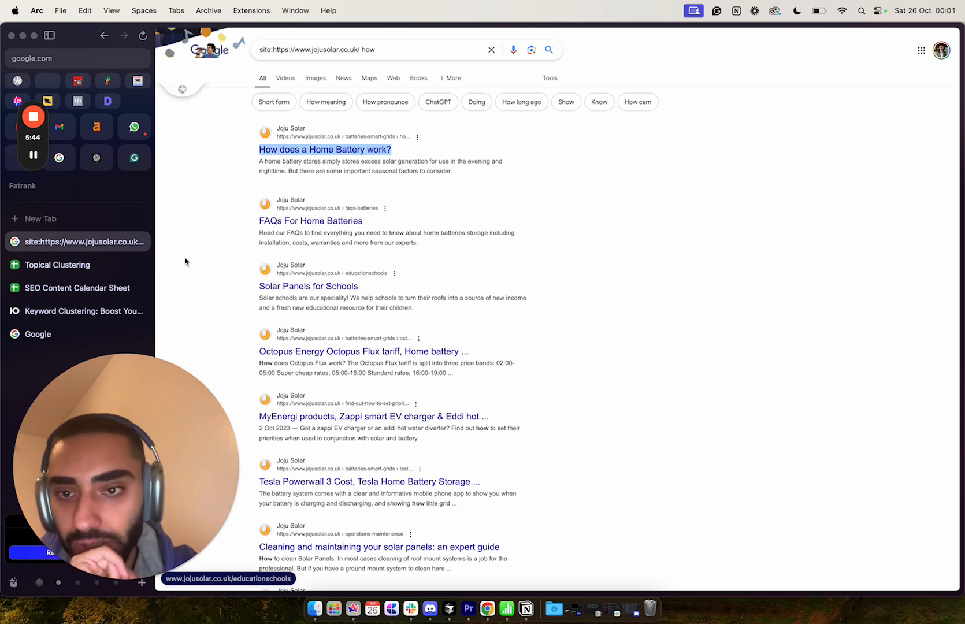
{"action": "left_click", "coordinate": [98, 287]}
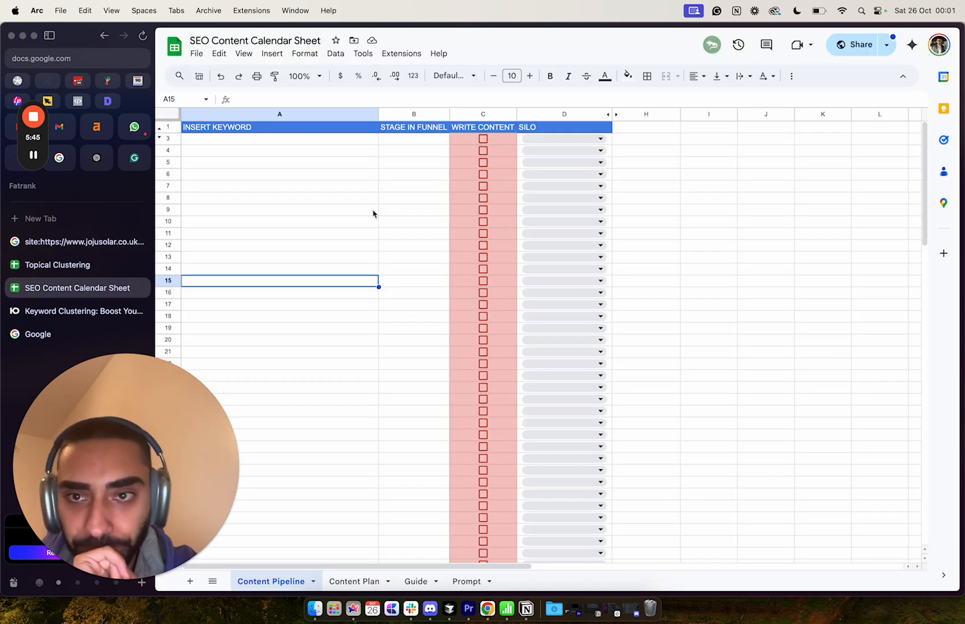
{"action": "left_click", "coordinate": [61, 266]}
{"action": "double_click", "coordinate": [629, 144]}
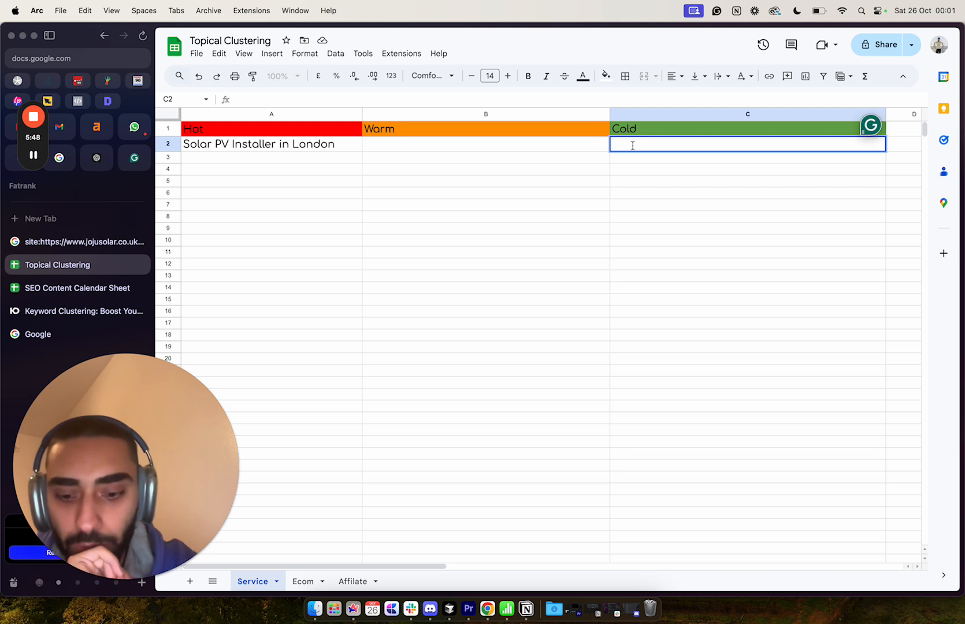
{"action": "key", "text": "super+v"}
{"action": "key", "text": "Return"}
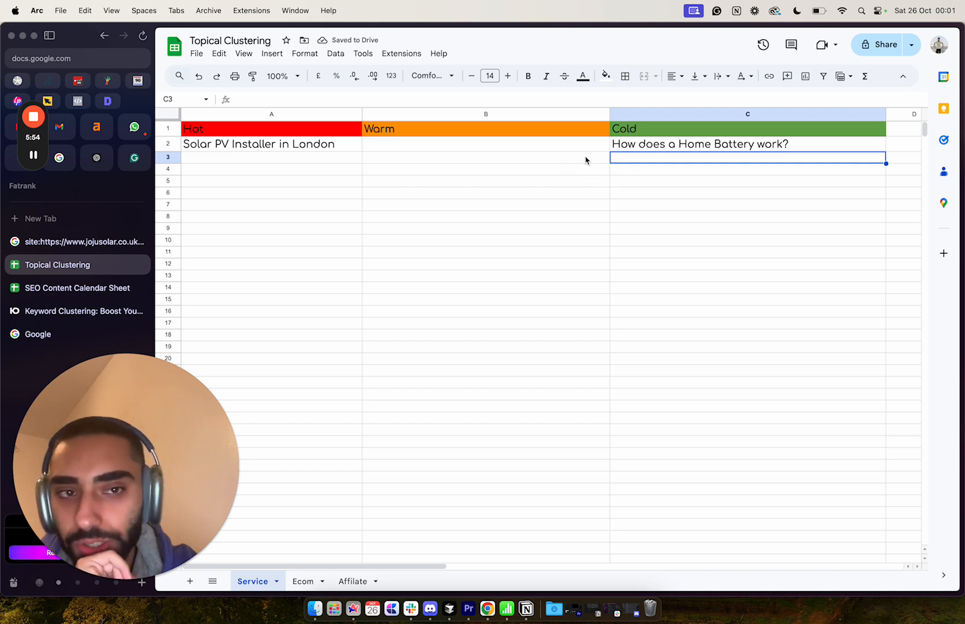
{"action": "left_click", "coordinate": [672, 148]}
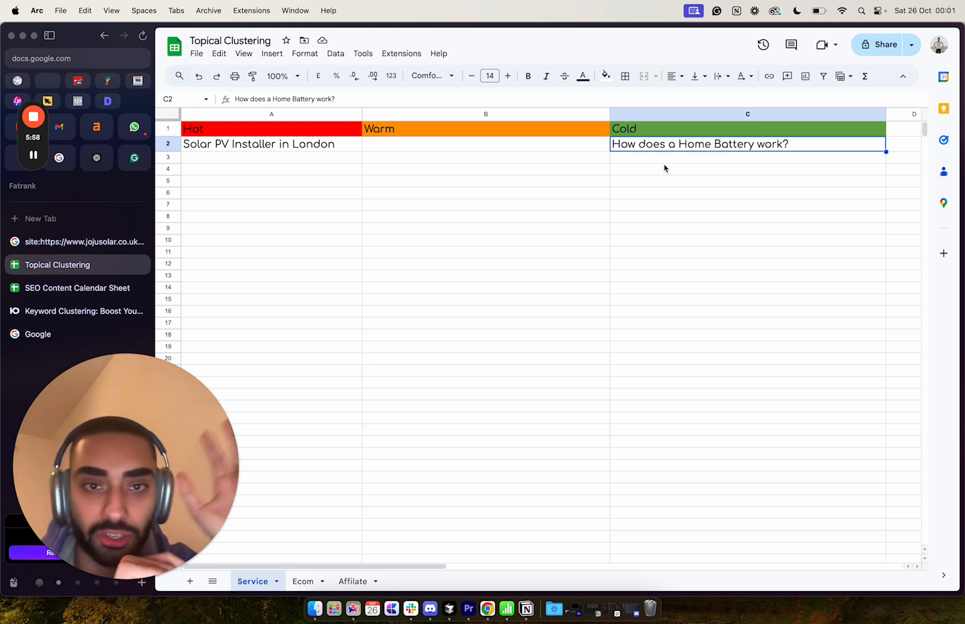
Copy the title "Solar Panels for Schools" from the Google results into cell A3 under Hot in the Topical Clustering Service sheet.
{"action": "left_click", "coordinate": [91, 241]}
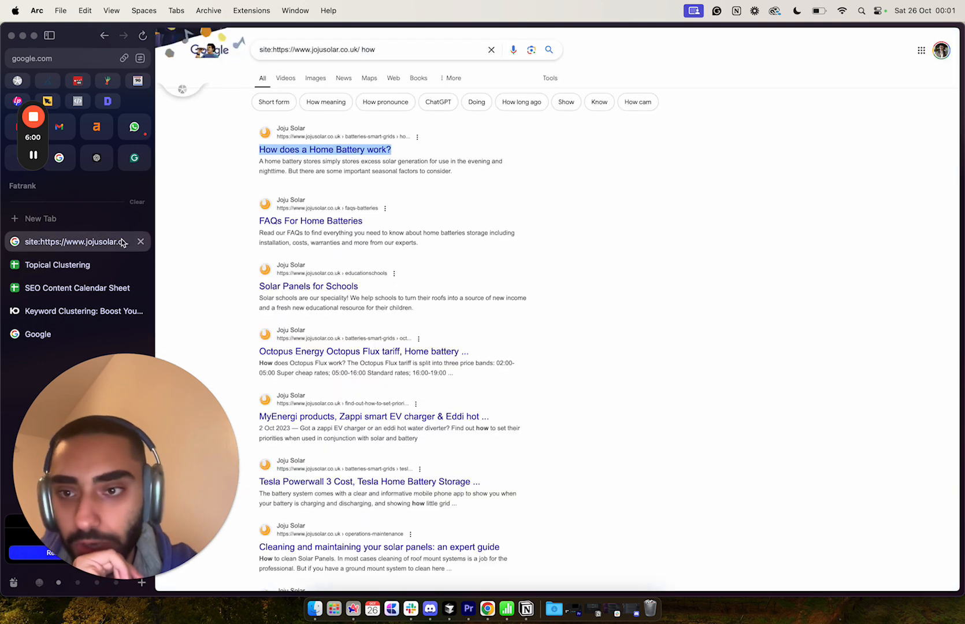
{"action": "scroll", "coordinate": [490, 356], "scroll_direction": "down", "scroll_amount": 5}
{"action": "scroll", "coordinate": [489, 355], "scroll_direction": "up", "scroll_amount": 1}
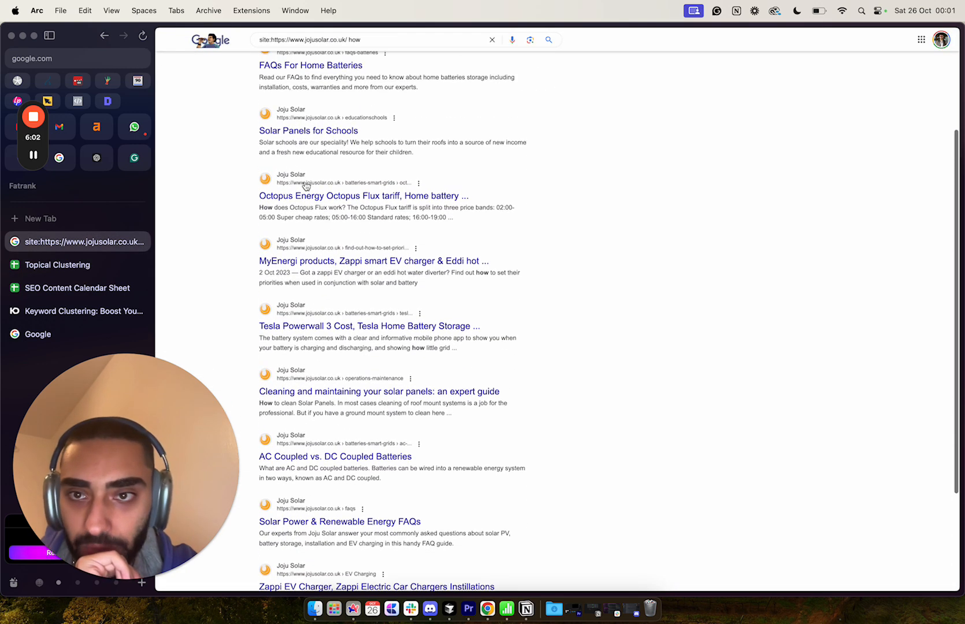
{"action": "left_click_drag", "start_coordinate": [252, 131], "coordinate": [364, 137]}
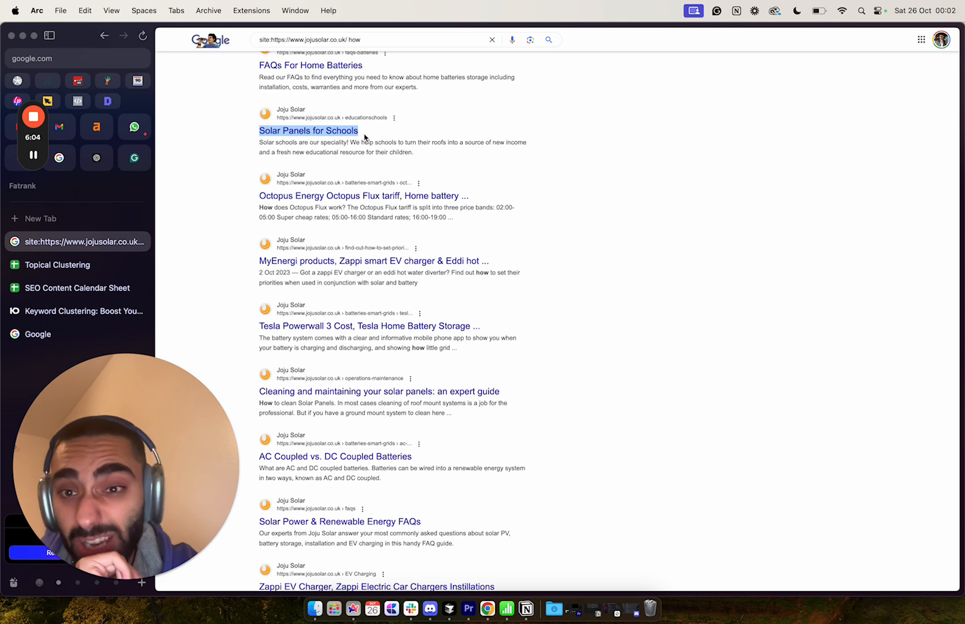
{"action": "left_click", "coordinate": [75, 264]}
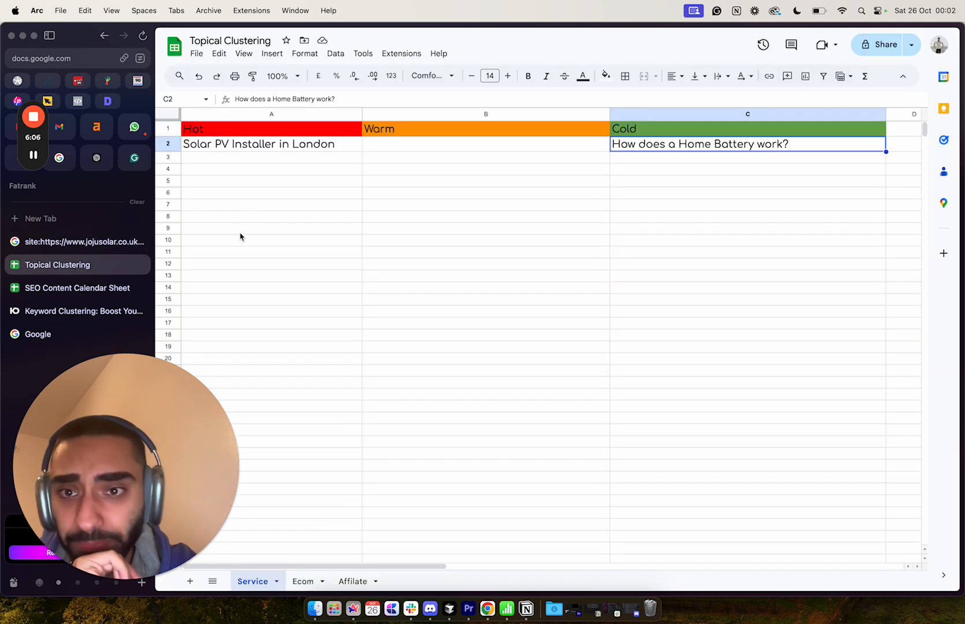
{"action": "double_click", "coordinate": [237, 157]}
{"action": "key", "text": "super+v"}
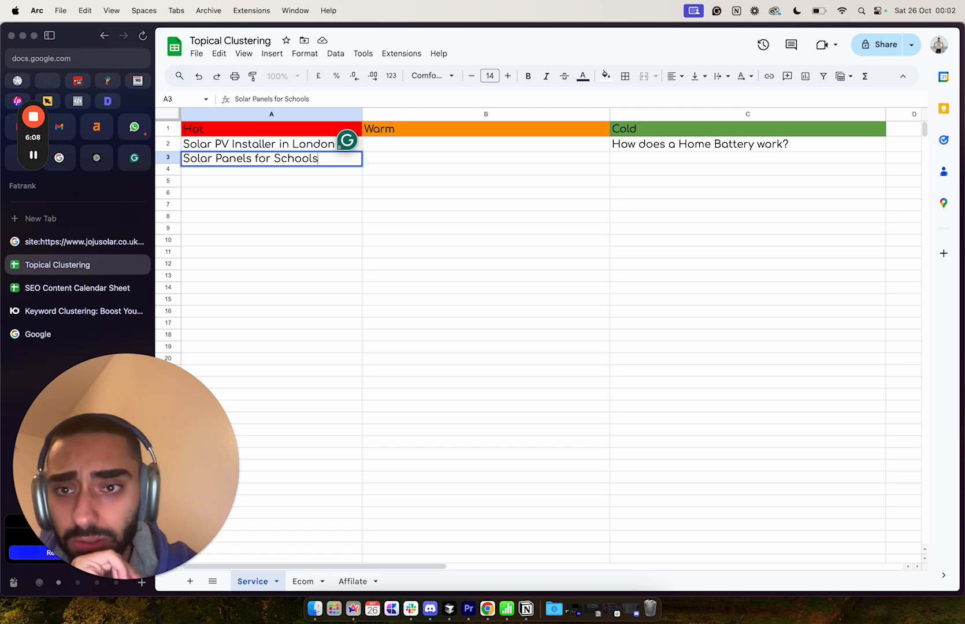
{"action": "key", "text": "Return"}
Enter "Solar Panels For Commercial Buildings" in cell A4 under Hot and fit column A's width to its text.
{"action": "left_click", "coordinate": [66, 247]}
{"action": "left_click", "coordinate": [68, 265]}
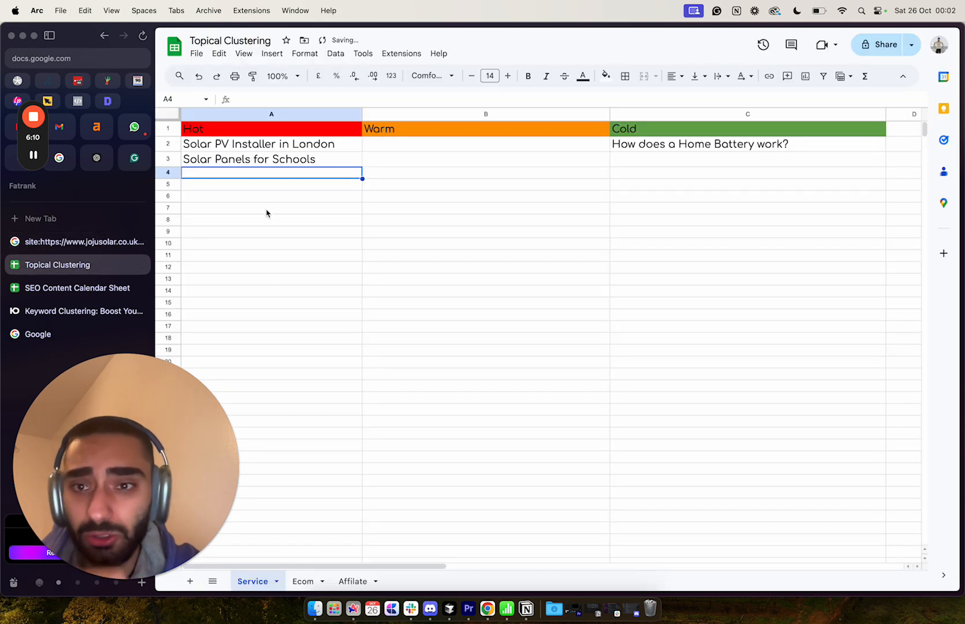
{"action": "double_click", "coordinate": [232, 172]}
{"action": "type", "text": "So"}
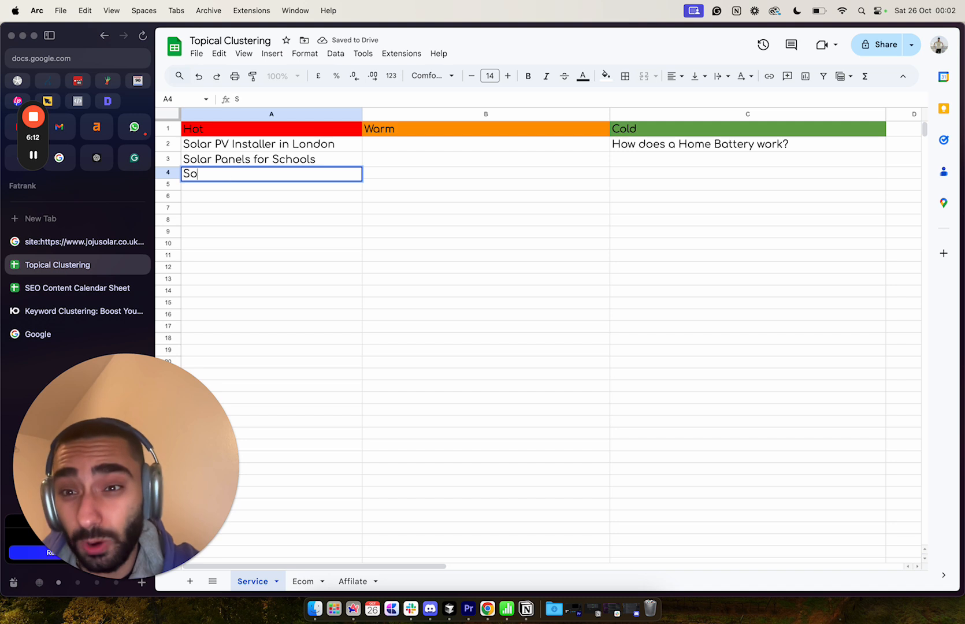
{"action": "type", "text": "lar Panels"}
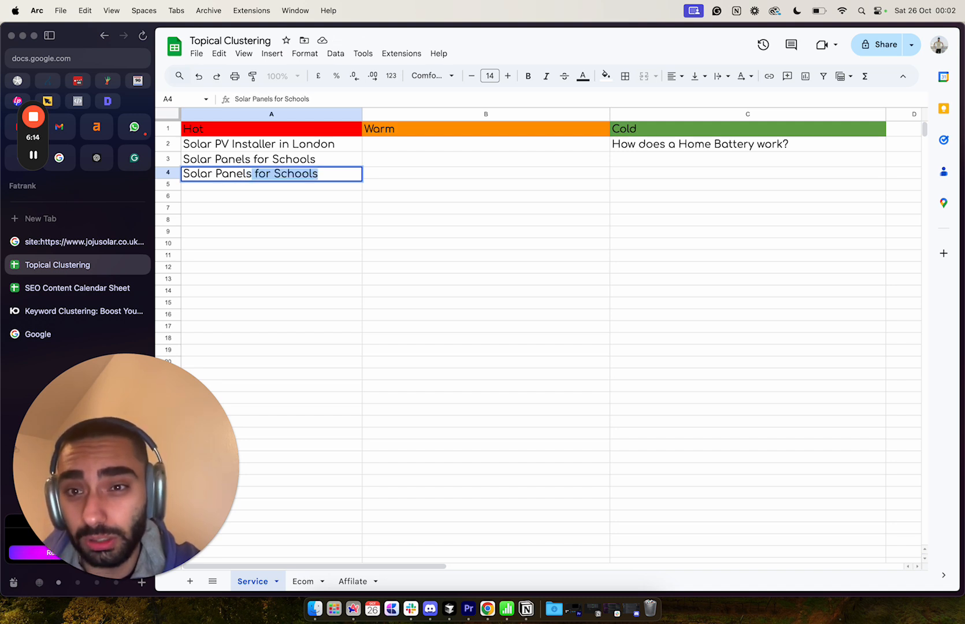
{"action": "type", "text": " For Comm"}
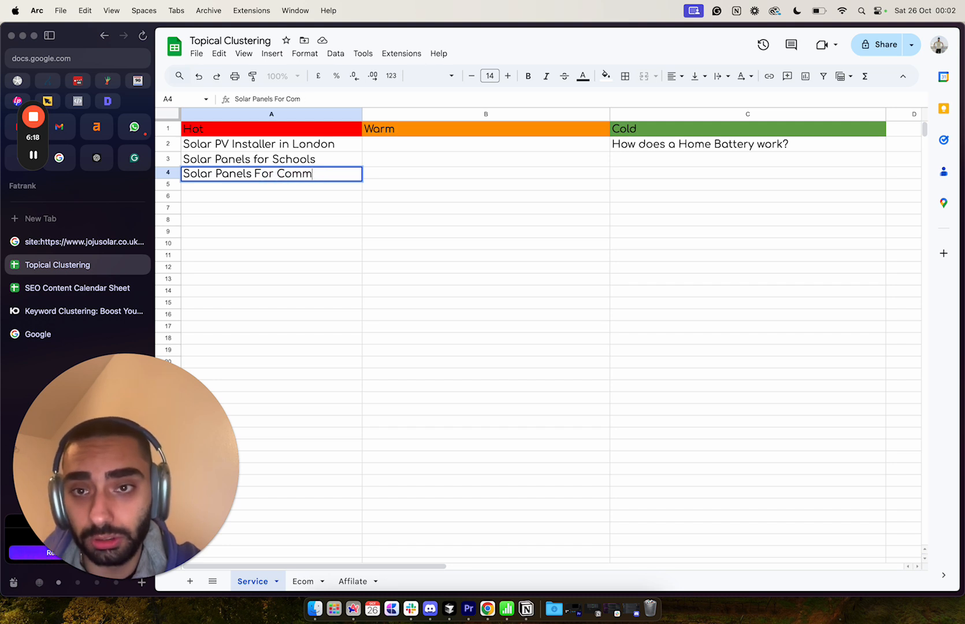
{"action": "type", "text": "ercial Buildin"}
{"action": "key", "text": "BackSpace"}
{"action": "type", "text": "ings"}
{"action": "key", "text": "Return"}
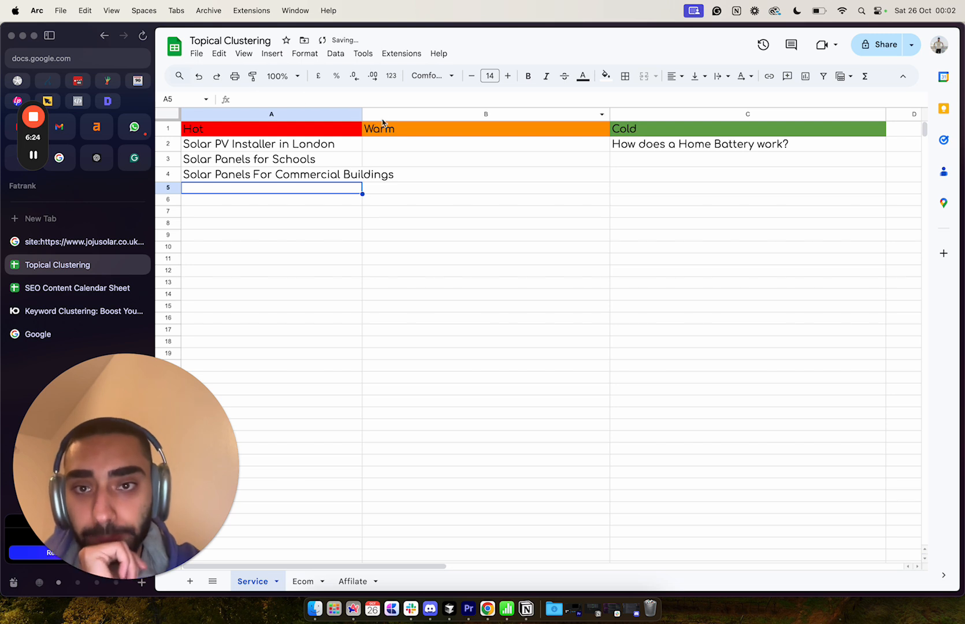
{"action": "double_click", "coordinate": [362, 115]}
Copy the result title "AC Coupled vs. DC Coupled Batteries" from the Google results into cell B2 under Warm in the Topical Clustering sheet.
{"action": "left_click_drag", "start_coordinate": [432, 152], "coordinate": [416, 367]}
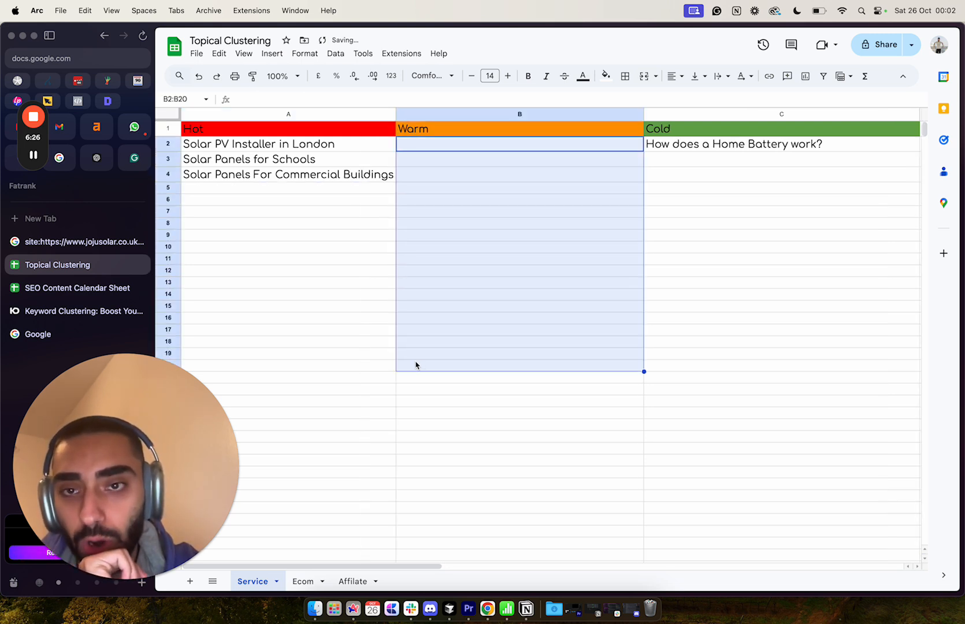
{"action": "left_click", "coordinate": [68, 247]}
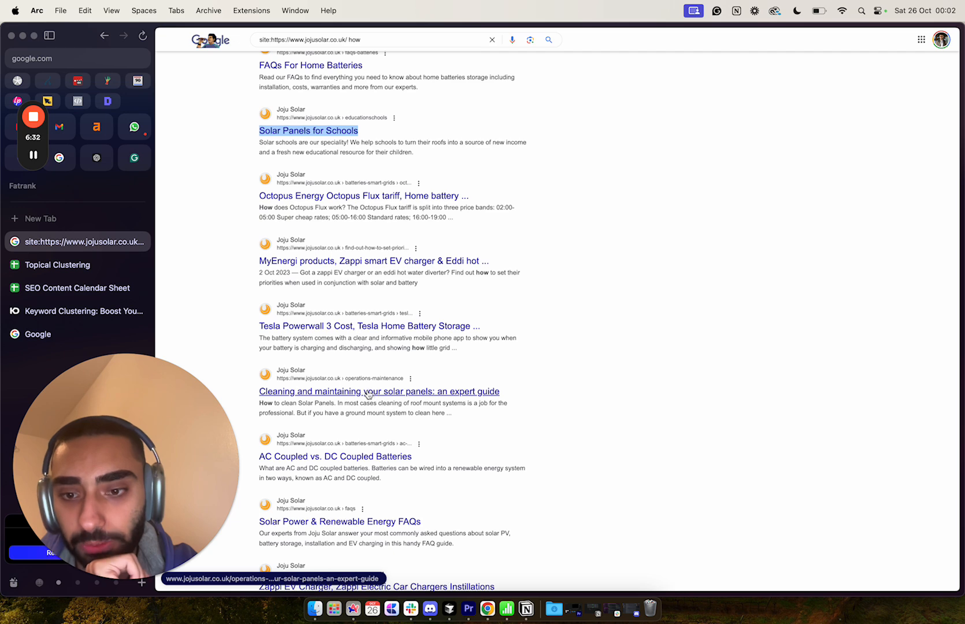
{"action": "scroll", "coordinate": [371, 393], "scroll_direction": "down", "scroll_amount": 5}
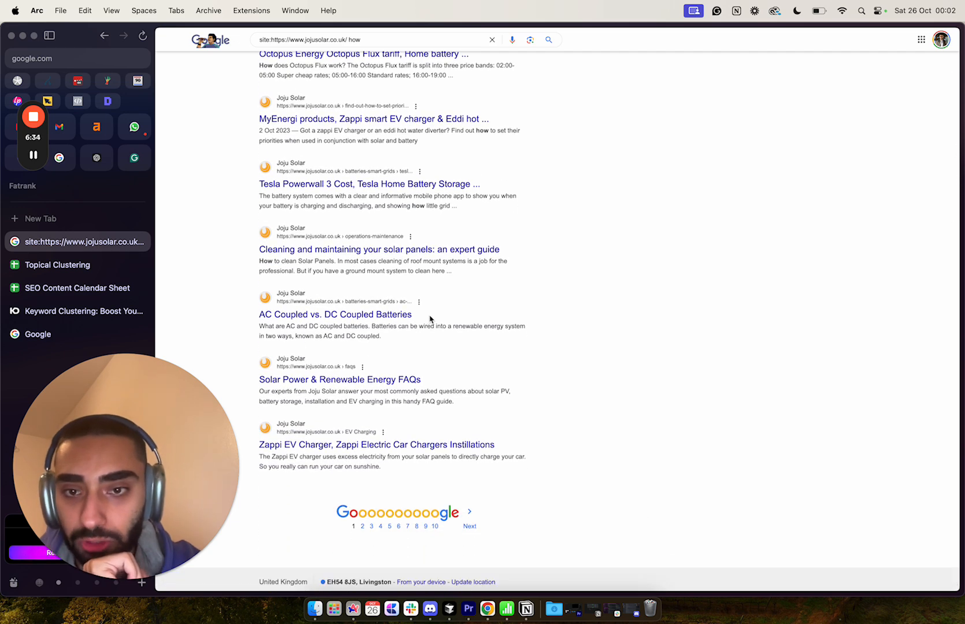
{"action": "left_click_drag", "start_coordinate": [436, 318], "coordinate": [253, 318]}
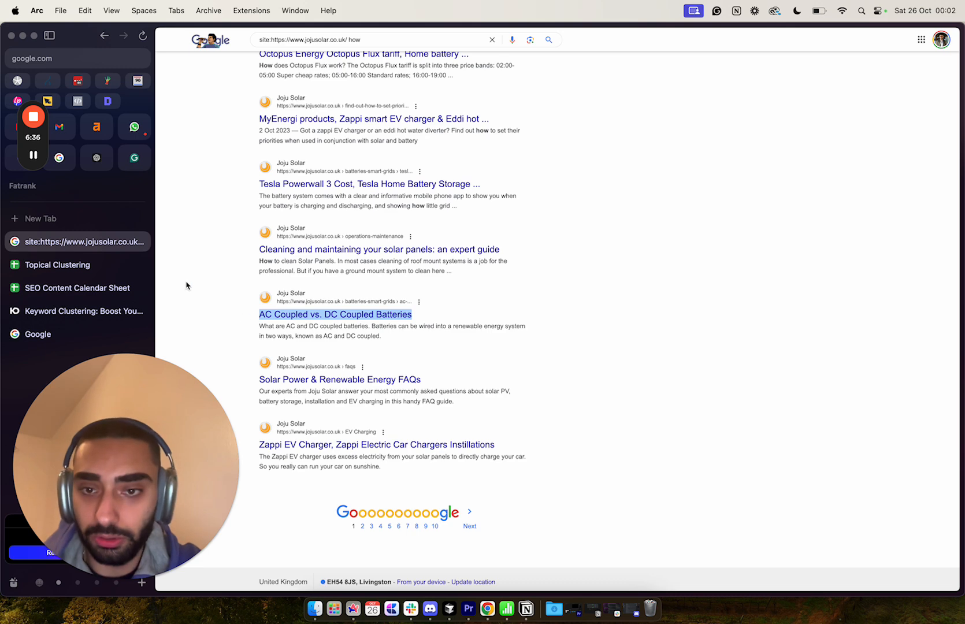
{"action": "left_click", "coordinate": [58, 265]}
{"action": "double_click", "coordinate": [465, 144]}
{"action": "key", "text": "cmd+v"}
{"action": "key", "text": "Return"}
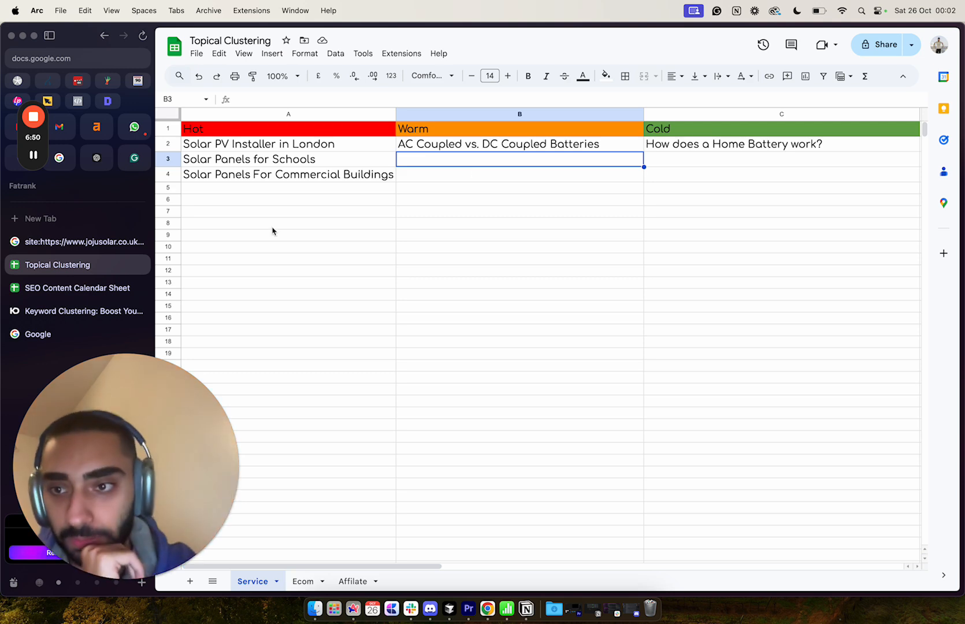
Enter "AC Coupled Battery Installers" in cell A5 under Hot.
{"action": "left_click", "coordinate": [83, 243]}
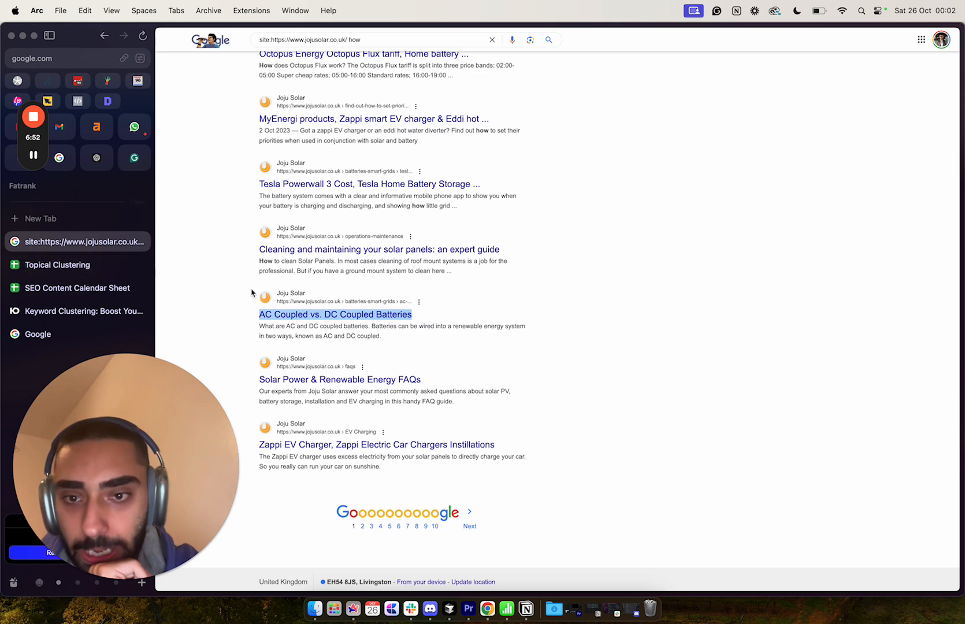
{"action": "left_click", "coordinate": [84, 261]}
{"action": "left_click", "coordinate": [441, 144]}
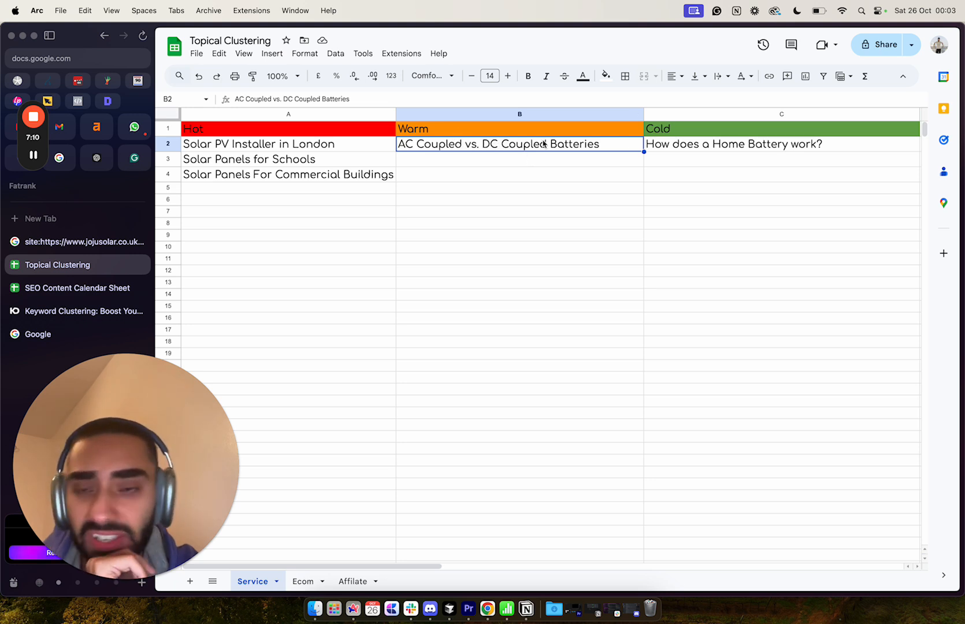
{"action": "double_click", "coordinate": [283, 188]}
{"action": "type", "text": "AC Coupled Battery Installa"}
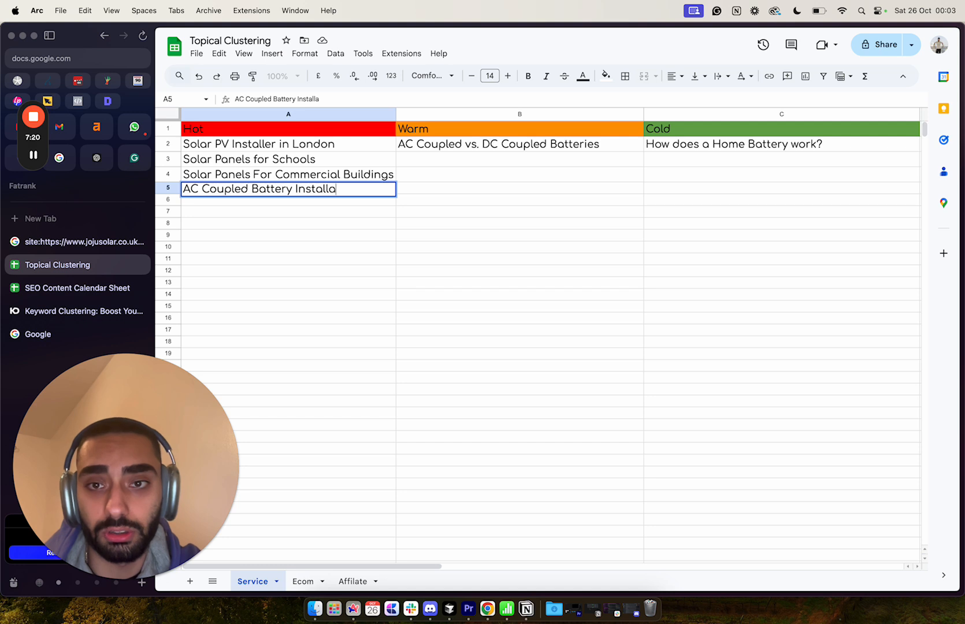
{"action": "key", "text": "BackSpace"}
{"action": "type", "text": "ers"}
{"action": "key", "text": "Return"}
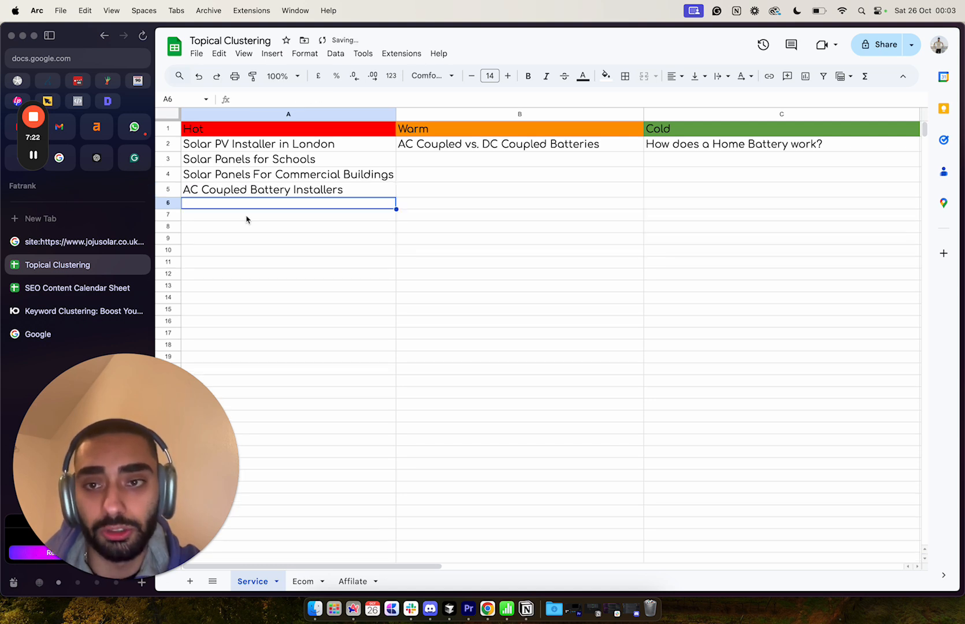
Copy "DC Coupled Batteries" from B2 into A6, extend it to "DC Coupled Batteries Installers", and widen column A slightly.
{"action": "double_click", "coordinate": [478, 146]}
{"action": "left_click_drag", "start_coordinate": [483, 145], "coordinate": [608, 155]}
{"action": "key", "text": "cmd+c"}
{"action": "left_click", "coordinate": [246, 198]}
{"action": "left_click", "coordinate": [246, 205]}
{"action": "key", "text": "cmd+v"}
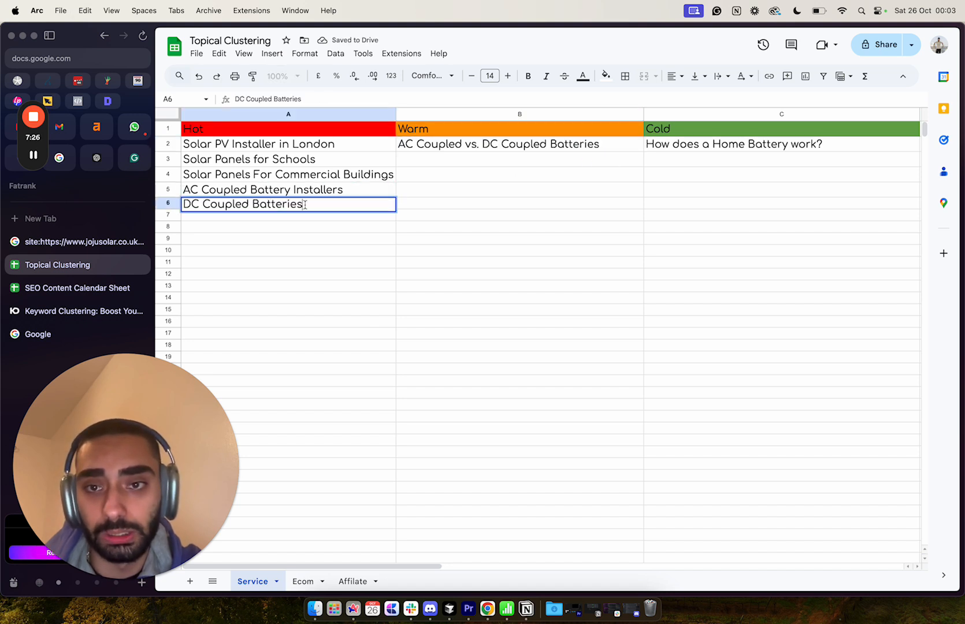
{"action": "type", "text": "Installers"}
{"action": "key", "text": "Return"}
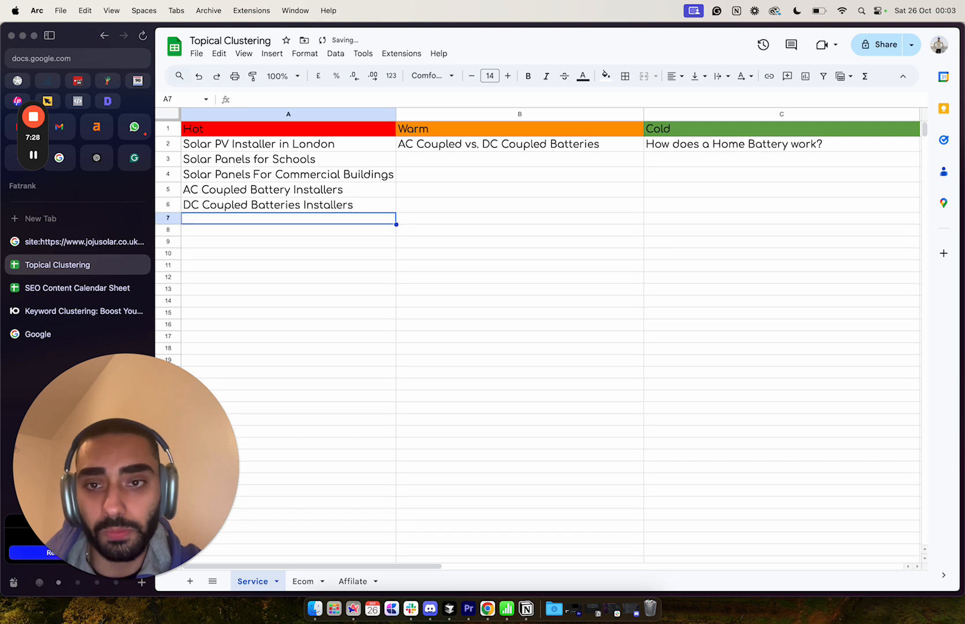
{"action": "left_click_drag", "start_coordinate": [394, 113], "coordinate": [414, 113]}
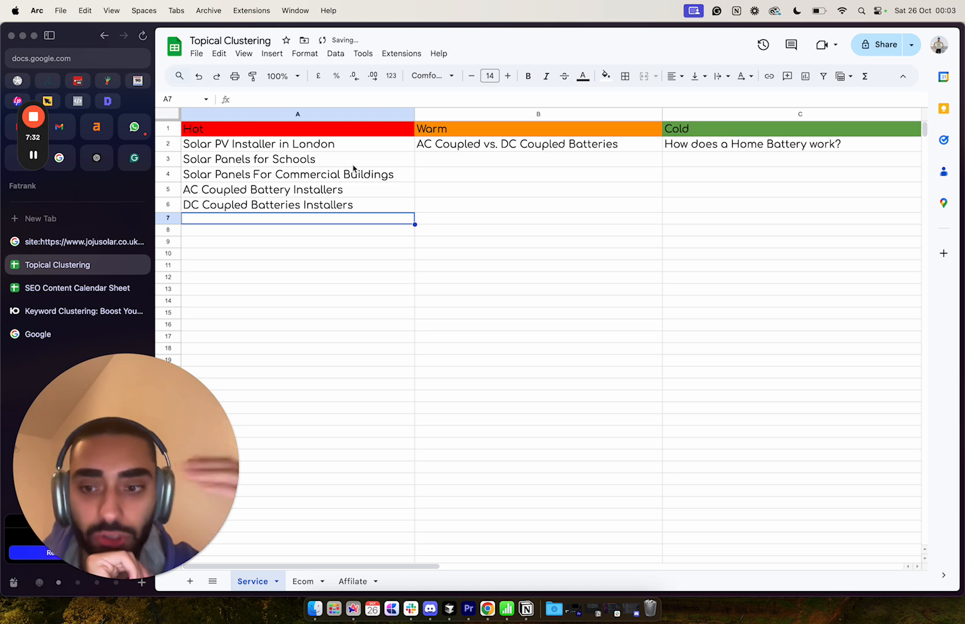
{"action": "left_click_drag", "start_coordinate": [340, 158], "coordinate": [341, 219]}
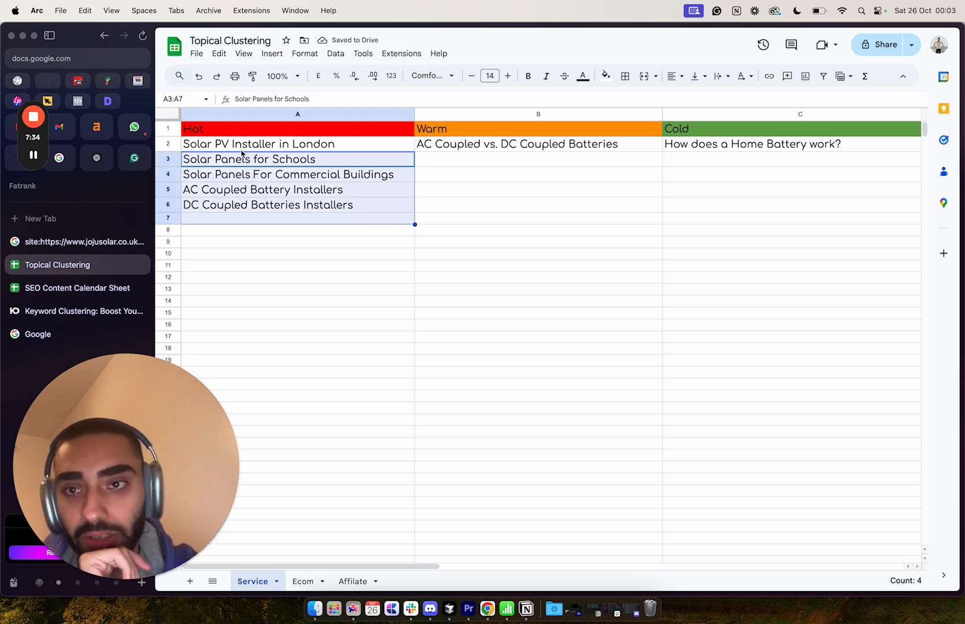
Open the second page of the Google results and copy "Are Solar Panels Worth It?" into cell C3 under Cold in the Topical Clustering sheet.
{"action": "left_click", "coordinate": [84, 242]}
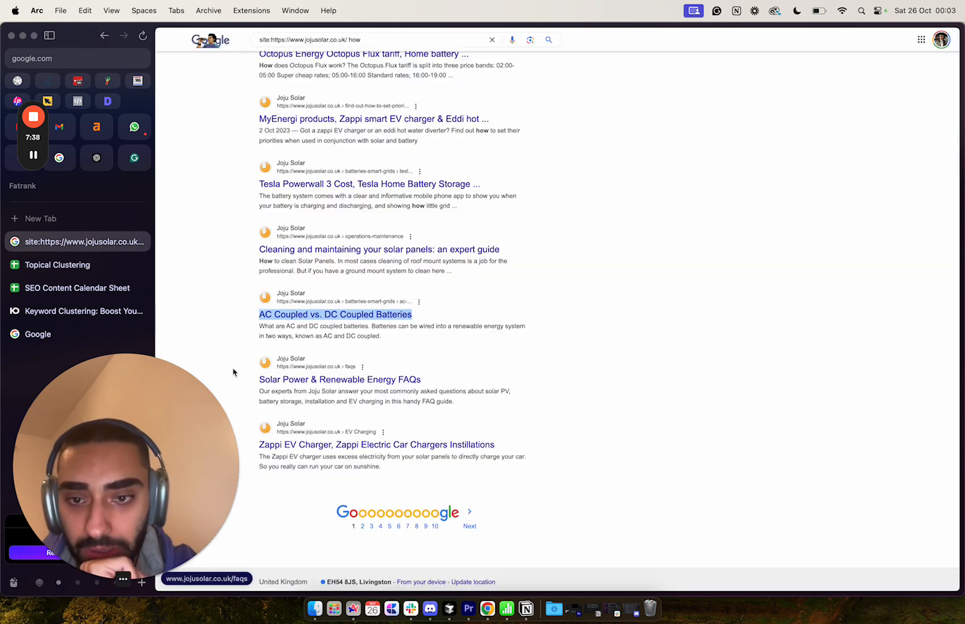
{"action": "scroll", "coordinate": [263, 384], "scroll_direction": "down", "scroll_amount": 1}
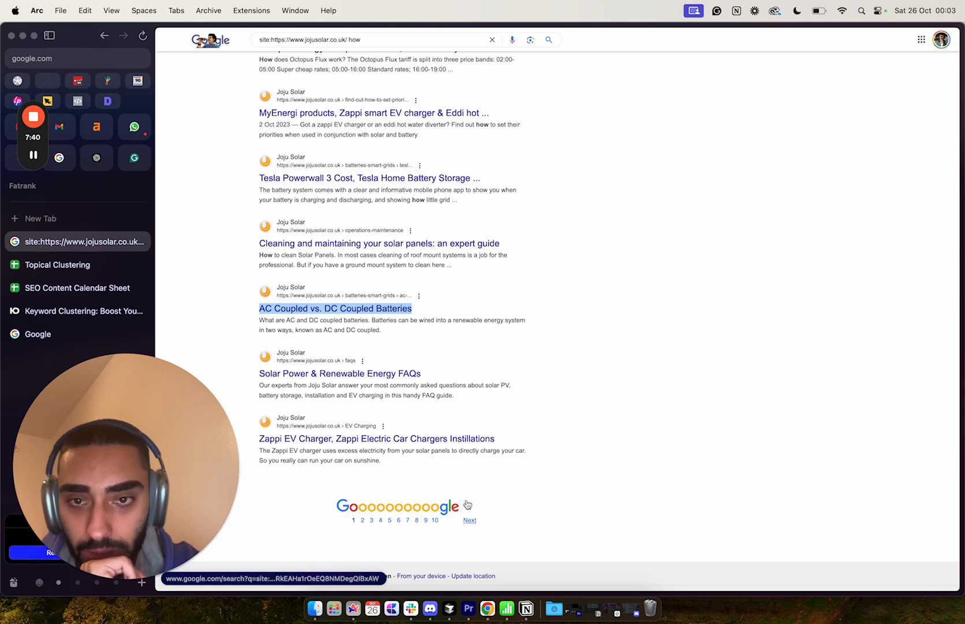
{"action": "left_click", "coordinate": [468, 505]}
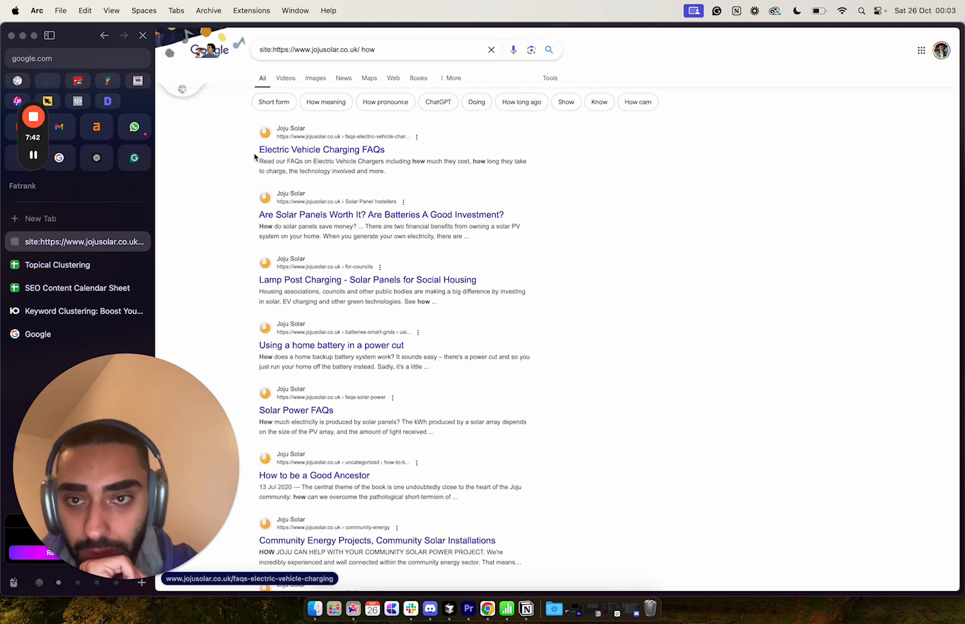
{"action": "left_click_drag", "start_coordinate": [258, 212], "coordinate": [367, 213]}
{"action": "left_click", "coordinate": [83, 271]}
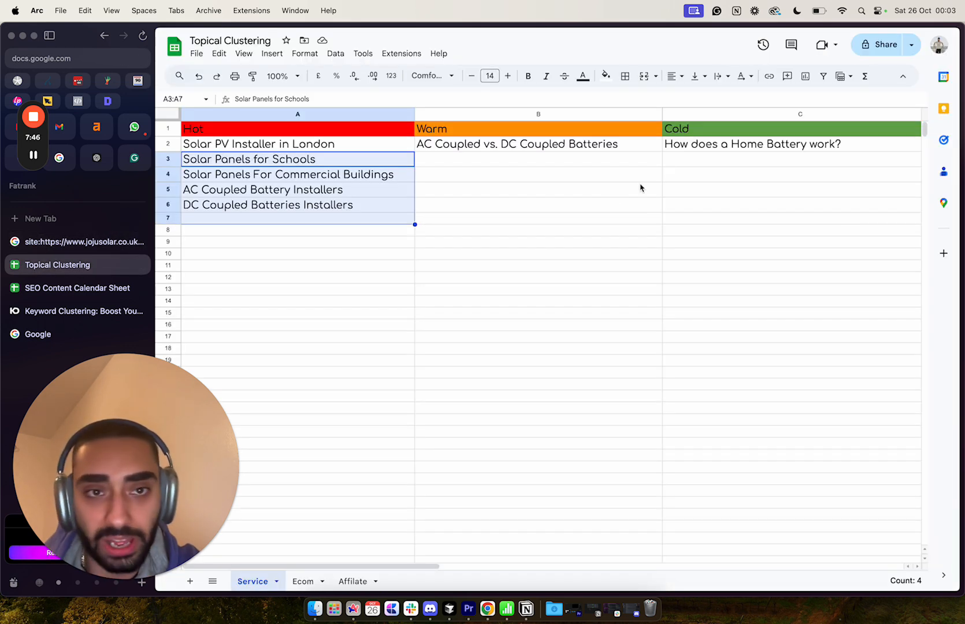
{"action": "left_click", "coordinate": [687, 158]}
{"action": "key", "text": "cmd+v"}
{"action": "left_click", "coordinate": [675, 202]}
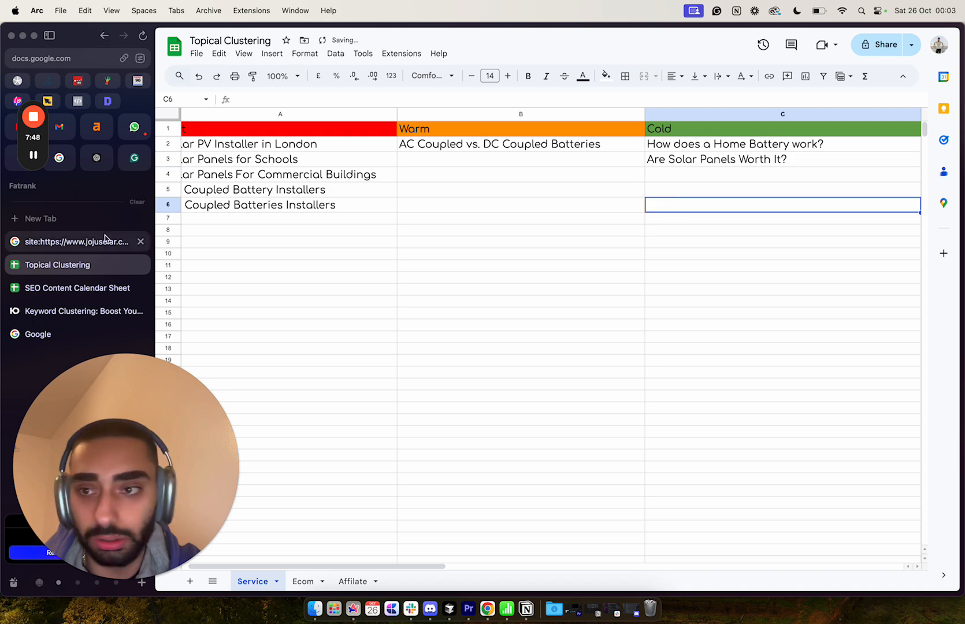
Copy "Are home batteries a game changer?" from the last Google result on page two into cell C4 under Cold in the Topical Clustering sheet.
{"action": "left_click", "coordinate": [75, 243]}
{"action": "scroll", "coordinate": [234, 270], "scroll_direction": "down", "scroll_amount": 1}
{"action": "scroll", "coordinate": [237, 289], "scroll_direction": "down", "scroll_amount": 3}
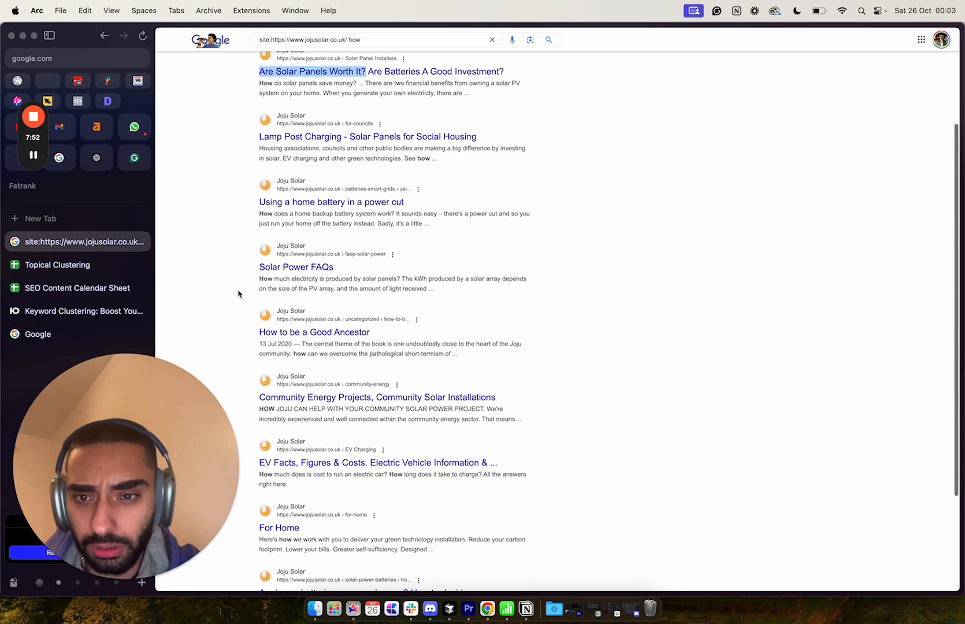
{"action": "scroll", "coordinate": [238, 293], "scroll_direction": "down", "scroll_amount": 5}
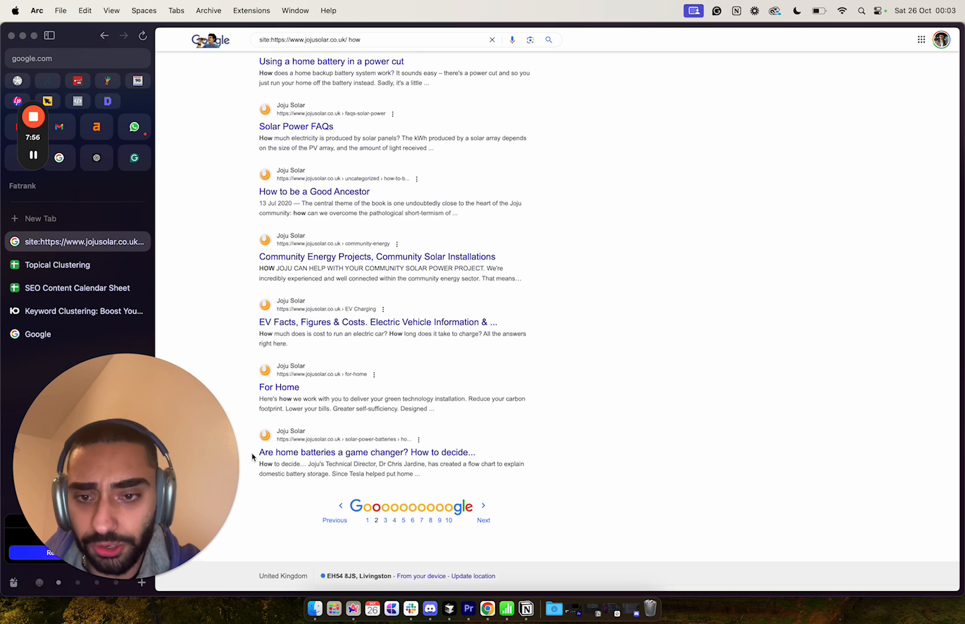
{"action": "left_click_drag", "start_coordinate": [252, 457], "coordinate": [409, 454]}
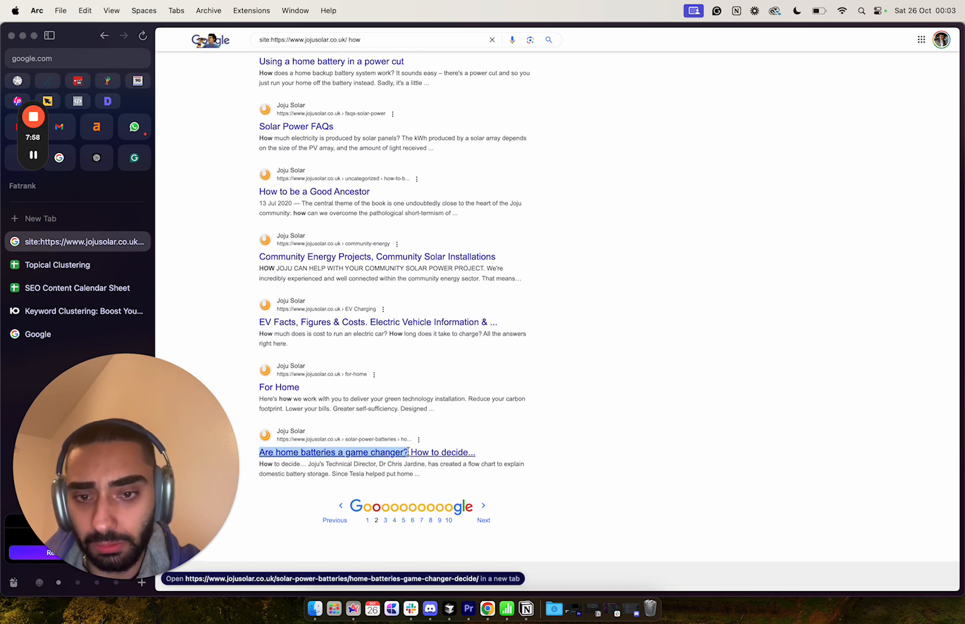
{"action": "left_click", "coordinate": [87, 286]}
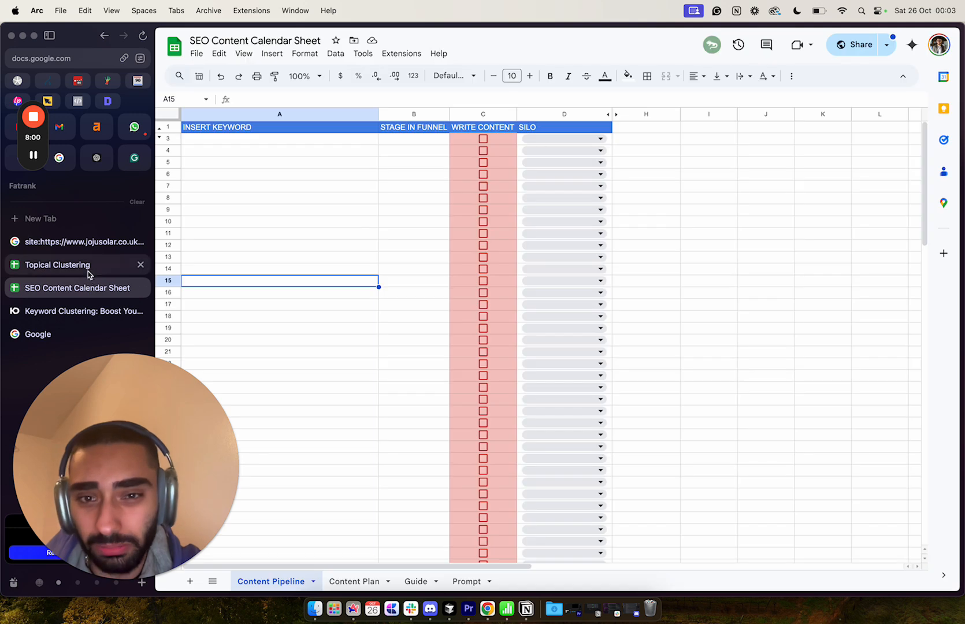
{"action": "left_click", "coordinate": [89, 269]}
{"action": "double_click", "coordinate": [703, 174]}
{"action": "key", "text": "super+v"}
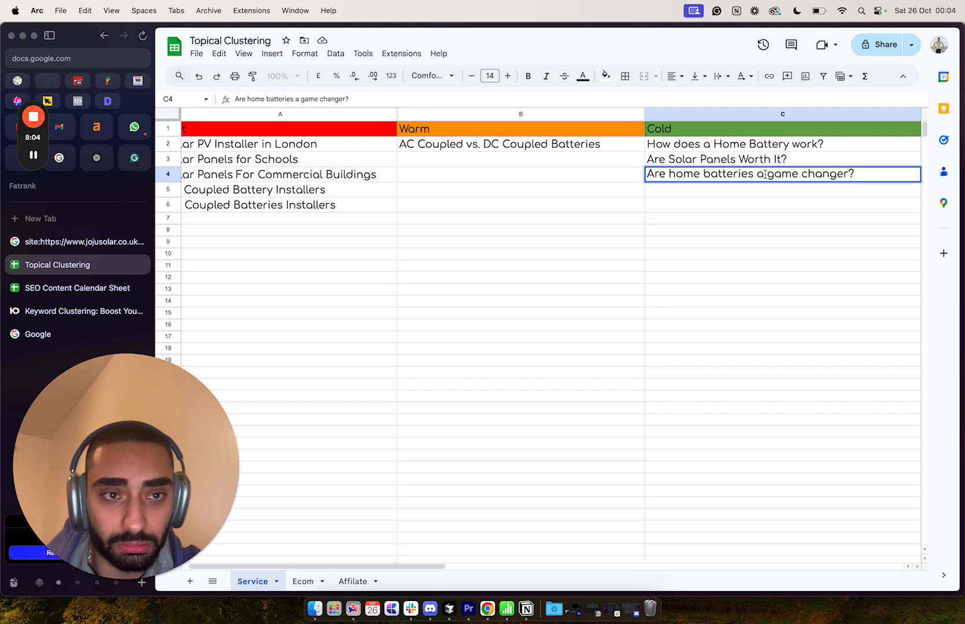
Reword the question in cell C4 as "Are home batteries worth it?".
{"action": "left_click_drag", "start_coordinate": [757, 175], "coordinate": [833, 177]}
{"action": "type", "text": "worth t"}
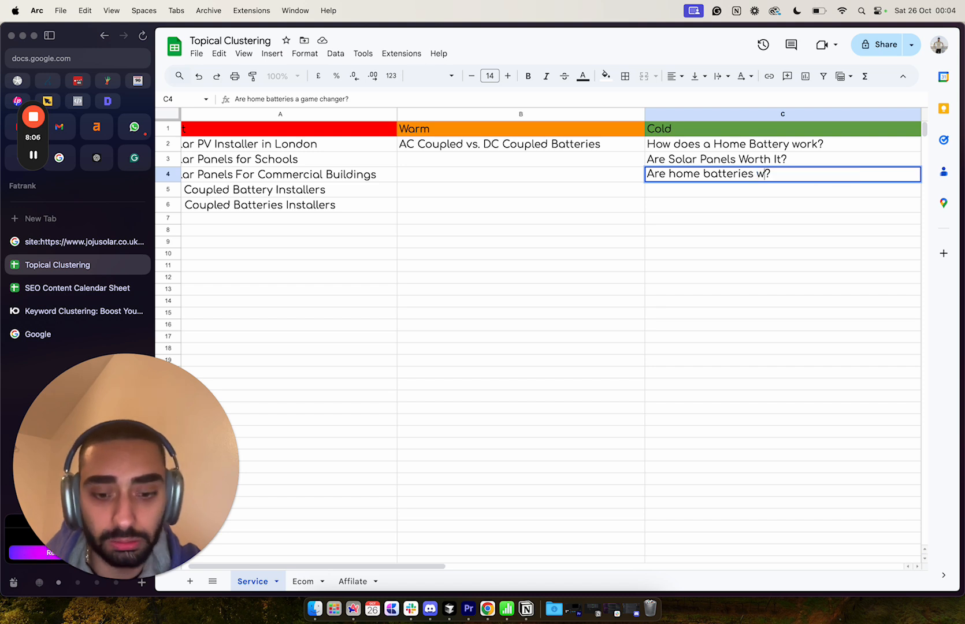
{"action": "type", "text": "i"}
{"action": "key", "text": "Return"}
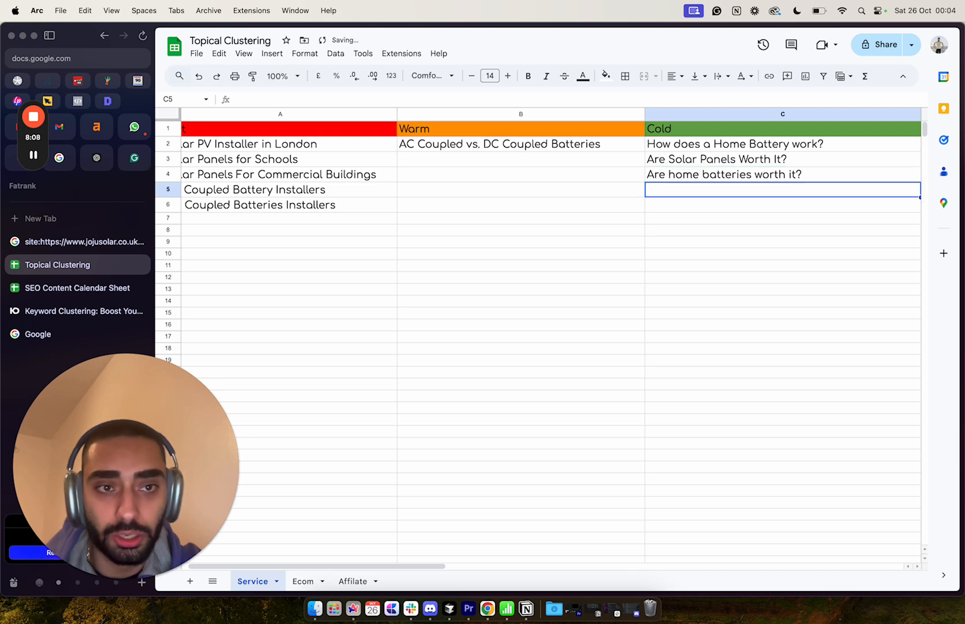
Return to the Google results for the Joju Solar site search and open the third page.
{"action": "left_click", "coordinate": [65, 243]}
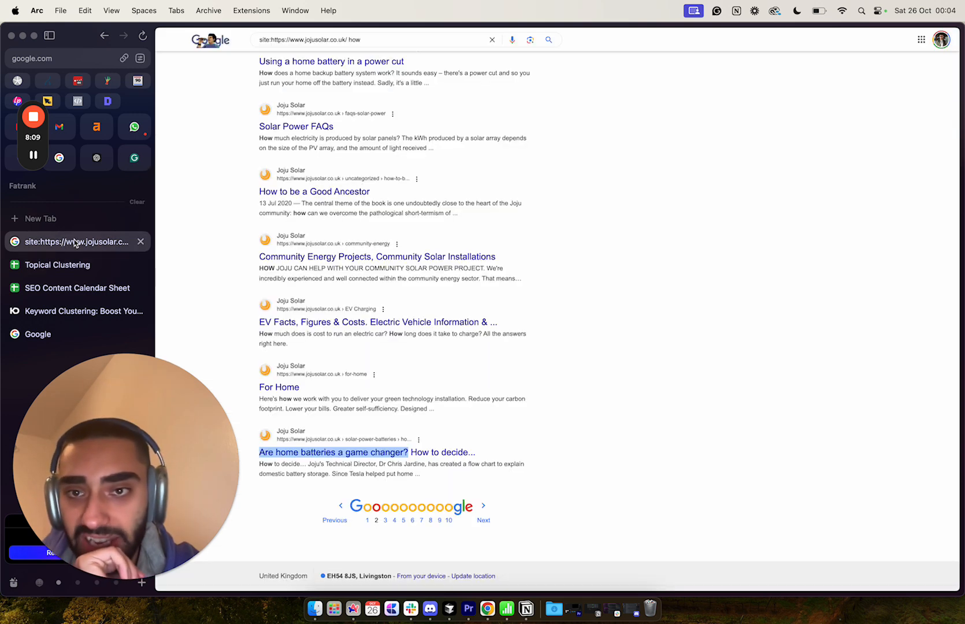
{"action": "left_click", "coordinate": [48, 267]}
{"action": "left_click", "coordinate": [52, 248]}
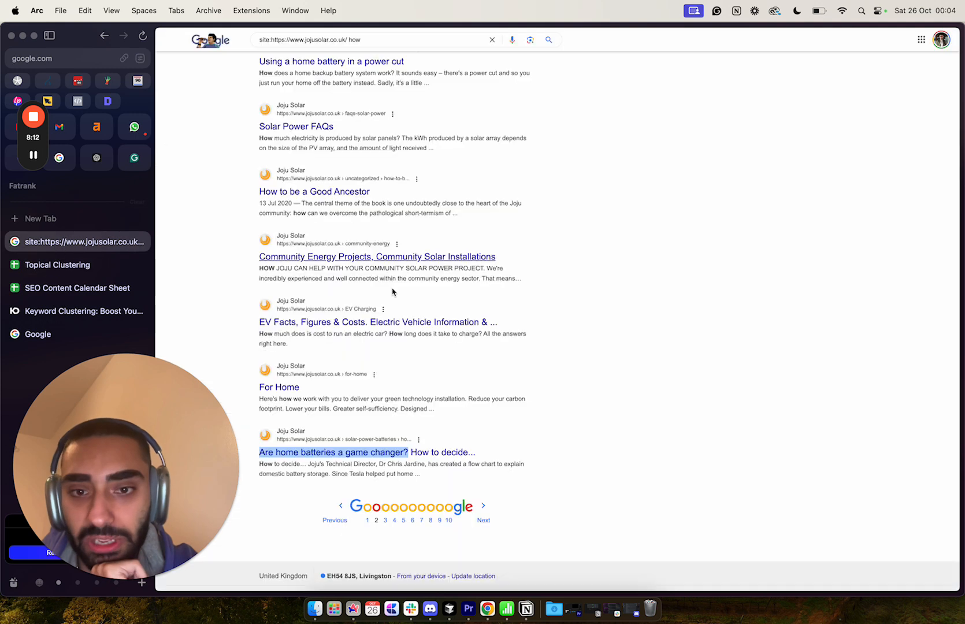
{"action": "left_click", "coordinate": [483, 519]}
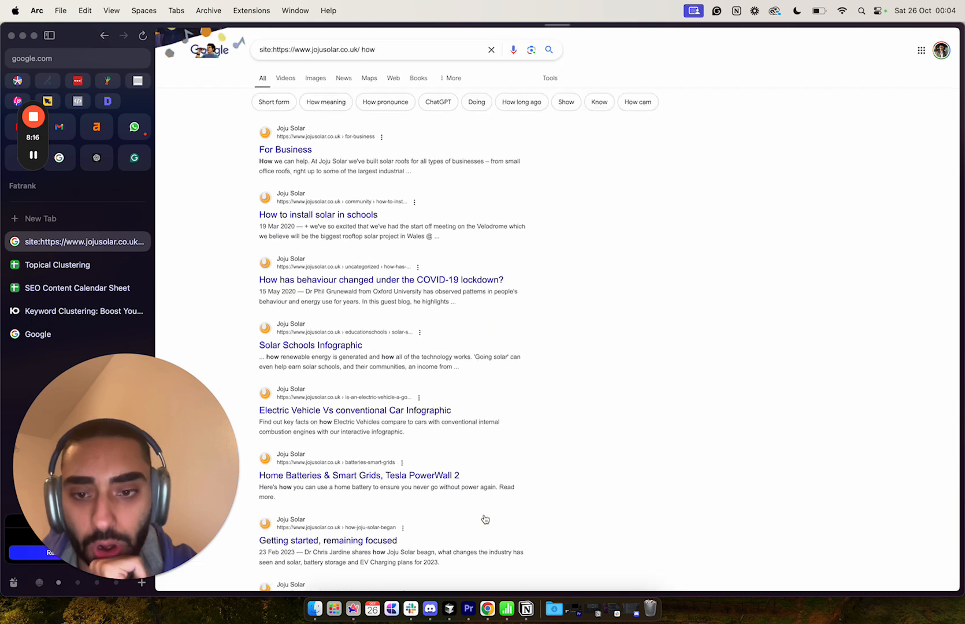
{"action": "scroll", "coordinate": [302, 385], "scroll_direction": "down", "scroll_amount": 2}
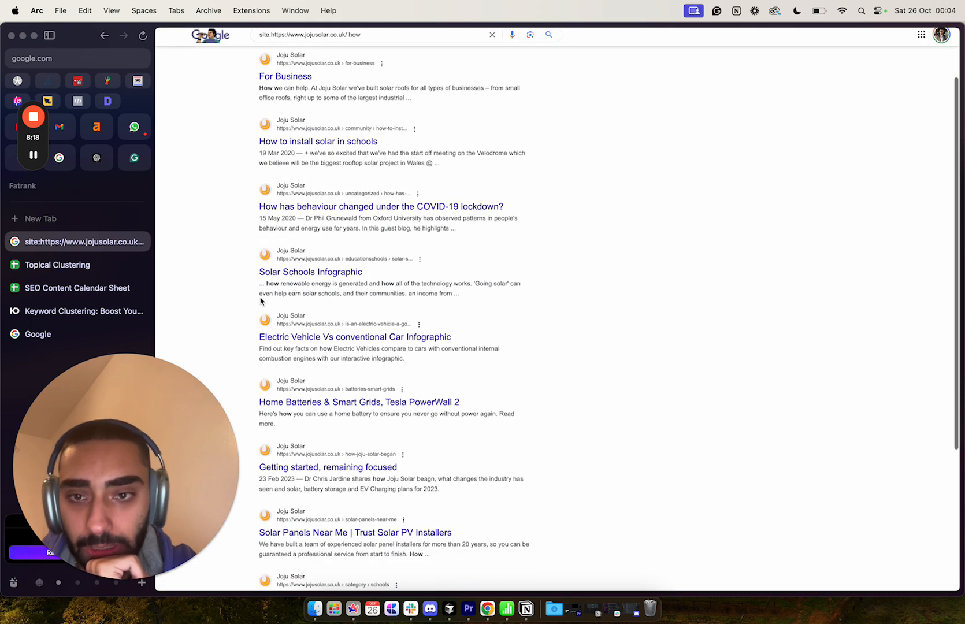
Copy "Electric Vehicle Vs conventional Car" from the results into cell B3 under Warm in the Topical Clustering sheet, capitalising "Conventional".
{"action": "scroll", "coordinate": [258, 314], "scroll_direction": "up", "scroll_amount": 1}
{"action": "left_click_drag", "start_coordinate": [247, 357], "coordinate": [405, 353]}
{"action": "key", "text": "super+c"}
{"action": "left_click", "coordinate": [67, 261]}
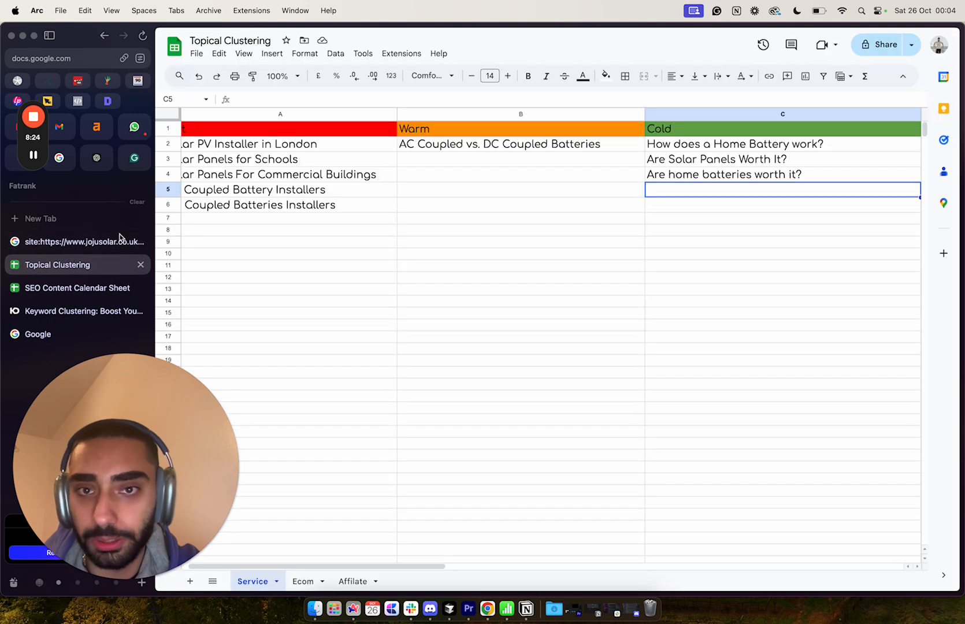
{"action": "left_click", "coordinate": [459, 162]}
{"action": "key", "text": "super+v"}
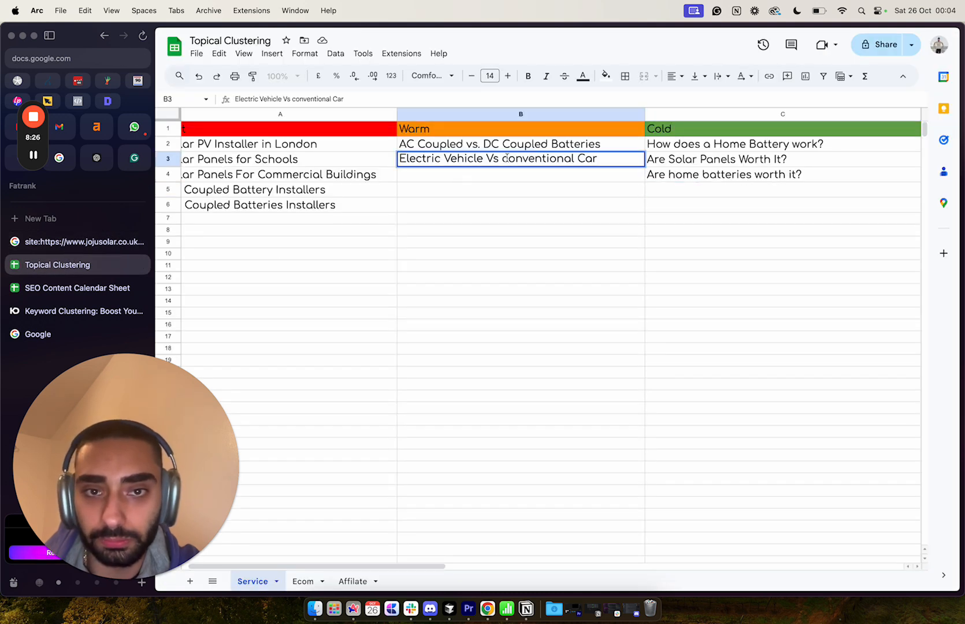
{"action": "key", "text": "BackSpace"}
{"action": "type", "text": "C"}
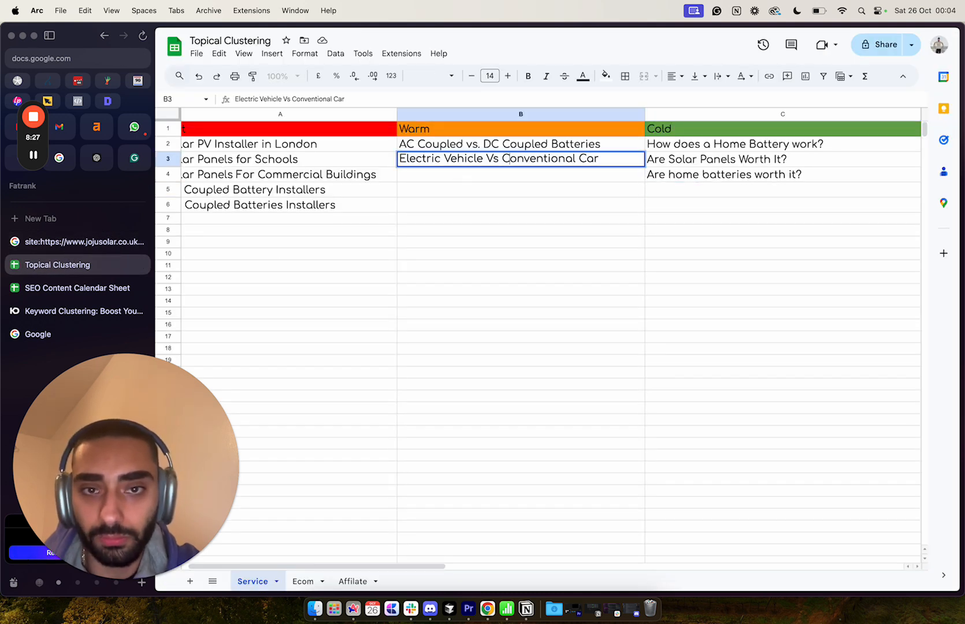
{"action": "left_click", "coordinate": [295, 259]}
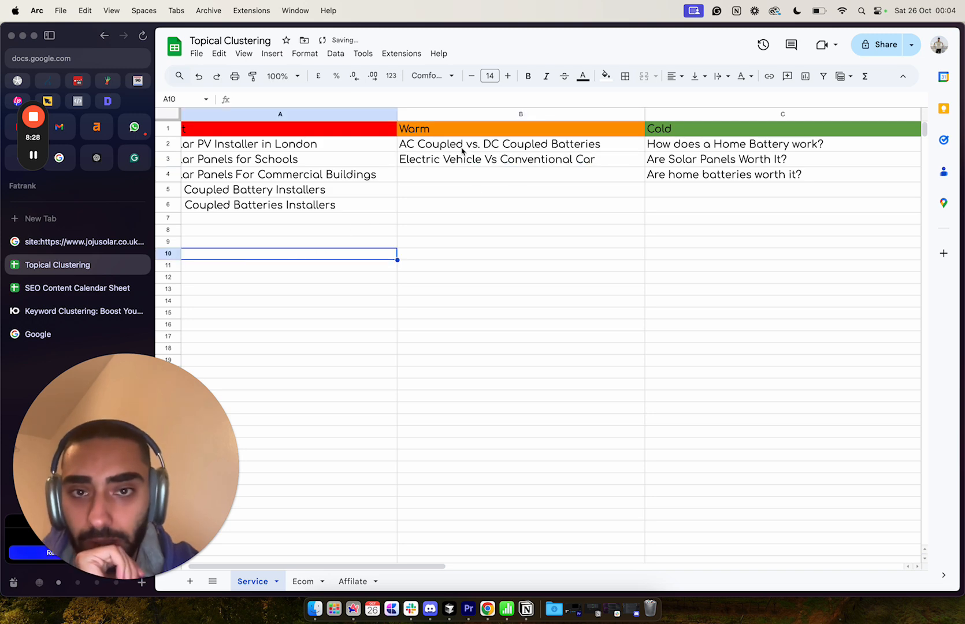
Open the fourth page of the Joju Solar site search results and look through its titles for further keyword ideas.
{"action": "left_click", "coordinate": [85, 243]}
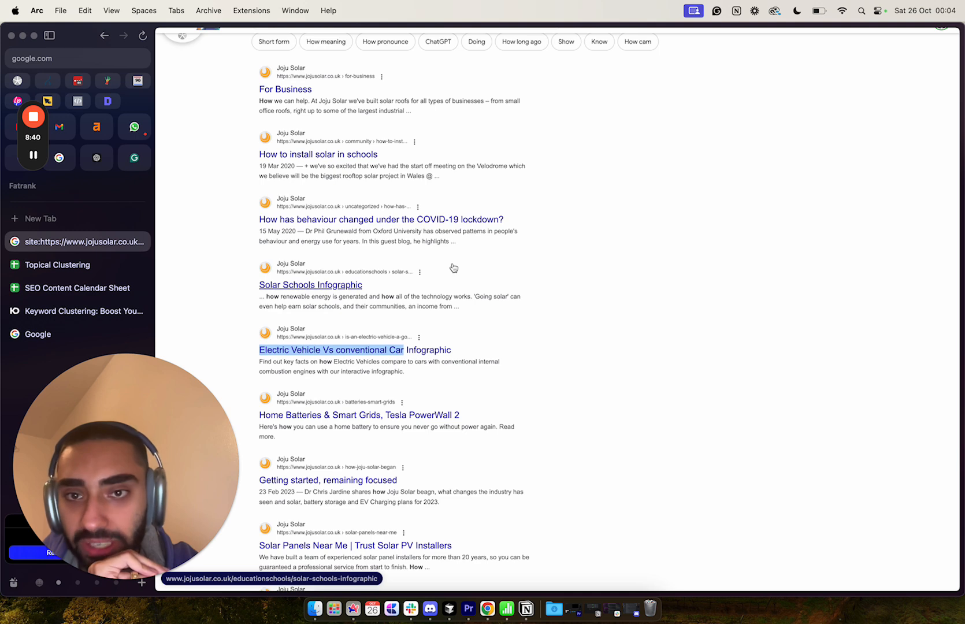
{"action": "scroll", "coordinate": [453, 266], "scroll_direction": "down", "scroll_amount": 5}
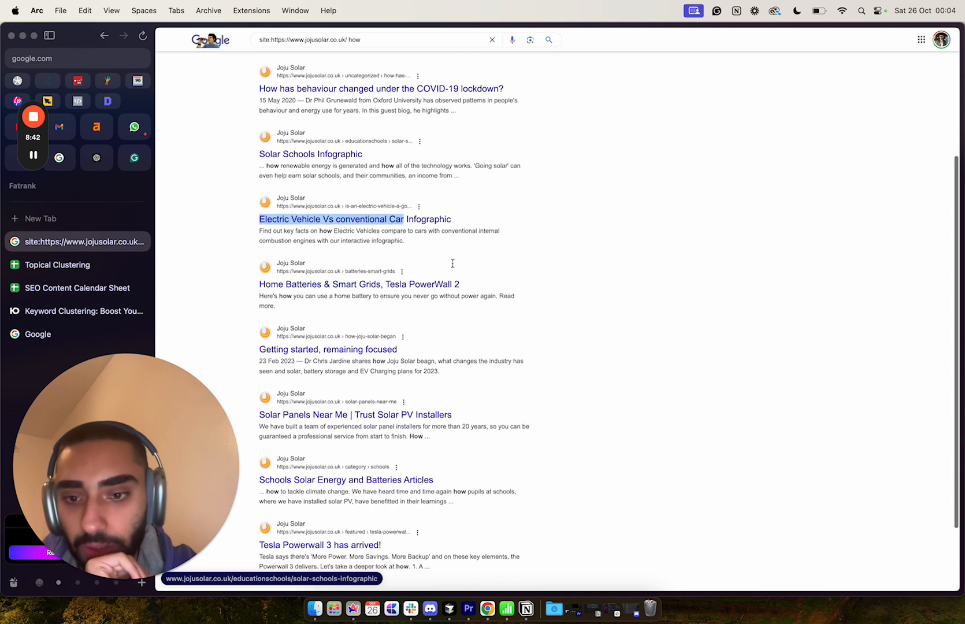
{"action": "left_click", "coordinate": [494, 522]}
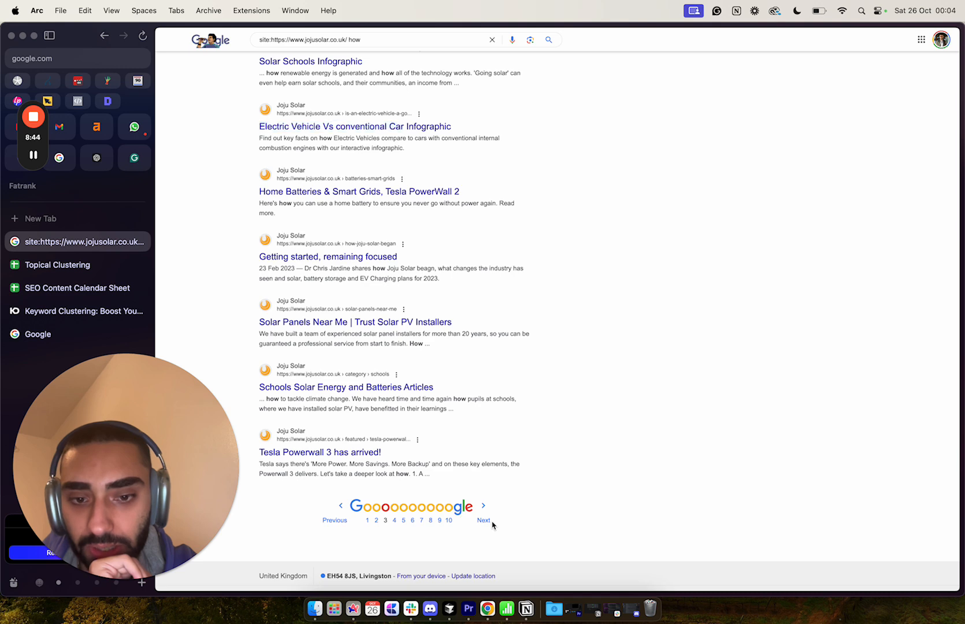
{"action": "left_click", "coordinate": [483, 520]}
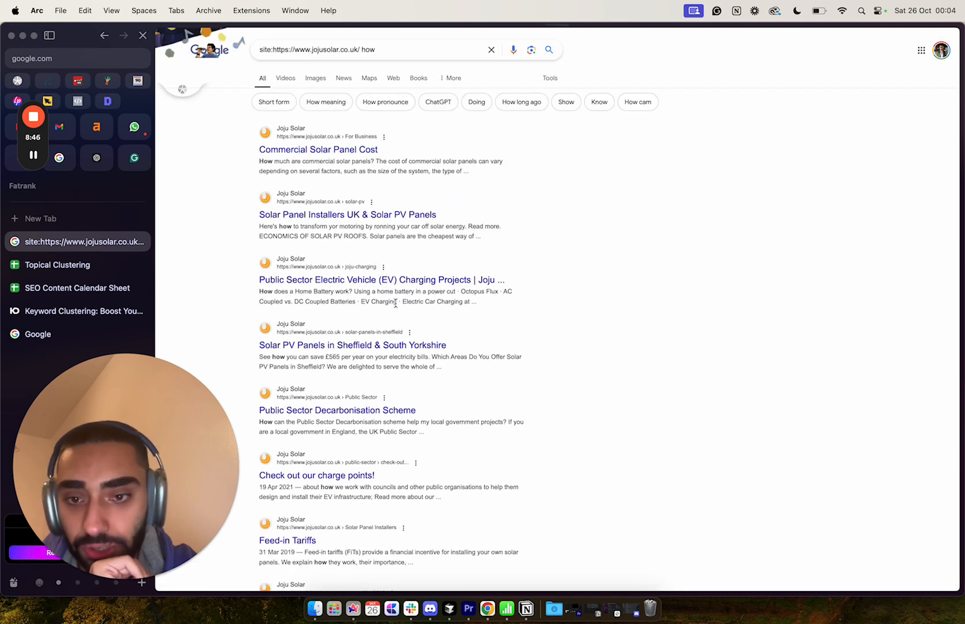
{"action": "scroll", "coordinate": [418, 340], "scroll_direction": "down", "scroll_amount": 5}
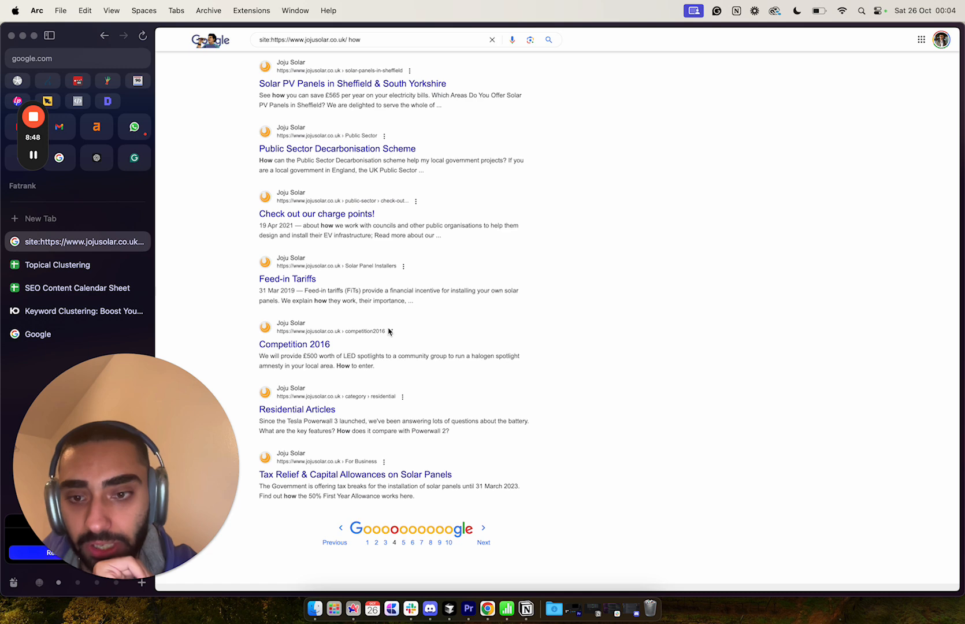
{"action": "scroll", "coordinate": [267, 179], "scroll_direction": "up", "scroll_amount": 5}
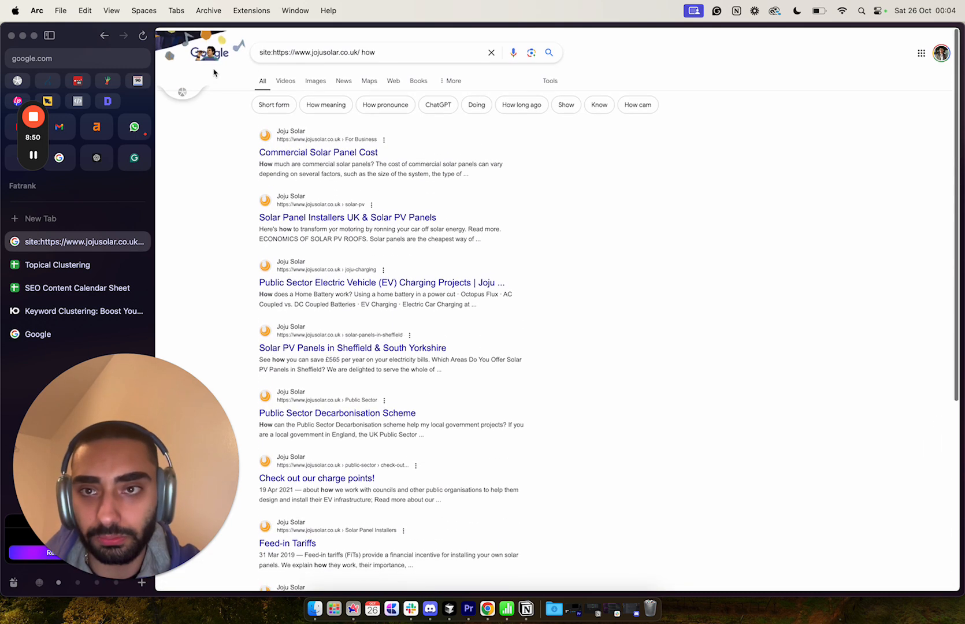
{"action": "left_click", "coordinate": [211, 59]}
{"action": "key", "text": "super+bracketleft"}
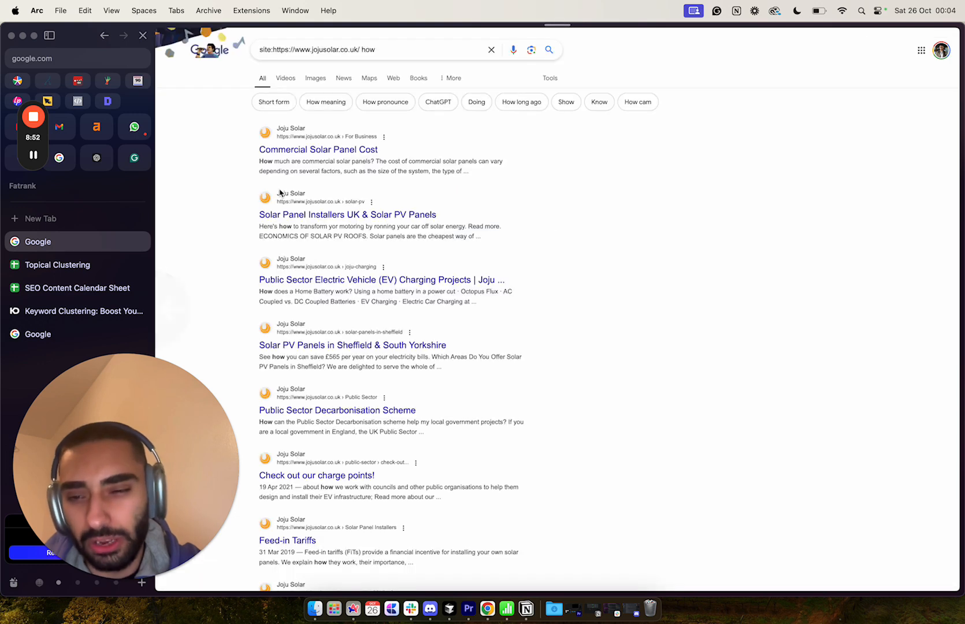
Enter "Are their tax reliefs for solar panels?" in cell C5 under Cold in the Topical Clustering sheet.
{"action": "left_click", "coordinate": [91, 266]}
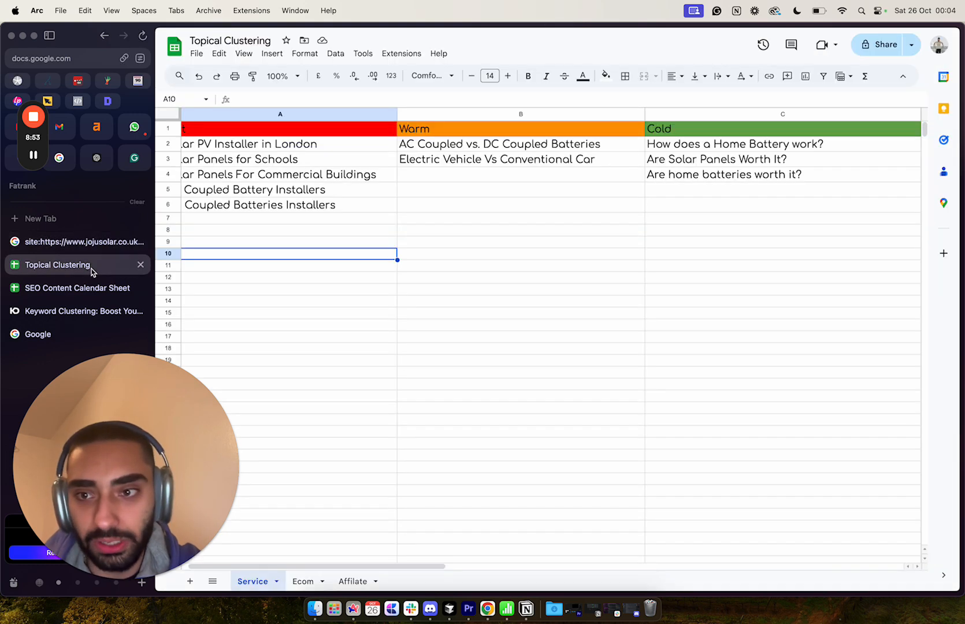
{"action": "left_click", "coordinate": [690, 191]}
{"action": "type", "text": "Ar"}
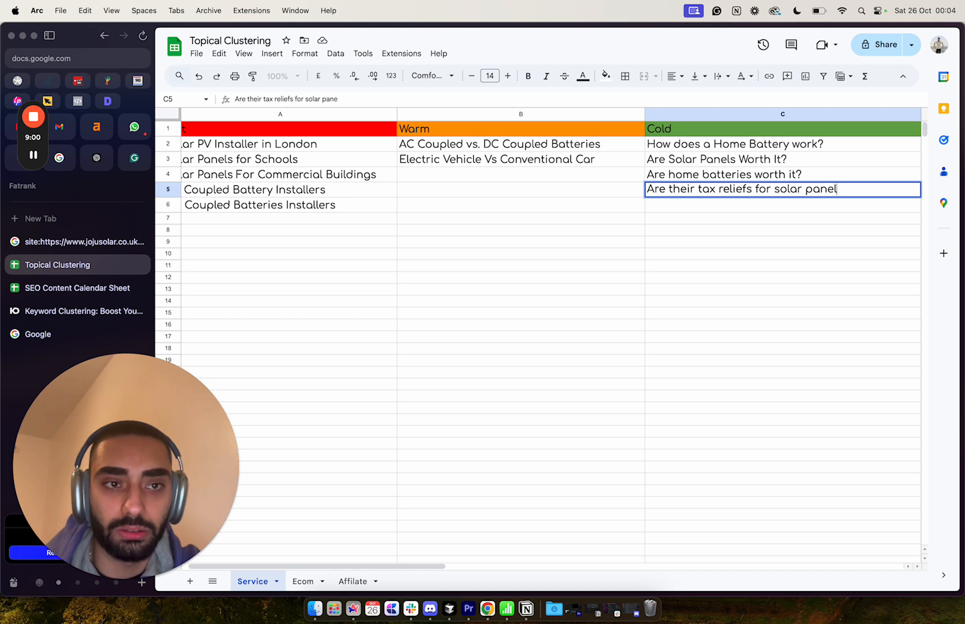
{"action": "key", "text": "Return"}
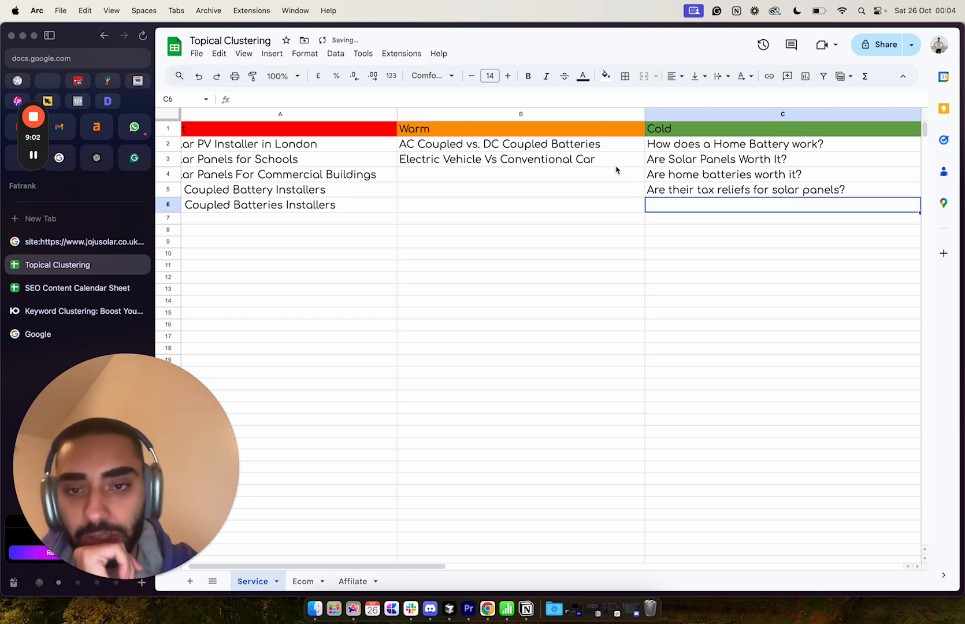
Replace the Joju Solar site search in Google with a search for "solar panel company in london".
{"action": "left_click", "coordinate": [109, 242]}
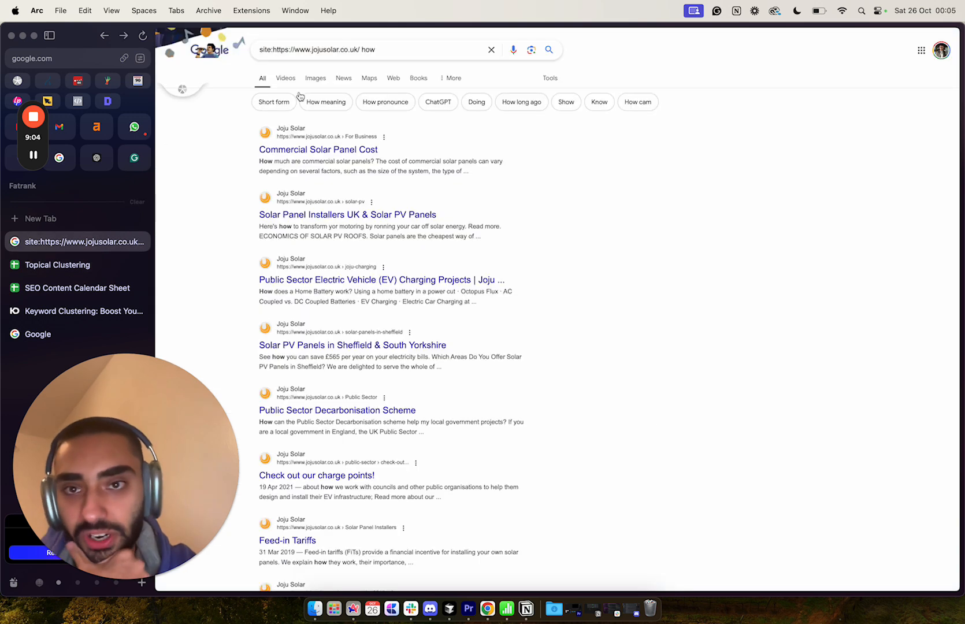
{"action": "triple_click", "coordinate": [364, 51]}
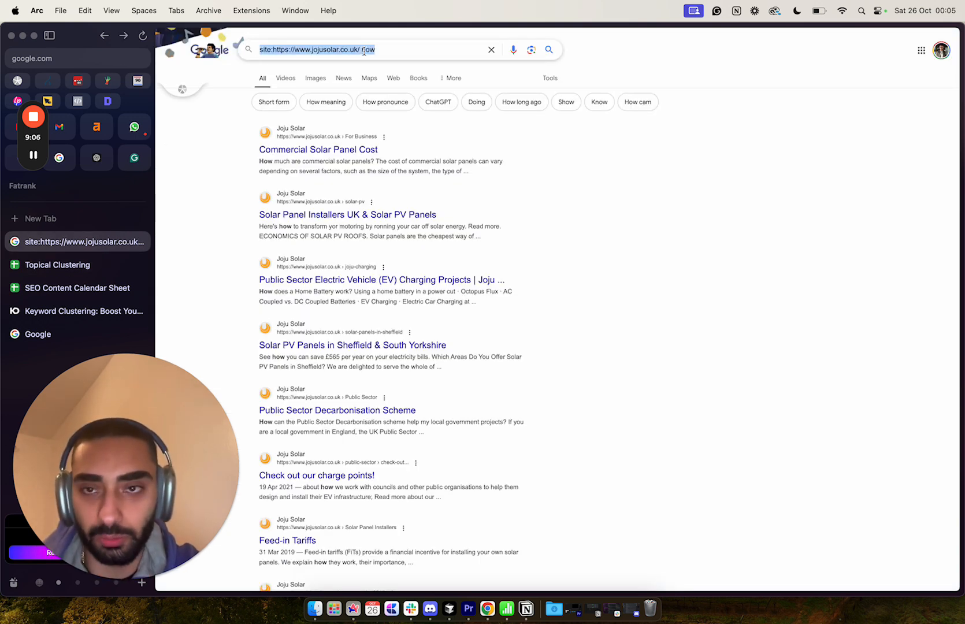
{"action": "type", "text": "sol"}
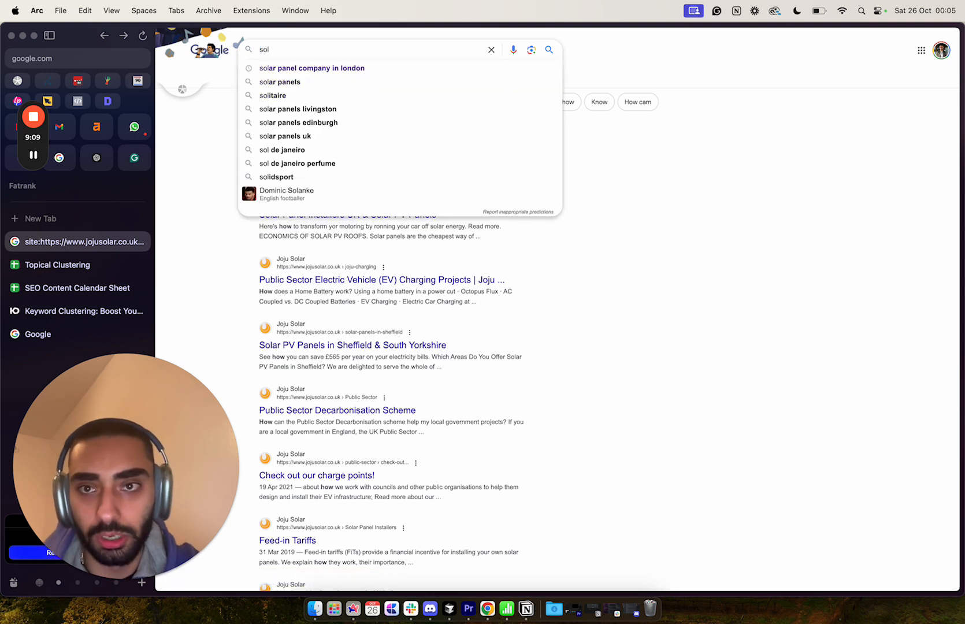
{"action": "key", "text": "Down"}
{"action": "key", "text": "Return"}
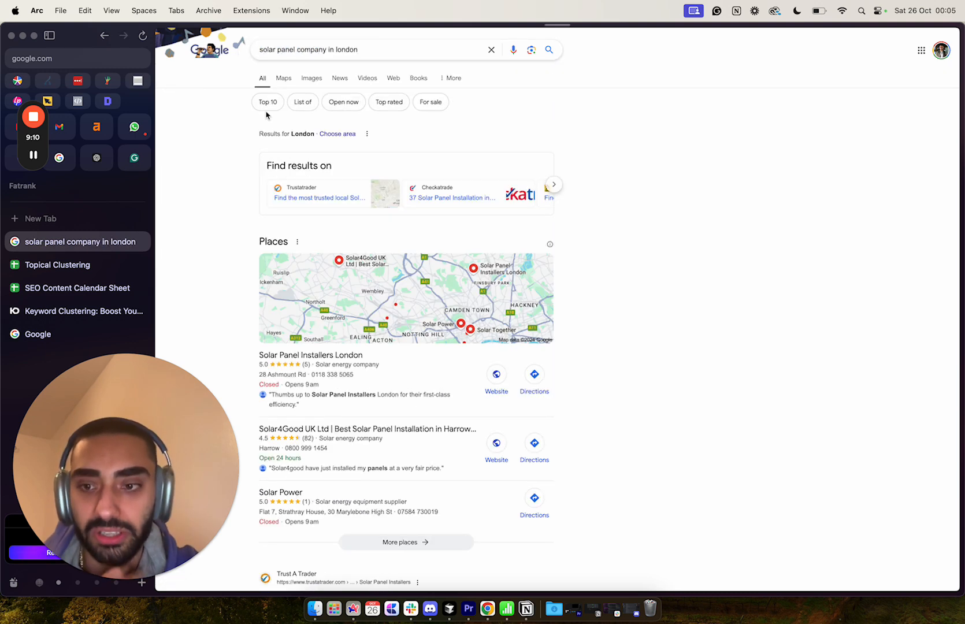
Open the competitor result "Solar Panels London | Get Your Quote Today" in a new tab and copy its URL.
{"action": "scroll", "coordinate": [685, 359], "scroll_direction": "down", "scroll_amount": 6}
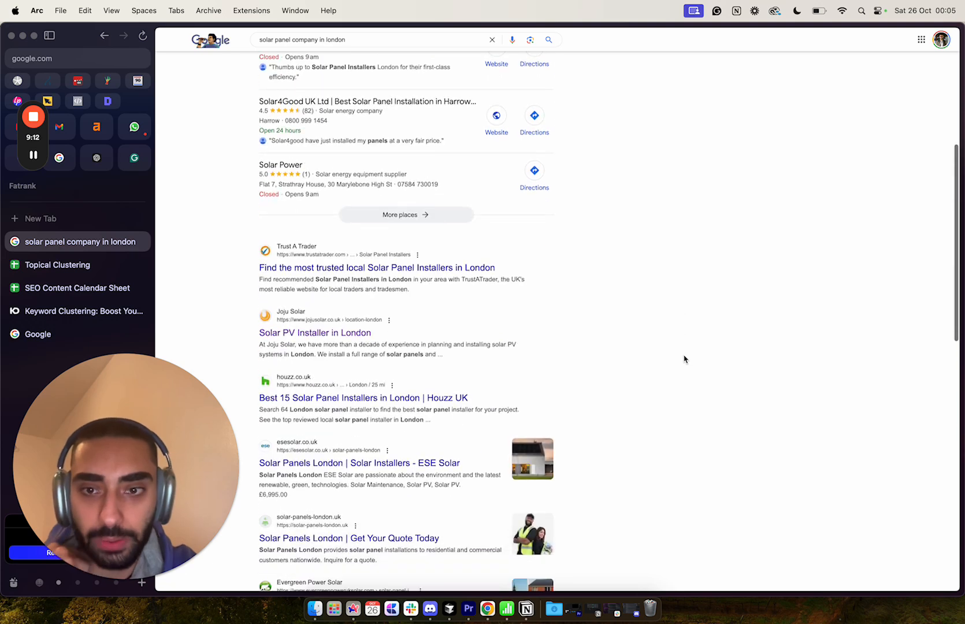
{"action": "scroll", "coordinate": [607, 431], "scroll_direction": "down", "scroll_amount": 3}
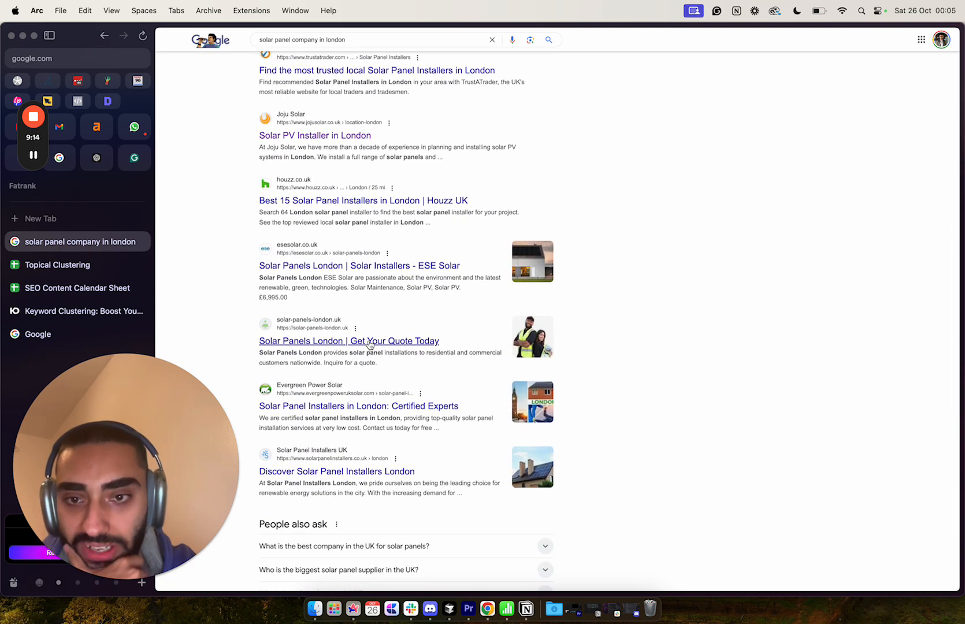
{"action": "left_click", "coordinate": [369, 341], "text": "super"}
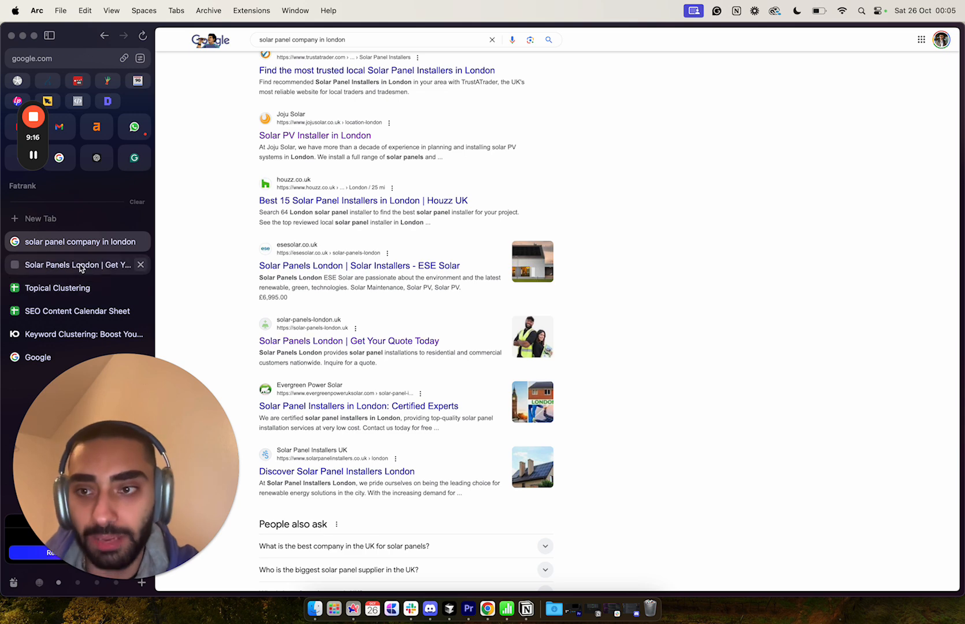
{"action": "left_click", "coordinate": [77, 266]}
{"action": "left_click", "coordinate": [124, 58]}
{"action": "scroll", "coordinate": [219, 209], "scroll_direction": "left", "scroll_amount": 5}
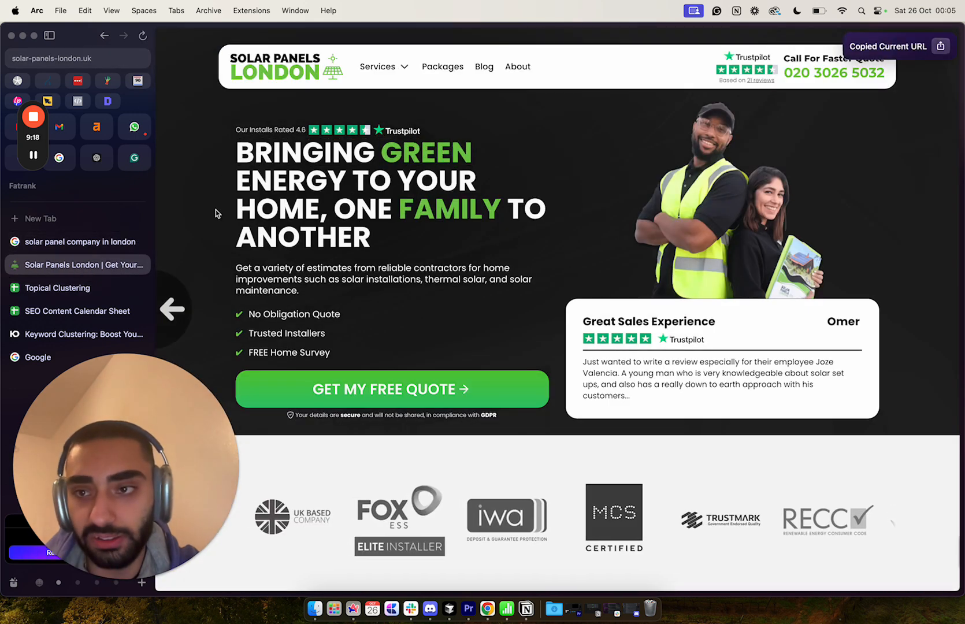
{"action": "left_click", "coordinate": [91, 219]}
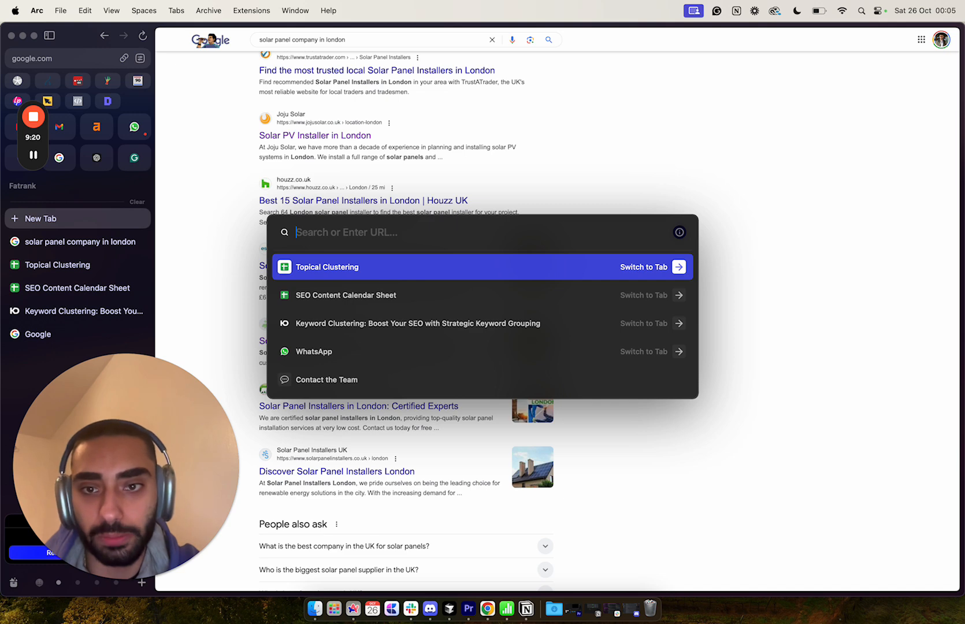
{"action": "type", "text": "google.com"}
{"action": "key", "text": "Return"}
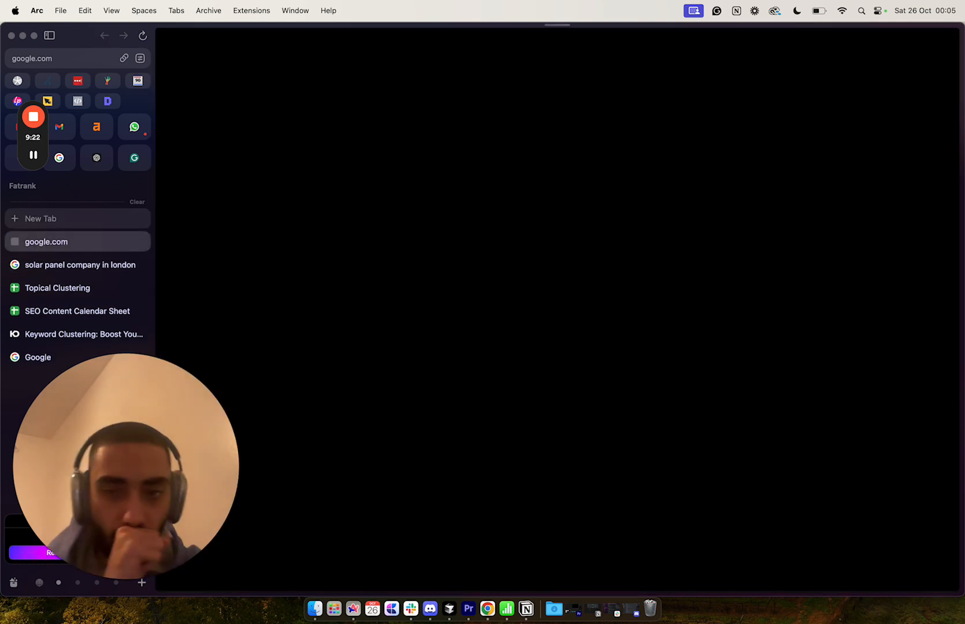
{"action": "type", "text": "site:"}
{"action": "key", "text": "super+v"}
{"action": "key", "text": "Return"}
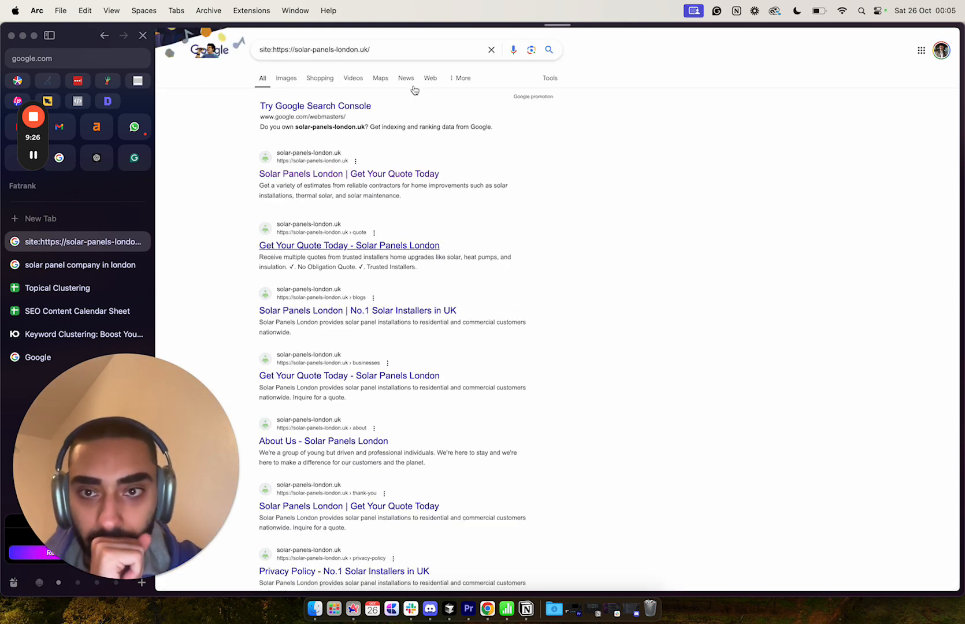
Add "how" to the solar-panels-london.uk site search and rerun it.
{"action": "left_click", "coordinate": [404, 50]}
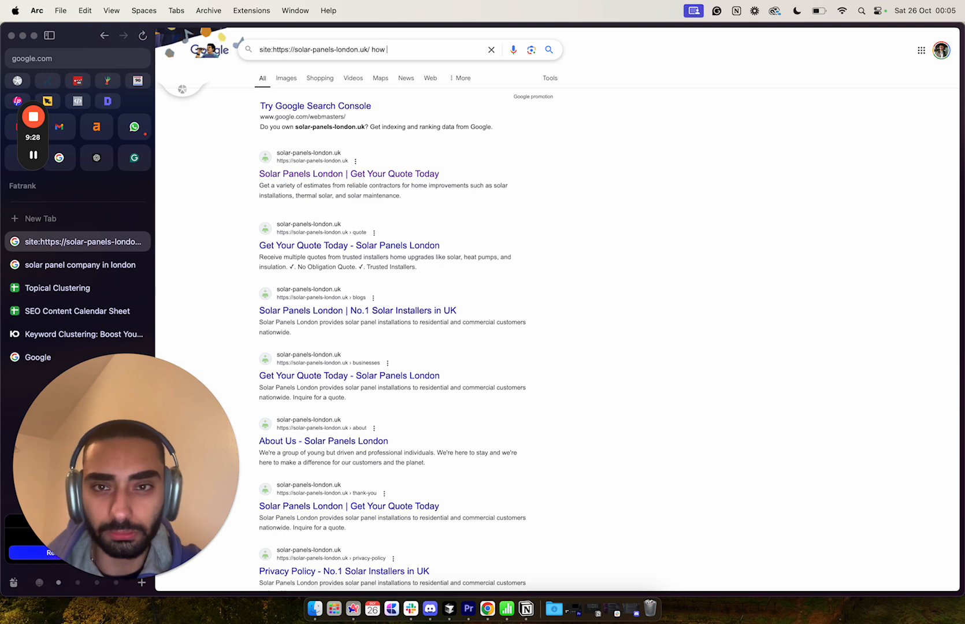
{"action": "key", "text": "Return"}
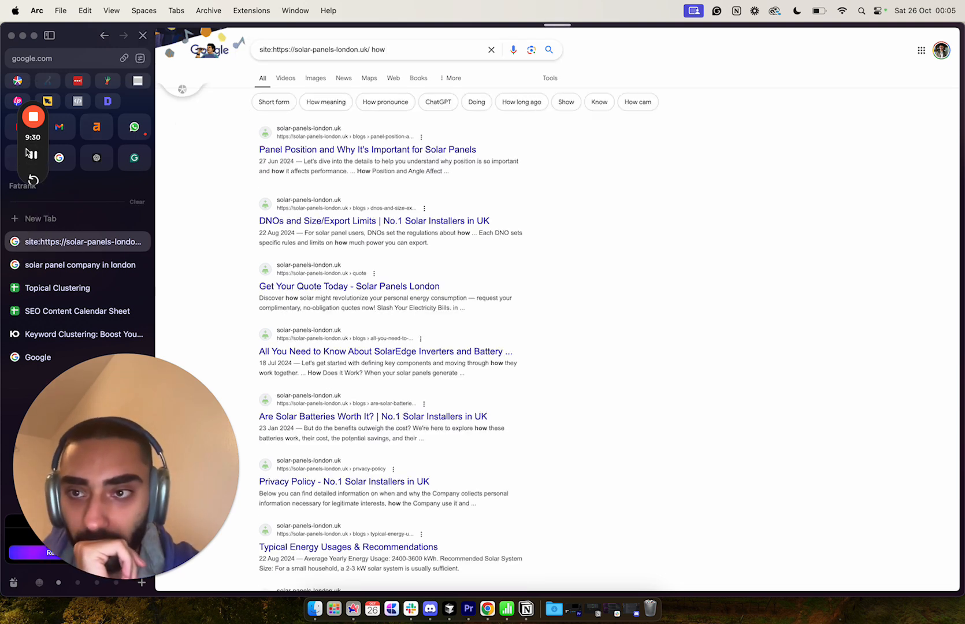
{"action": "left_click", "coordinate": [33, 155]}
{"action": "left_click", "coordinate": [33, 154]}
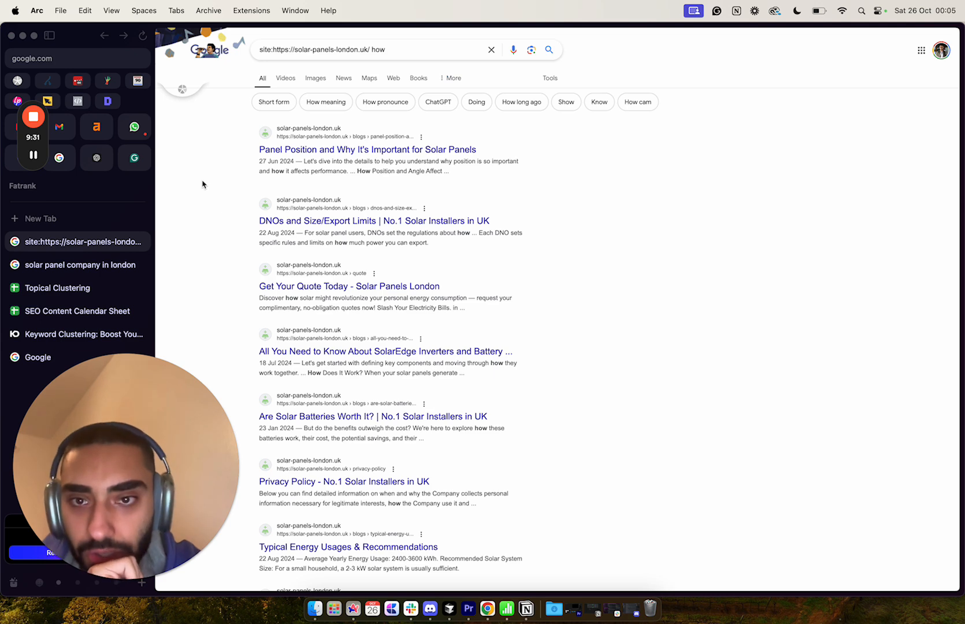
Open the result "Panel Position and Why It's Important for Solar Panels" and copy the article's headline.
{"action": "left_click_drag", "start_coordinate": [248, 151], "coordinate": [475, 149]}
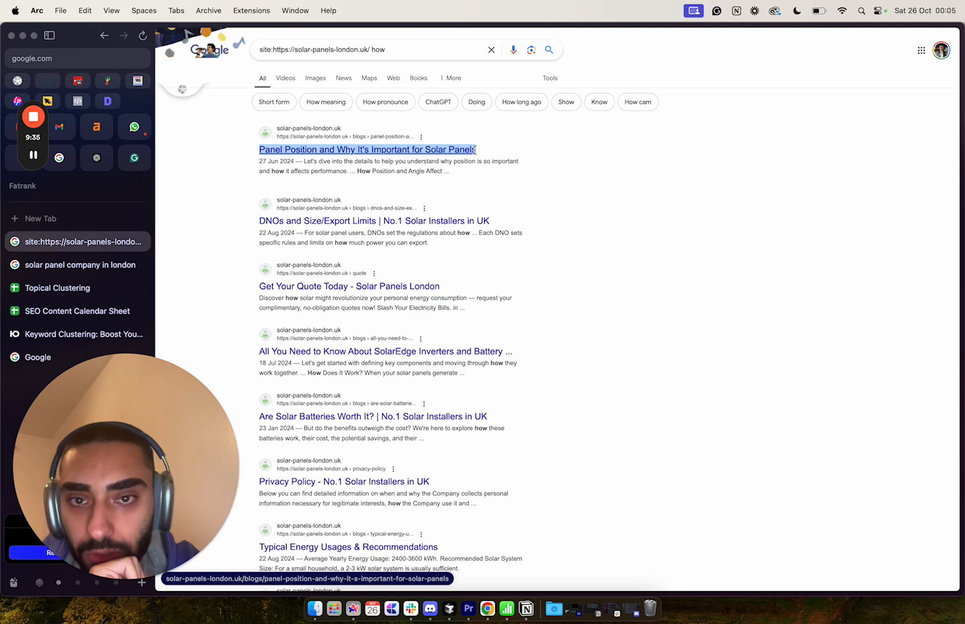
{"action": "left_click", "coordinate": [455, 152]}
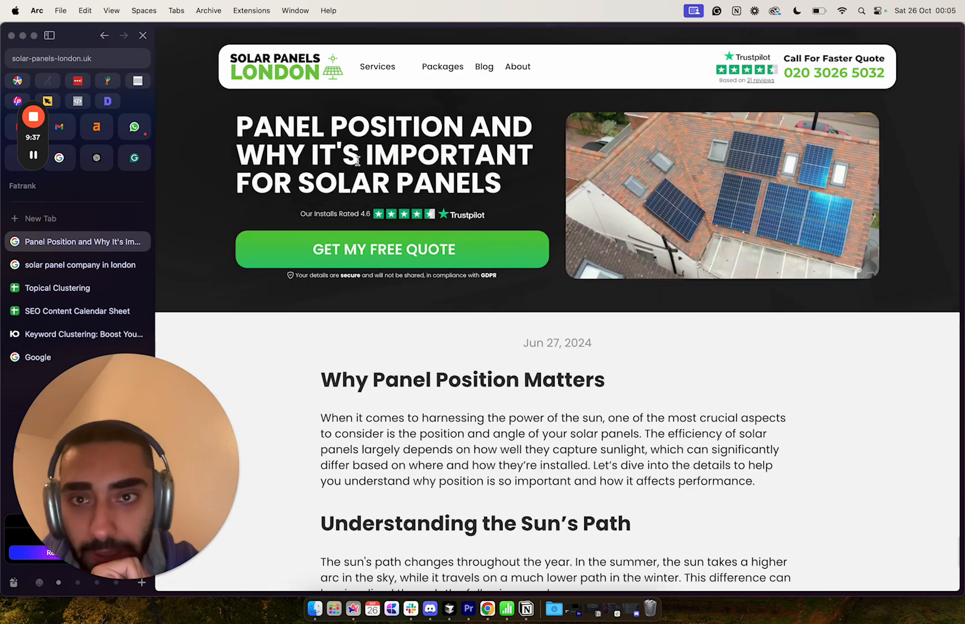
{"action": "left_click_drag", "start_coordinate": [235, 128], "coordinate": [504, 185]}
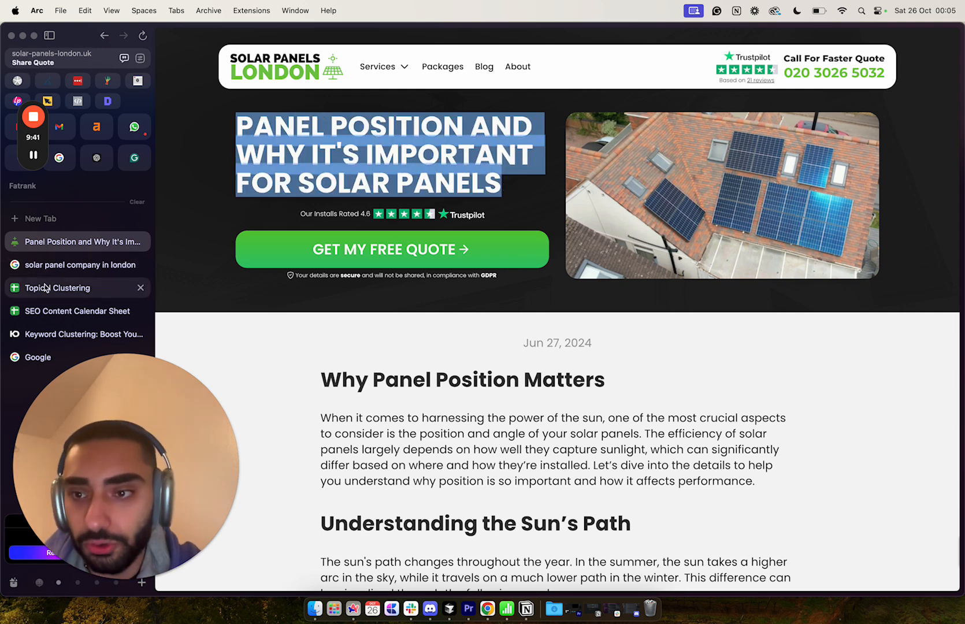
Paste the headline "Panel Position and Why It's Important for Solar Panels" into C6 under Cold in the Topical Clustering sheet.
{"action": "left_click", "coordinate": [58, 310]}
{"action": "left_click", "coordinate": [81, 291]}
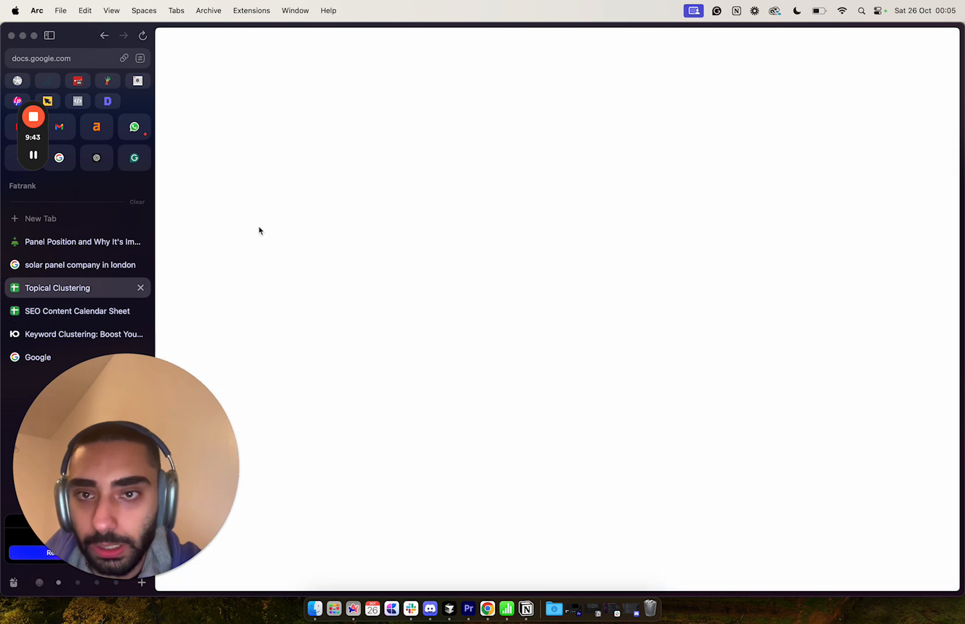
{"action": "scroll", "coordinate": [328, 235], "scroll_direction": "left", "scroll_amount": 1}
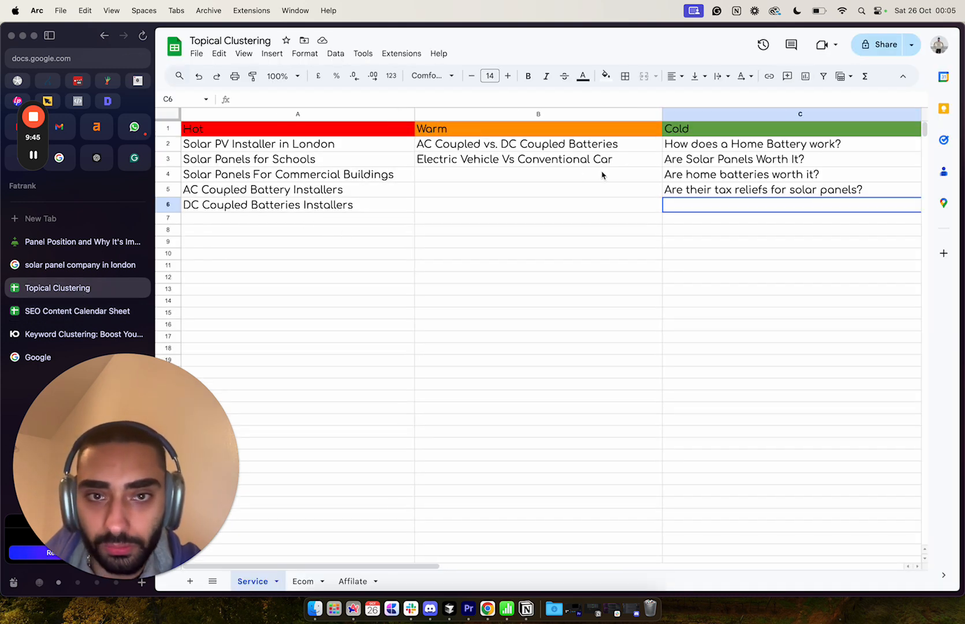
{"action": "left_click", "coordinate": [542, 180]}
{"action": "double_click", "coordinate": [700, 206]}
{"action": "key", "text": "cmd+v"}
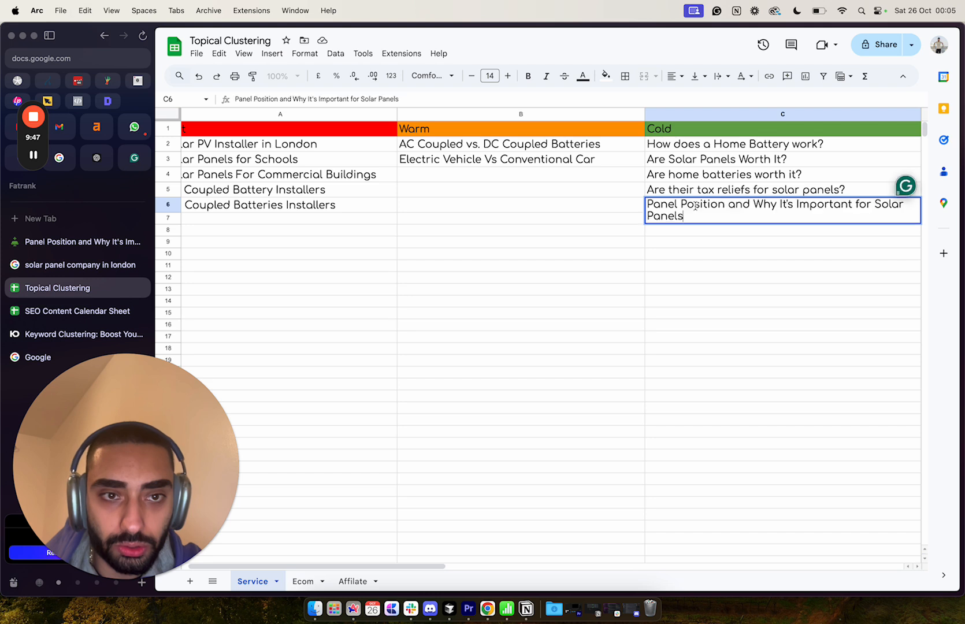
{"action": "key", "text": "Return"}
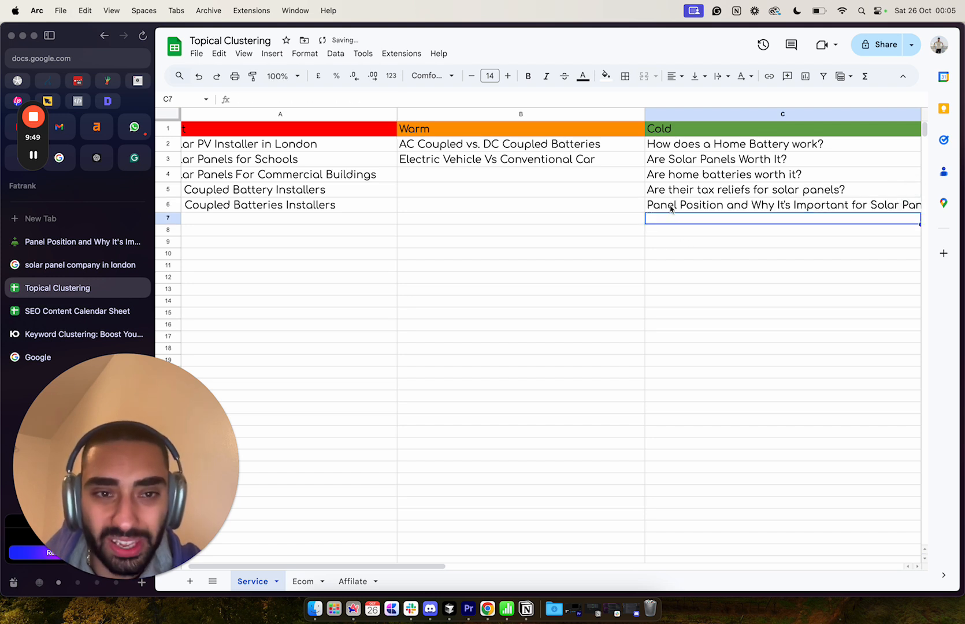
Move the panel position keyword from C6 under Cold to B4 under Warm.
{"action": "left_click", "coordinate": [670, 207]}
{"action": "key", "text": "cmd+c"}
{"action": "left_click", "coordinate": [478, 179]}
{"action": "key", "text": "cmd+v"}
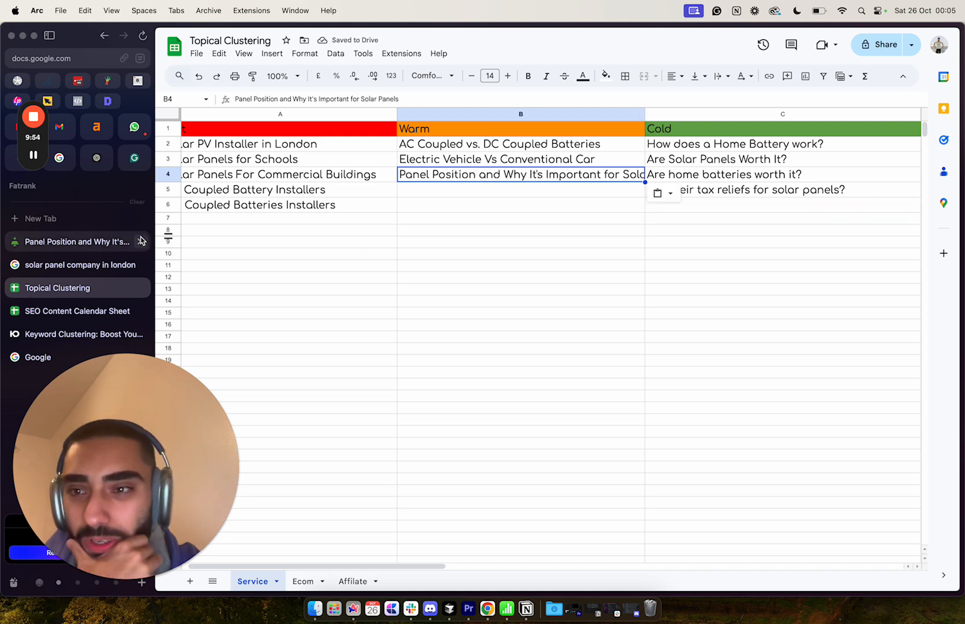
Return to the solar-panels-london.uk "how" results in Google and look through them for more keyword ideas.
{"action": "left_click", "coordinate": [96, 242]}
{"action": "scroll", "coordinate": [349, 368], "scroll_direction": "left", "scroll_amount": 5}
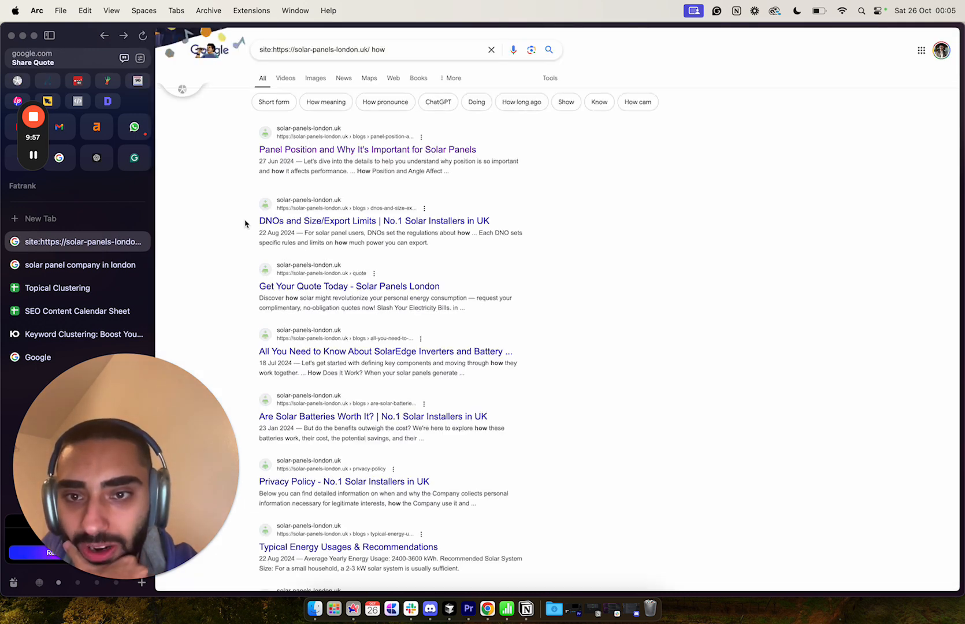
{"action": "scroll", "coordinate": [247, 242], "scroll_direction": "down", "scroll_amount": 5}
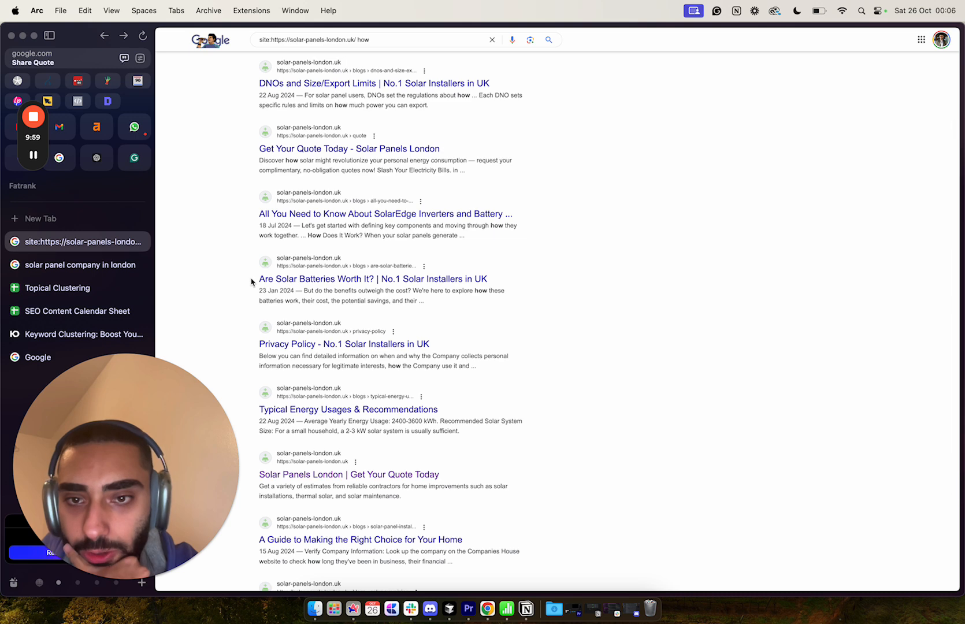
{"action": "left_click_drag", "start_coordinate": [255, 282], "coordinate": [377, 281]}
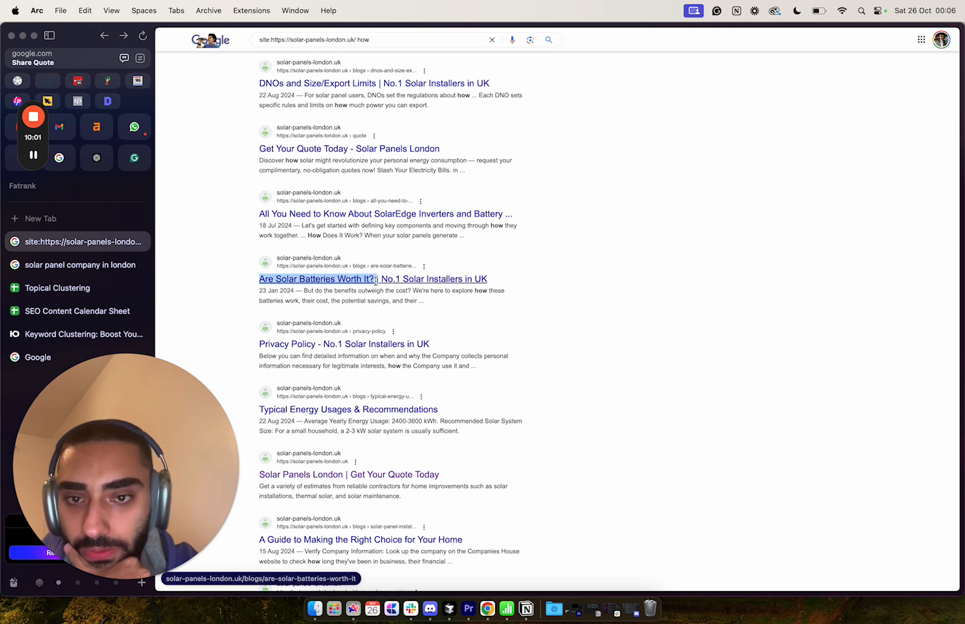
{"action": "scroll", "coordinate": [310, 391], "scroll_direction": "down", "scroll_amount": 5}
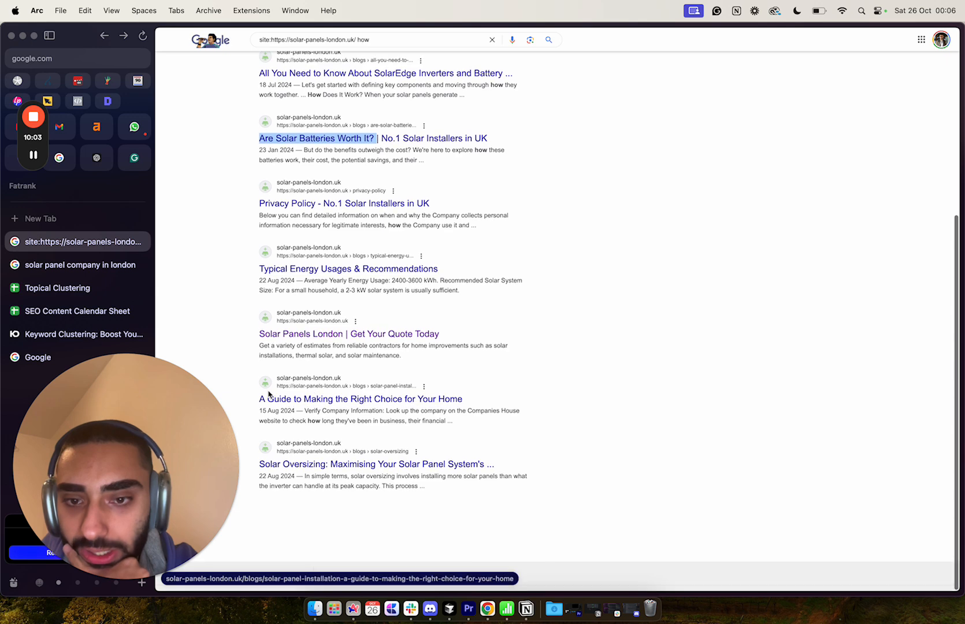
{"action": "scroll", "coordinate": [281, 406], "scroll_direction": "left", "scroll_amount": 5}
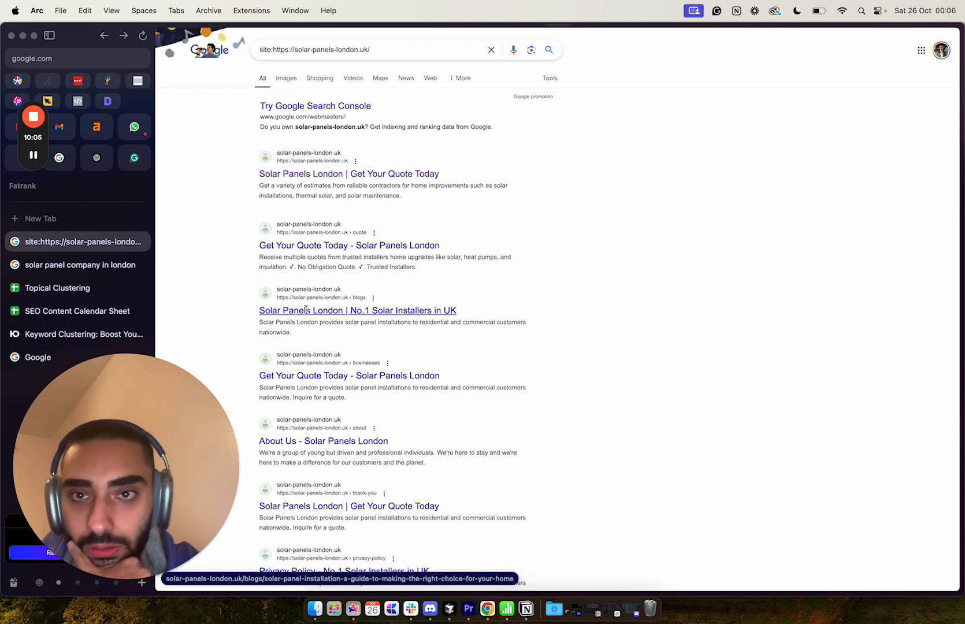
{"action": "scroll", "coordinate": [305, 310], "scroll_direction": "right", "scroll_amount": 5}
{"action": "scroll", "coordinate": [399, 40], "scroll_direction": "up", "scroll_amount": 10}
{"action": "double_click", "coordinate": [381, 51]}
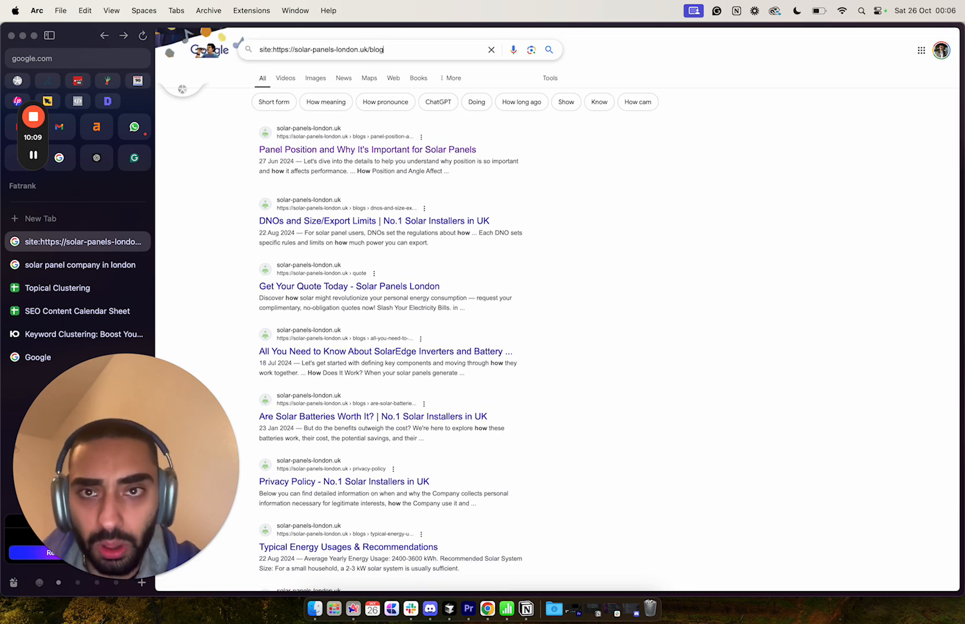
{"action": "key", "text": "Return"}
{"action": "double_click", "coordinate": [400, 48]}
{"action": "type", "text": "blog"}
{"action": "key", "text": "Return"}
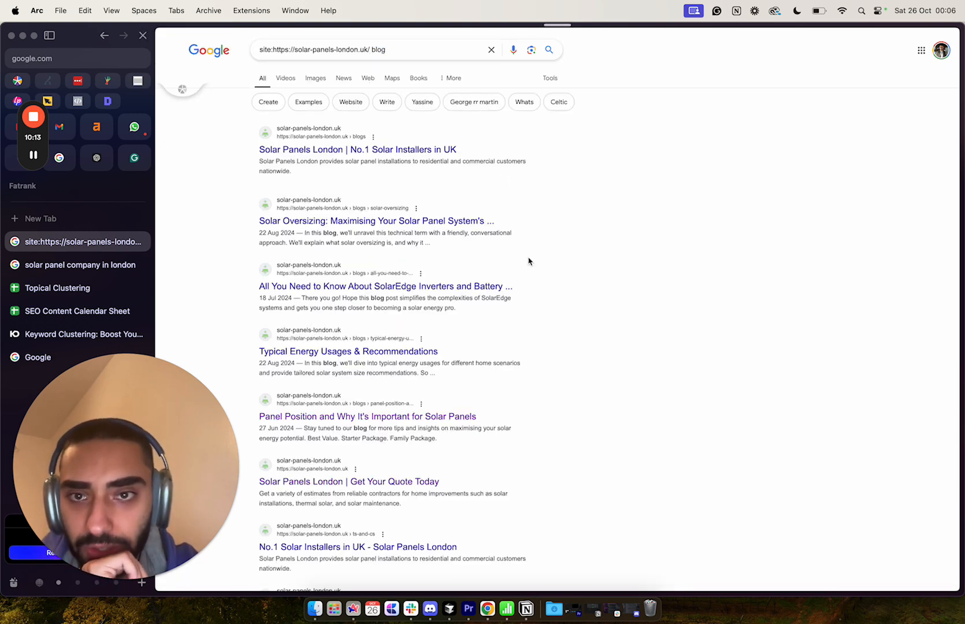
Examine both pages of the solar-panels-london.uk blog results for usable keyword topics.
{"action": "scroll", "coordinate": [528, 261], "scroll_direction": "down", "scroll_amount": 5}
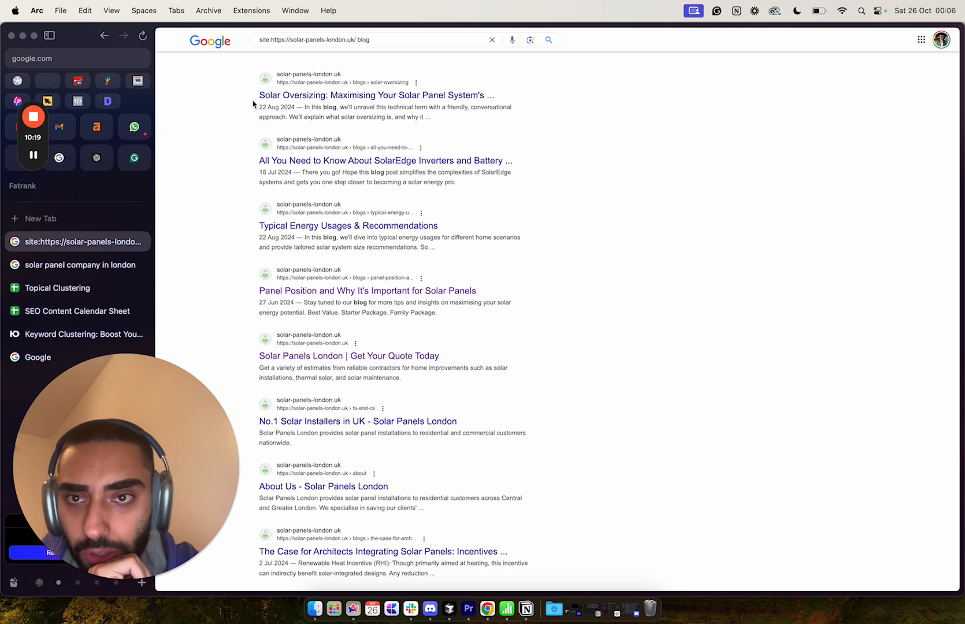
{"action": "scroll", "coordinate": [249, 179], "scroll_direction": "down", "scroll_amount": 2}
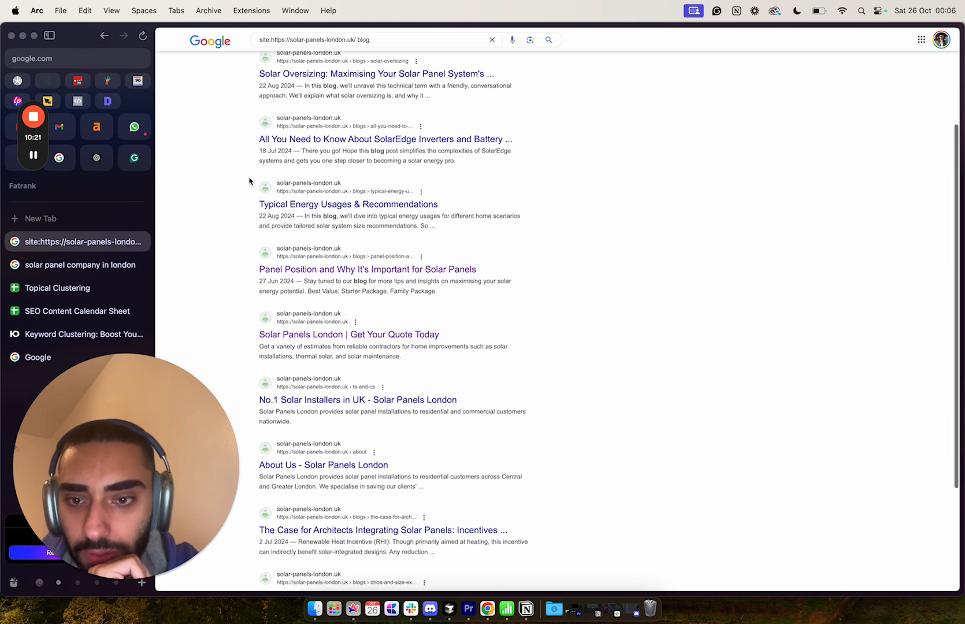
{"action": "scroll", "coordinate": [249, 180], "scroll_direction": "up", "scroll_amount": 3}
{"action": "scroll", "coordinate": [249, 181], "scroll_direction": "up", "scroll_amount": 1}
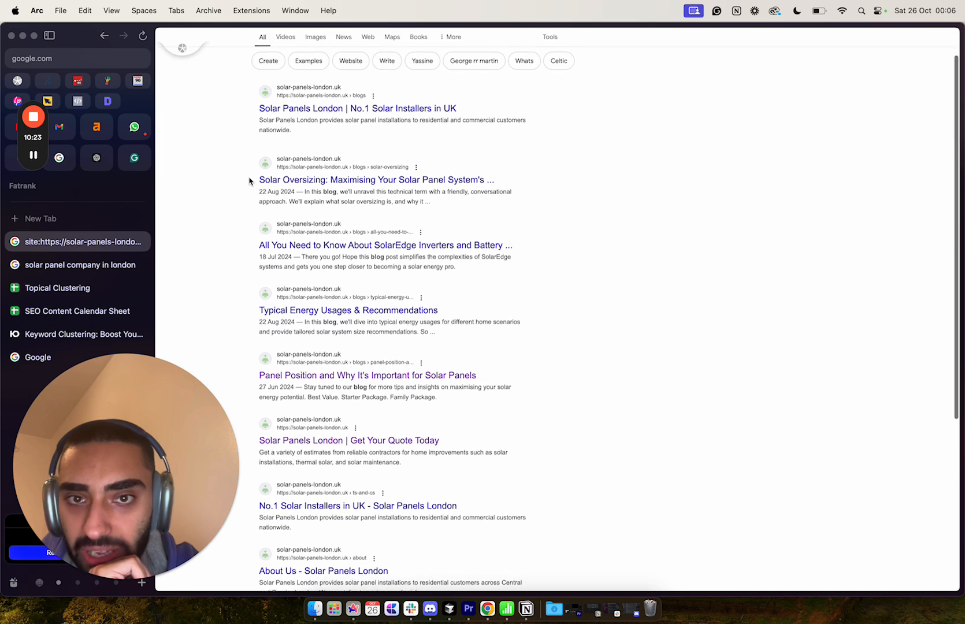
{"action": "scroll", "coordinate": [249, 181], "scroll_direction": "down", "scroll_amount": 5}
{"action": "scroll", "coordinate": [249, 181], "scroll_direction": "down", "scroll_amount": 2}
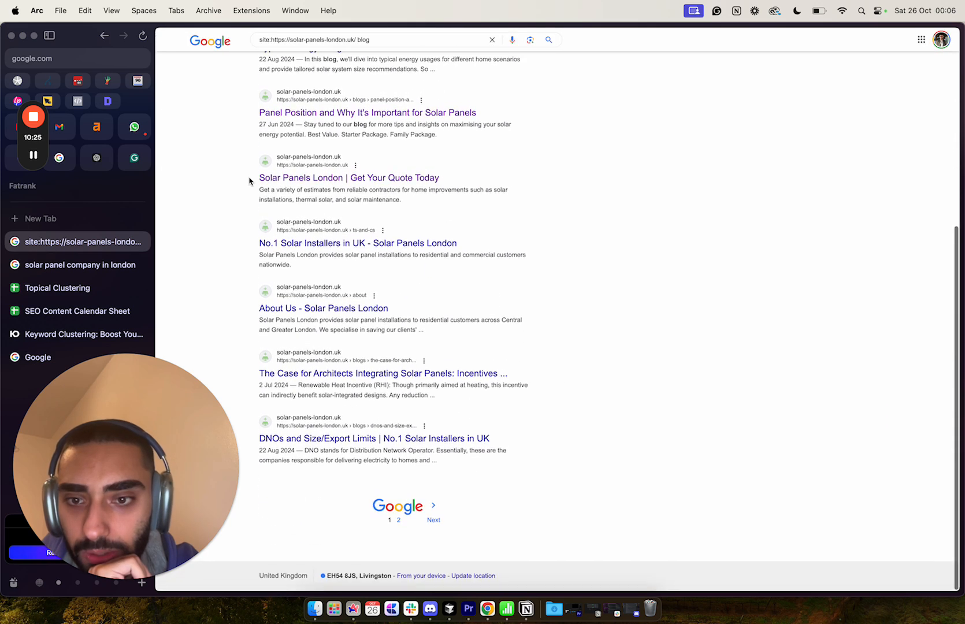
{"action": "left_click", "coordinate": [430, 509]}
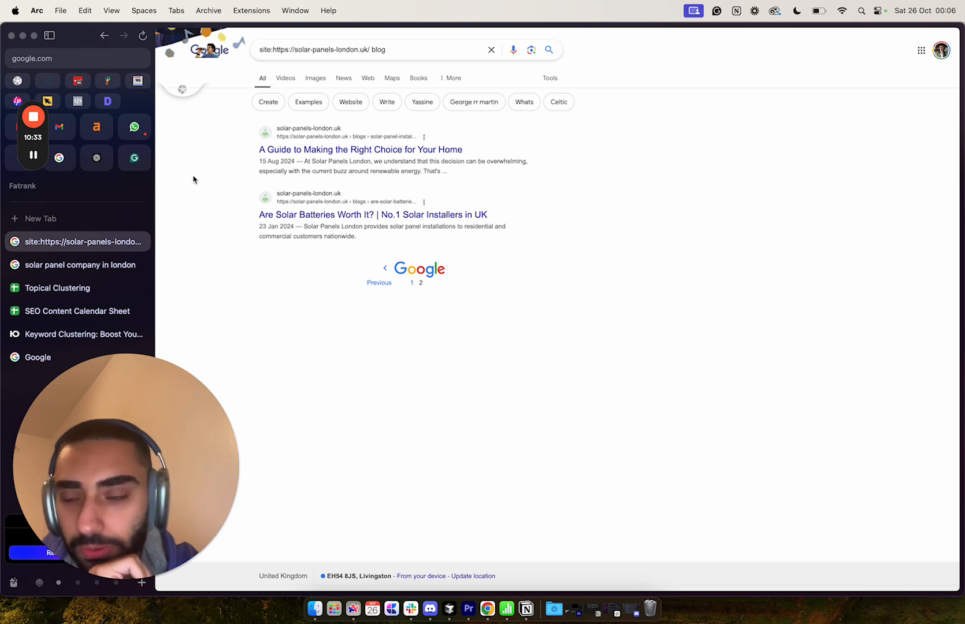
Open Evergreen Power Solar's "Solar Panel Installers in London: Certified Experts" from the London company search and copy its URL.
{"action": "left_click", "coordinate": [92, 267]}
{"action": "scroll", "coordinate": [330, 375], "scroll_direction": "down", "scroll_amount": 2}
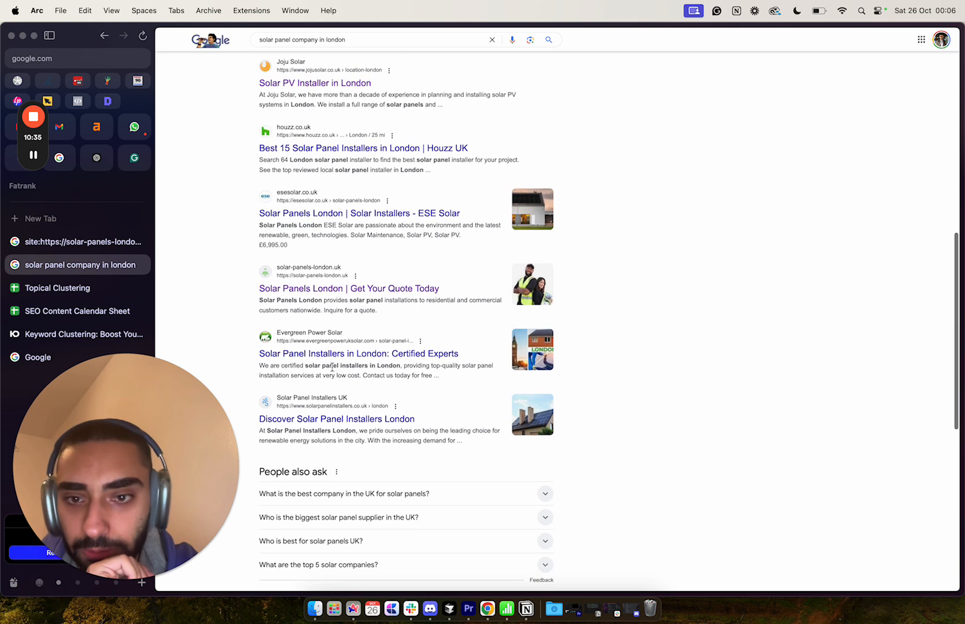
{"action": "left_click", "coordinate": [336, 354]}
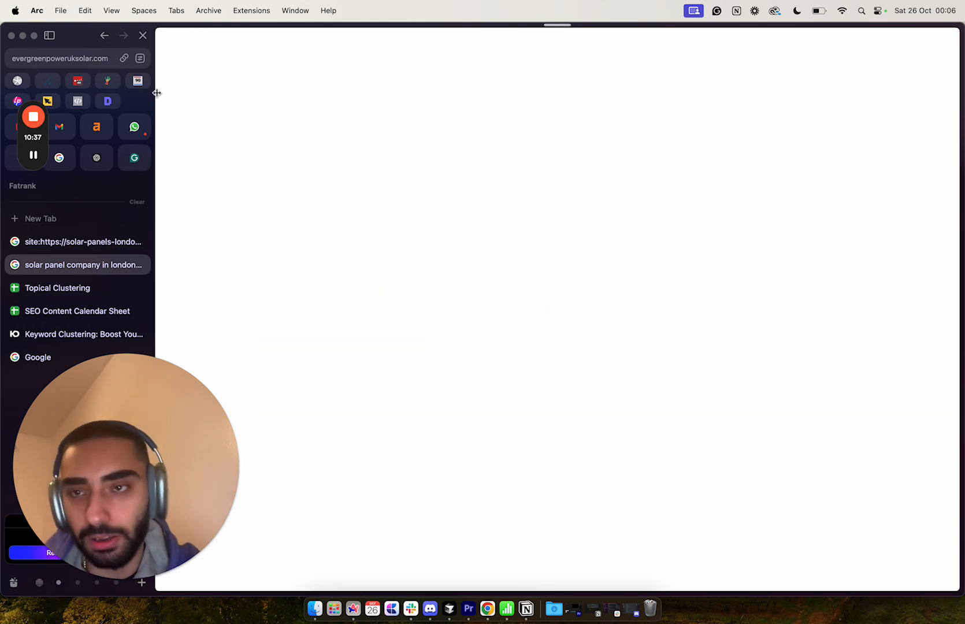
{"action": "left_click", "coordinate": [92, 243]}
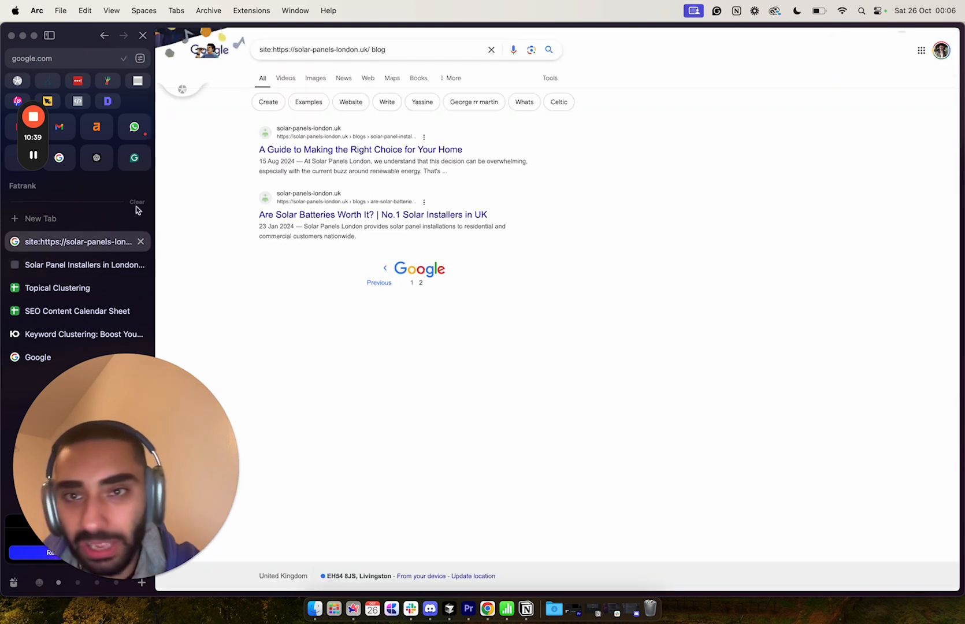
{"action": "left_click_drag", "start_coordinate": [392, 50], "coordinate": [271, 47]}
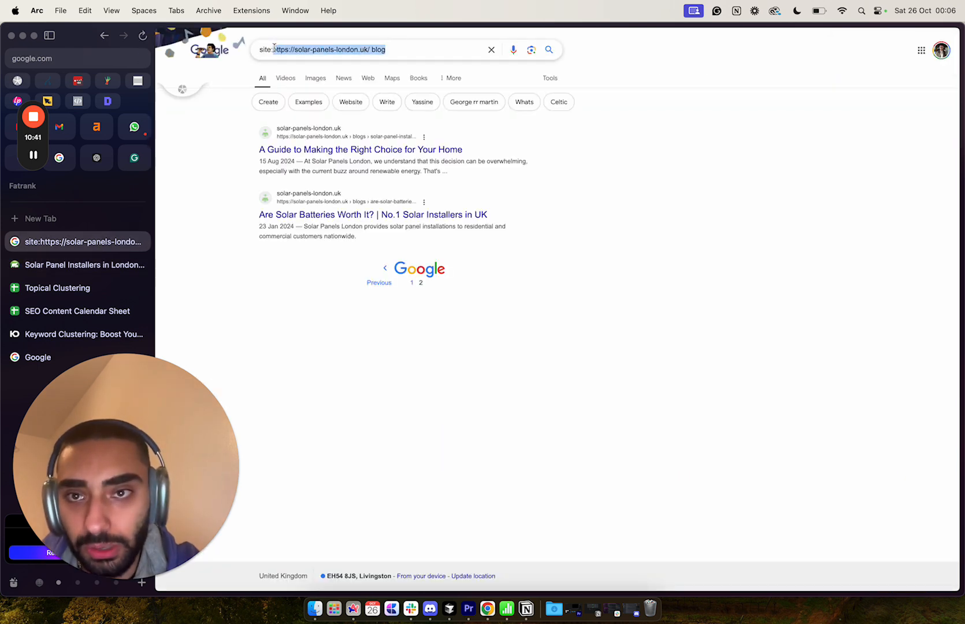
{"action": "key", "text": "BackSpace"}
{"action": "key", "text": "super+v"}
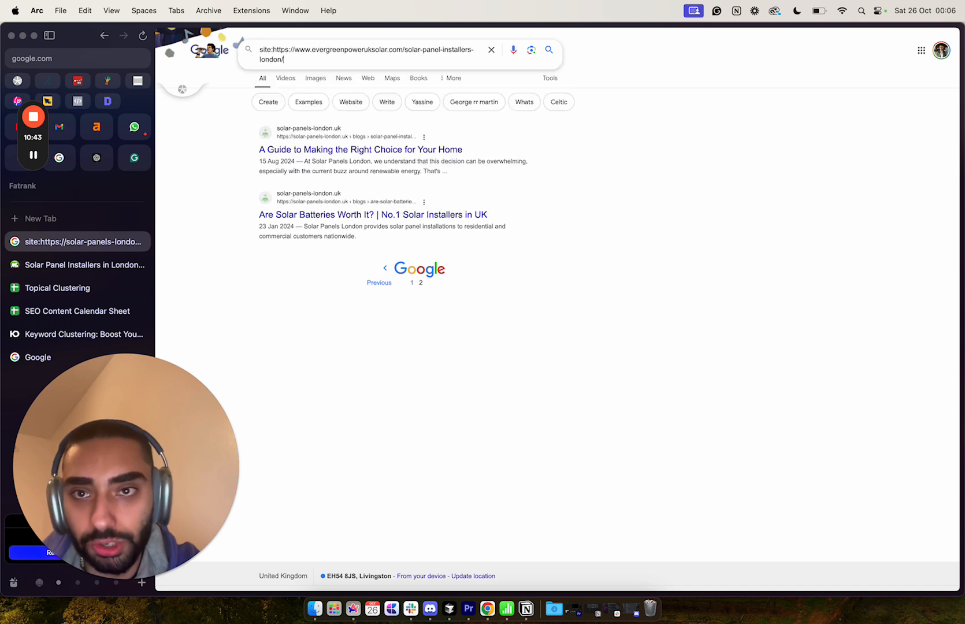
{"action": "left_click_drag", "start_coordinate": [403, 51], "coordinate": [409, 71]}
{"action": "key", "text": "BackSpace"}
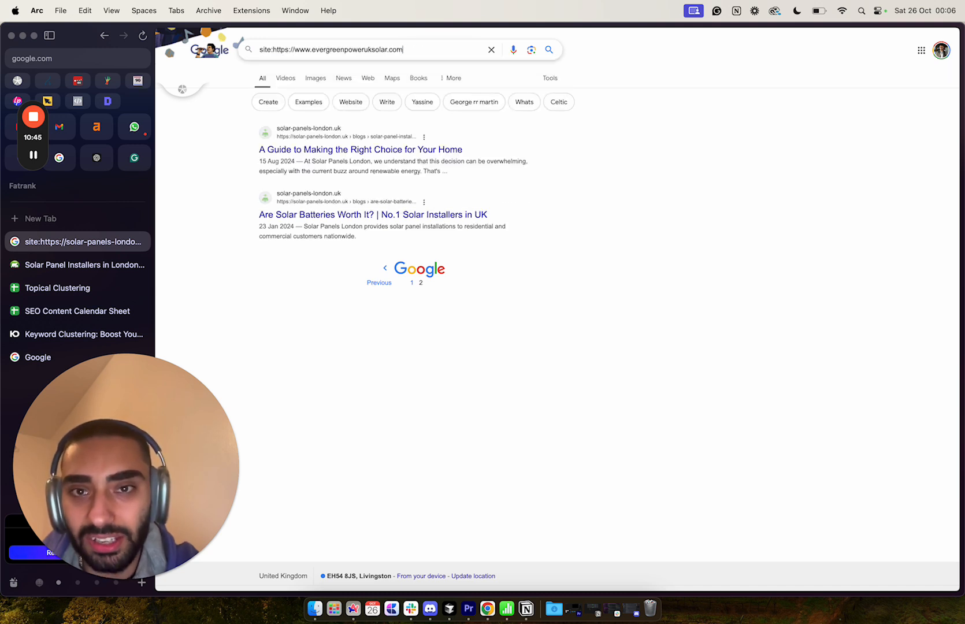
{"action": "key", "text": "Return"}
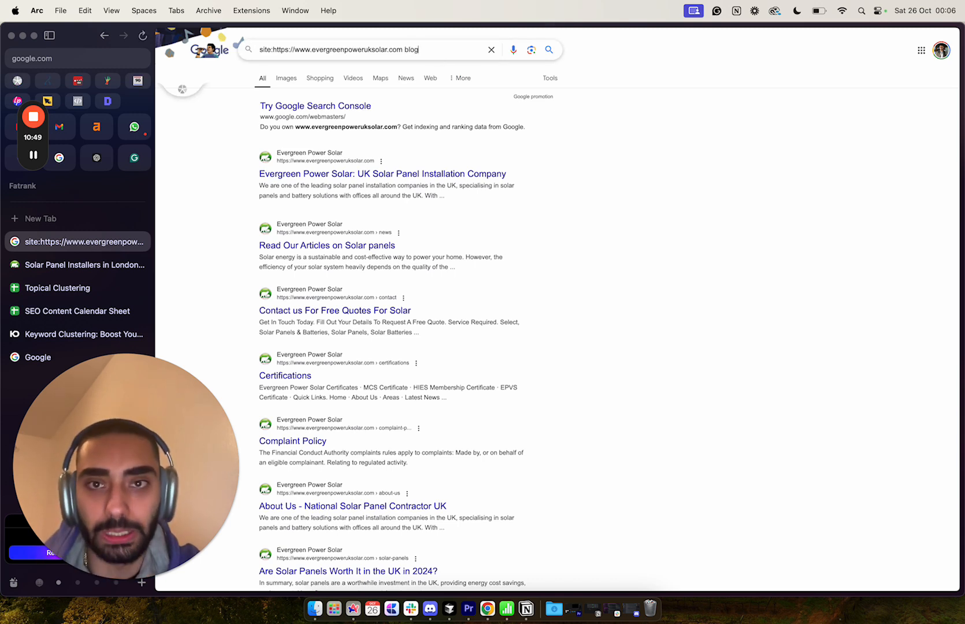
{"action": "key", "text": "Return"}
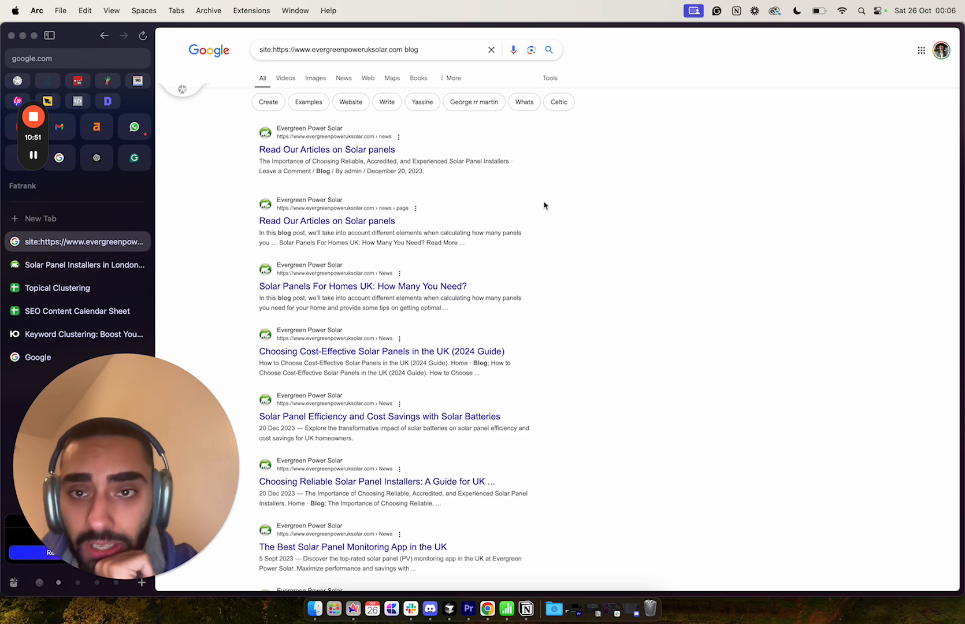
Examine the Evergreen Power Solar blog results, their result count and the site's News page for keyword topics.
{"action": "scroll", "coordinate": [542, 213], "scroll_direction": "down", "scroll_amount": 1}
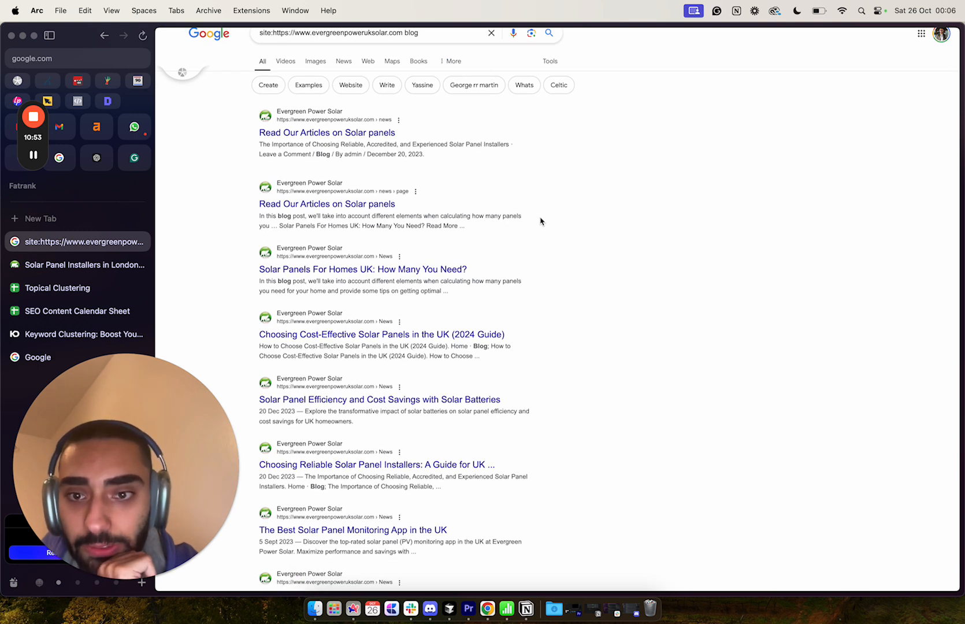
{"action": "scroll", "coordinate": [543, 214], "scroll_direction": "up", "scroll_amount": 1}
{"action": "left_click", "coordinate": [550, 77]}
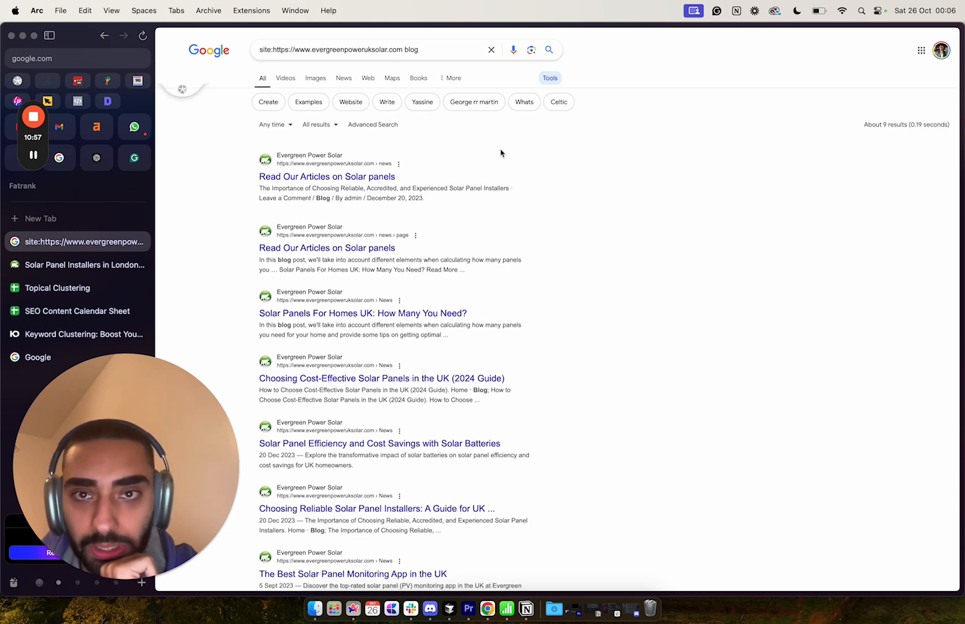
{"action": "left_click", "coordinate": [487, 174]}
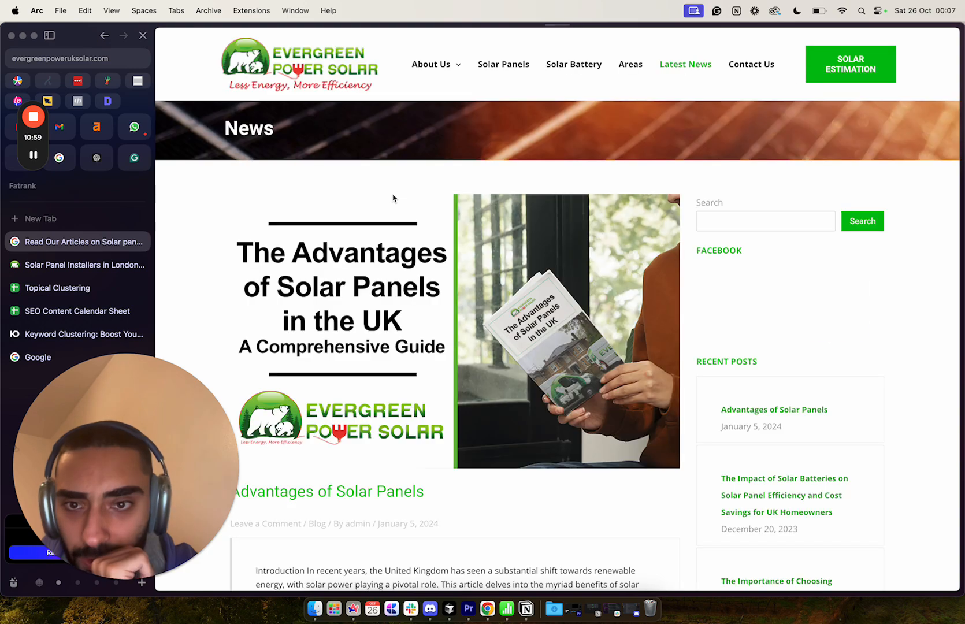
{"action": "scroll", "coordinate": [391, 190], "scroll_direction": "down", "scroll_amount": 15}
{"action": "scroll", "coordinate": [385, 342], "scroll_direction": "left", "scroll_amount": 5}
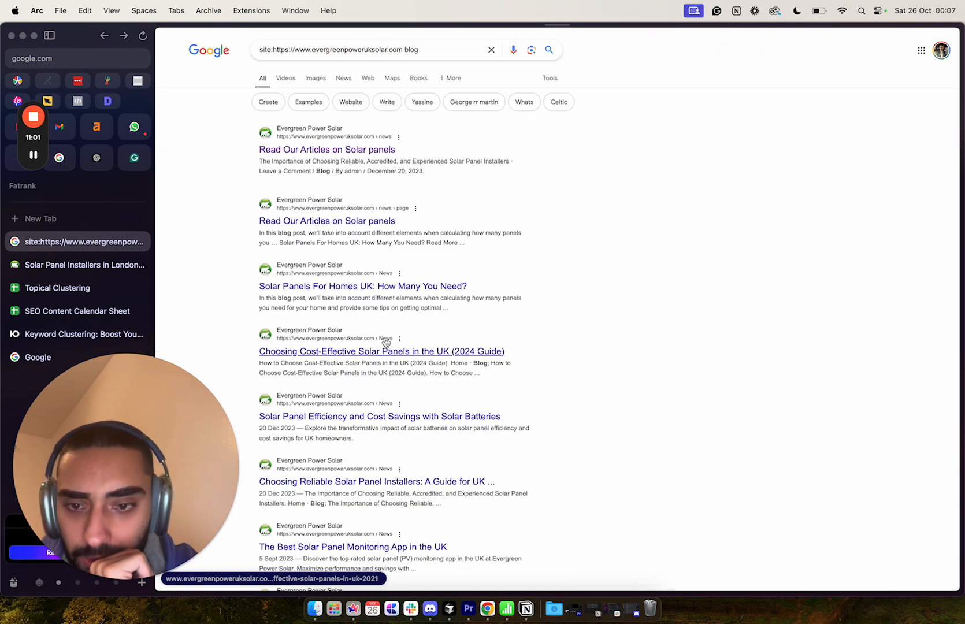
{"action": "scroll", "coordinate": [385, 342], "scroll_direction": "down", "scroll_amount": 3}
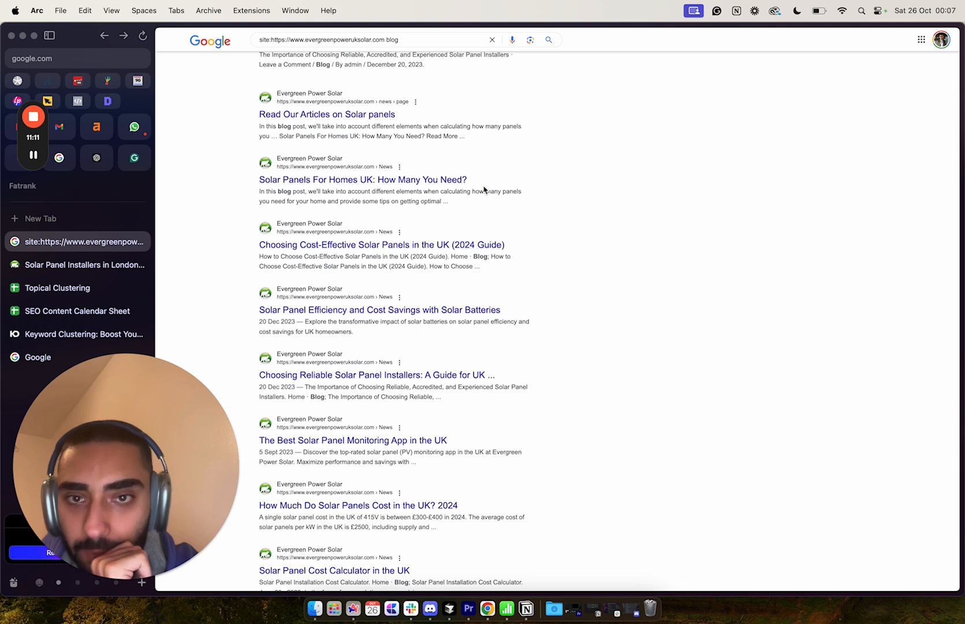
Duplicate the "Are their tax reliefs for solar panels?" entry into cell C6 of the Service sheet to reuse its text formatting.
{"action": "left_click", "coordinate": [75, 311]}
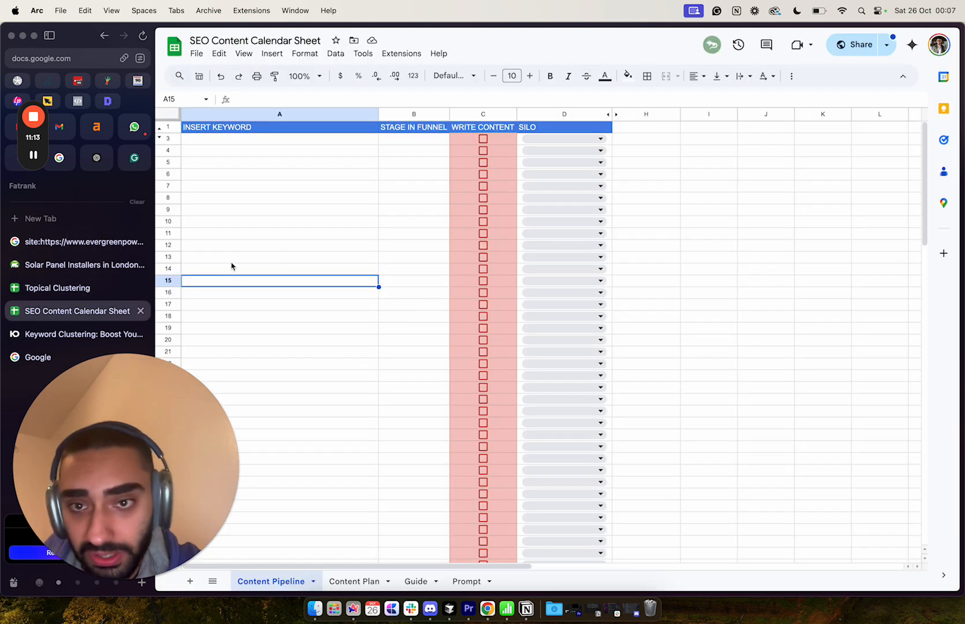
{"action": "left_click", "coordinate": [57, 287]}
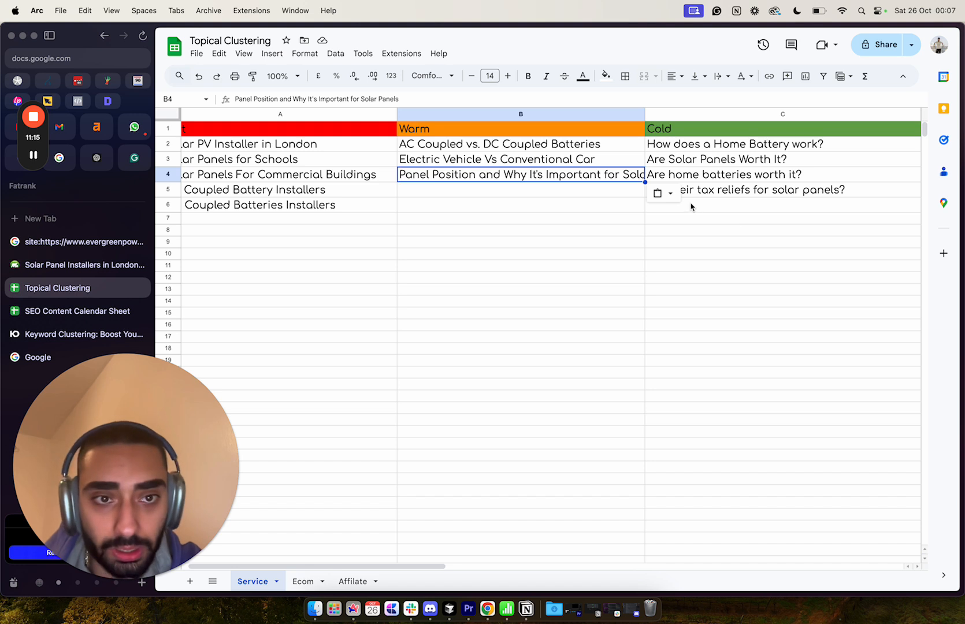
{"action": "left_click", "coordinate": [691, 206]}
{"action": "type", "text": "Ho m"}
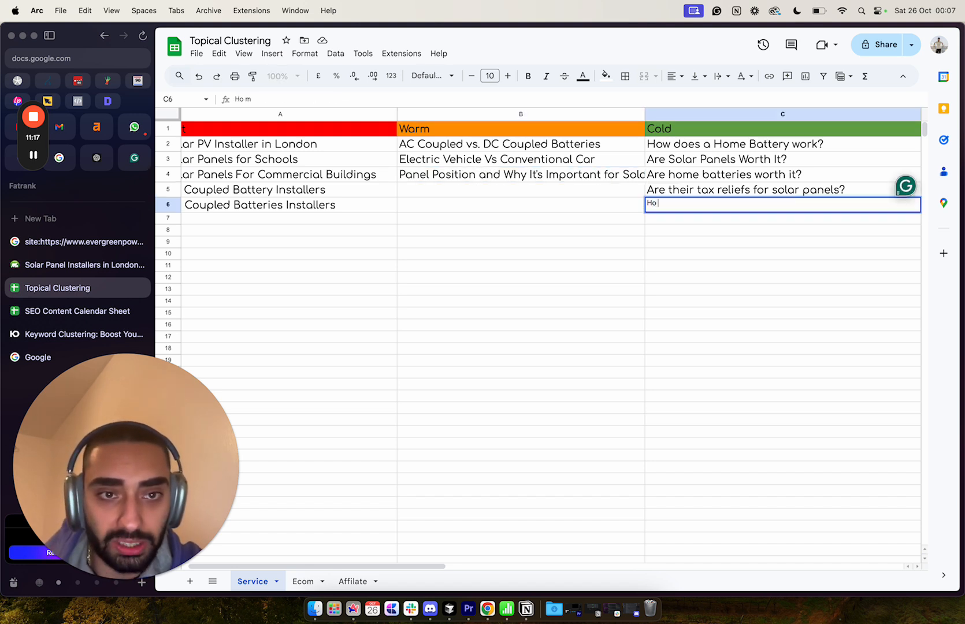
{"action": "left_click", "coordinate": [699, 246]}
{"action": "left_click", "coordinate": [690, 190]}
{"action": "key", "text": "super+c"}
{"action": "double_click", "coordinate": [684, 207]}
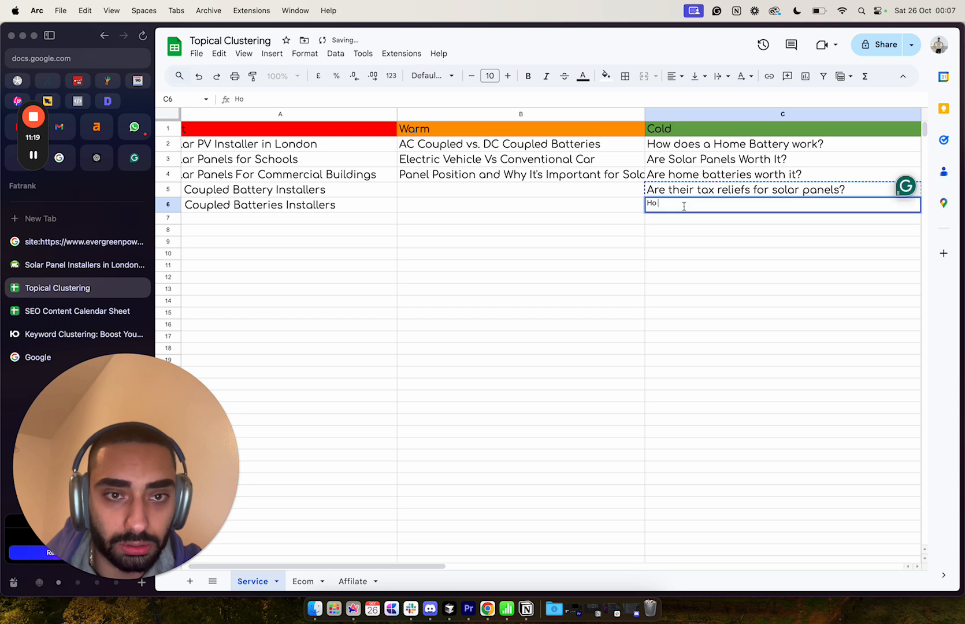
{"action": "key", "text": "Return"}
{"action": "left_click", "coordinate": [689, 206]}
{"action": "key", "text": "super+v"}
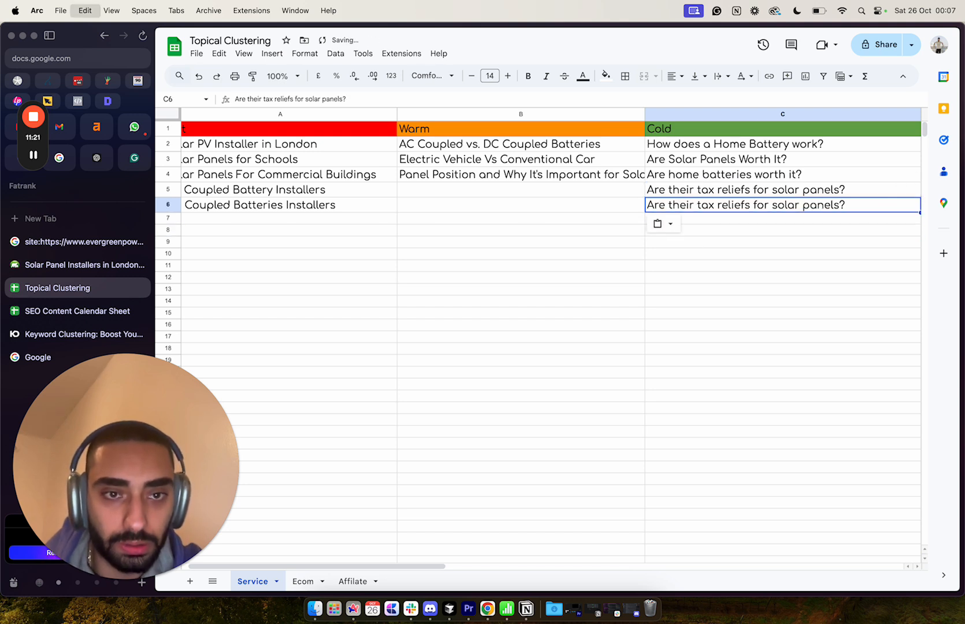
Replace the duplicated text in C6 with the Cold keyword "How many solar panels do i need?".
{"action": "key", "text": "Return"}
{"action": "key", "text": "super+a"}
{"action": "type", "text": "How"}
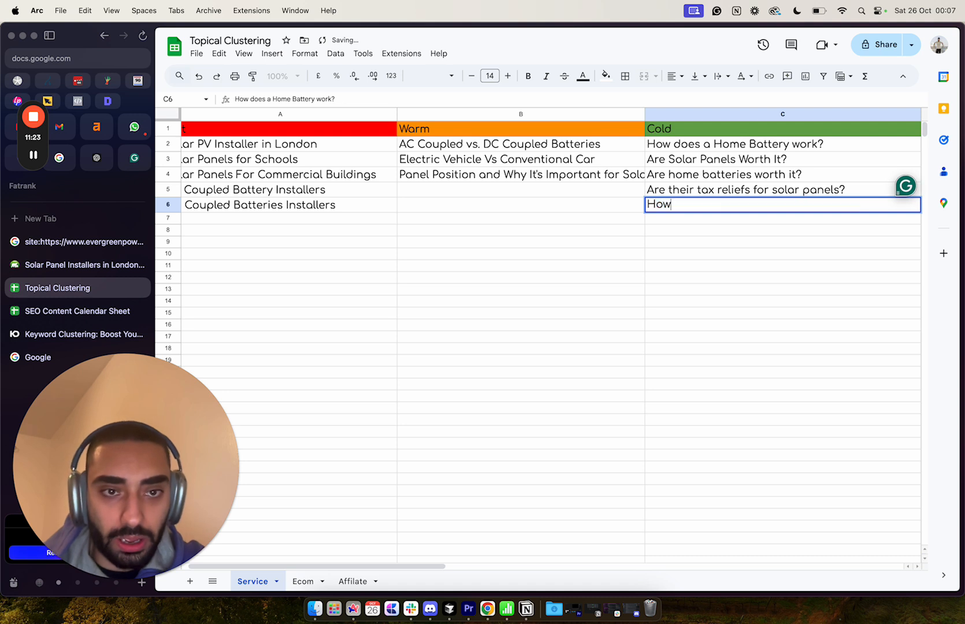
{"action": "type", "text": " many solar "}
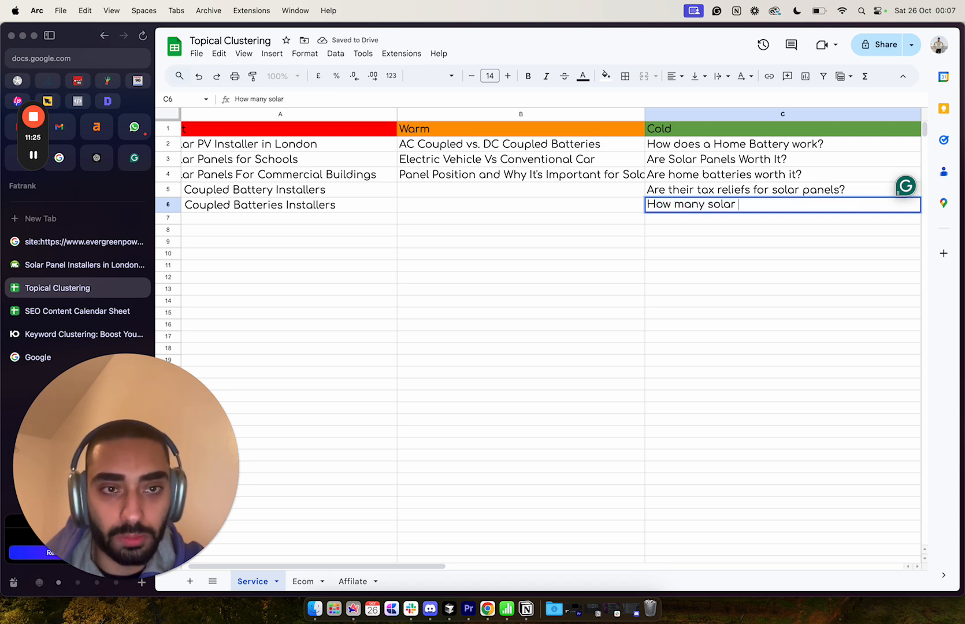
{"action": "type", "text": "panels do i need?"}
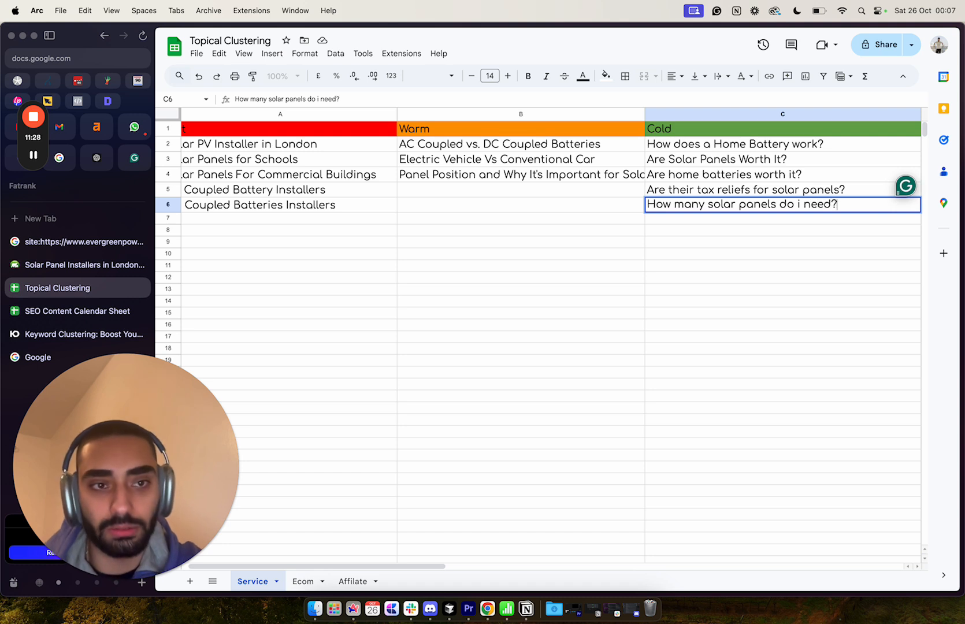
{"action": "key", "text": "Return"}
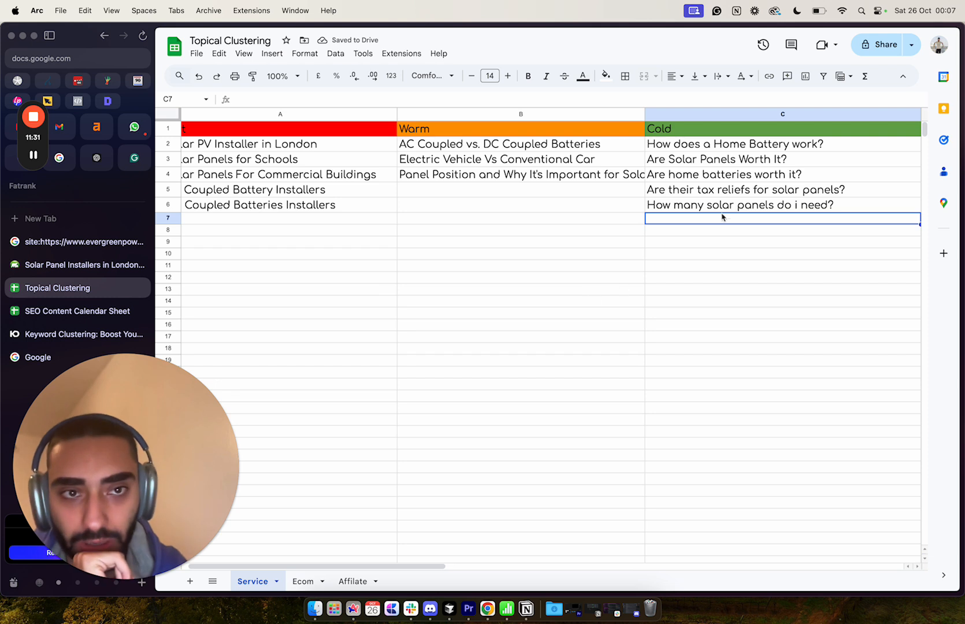
Open the Ecom sheet of Topical Clustering and close the Evergreen Power Solar website page.
{"action": "scroll", "coordinate": [429, 211], "scroll_direction": "left", "scroll_amount": 2}
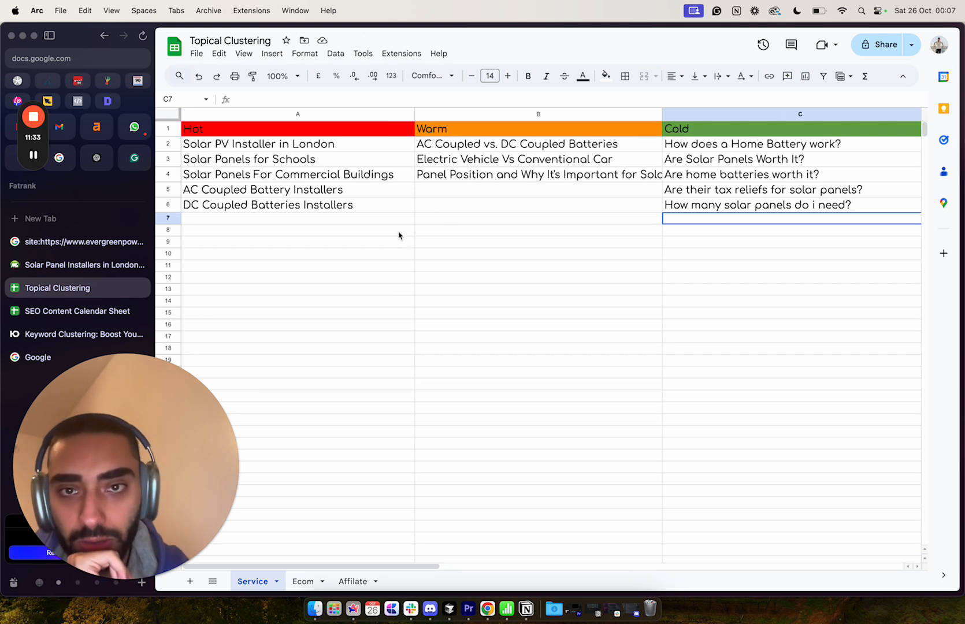
{"action": "left_click", "coordinate": [466, 196]}
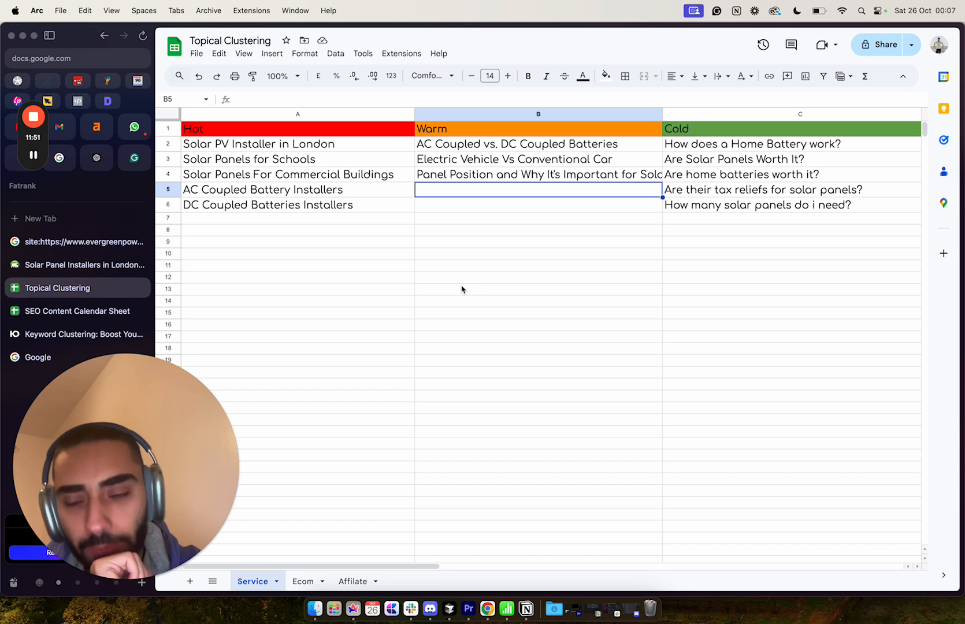
{"action": "left_click", "coordinate": [306, 583]}
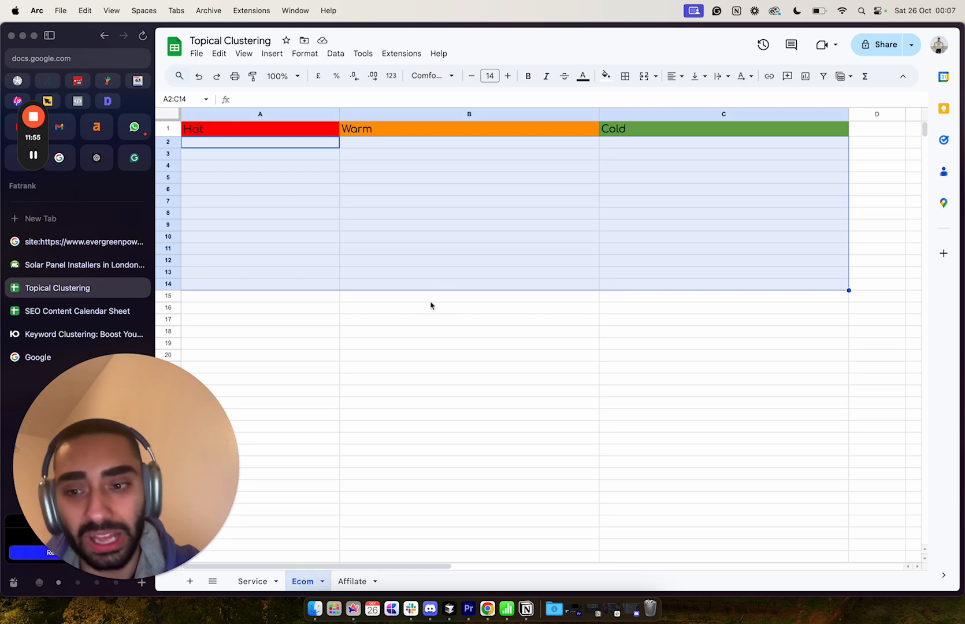
{"action": "left_click", "coordinate": [469, 332]}
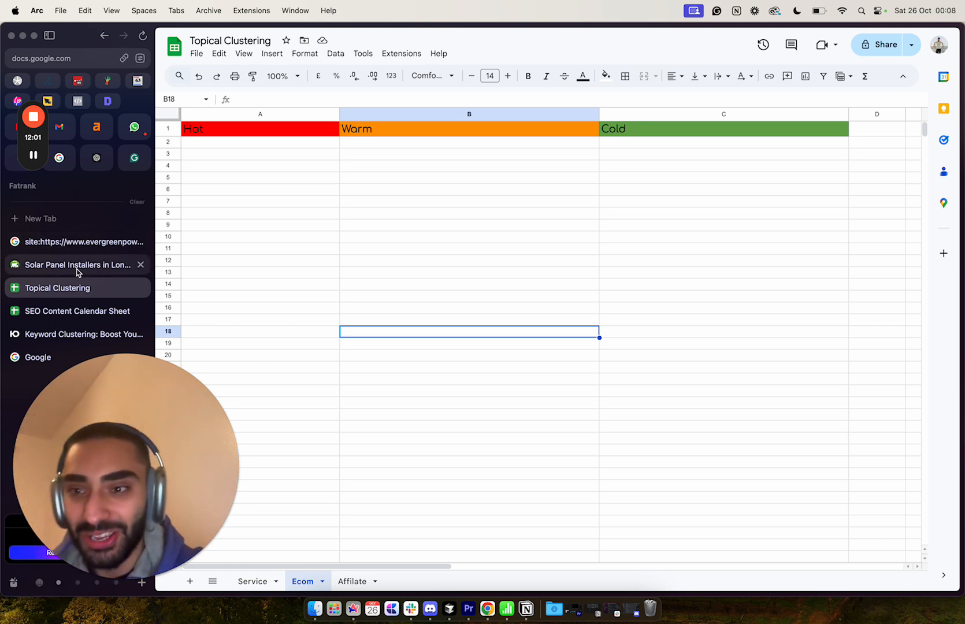
{"action": "left_click", "coordinate": [140, 265]}
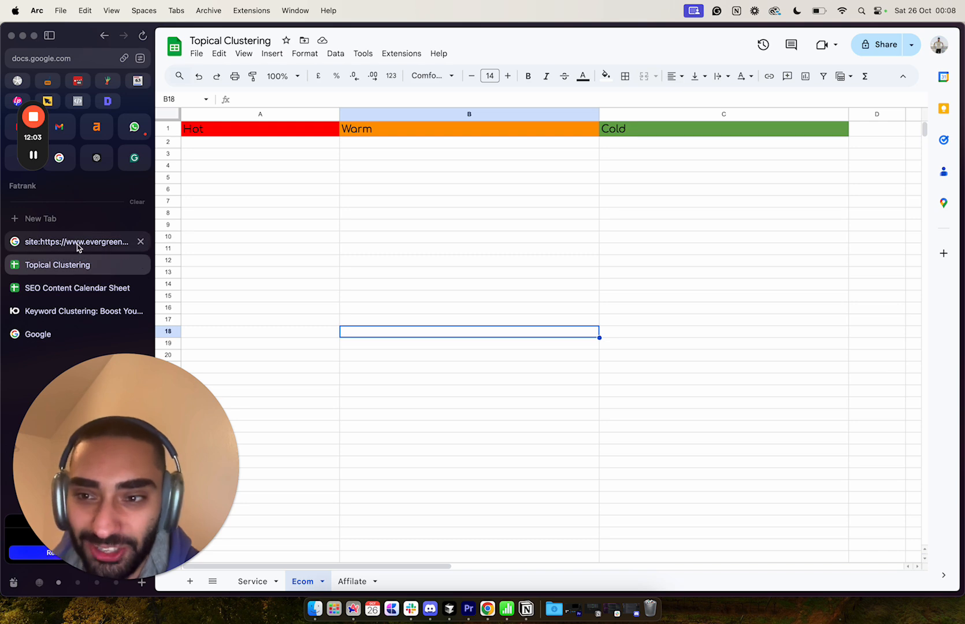
Replace the Evergreen site query in Google with "buy vapes online" and open the Vapestore result.
{"action": "left_click", "coordinate": [80, 243]}
{"action": "triple_click", "coordinate": [335, 40]}
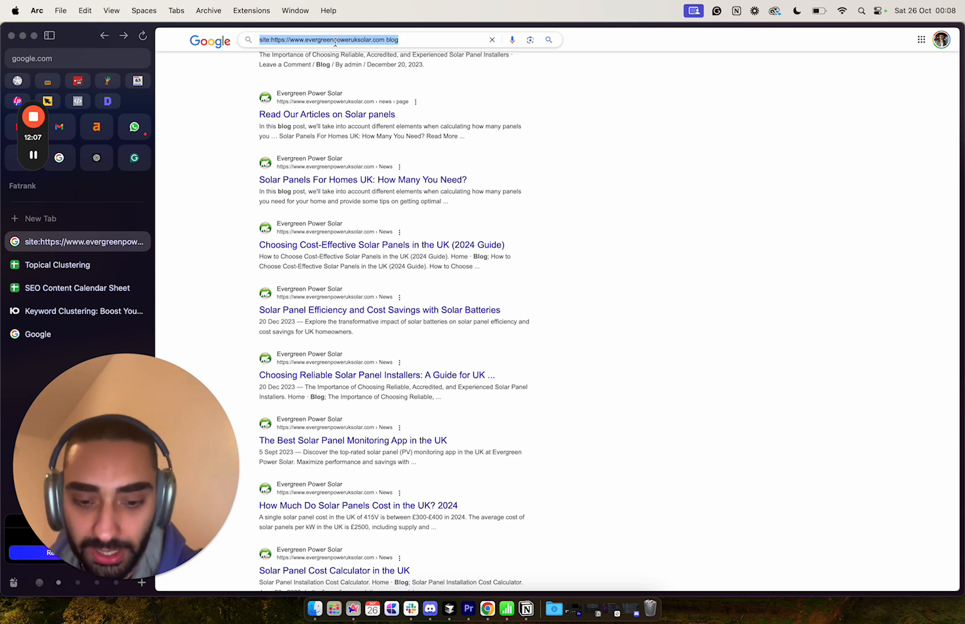
{"action": "type", "text": "buy vapeso"}
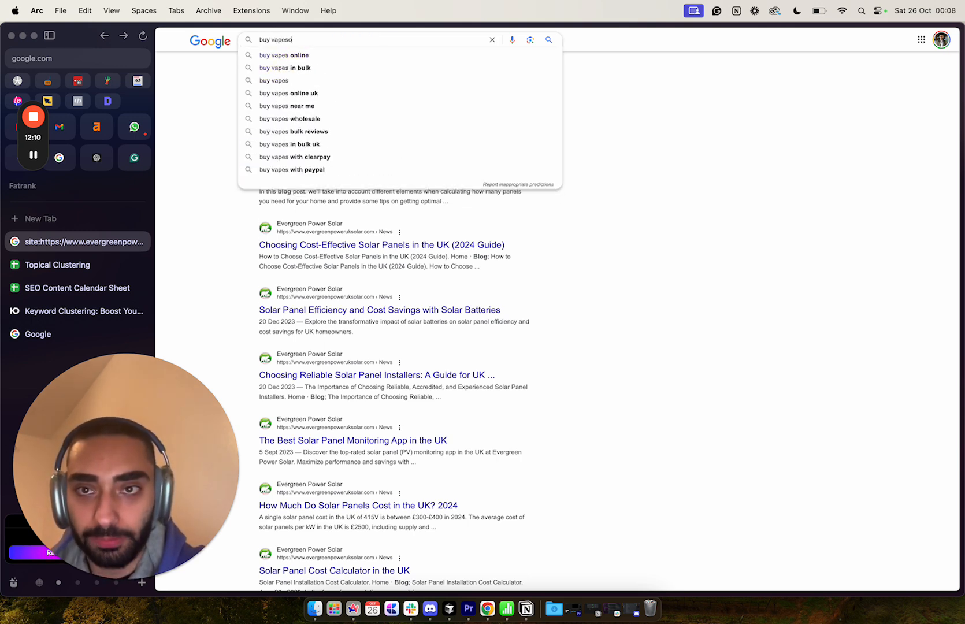
{"action": "key", "text": "BackSpace"}
{"action": "type", "text": "online"}
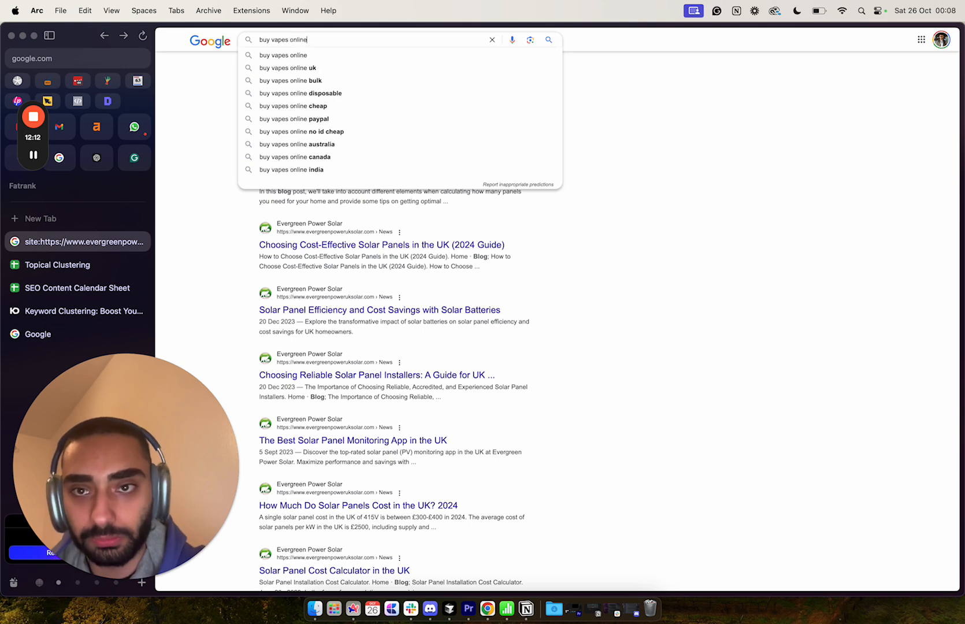
{"action": "key", "text": "Return"}
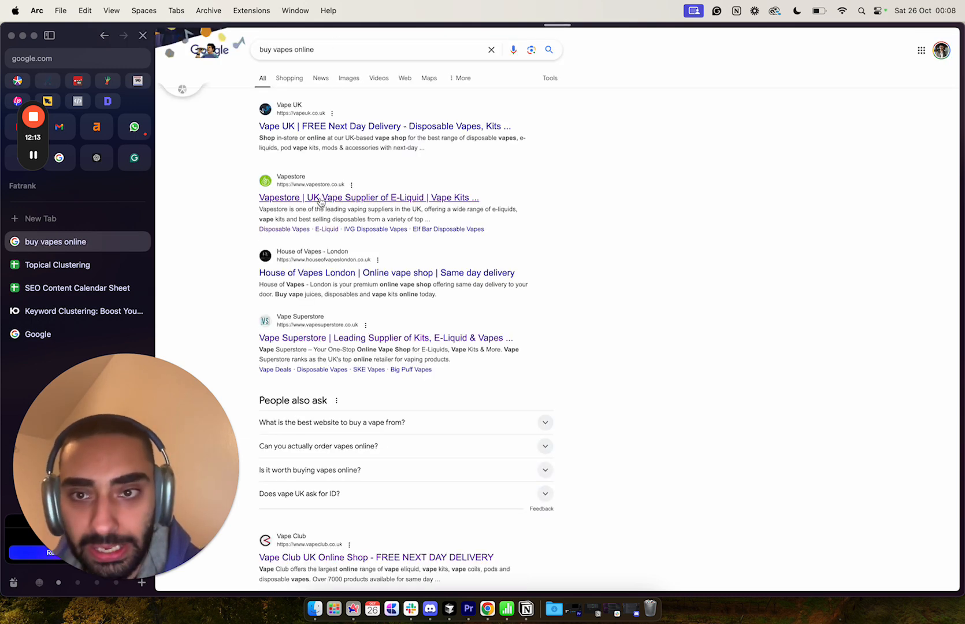
{"action": "left_click", "coordinate": [294, 200]}
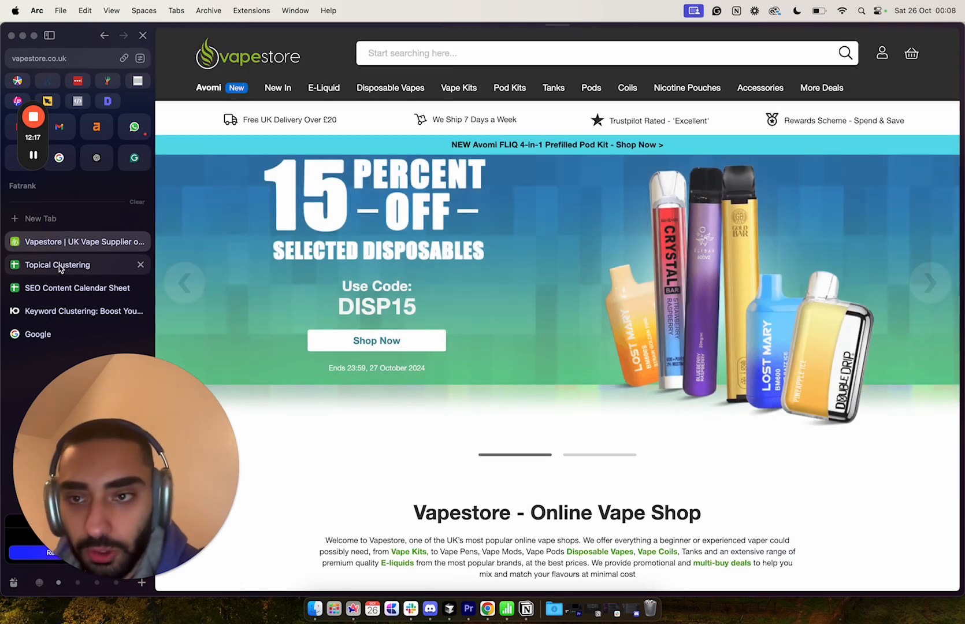
Enter "Buy Vapes Online" as the first Hot keyword in cell A2 of the Ecom sheet.
{"action": "left_click", "coordinate": [101, 265]}
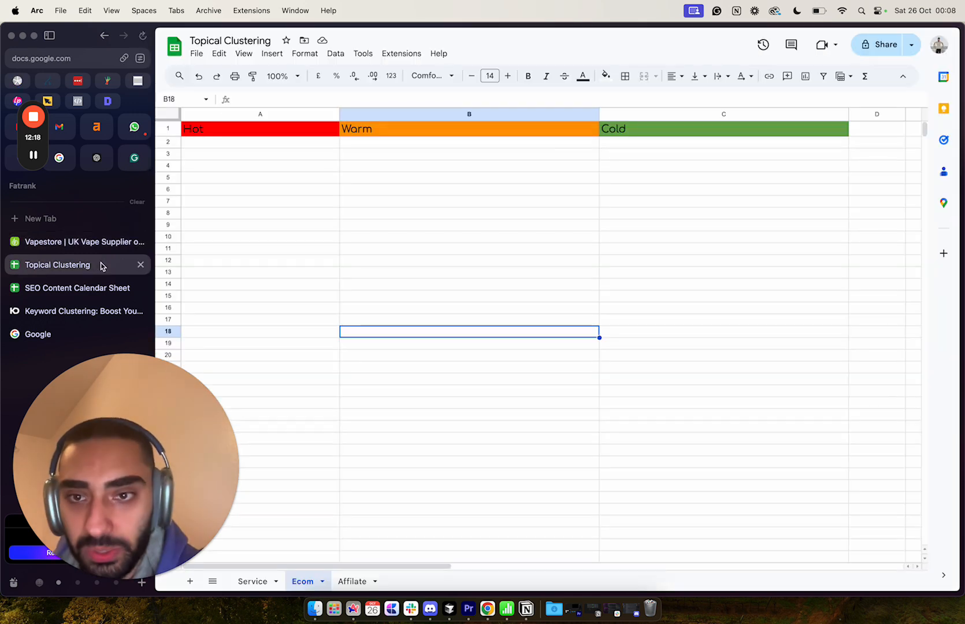
{"action": "left_click", "coordinate": [231, 142]}
{"action": "type", "text": "Bu"}
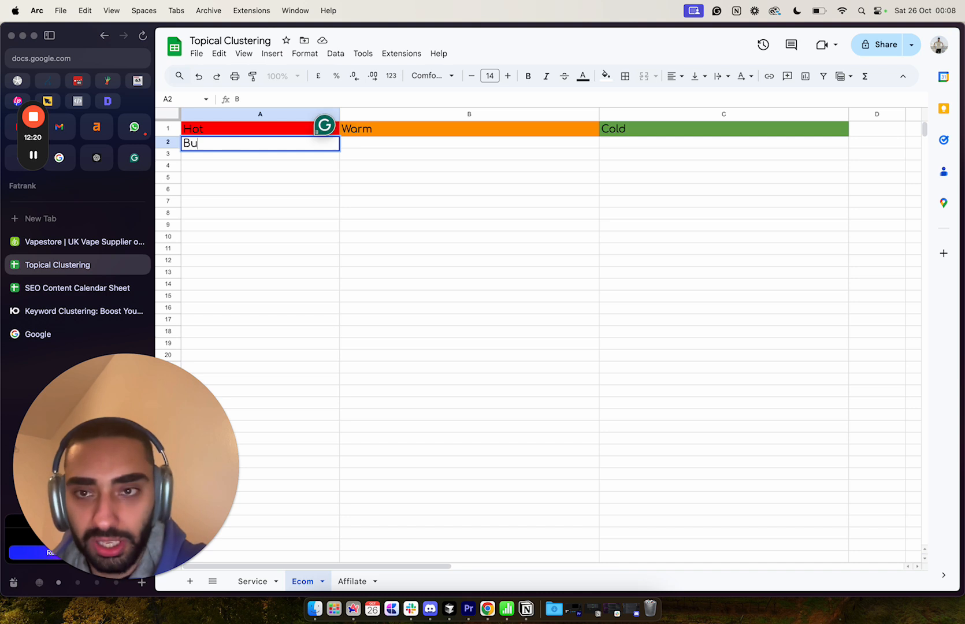
{"action": "type", "text": "y Vapes Online"}
{"action": "key", "text": "Return"}
Consult Vapestore's product categories and add "Buy E Liquids Online" as the second Hot keyword in A3.
{"action": "left_click", "coordinate": [61, 243]}
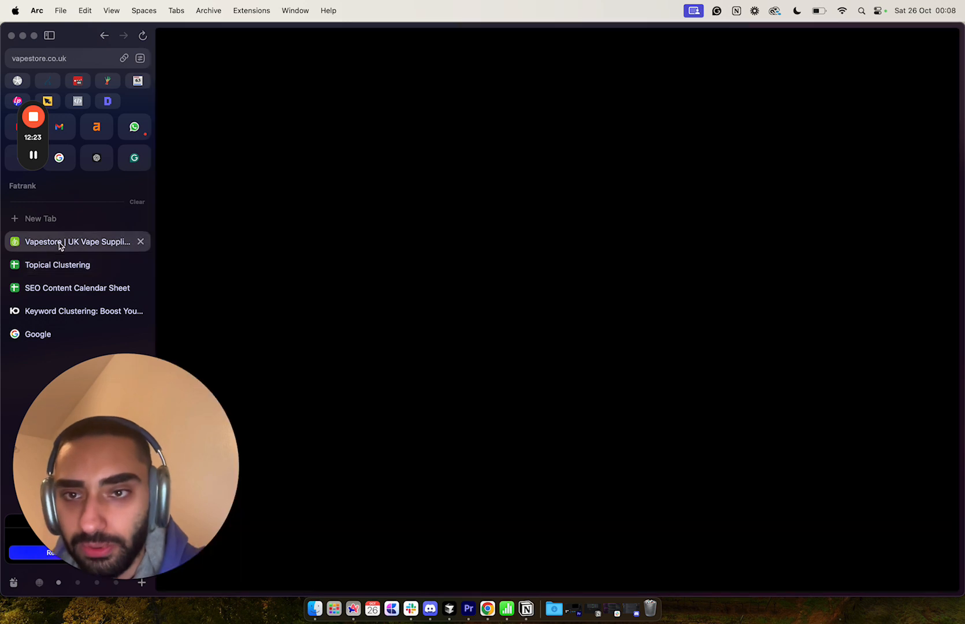
{"action": "mouse_move", "coordinate": [317, 90]}
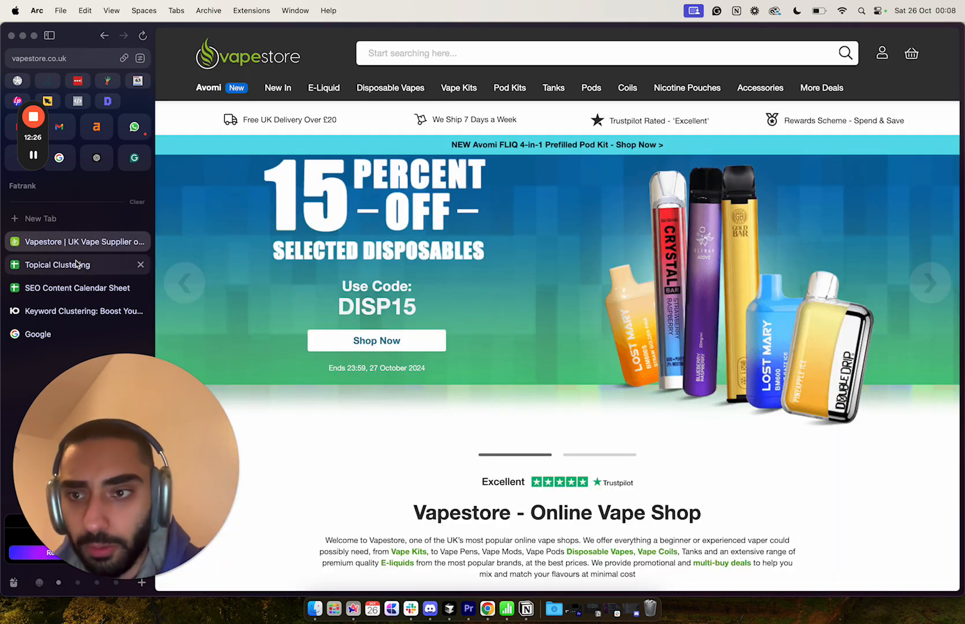
{"action": "left_click", "coordinate": [57, 264]}
{"action": "double_click", "coordinate": [256, 158]}
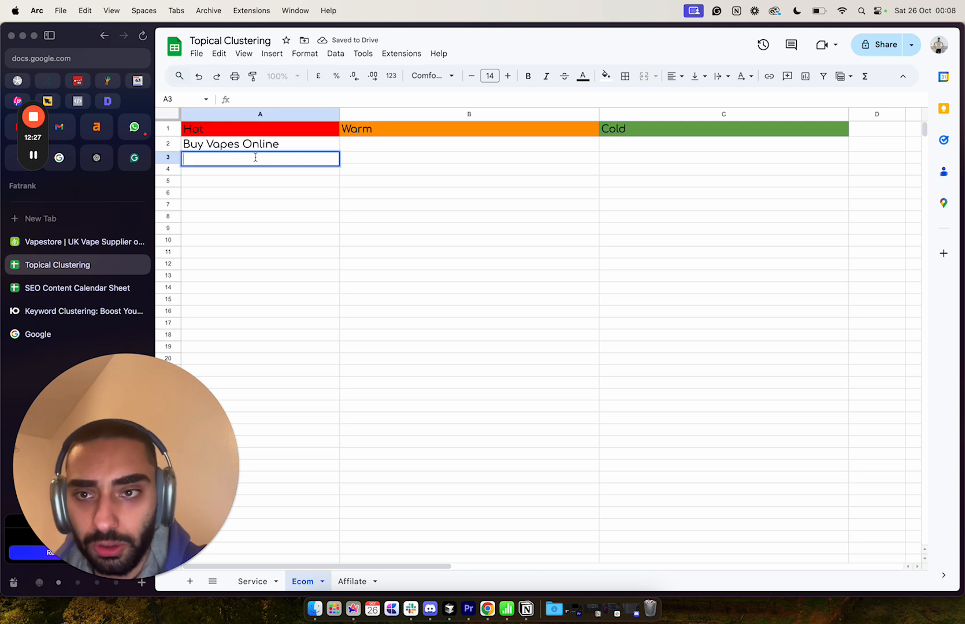
{"action": "type", "text": "Buy Vapes Online"}
{"action": "type", "text": "E L"}
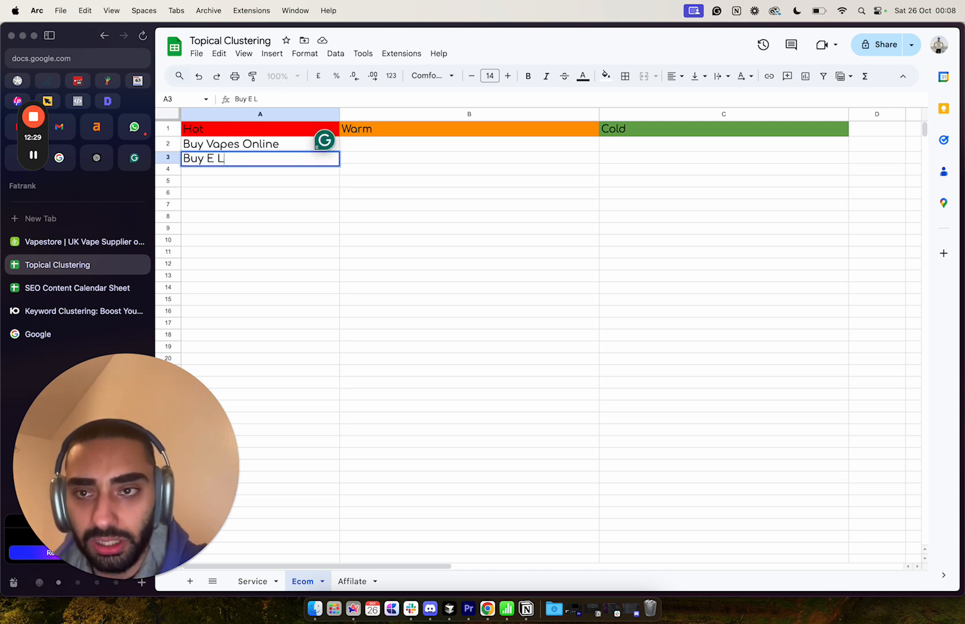
{"action": "type", "text": "iquids Onlin"}
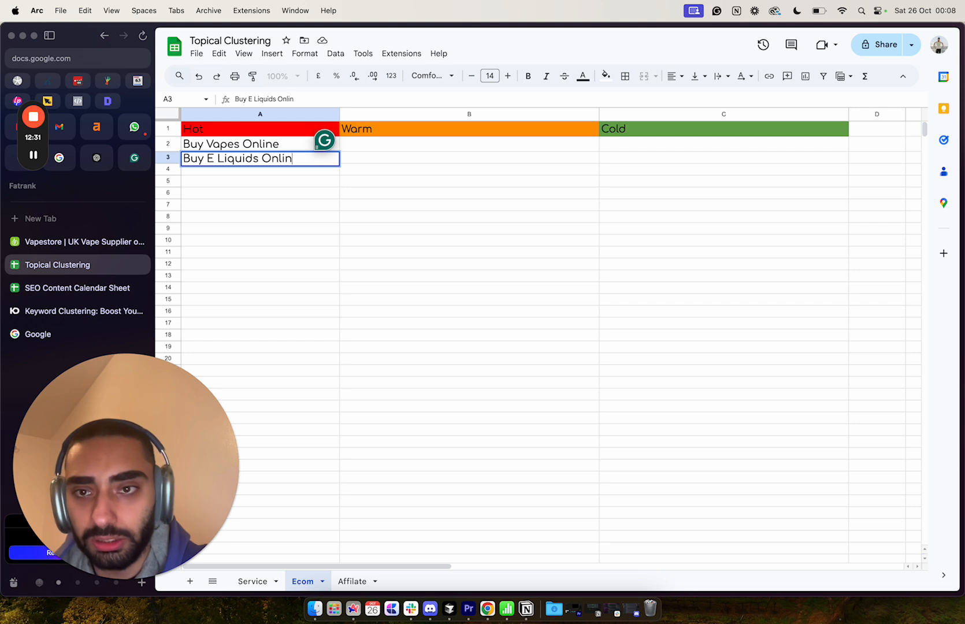
{"action": "type", "text": "e"}
{"action": "key", "text": "Return"}
Add "Buy Disposable Vapes Online" as the third Hot keyword in cell A4.
{"action": "type", "text": "Buy Dispoo"}
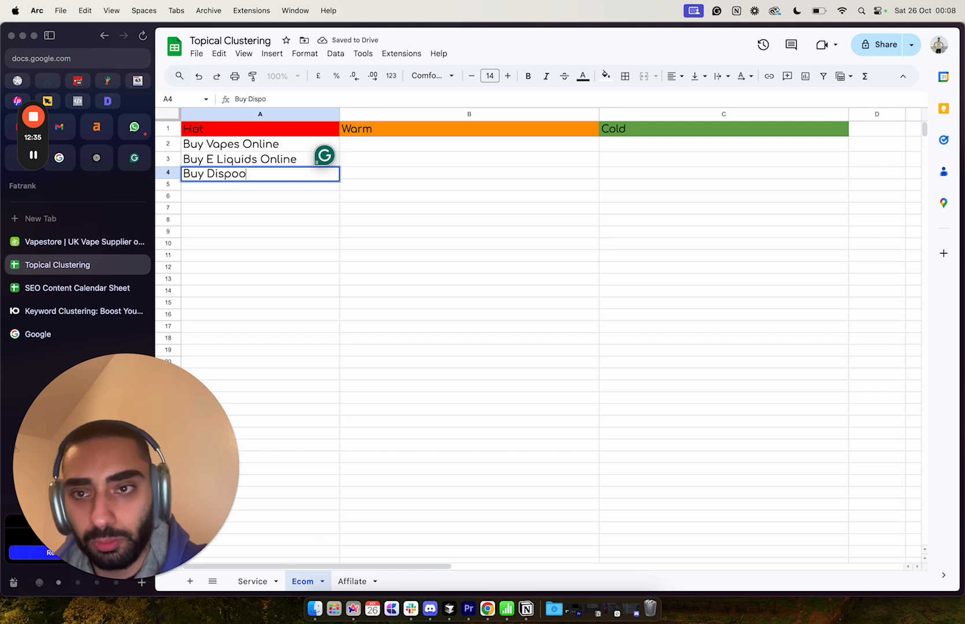
{"action": "key", "text": "BackSpace"}
{"action": "type", "text": "sable "}
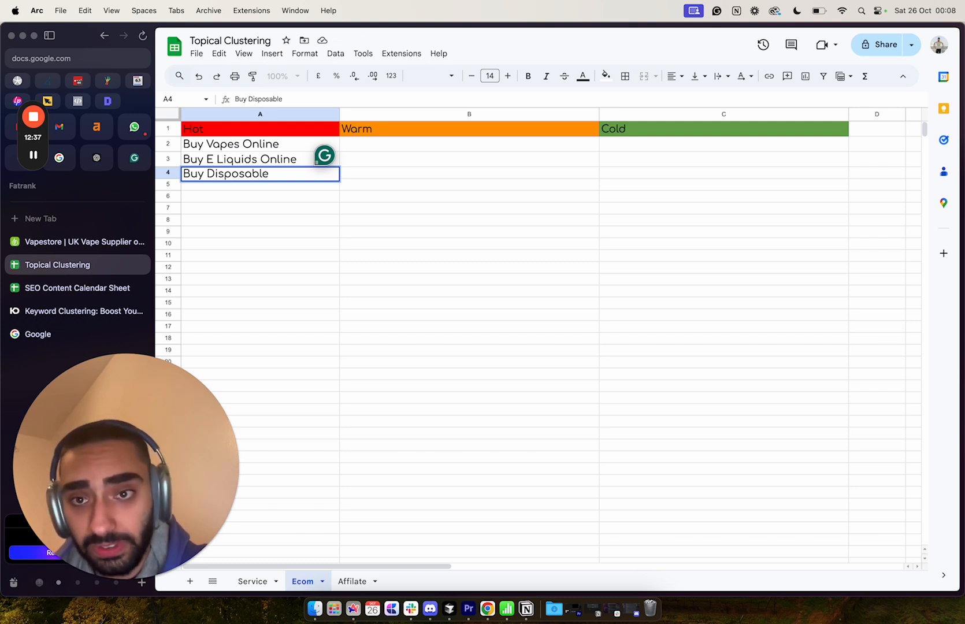
{"action": "type", "text": "Vapes Online"}
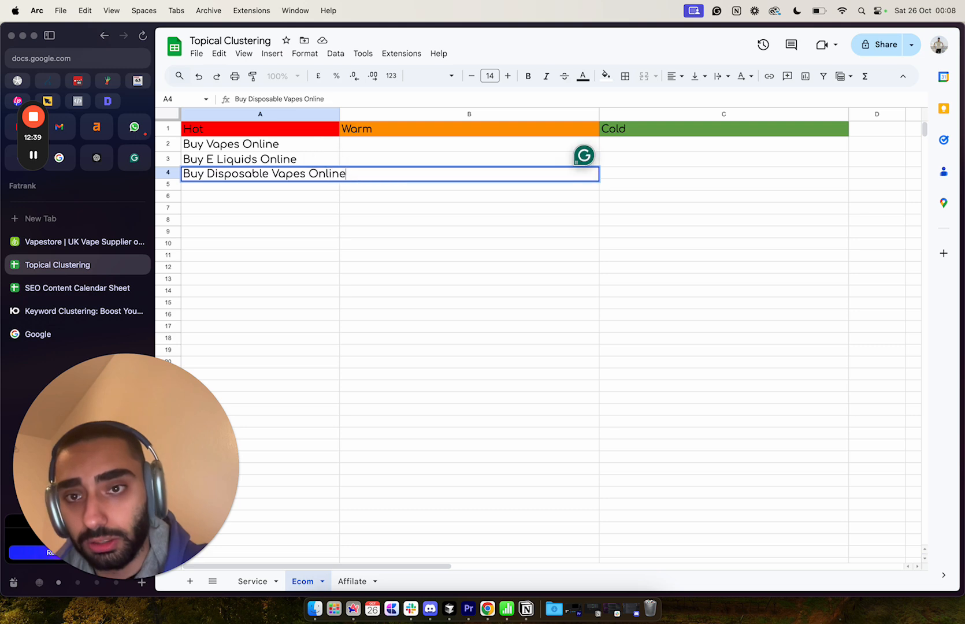
{"action": "key", "text": "Return"}
Add "Buy Vape Tanks Online" from Vapestore's categories as the Hot keyword in A5 and auto-fit the Hot column's width.
{"action": "left_click", "coordinate": [110, 241]}
{"action": "mouse_move", "coordinate": [465, 92]}
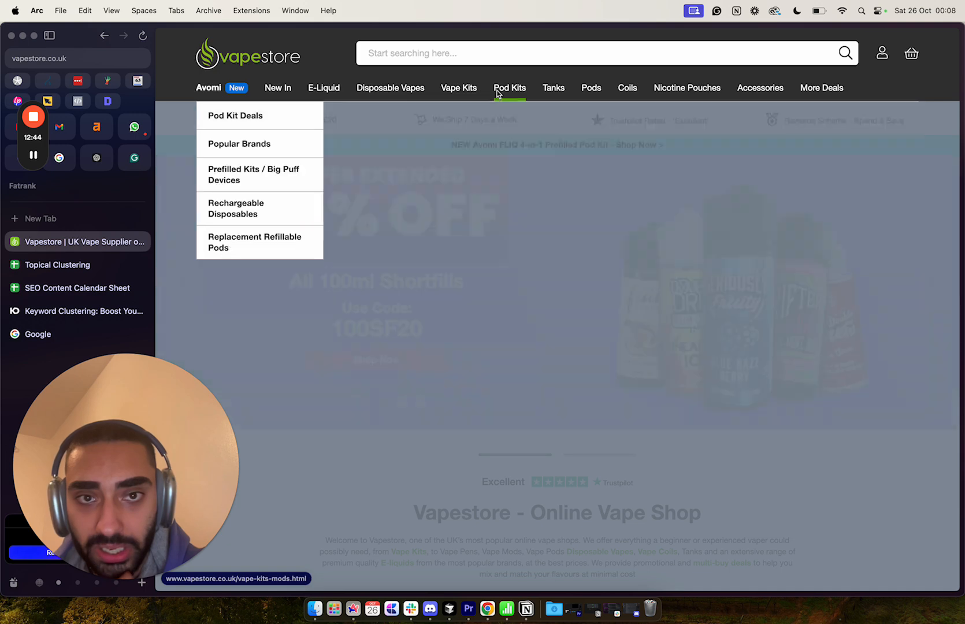
{"action": "mouse_move", "coordinate": [551, 90]}
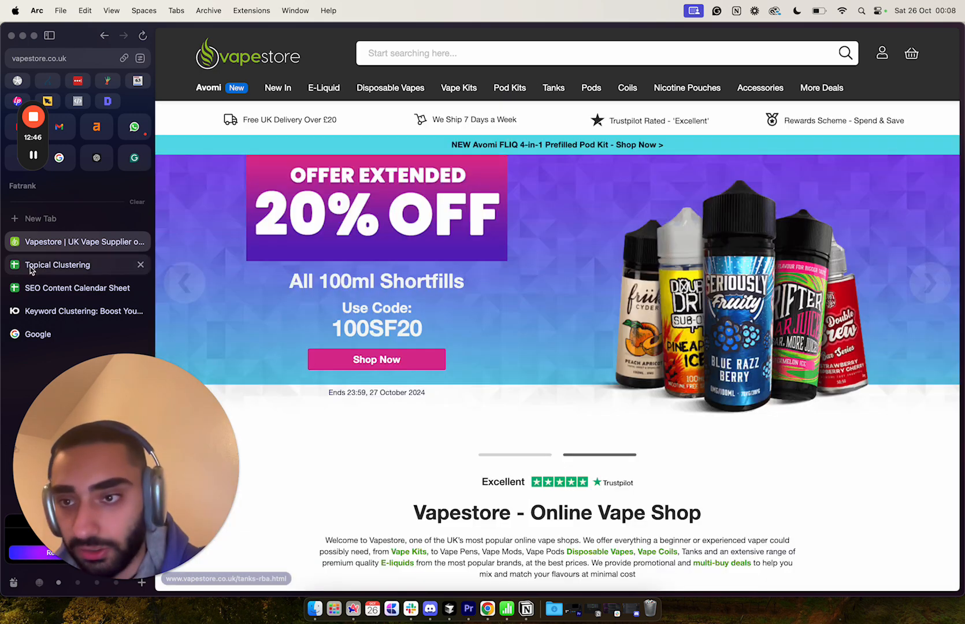
{"action": "left_click", "coordinate": [58, 265]}
{"action": "double_click", "coordinate": [253, 190]}
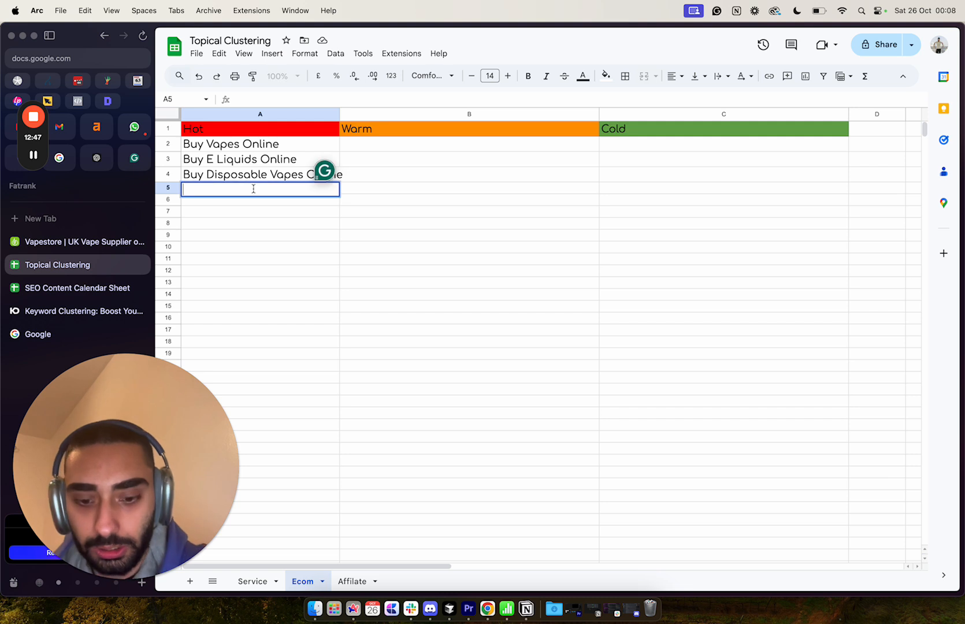
{"action": "type", "text": "Buy Vape Ta"}
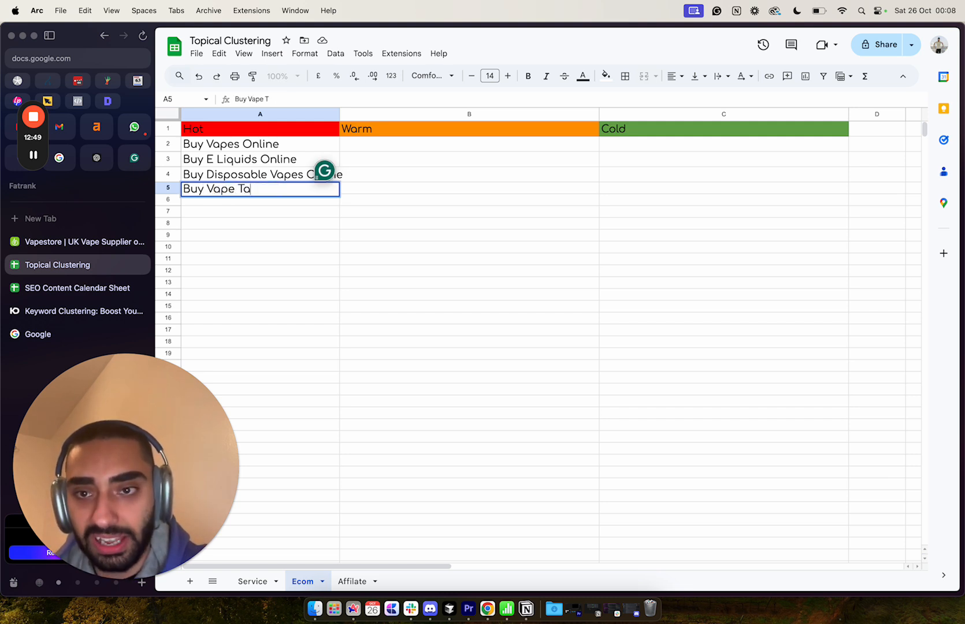
{"action": "type", "text": "nks Online"}
{"action": "key", "text": "Return"}
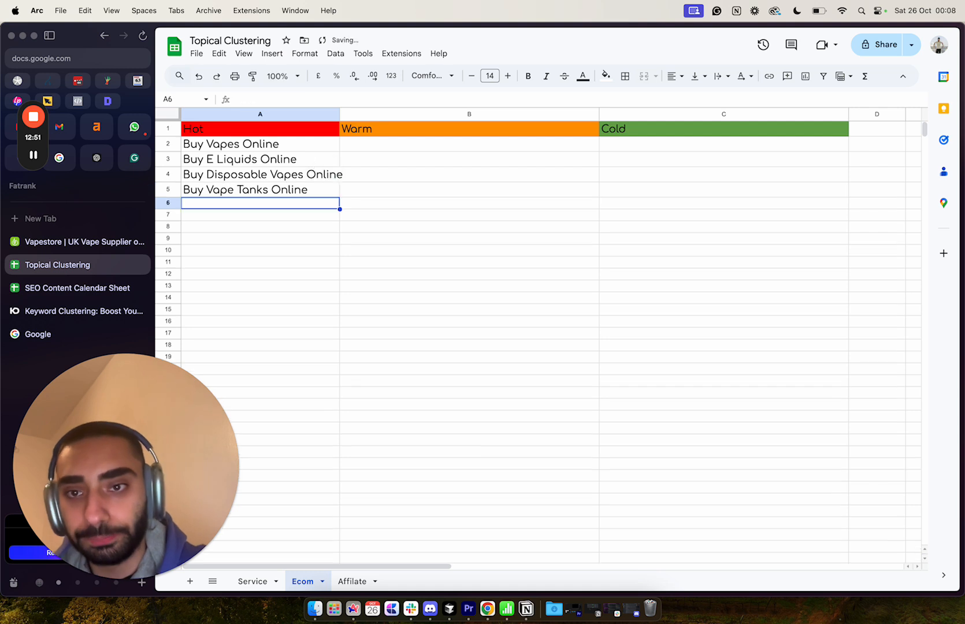
{"action": "double_click", "coordinate": [339, 114]}
{"action": "left_click_drag", "start_coordinate": [297, 145], "coordinate": [283, 194]}
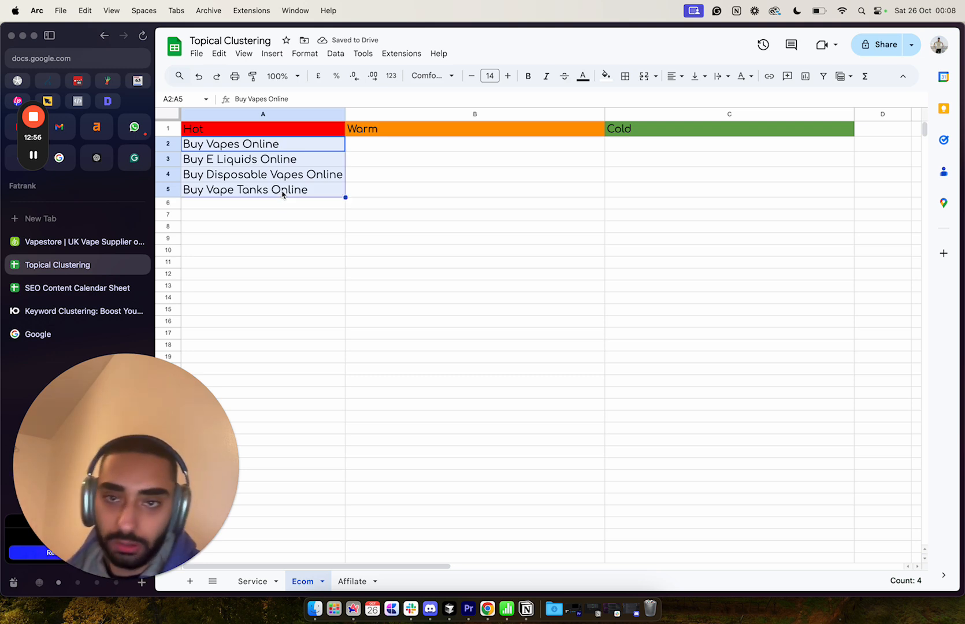
{"action": "left_click", "coordinate": [67, 245]}
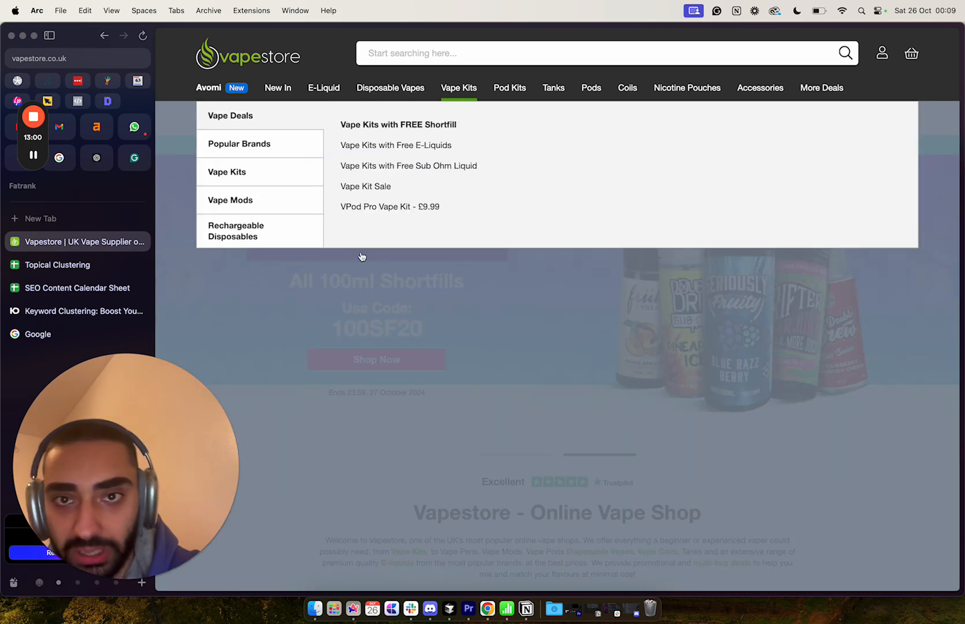
{"action": "mouse_move", "coordinate": [383, 95]}
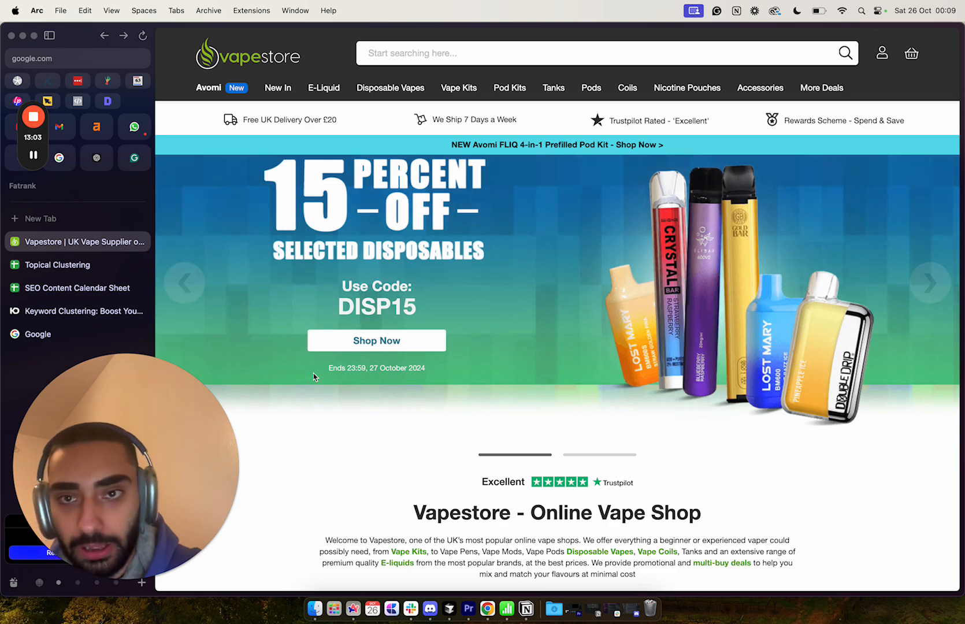
{"action": "key", "text": "super+bracketleft"}
{"action": "left_click", "coordinate": [323, 199]}
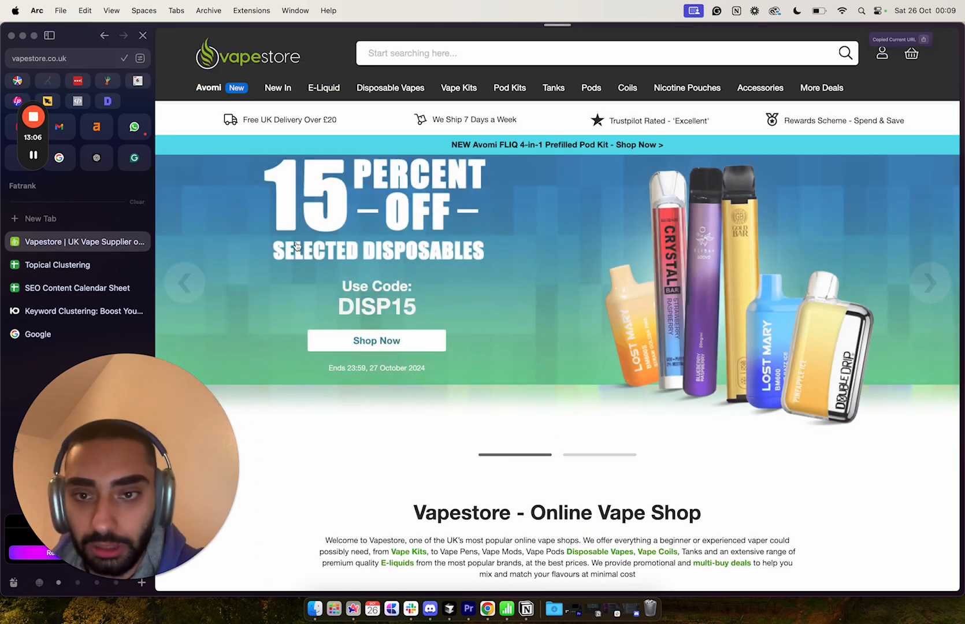
{"action": "key", "text": "super+shift+c"}
{"action": "scroll", "coordinate": [295, 243], "scroll_direction": "left", "scroll_amount": 5}
{"action": "triple_click", "coordinate": [341, 51]}
{"action": "type", "text": "site:"}
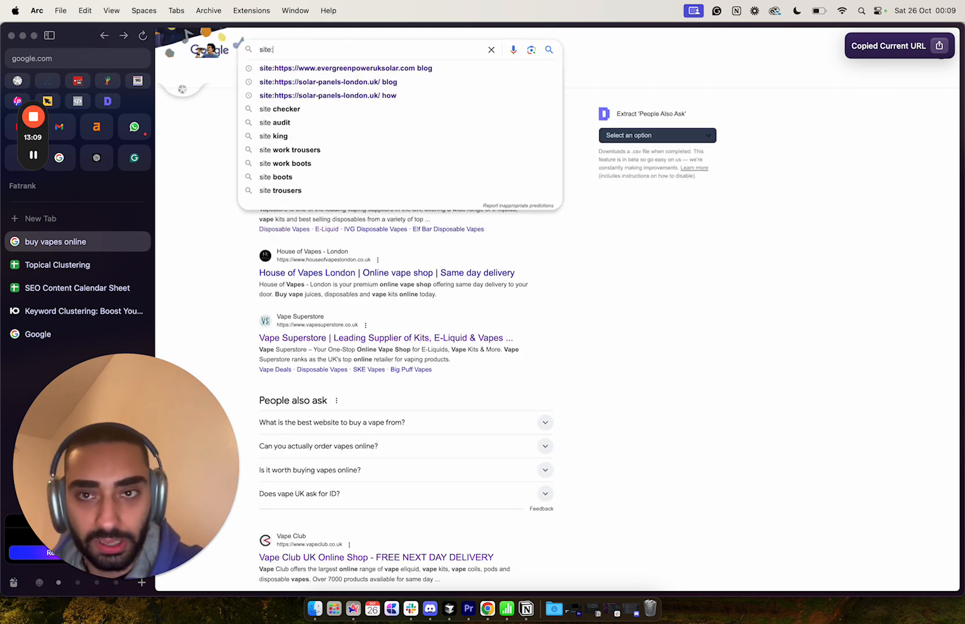
{"action": "key", "text": "super+v"}
{"action": "type", "text": "vs"}
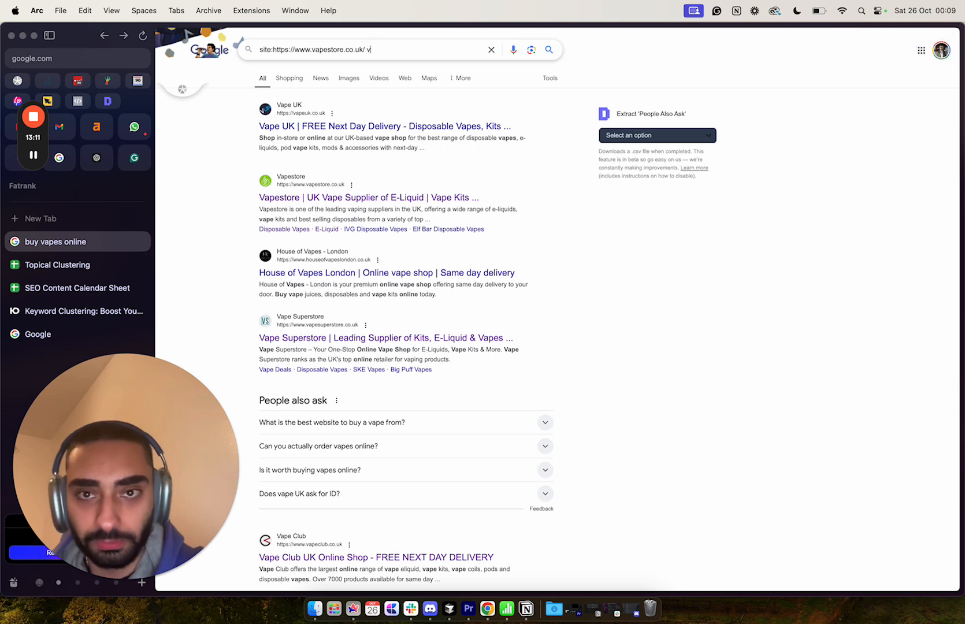
{"action": "key", "text": "Return"}
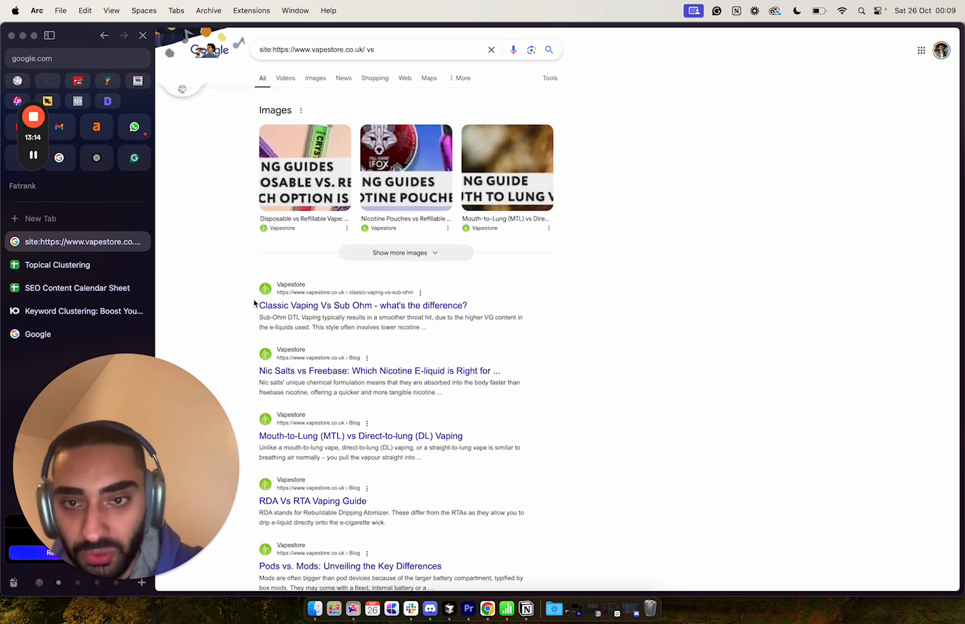
Copy "Classic Vaping Vs Sub Ohm" from the search results into B2 of the Ecom sheet as the first Warm keyword.
{"action": "left_click_drag", "start_coordinate": [254, 305], "coordinate": [369, 303]}
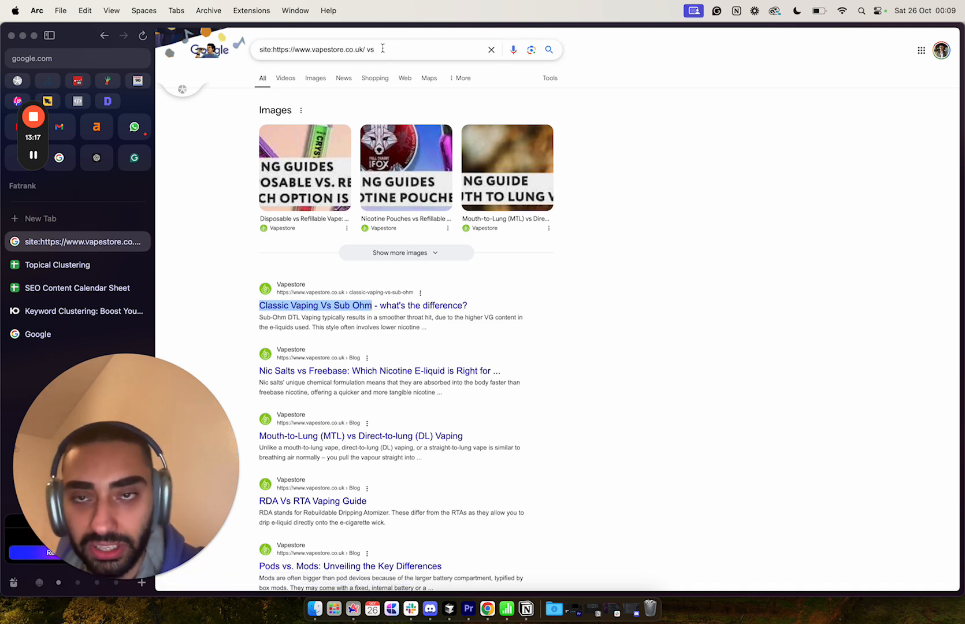
{"action": "left_click", "coordinate": [69, 264]}
{"action": "left_click", "coordinate": [387, 146]}
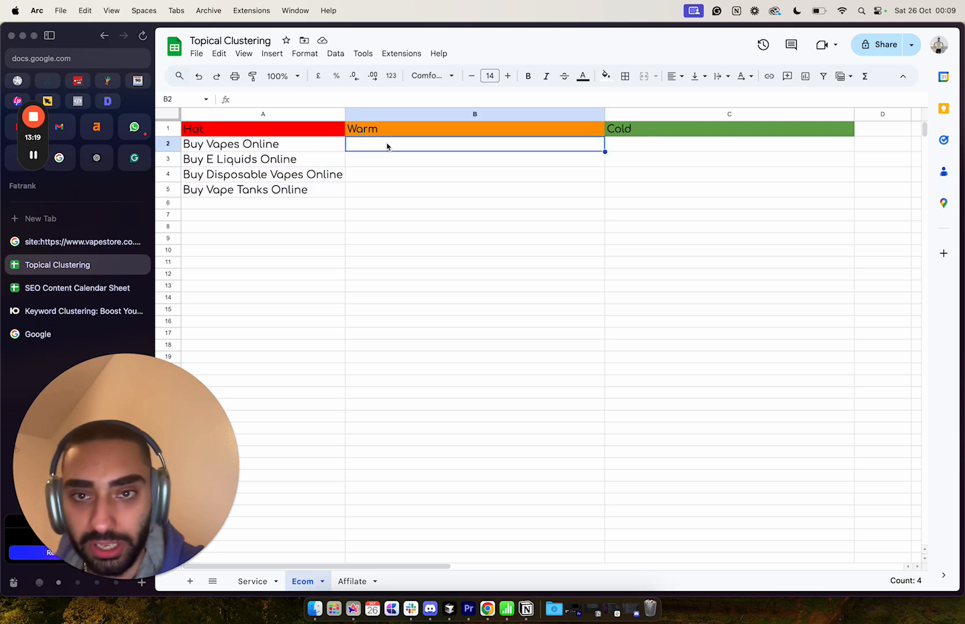
{"action": "key", "text": "super+v"}
{"action": "key", "text": "Return"}
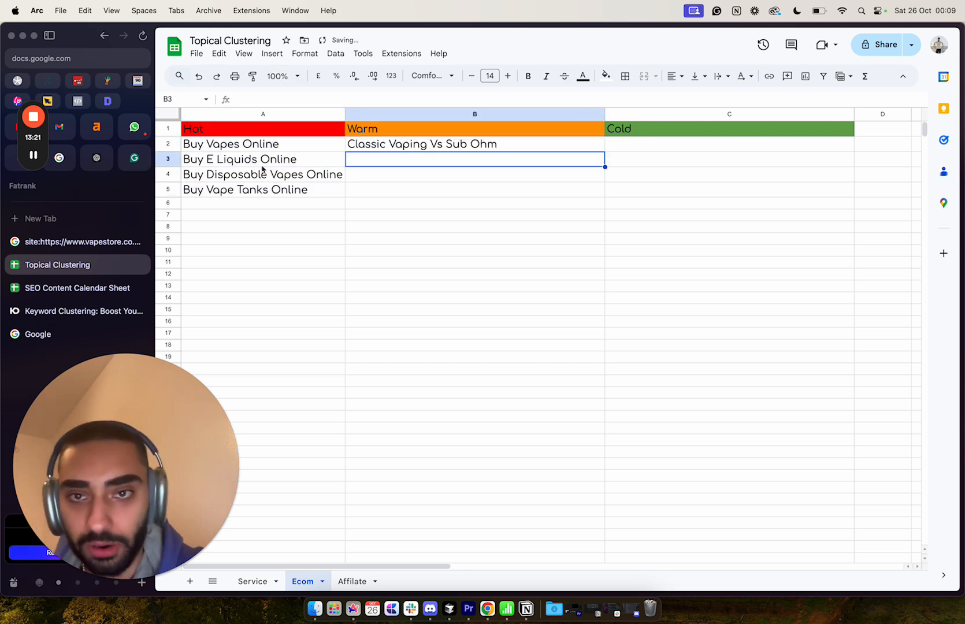
Copy "Nic Salts vs Freebase" from the search results into the Ecom sheet's B3 as the second Warm keyword.
{"action": "left_click", "coordinate": [107, 241]}
{"action": "left_click_drag", "start_coordinate": [249, 376], "coordinate": [347, 370]}
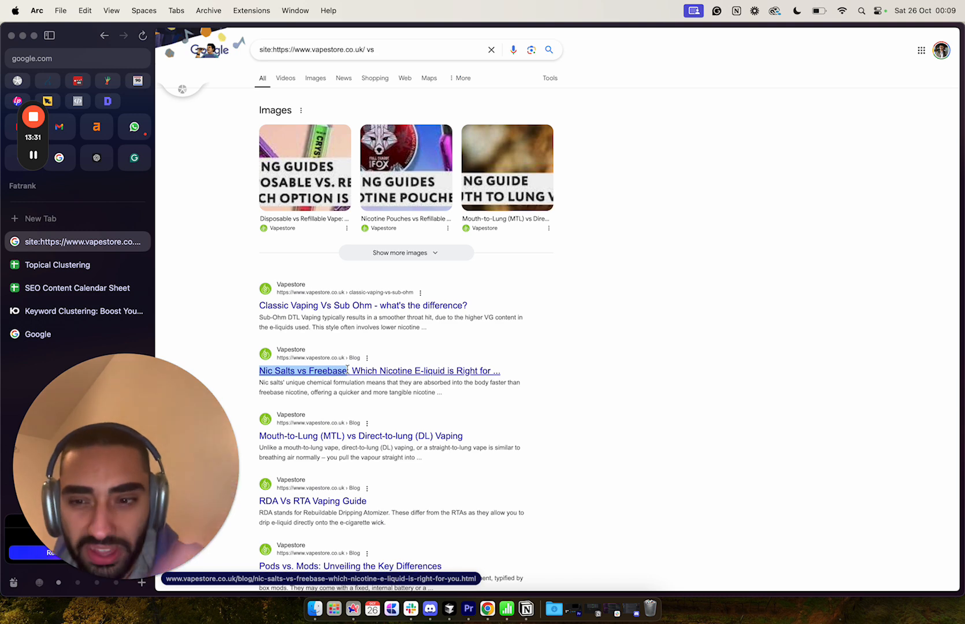
{"action": "left_click", "coordinate": [73, 266]}
{"action": "double_click", "coordinate": [398, 161]}
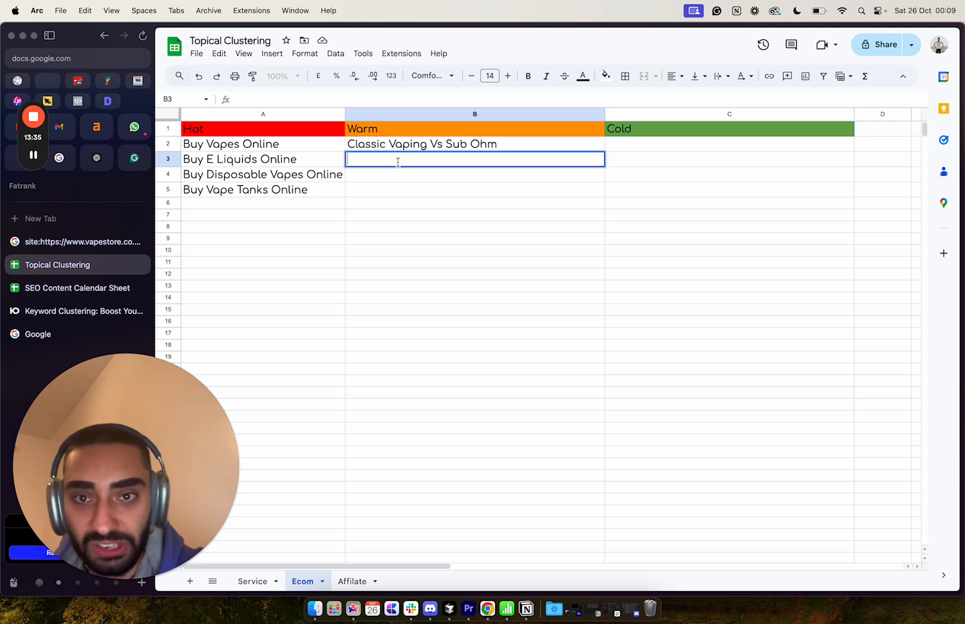
{"action": "key", "text": "super+v"}
{"action": "key", "text": "Return"}
Copy "Mouth-to-Lung (MTL) vs Direct-to-lung (DL) Vaping" from the search results into Warm cell B4 and auto-fit the Warm column's width.
{"action": "left_click", "coordinate": [65, 242]}
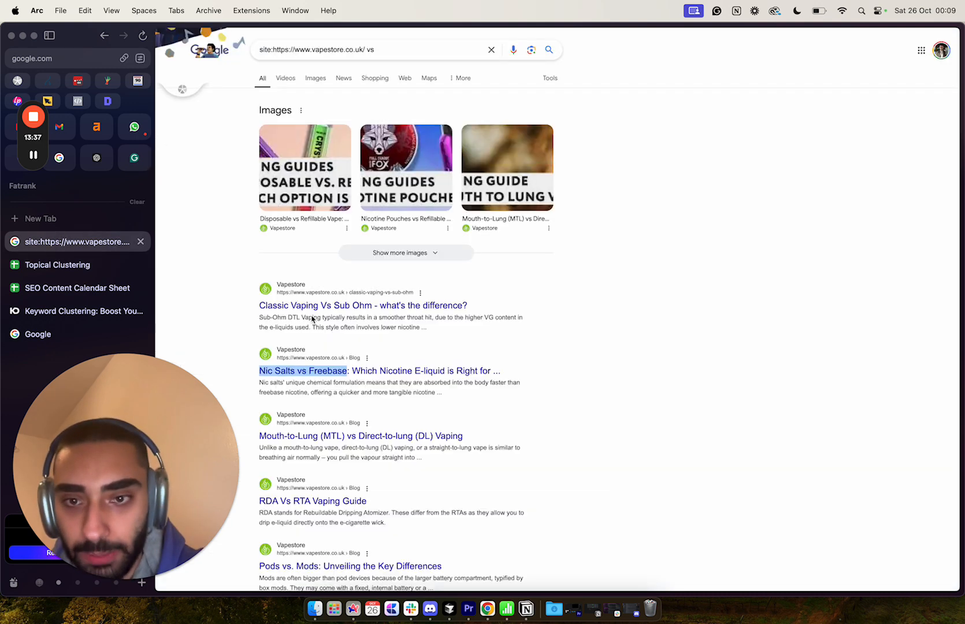
{"action": "scroll", "coordinate": [267, 401], "scroll_direction": "down", "scroll_amount": 5}
{"action": "left_click_drag", "start_coordinate": [258, 278], "coordinate": [462, 278]}
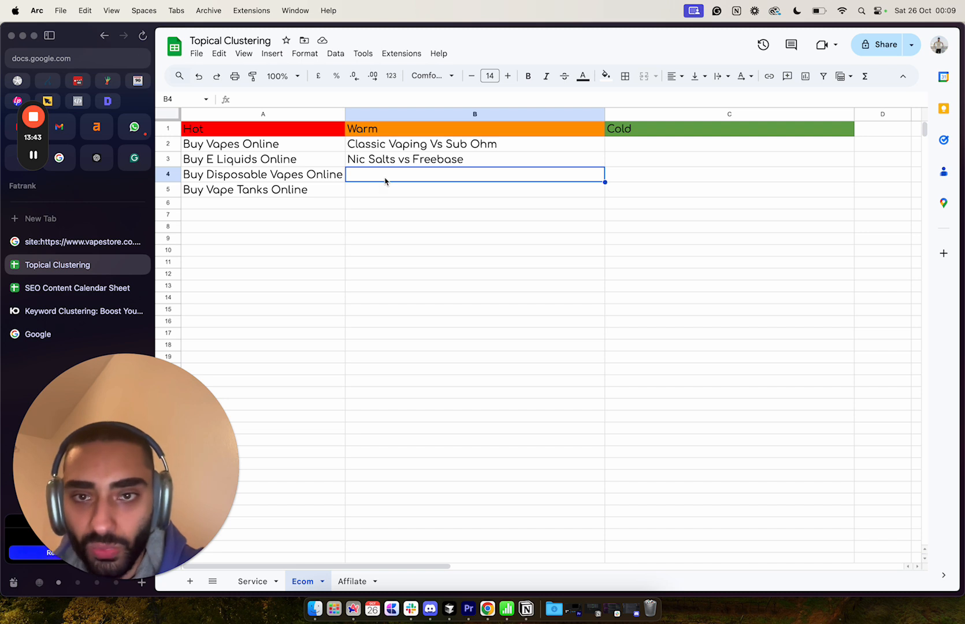
{"action": "key", "text": "super+v"}
{"action": "key", "text": "Return"}
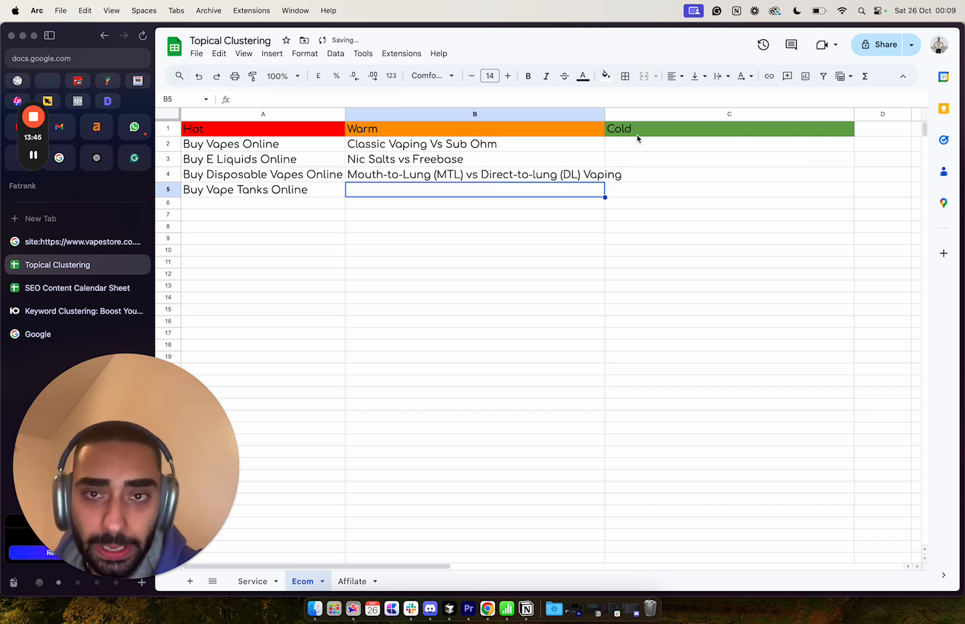
{"action": "double_click", "coordinate": [605, 114]}
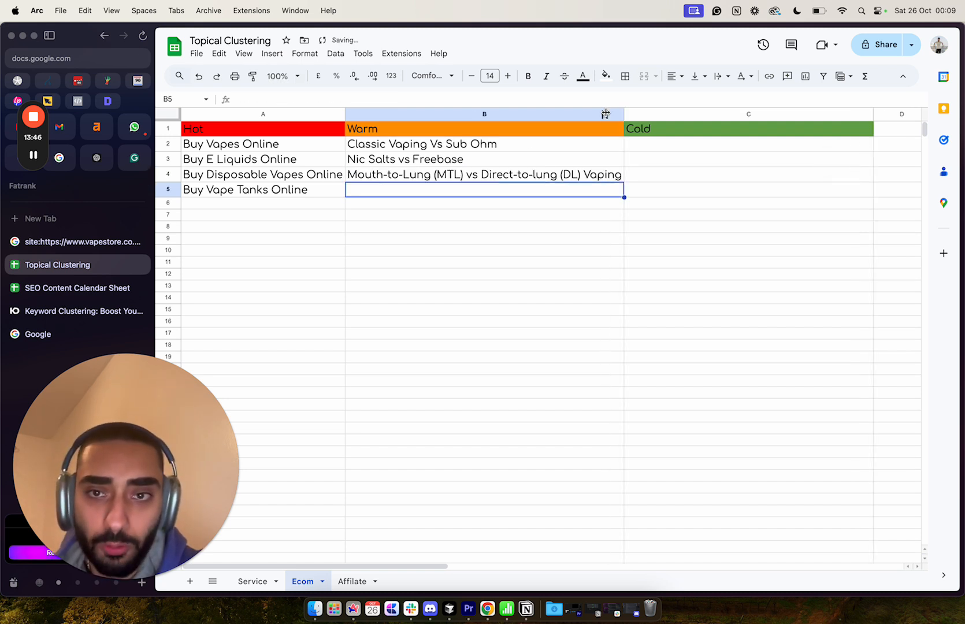
Consult the nicotine pouches search result and enter "Nicotine Pouch Review" as the Warm keyword in B5.
{"action": "double_click", "coordinate": [412, 194]}
{"action": "left_click", "coordinate": [69, 243]}
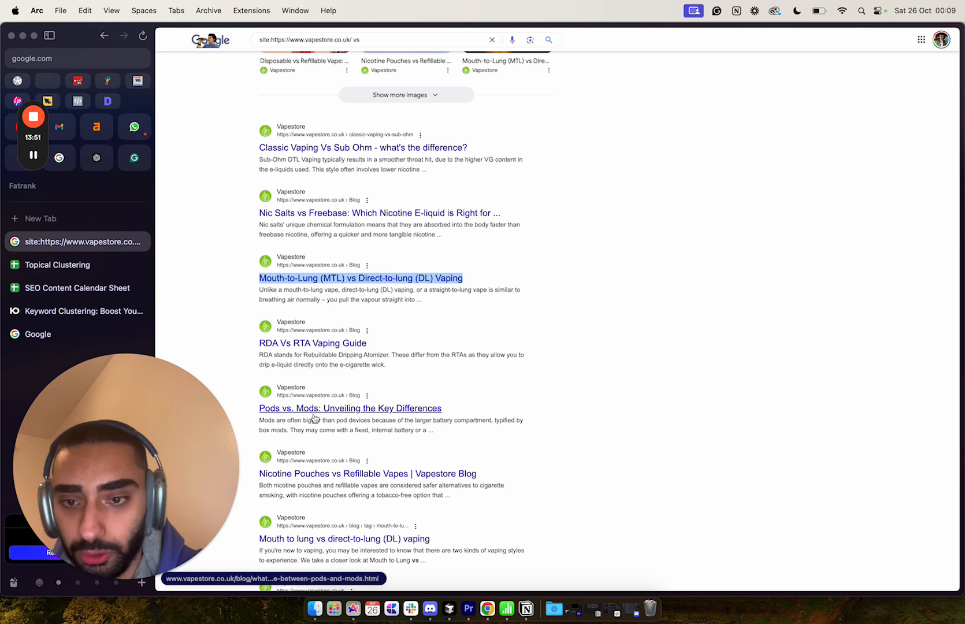
{"action": "scroll", "coordinate": [316, 452], "scroll_direction": "down", "scroll_amount": 4}
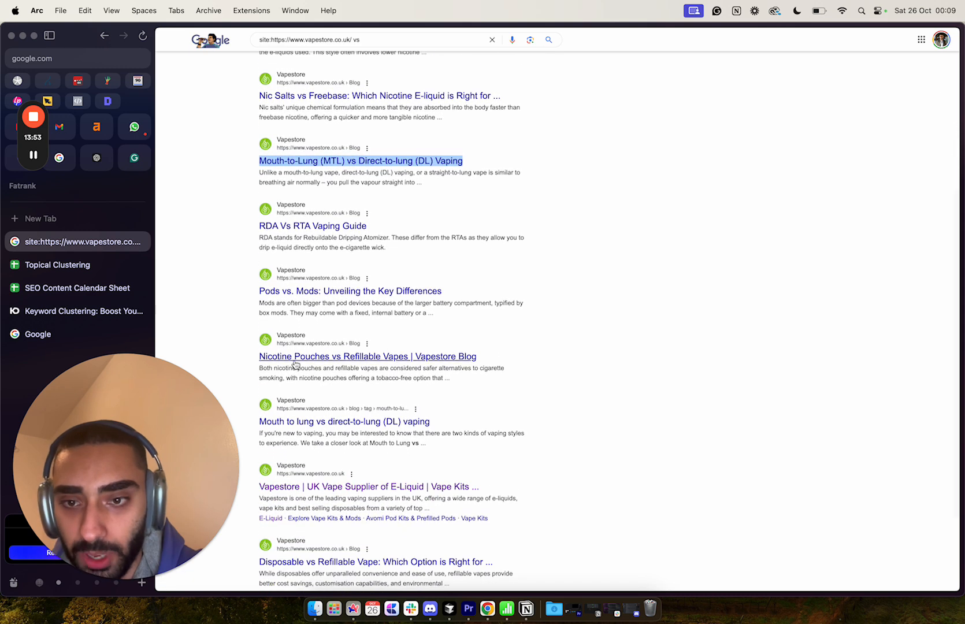
{"action": "left_click_drag", "start_coordinate": [258, 358], "coordinate": [308, 357]}
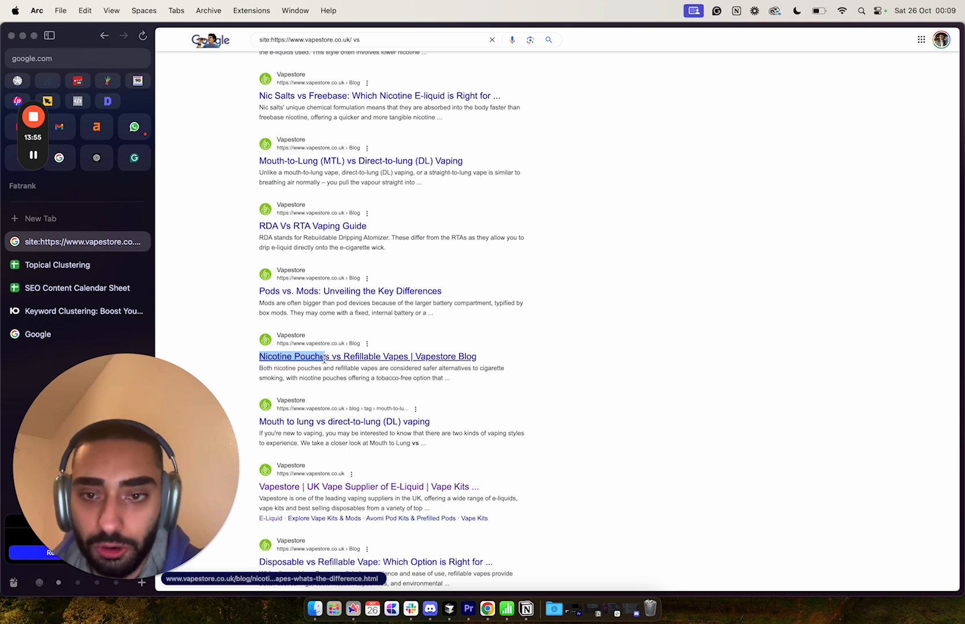
{"action": "left_click", "coordinate": [78, 267]}
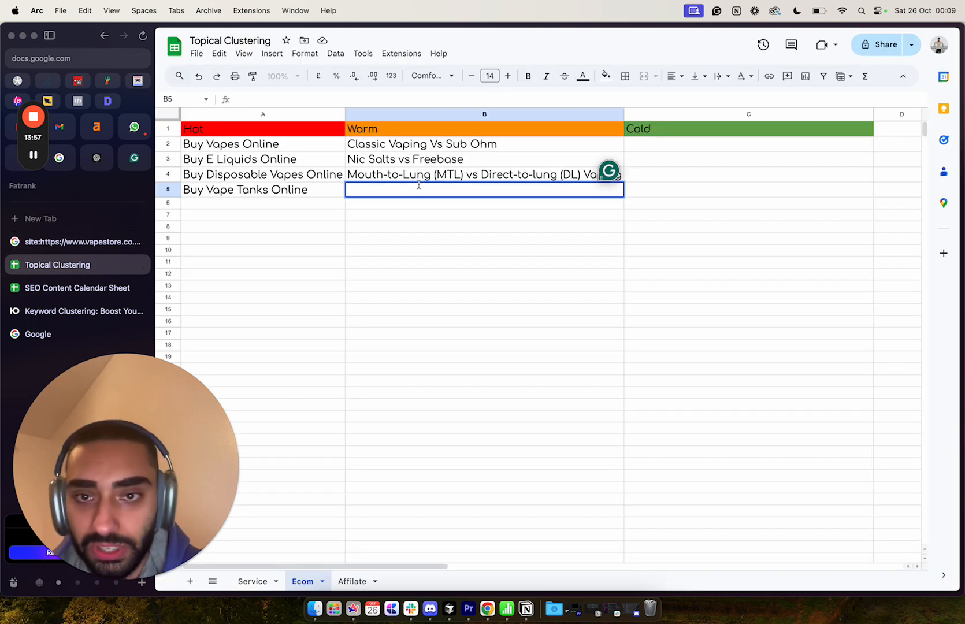
{"action": "type", "text": "Nicotine Pouch Review"}
{"action": "key", "text": "Return"}
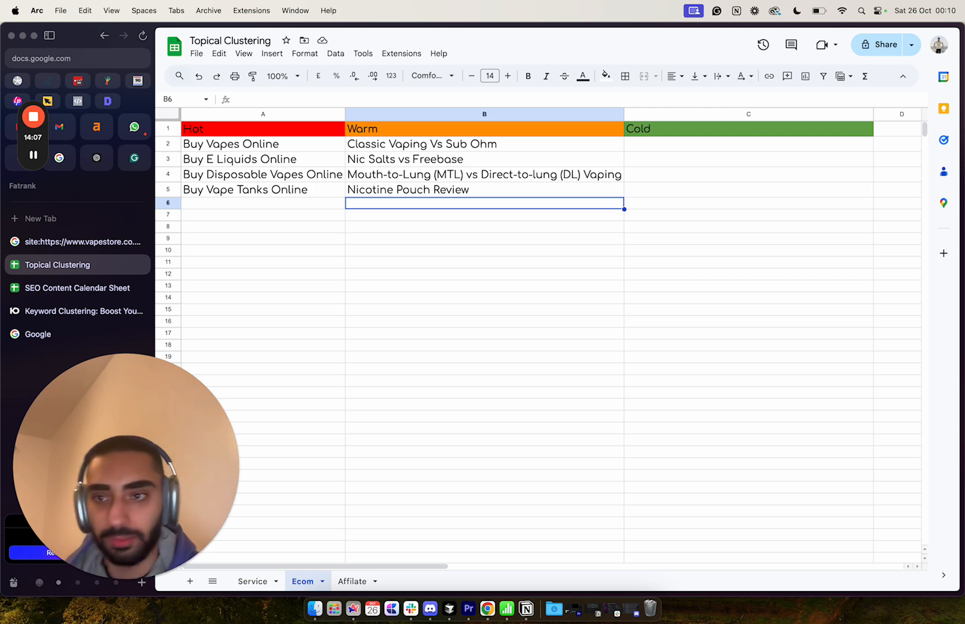
Copy "Disposable vs Refillable Vape" from the search results into B6 of the Ecom sheet as a Warm keyword.
{"action": "left_click", "coordinate": [66, 241]}
{"action": "scroll", "coordinate": [454, 369], "scroll_direction": "down", "scroll_amount": 5}
{"action": "left_click_drag", "start_coordinate": [258, 440], "coordinate": [375, 441]}
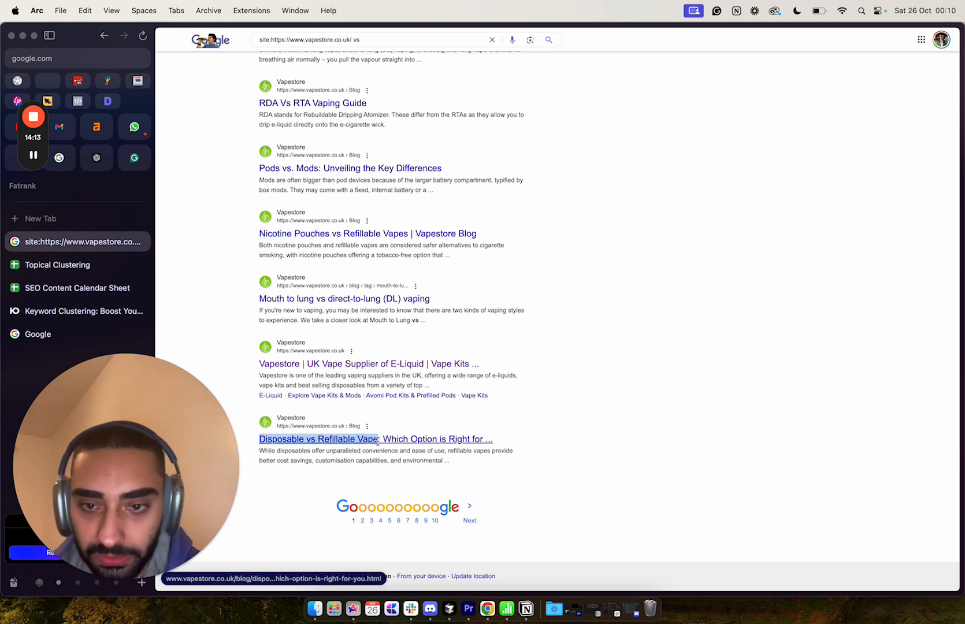
{"action": "left_click", "coordinate": [98, 265]}
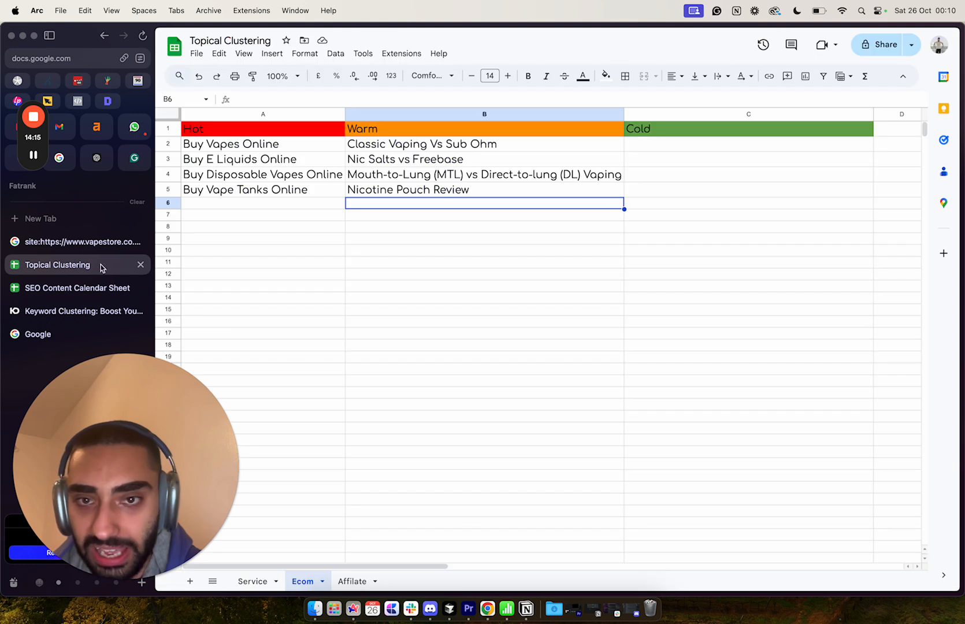
{"action": "double_click", "coordinate": [403, 207]}
{"action": "key", "text": "super+v"}
{"action": "key", "text": "Return"}
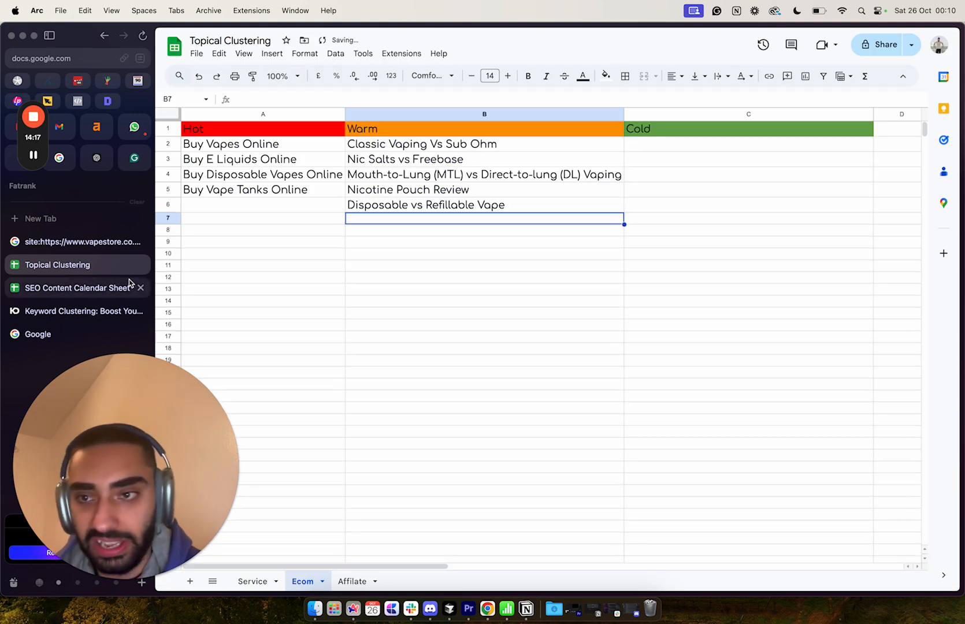
Open Vapestore's Disposable vs Refillable Vape article and examine its shop links, product comparison and pros and cons sections.
{"action": "left_click", "coordinate": [78, 242]}
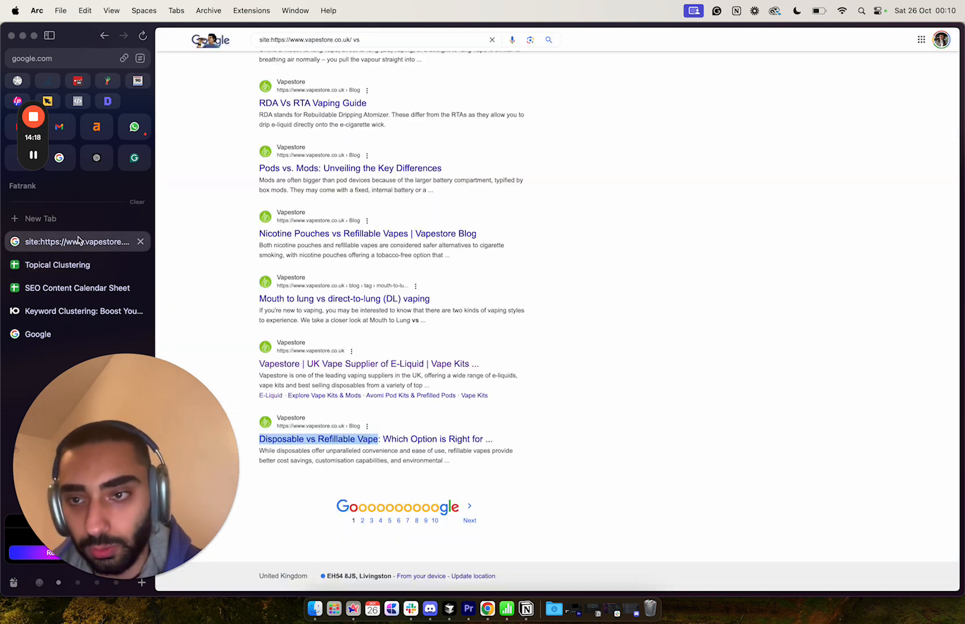
{"action": "left_click", "coordinate": [365, 445]}
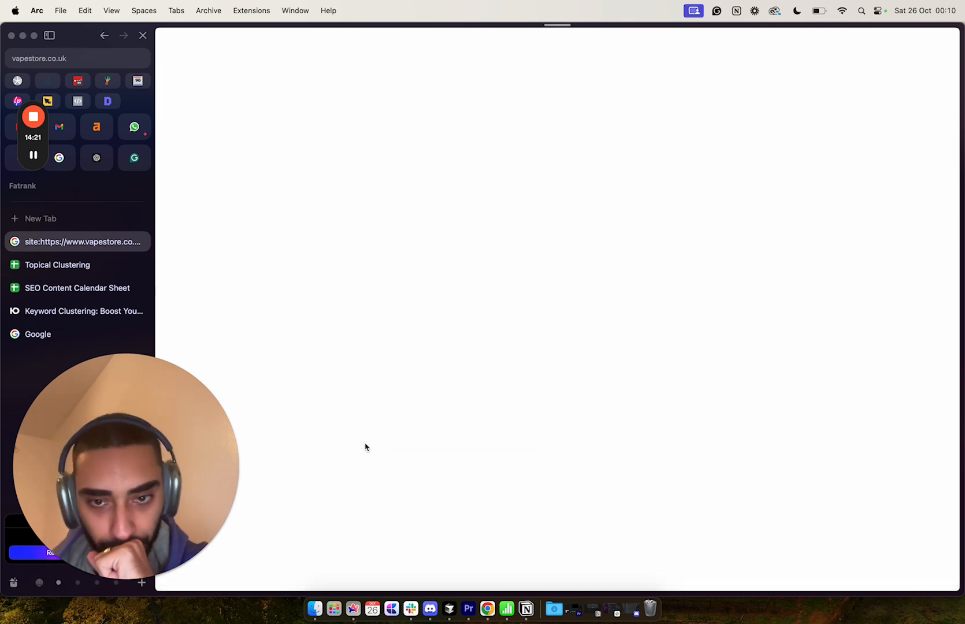
{"action": "scroll", "coordinate": [406, 404], "scroll_direction": "down", "scroll_amount": 10}
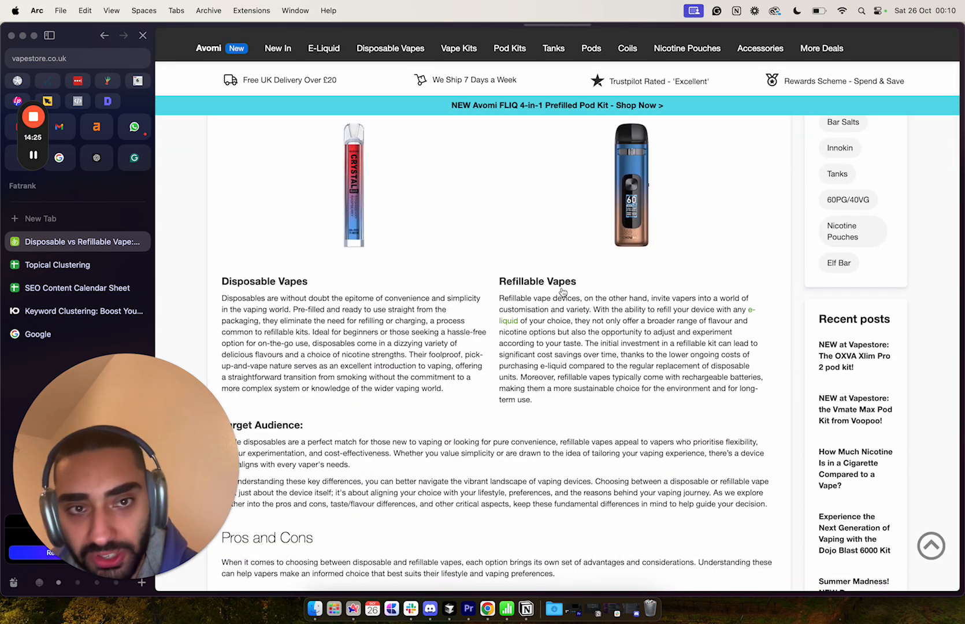
{"action": "scroll", "coordinate": [452, 358], "scroll_direction": "down", "scroll_amount": 8}
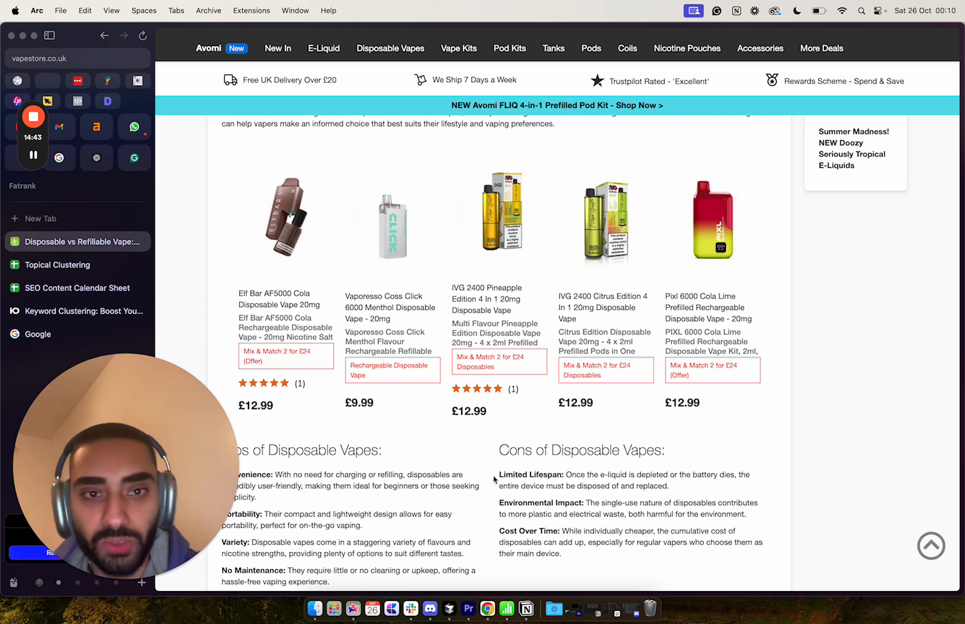
{"action": "scroll", "coordinate": [460, 484], "scroll_direction": "up", "scroll_amount": 15}
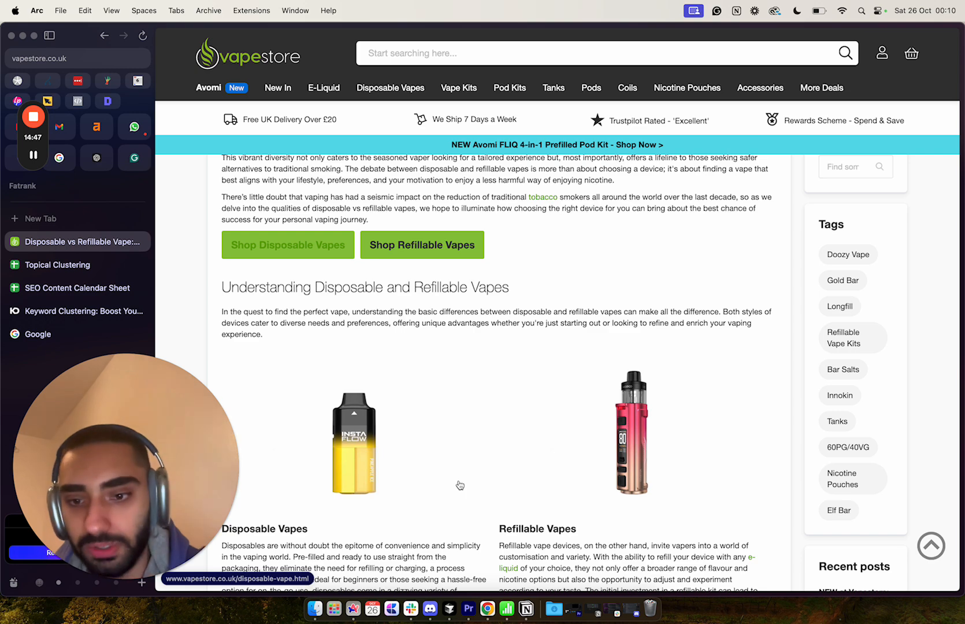
{"action": "scroll", "coordinate": [460, 485], "scroll_direction": "down", "scroll_amount": 2}
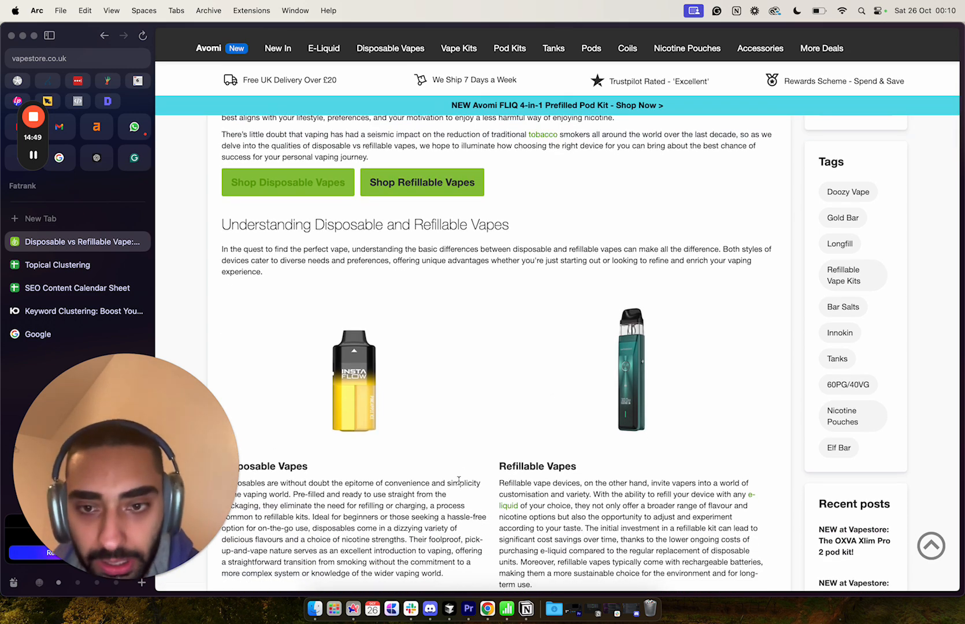
{"action": "scroll", "coordinate": [459, 480], "scroll_direction": "down", "scroll_amount": 10}
{"action": "scroll", "coordinate": [374, 288], "scroll_direction": "down", "scroll_amount": 1}
{"action": "scroll", "coordinate": [375, 292], "scroll_direction": "up", "scroll_amount": 3}
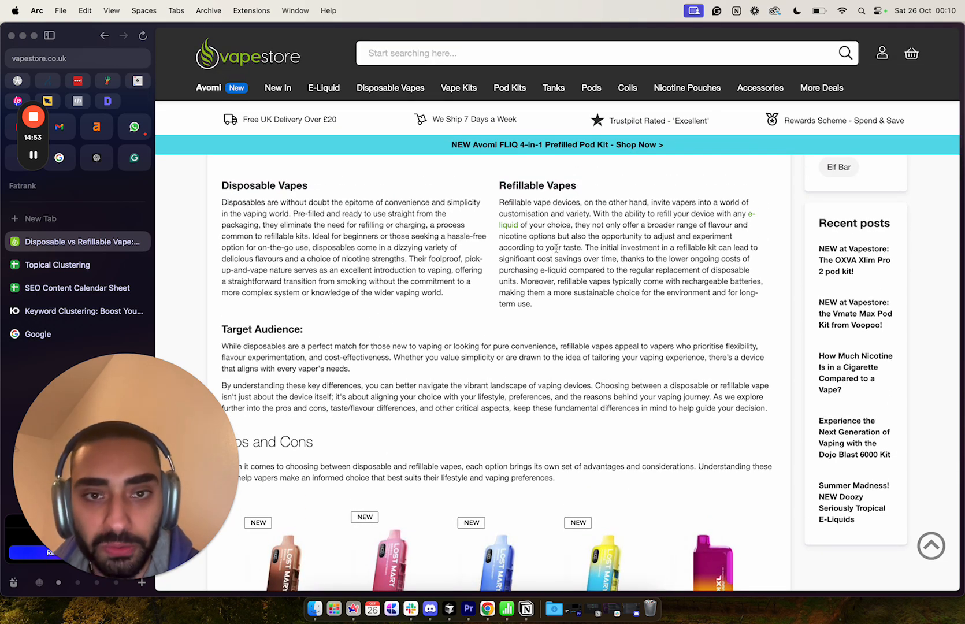
{"action": "scroll", "coordinate": [557, 234], "scroll_direction": "down", "scroll_amount": 9}
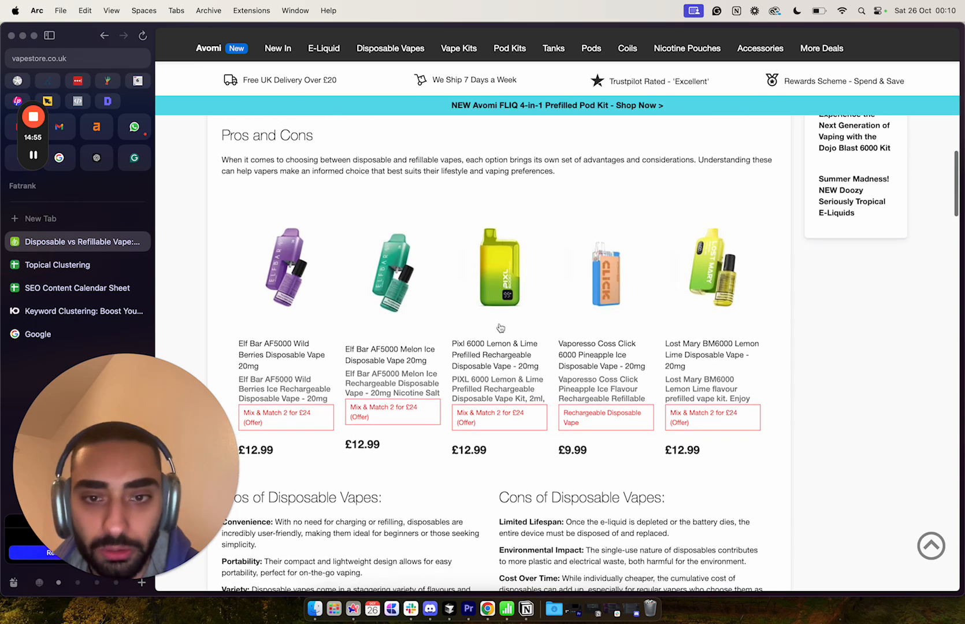
View the Pixl 6000 Lemon & Lime product linked in the article, consult the Ecom keywords and go back from the product page.
{"action": "left_click", "coordinate": [501, 273]}
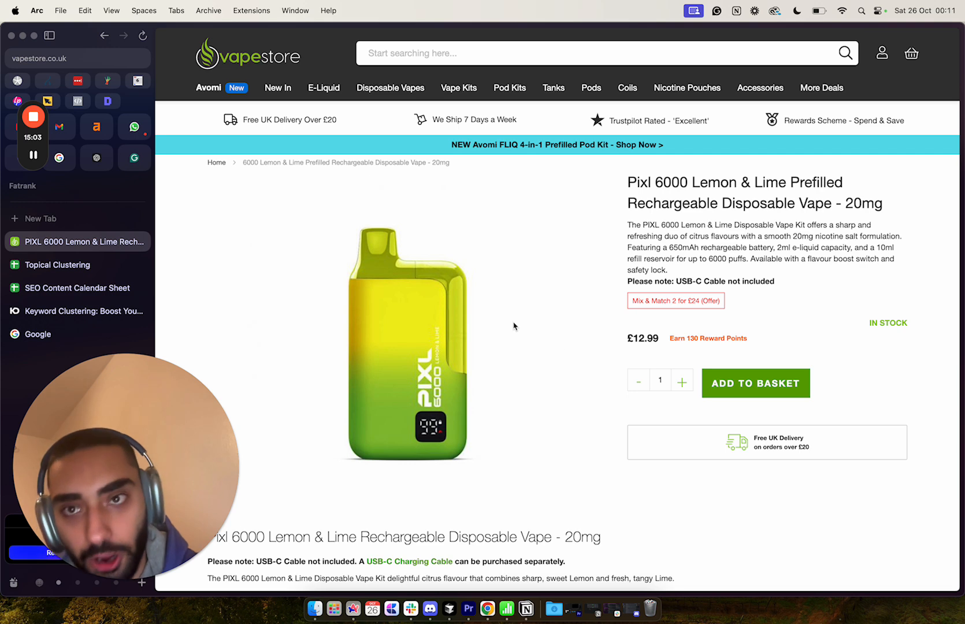
{"action": "left_click", "coordinate": [58, 267]}
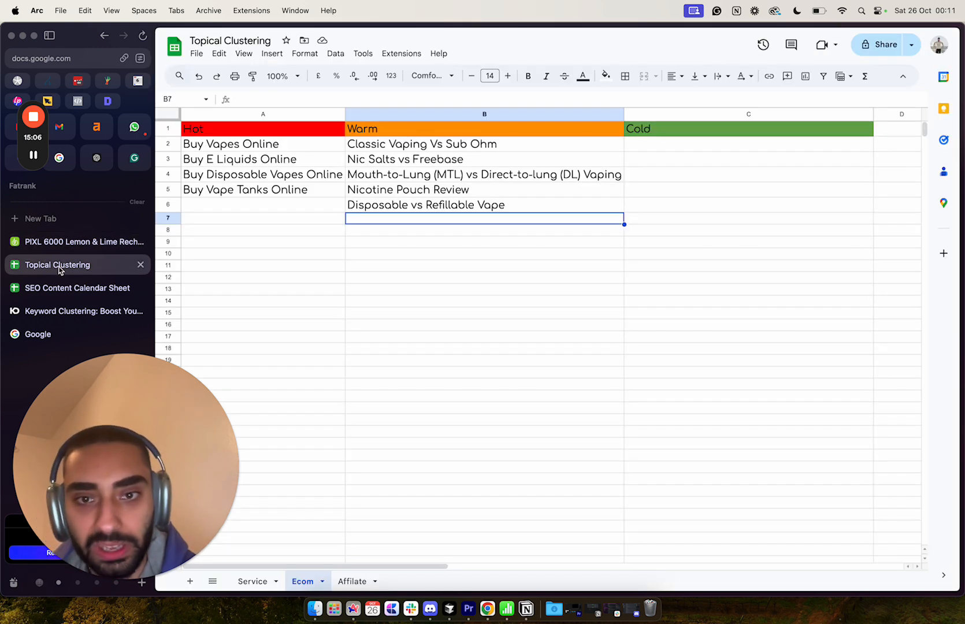
{"action": "left_click", "coordinate": [81, 245]}
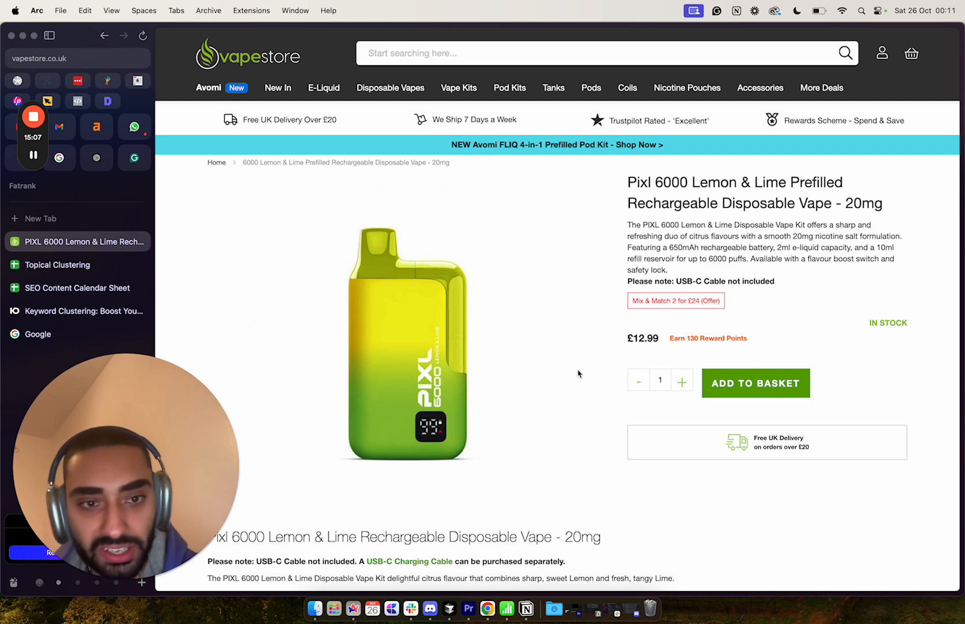
{"action": "scroll", "coordinate": [633, 422], "scroll_direction": "left", "scroll_amount": 5}
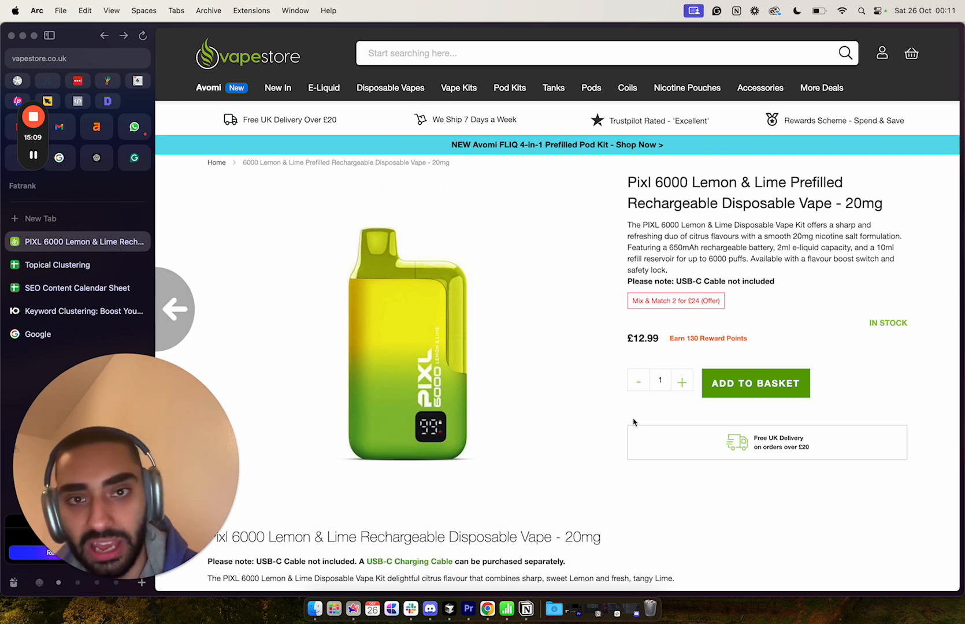
Return to the Vapestore search results, consult the Ecom sheet and search the site for "how" instead of "vs".
{"action": "scroll", "coordinate": [879, 405], "scroll_direction": "down", "scroll_amount": 1}
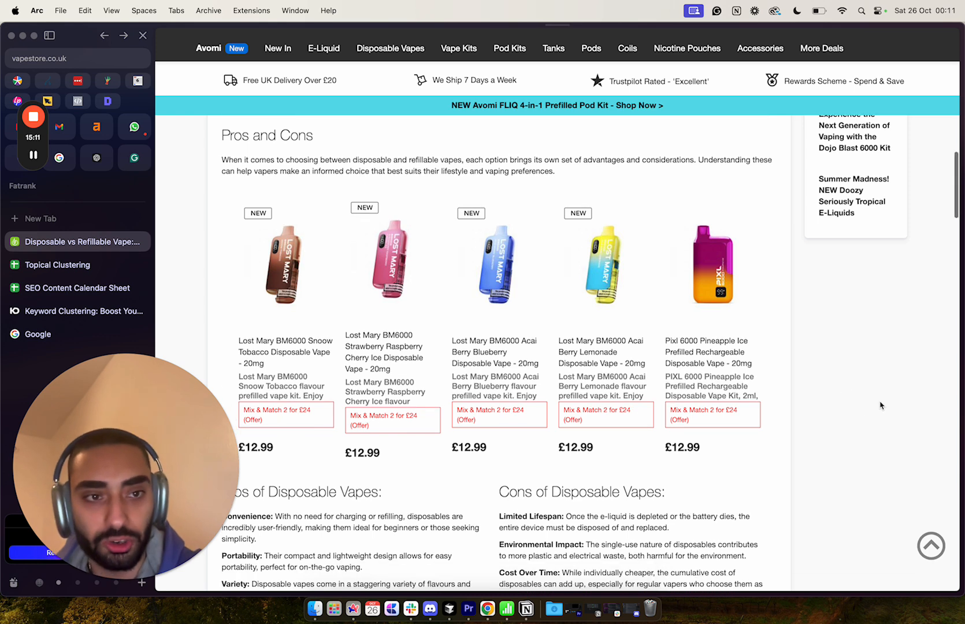
{"action": "scroll", "coordinate": [861, 408], "scroll_direction": "left", "scroll_amount": 5}
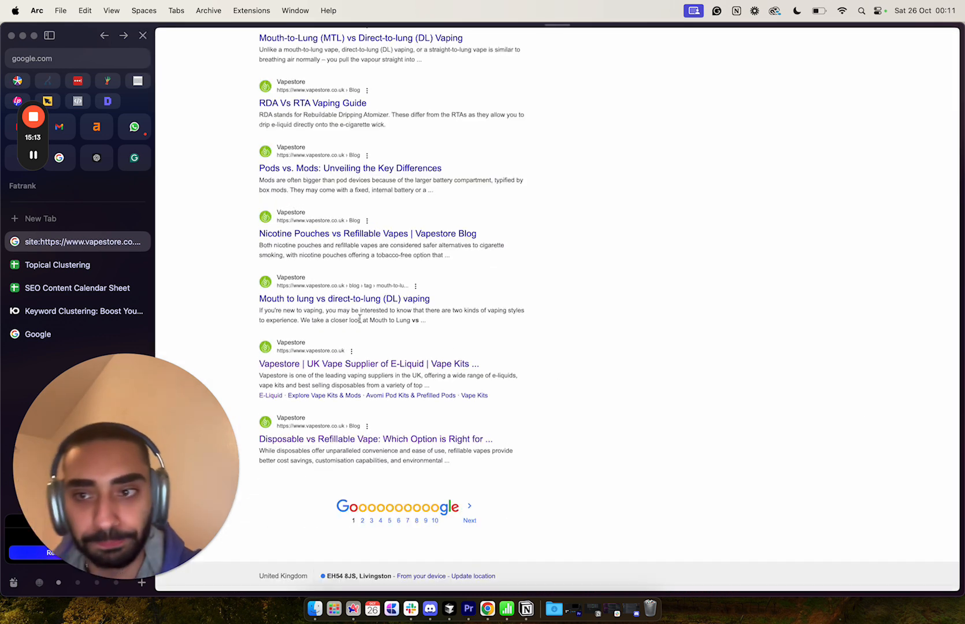
{"action": "left_click", "coordinate": [48, 267]}
{"action": "left_click_drag", "start_coordinate": [646, 128], "coordinate": [644, 248]}
{"action": "left_click", "coordinate": [58, 243]}
{"action": "scroll", "coordinate": [373, 196], "scroll_direction": "up", "scroll_amount": 10}
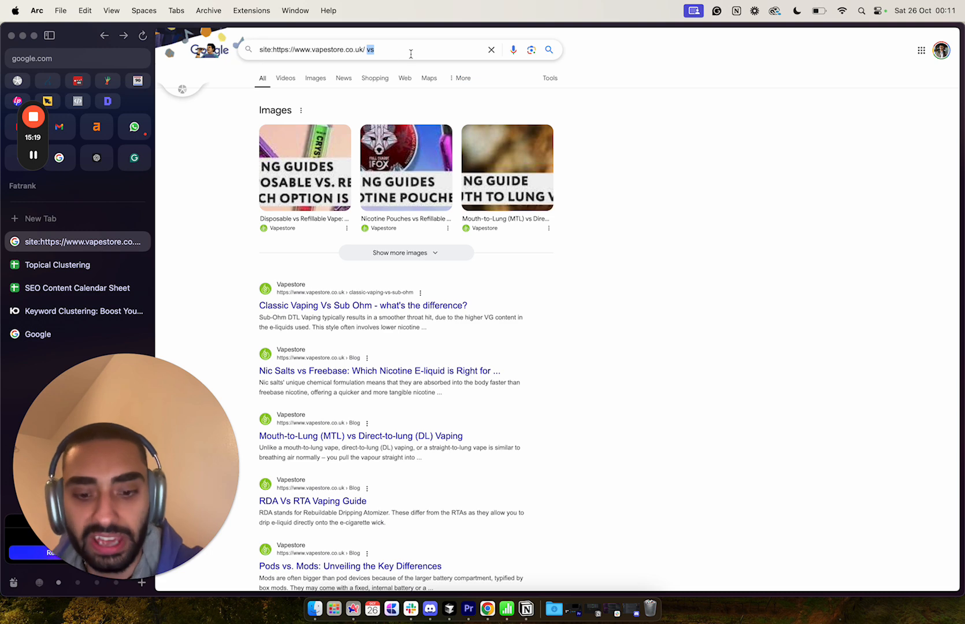
{"action": "key", "text": "Return"}
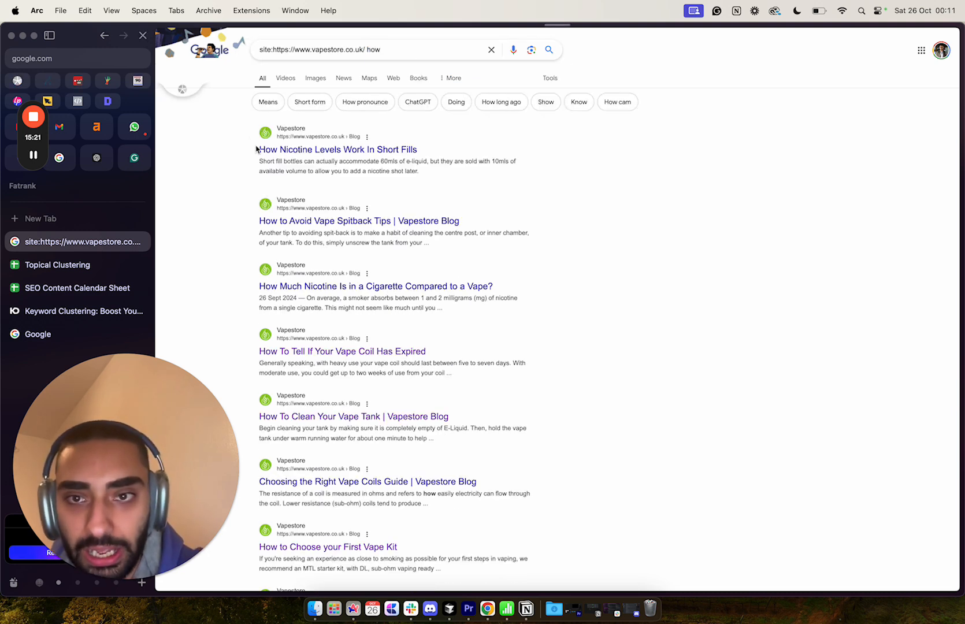
Copy "How Nicotine Levels Work In Short Fills" from the search results into C2 of the Ecom sheet as a Cold keyword.
{"action": "left_click_drag", "start_coordinate": [256, 149], "coordinate": [430, 150]}
{"action": "key", "text": "super+c"}
{"action": "left_click", "coordinate": [125, 261]}
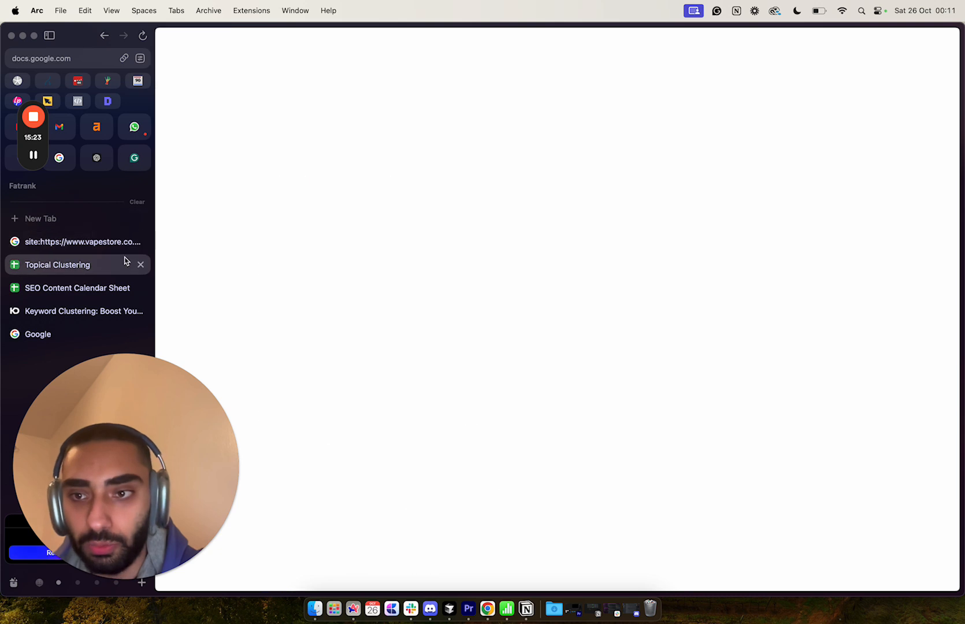
{"action": "left_click", "coordinate": [665, 150]}
{"action": "key", "text": "super+v"}
{"action": "key", "text": "Return"}
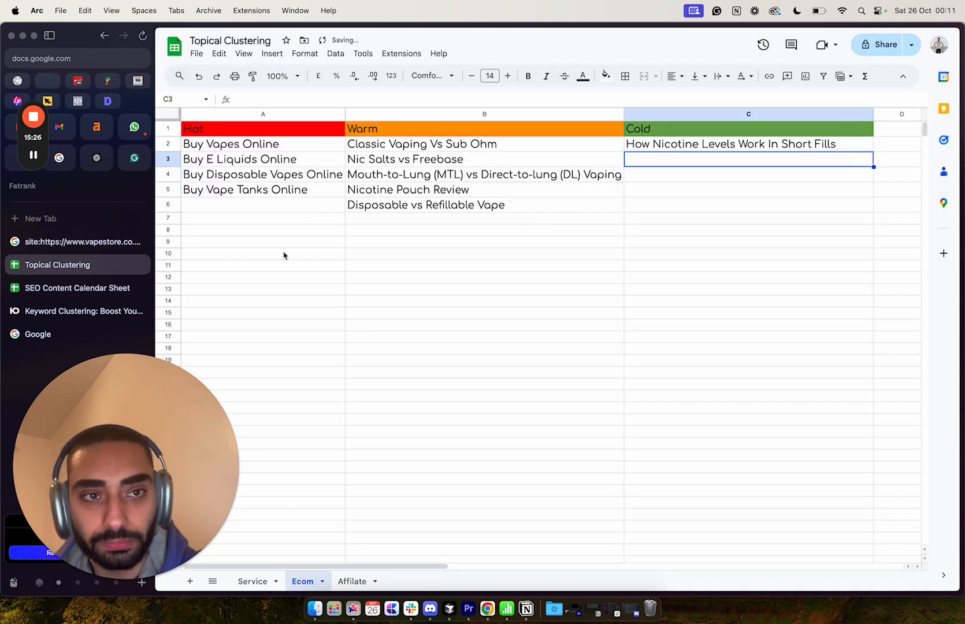
Copy "How to Avoid Vape Spitback Tips" from the search results into C3 as a Cold keyword.
{"action": "left_click", "coordinate": [58, 246]}
{"action": "left_click_drag", "start_coordinate": [245, 220], "coordinate": [392, 223]}
{"action": "key", "text": "super+c"}
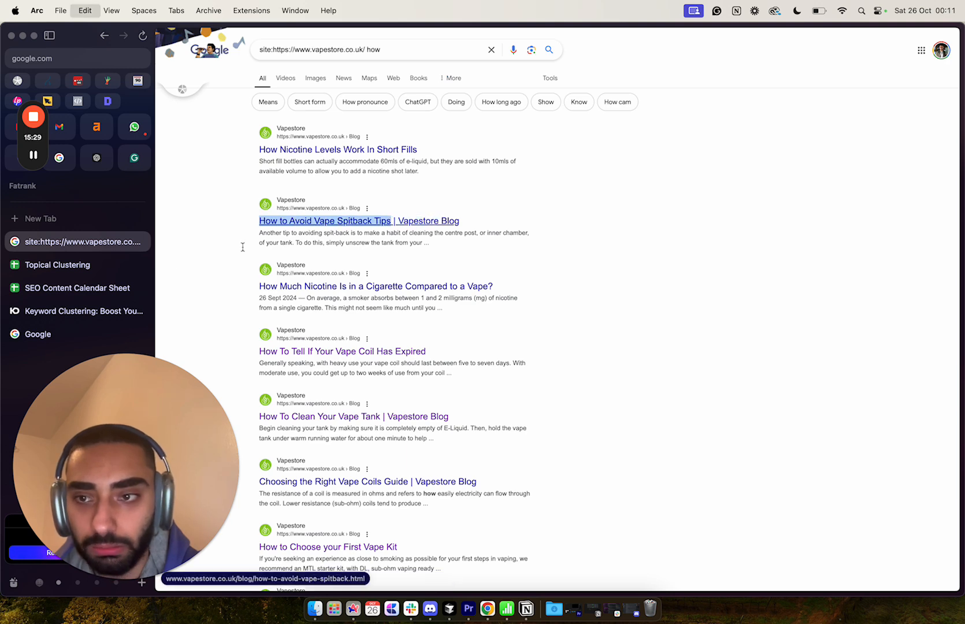
{"action": "left_click", "coordinate": [81, 265]}
{"action": "key", "text": "super+v"}
{"action": "key", "text": "Return"}
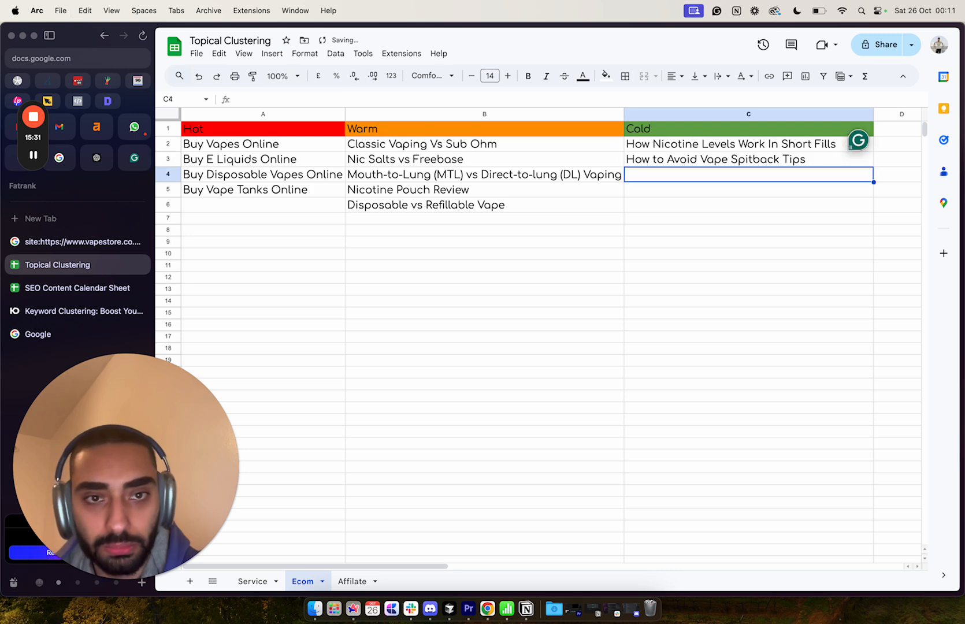
Copy "How Much Nicotine Is in a Cigarette Compared to a Vape?" from the search results into C4 as a Cold keyword.
{"action": "left_click", "coordinate": [58, 246]}
{"action": "left_click_drag", "start_coordinate": [254, 286], "coordinate": [496, 293]}
{"action": "key", "text": "super+c"}
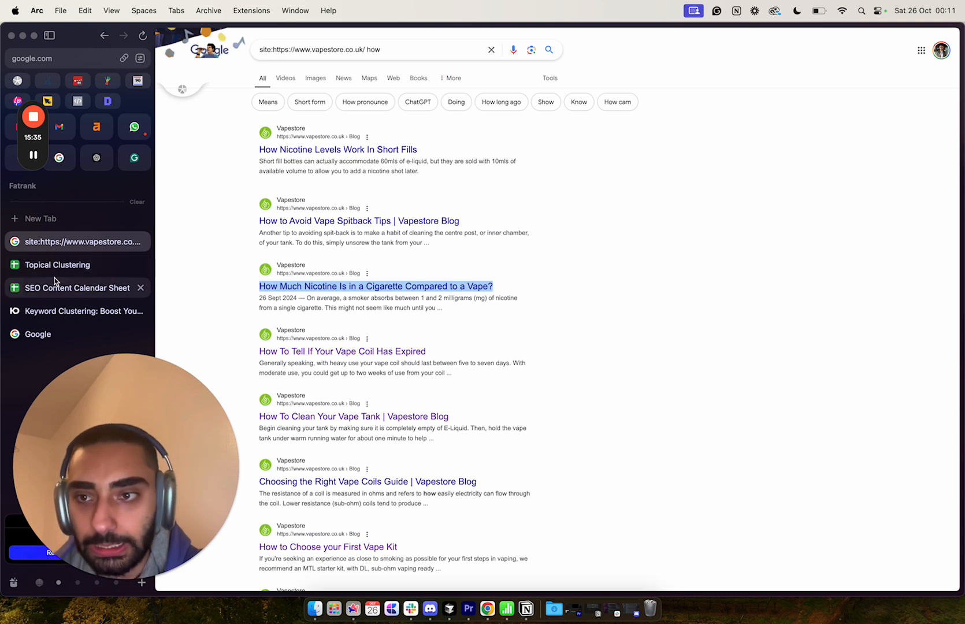
{"action": "left_click", "coordinate": [58, 269]}
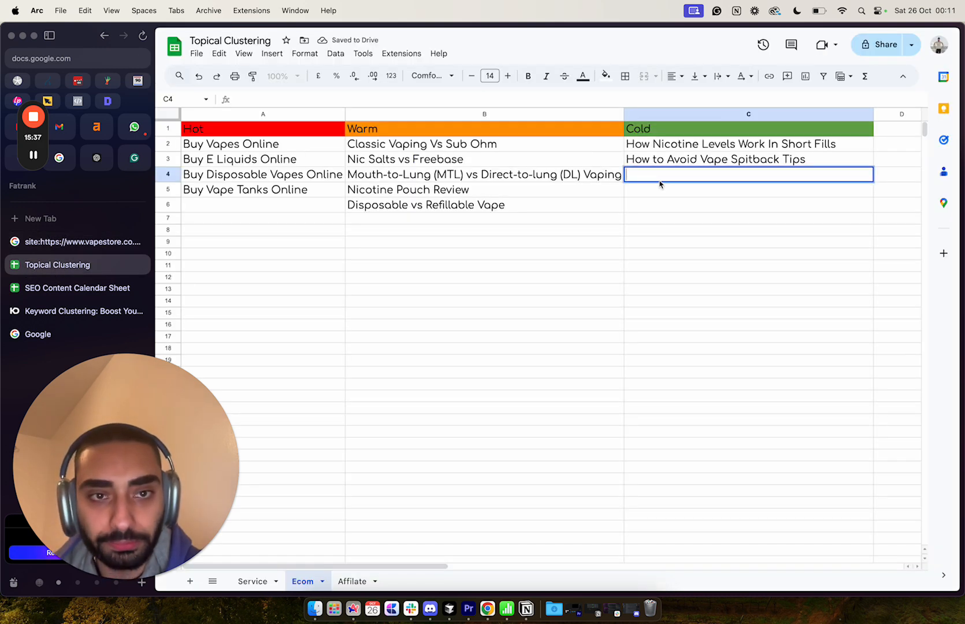
{"action": "key", "text": "super+v"}
{"action": "left_click", "coordinate": [656, 203]}
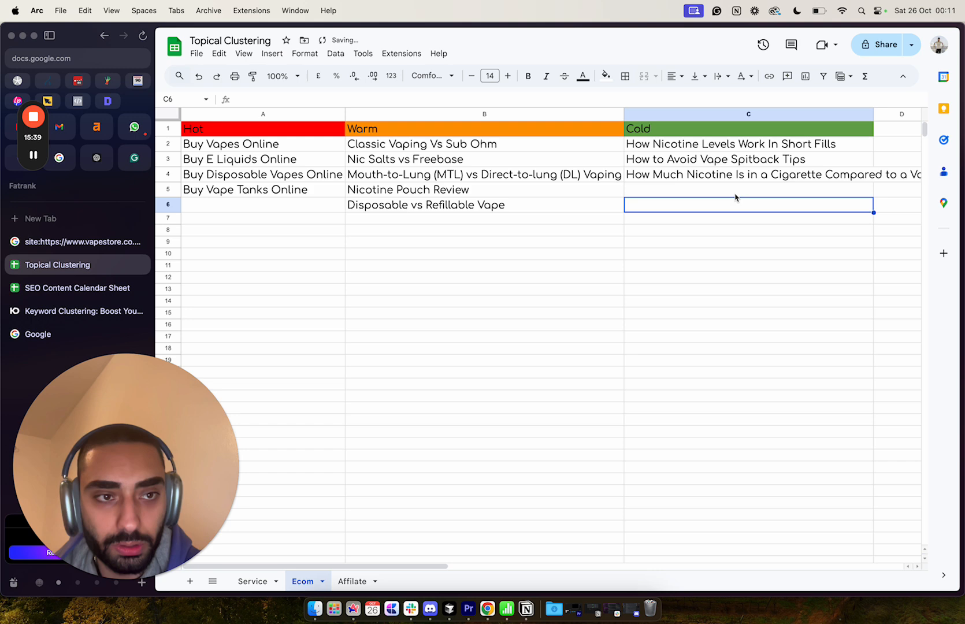
Copy "How To Tell If Your Vape Coil Has Expired" from the search results into C5 as a Cold keyword.
{"action": "left_click", "coordinate": [71, 242]}
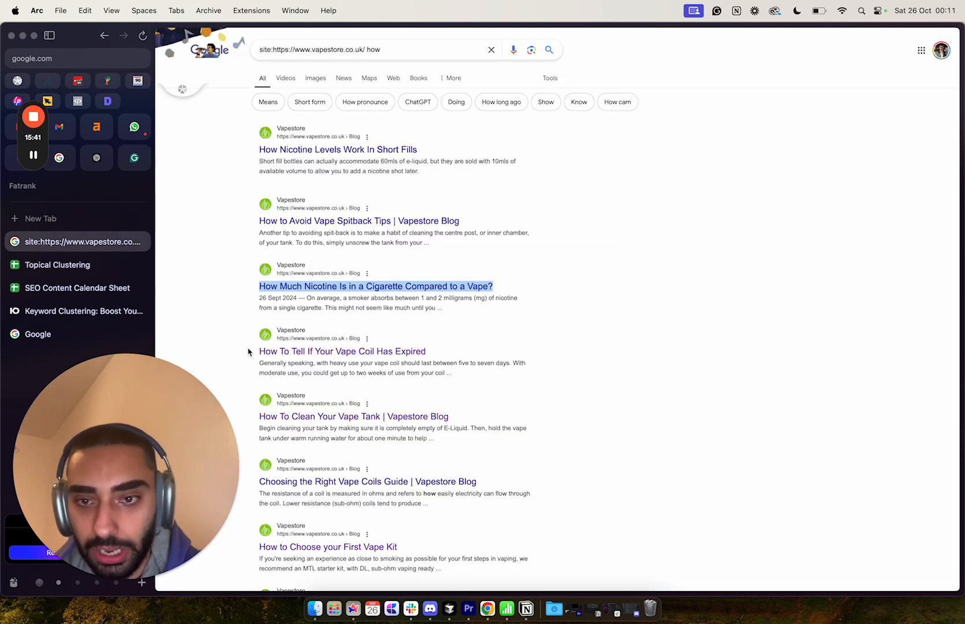
{"action": "scroll", "coordinate": [248, 352], "scroll_direction": "down", "scroll_amount": 3}
{"action": "left_click_drag", "start_coordinate": [258, 280], "coordinate": [408, 280]}
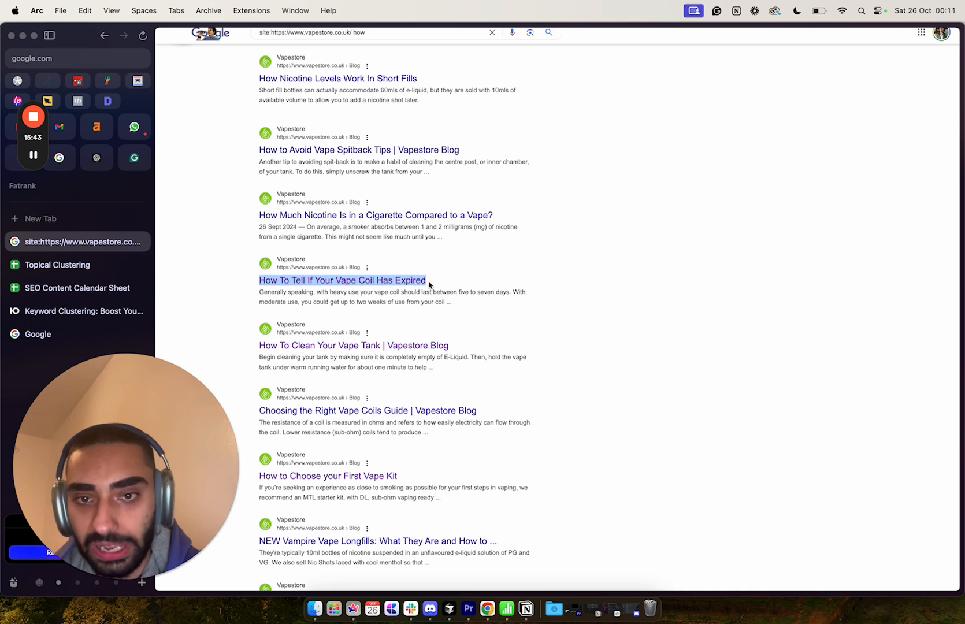
{"action": "left_click", "coordinate": [78, 265]}
{"action": "left_click", "coordinate": [639, 192]}
{"action": "key", "text": "super+v"}
{"action": "key", "text": "Return"}
Copy "How To Clean Your Vape Tank" from the search results into C6 as a Cold keyword.
{"action": "left_click", "coordinate": [49, 245]}
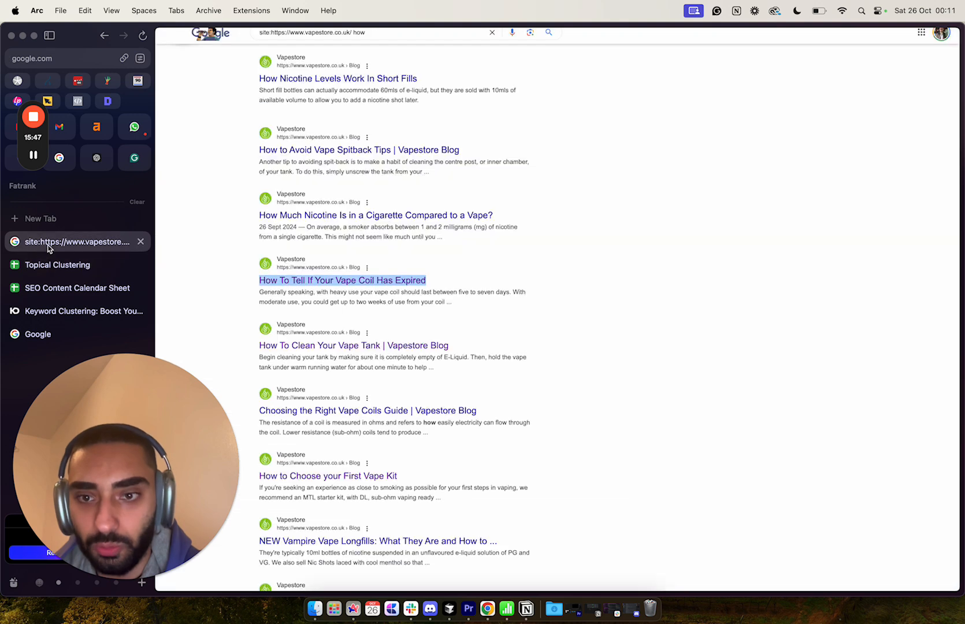
{"action": "left_click_drag", "start_coordinate": [258, 344], "coordinate": [382, 345]}
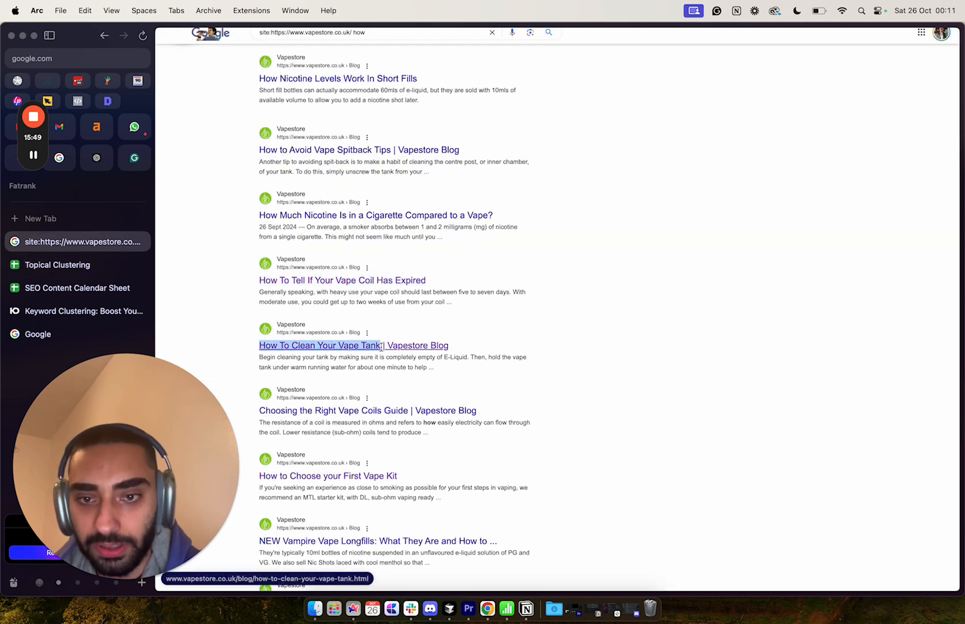
{"action": "left_click", "coordinate": [86, 265]}
{"action": "left_click", "coordinate": [648, 198]}
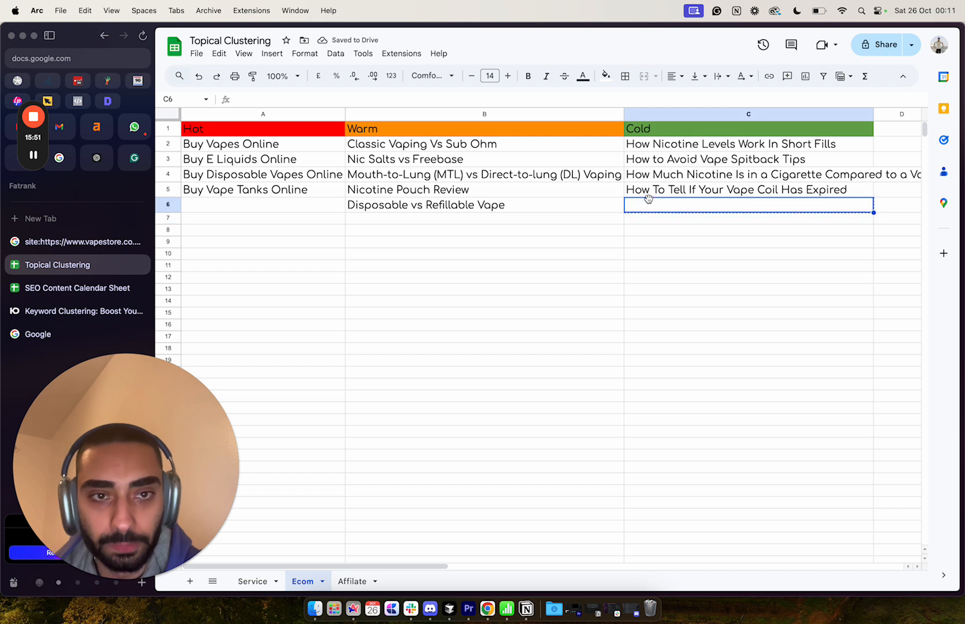
{"action": "key", "text": "super+v"}
{"action": "left_click_drag", "start_coordinate": [651, 242], "coordinate": [653, 252]}
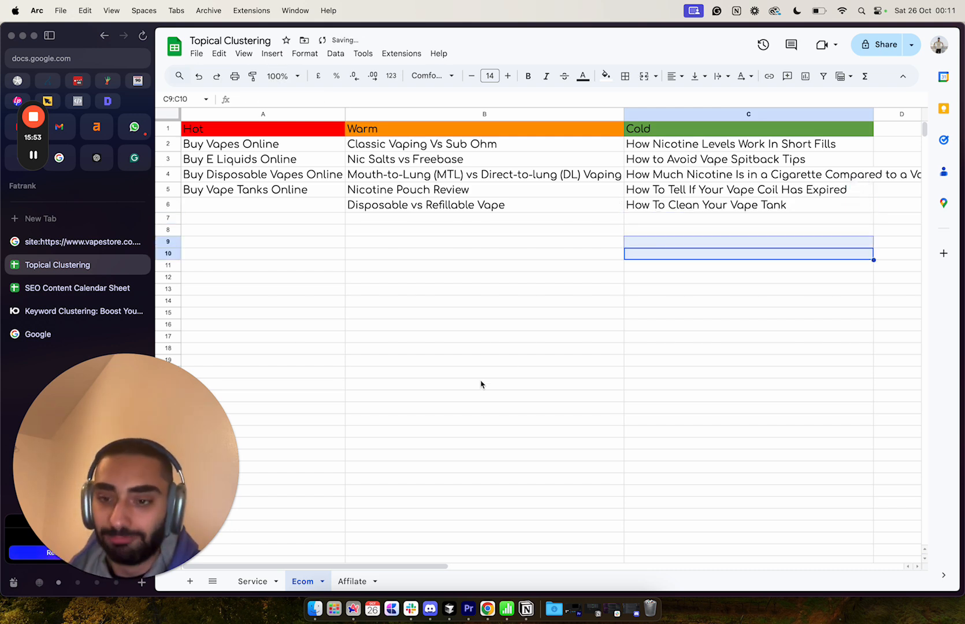
Review the keyword cluster in the Ecom sheet and compare it with the Service sheet.
{"action": "left_click", "coordinate": [267, 525]}
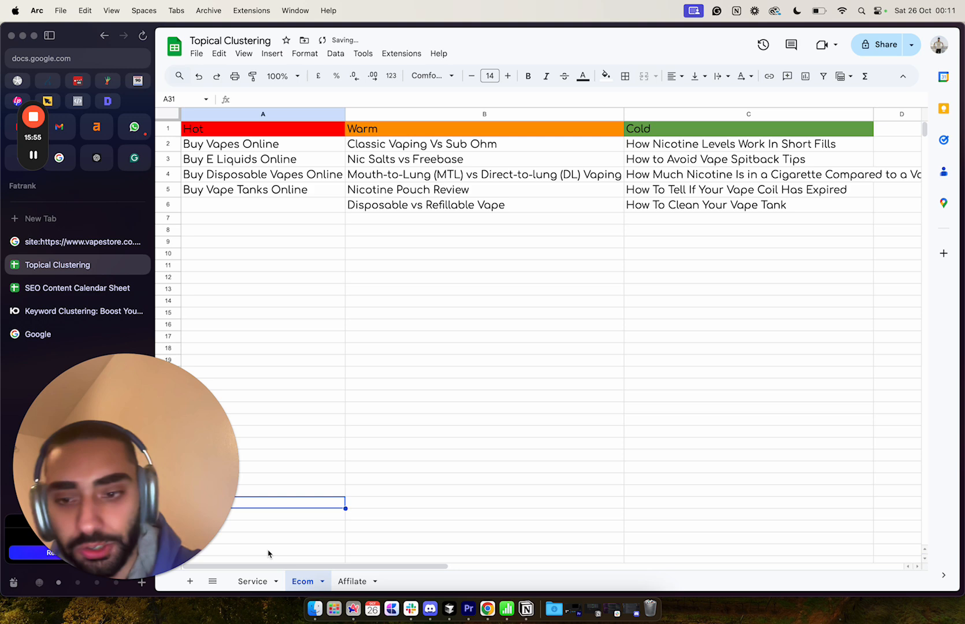
{"action": "left_click", "coordinate": [252, 581]}
{"action": "left_click", "coordinate": [303, 581]}
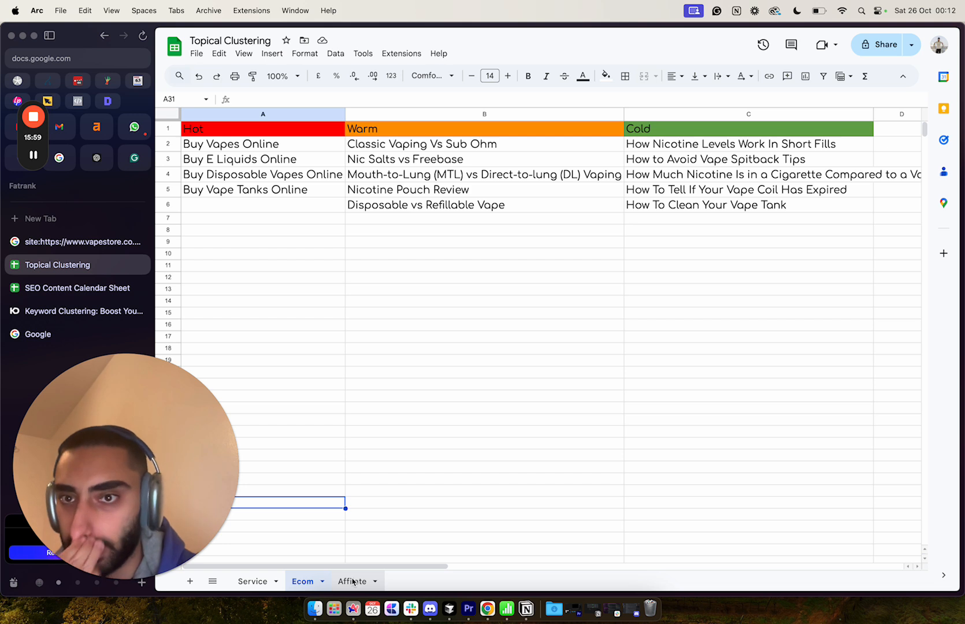
{"action": "left_click", "coordinate": [249, 150]}
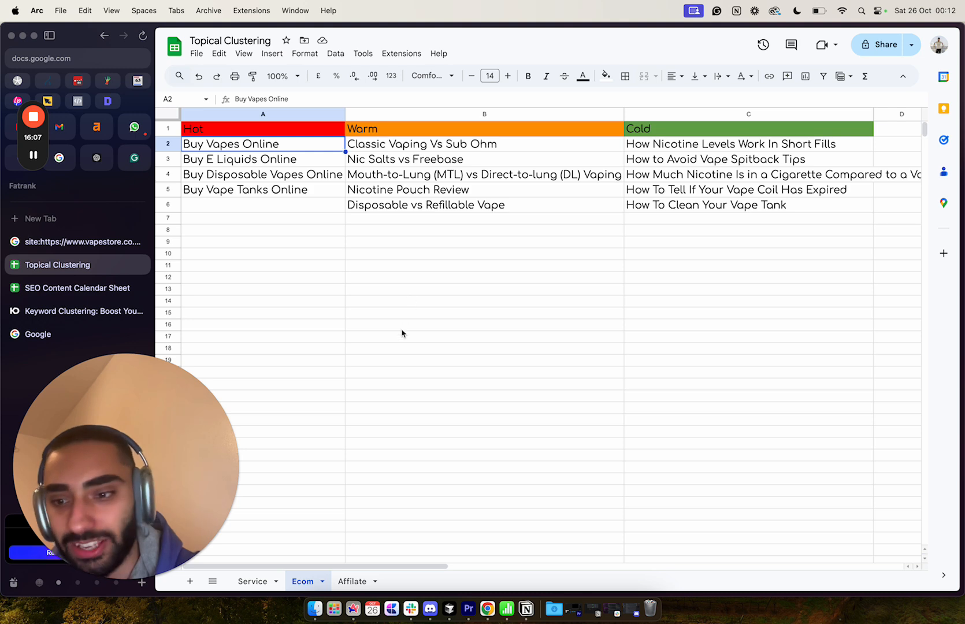
{"action": "scroll", "coordinate": [401, 334], "scroll_direction": "down", "scroll_amount": 3}
{"action": "scroll", "coordinate": [402, 334], "scroll_direction": "up", "scroll_amount": 3}
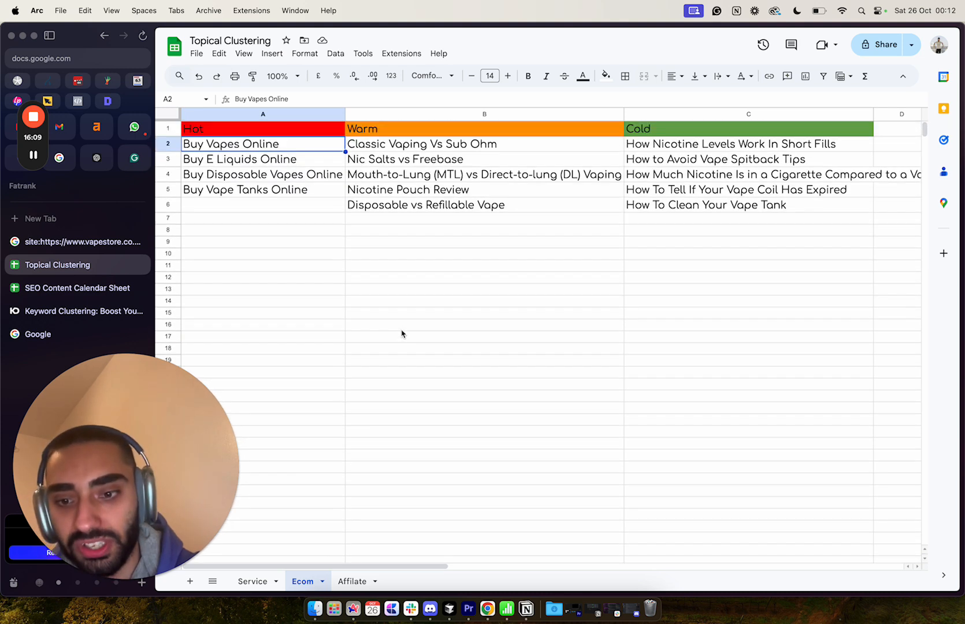
{"action": "left_click", "coordinate": [246, 587]}
{"action": "left_click", "coordinate": [302, 581]}
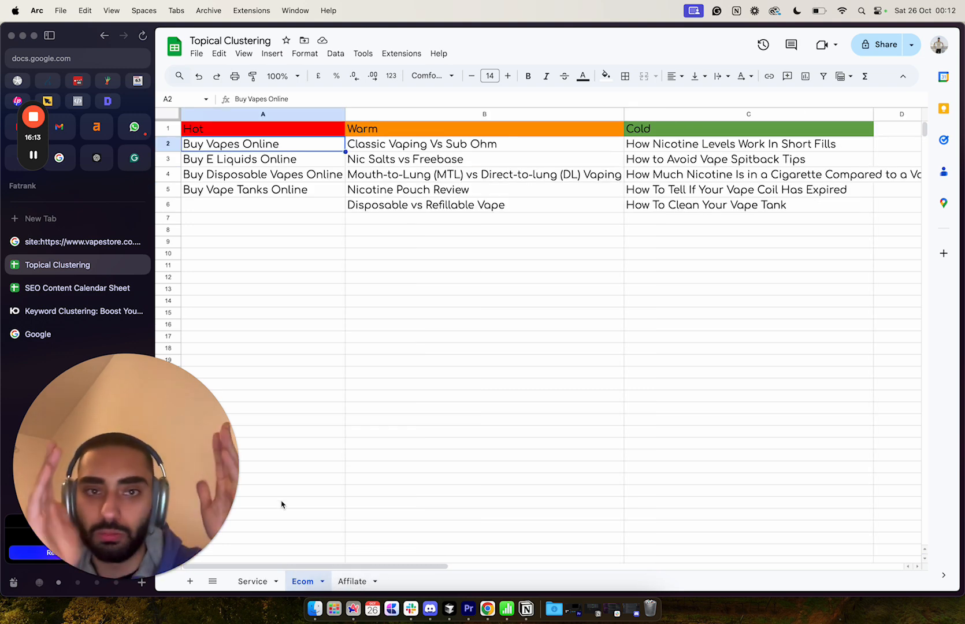
View the empty Affilate sheet and search Google for "best gaming chairs".
{"action": "left_click", "coordinate": [349, 581]}
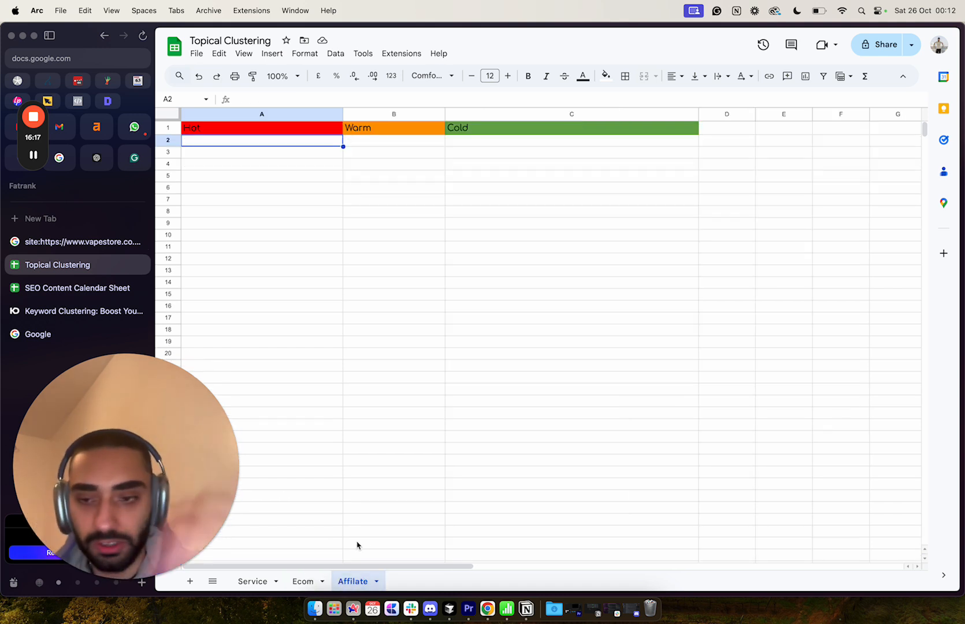
{"action": "left_click", "coordinate": [69, 242]}
{"action": "scroll", "coordinate": [223, 172], "scroll_direction": "up", "scroll_amount": 3}
{"action": "left_click", "coordinate": [217, 52]}
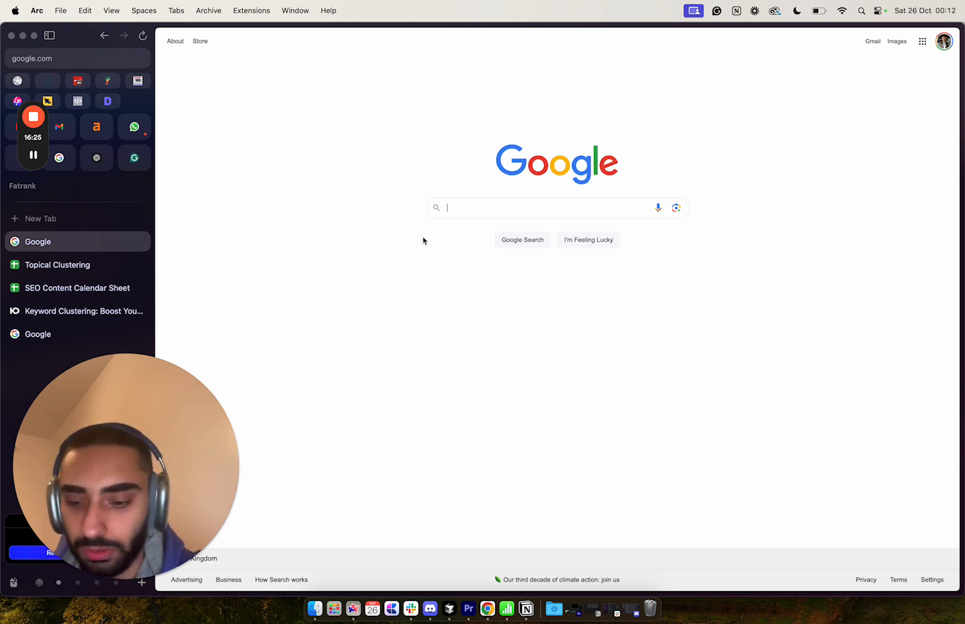
{"action": "type", "text": "best"}
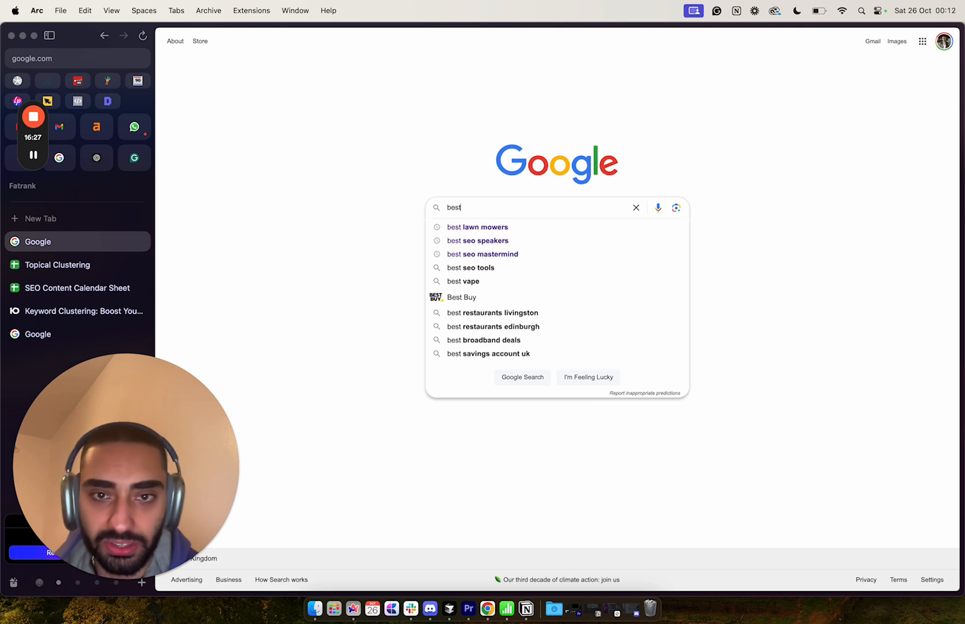
{"action": "type", "text": " gaming chairs"}
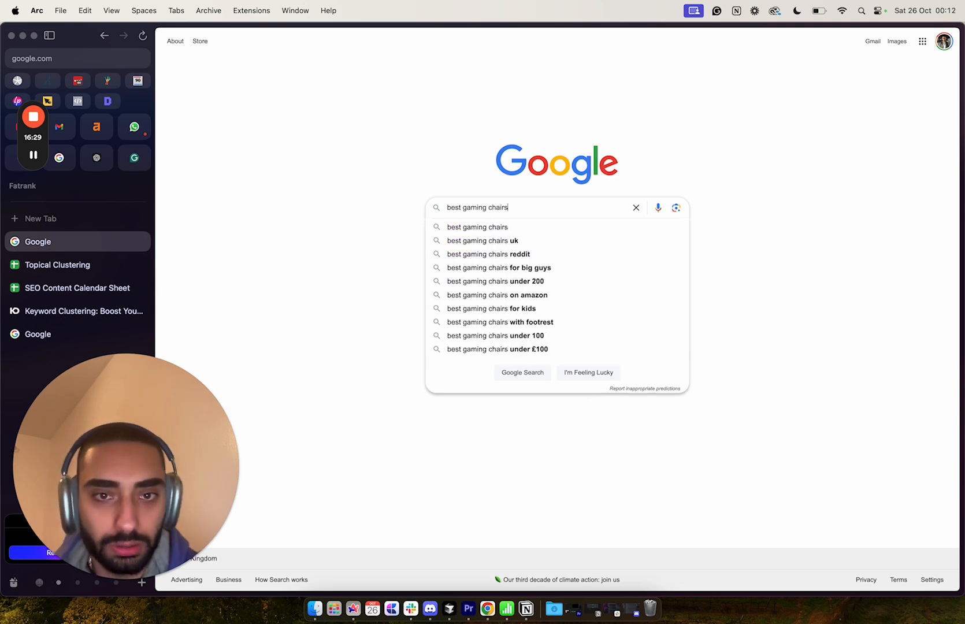
{"action": "key", "text": "Return"}
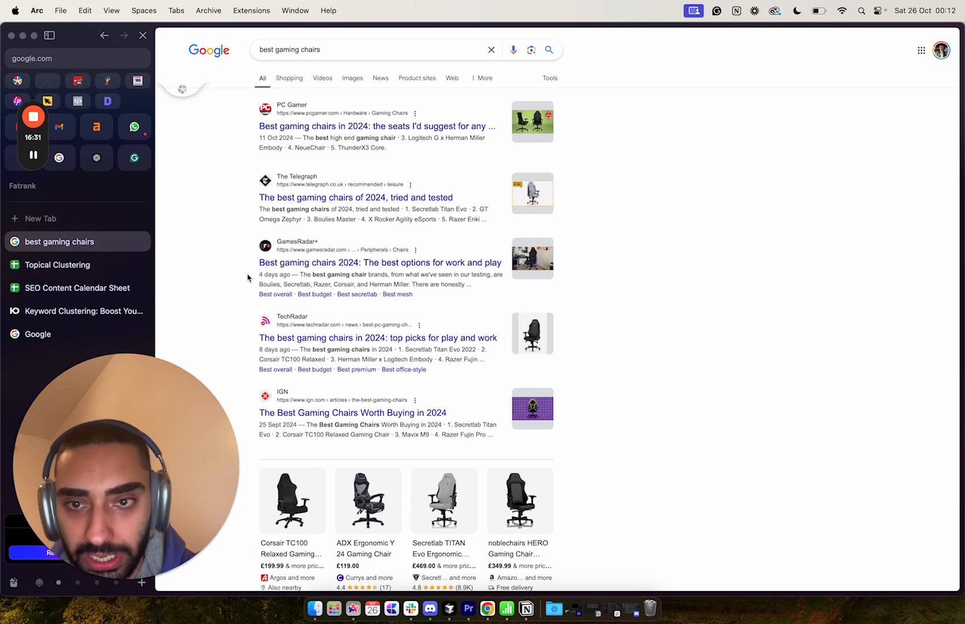
Look through the gaming chair results, open the GamesRadar+ best gaming chairs 2024 article and accept its privacy notice.
{"action": "scroll", "coordinate": [249, 284], "scroll_direction": "down", "scroll_amount": 5}
{"action": "scroll", "coordinate": [248, 277], "scroll_direction": "up", "scroll_amount": 3}
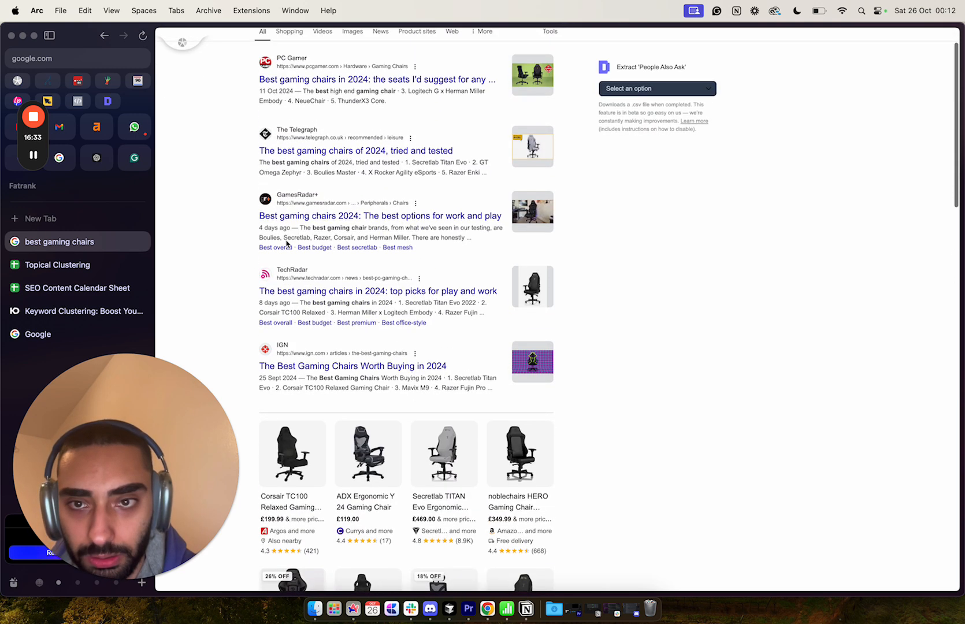
{"action": "left_click", "coordinate": [281, 225]}
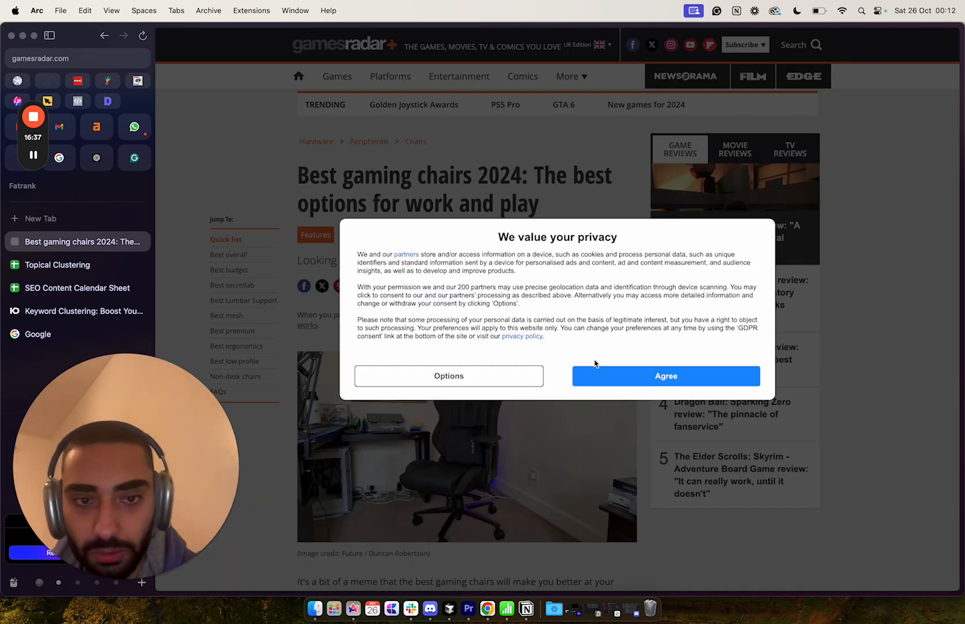
{"action": "left_click", "coordinate": [602, 383]}
Copy "Best gaming chairs 2024" from the article title into A2 of the Affilate sheet as a Hot keyword.
{"action": "left_click_drag", "start_coordinate": [522, 175], "coordinate": [296, 175]}
{"action": "key", "text": "super+c"}
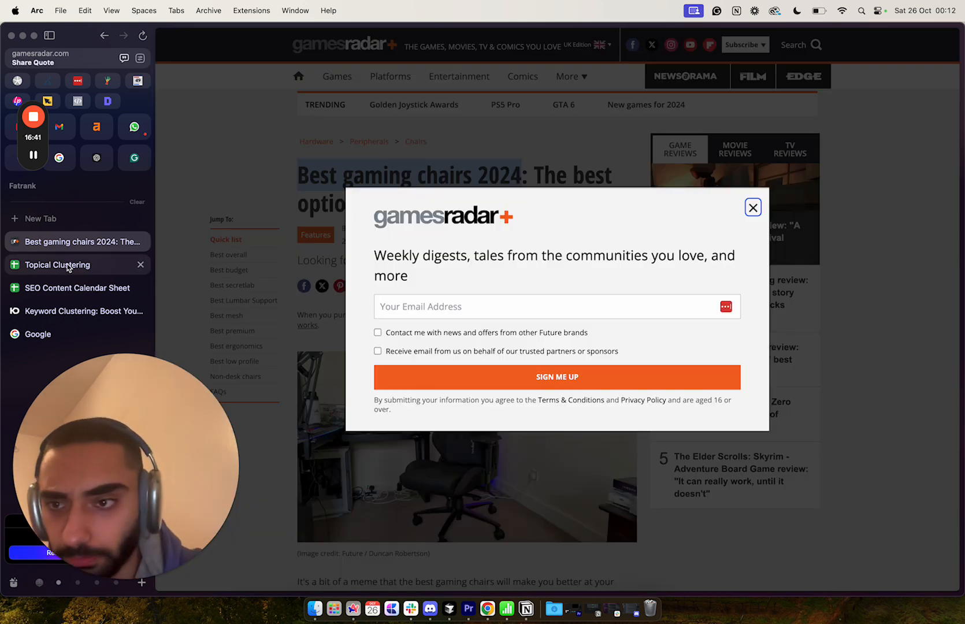
{"action": "left_click", "coordinate": [63, 266]}
{"action": "double_click", "coordinate": [241, 143]}
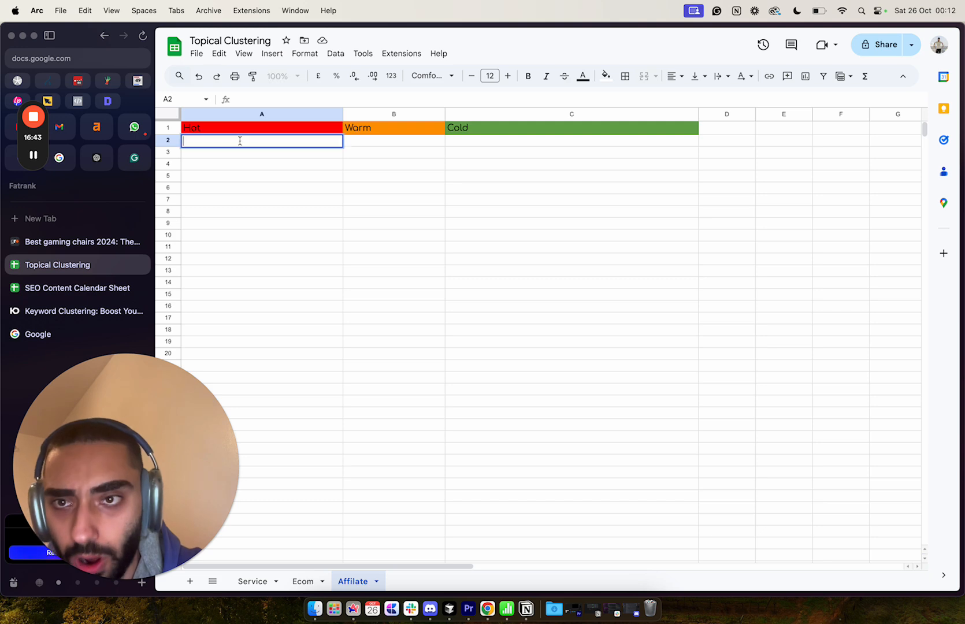
{"action": "key", "text": "super+v"}
{"action": "key", "text": "Return"}
Dismiss the GamesRadar+ newsletter sign-up and examine the article's quick list, including the Fractal Refine and its retailer links.
{"action": "left_click", "coordinate": [66, 243]}
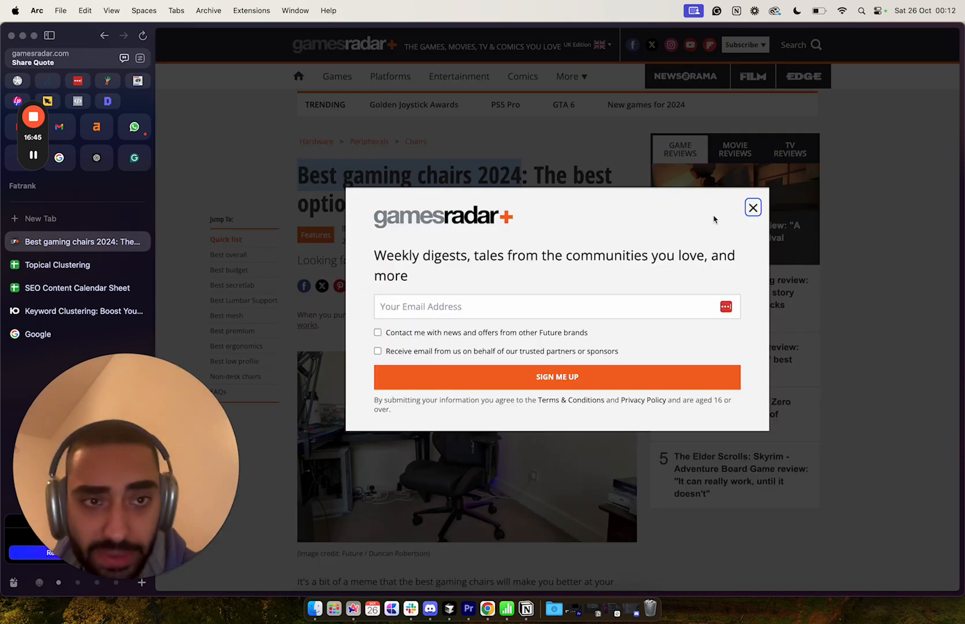
{"action": "left_click", "coordinate": [753, 207]}
{"action": "scroll", "coordinate": [635, 360], "scroll_direction": "down", "scroll_amount": 10}
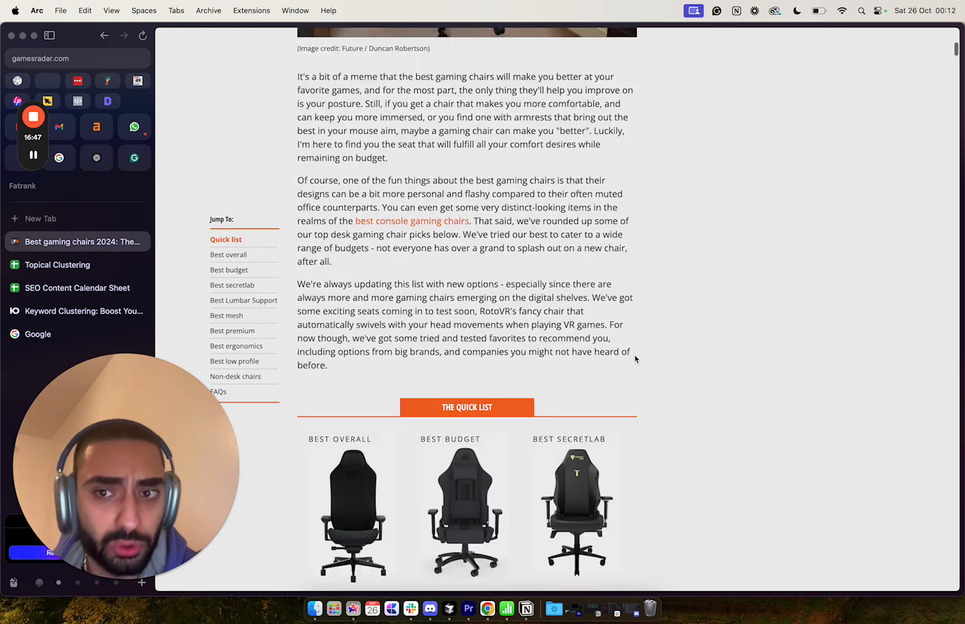
{"action": "scroll", "coordinate": [635, 360], "scroll_direction": "down", "scroll_amount": 3}
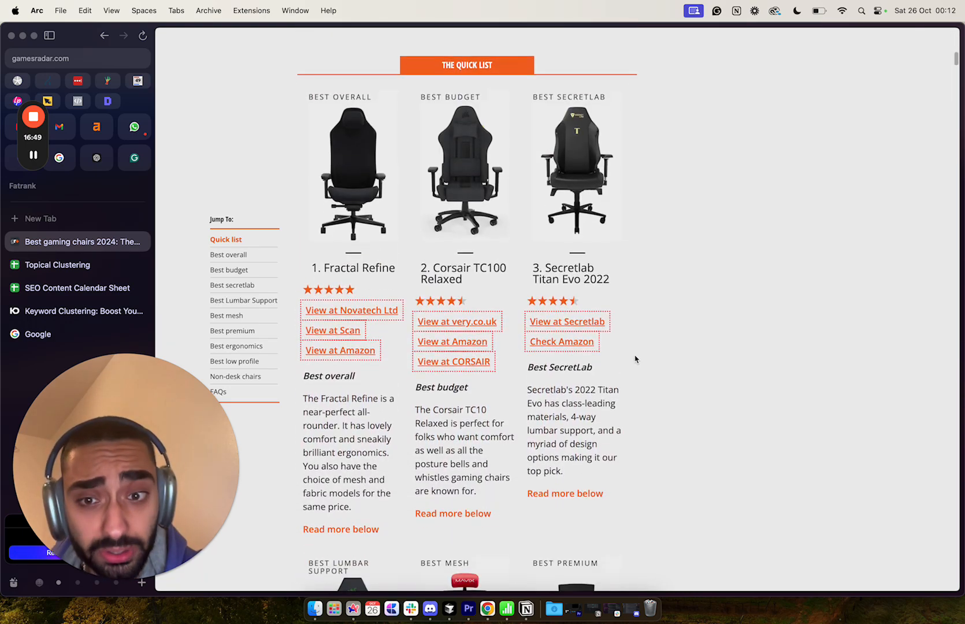
{"action": "scroll", "coordinate": [635, 360], "scroll_direction": "up", "scroll_amount": 2}
{"action": "left_click_drag", "start_coordinate": [396, 329], "coordinate": [335, 328]}
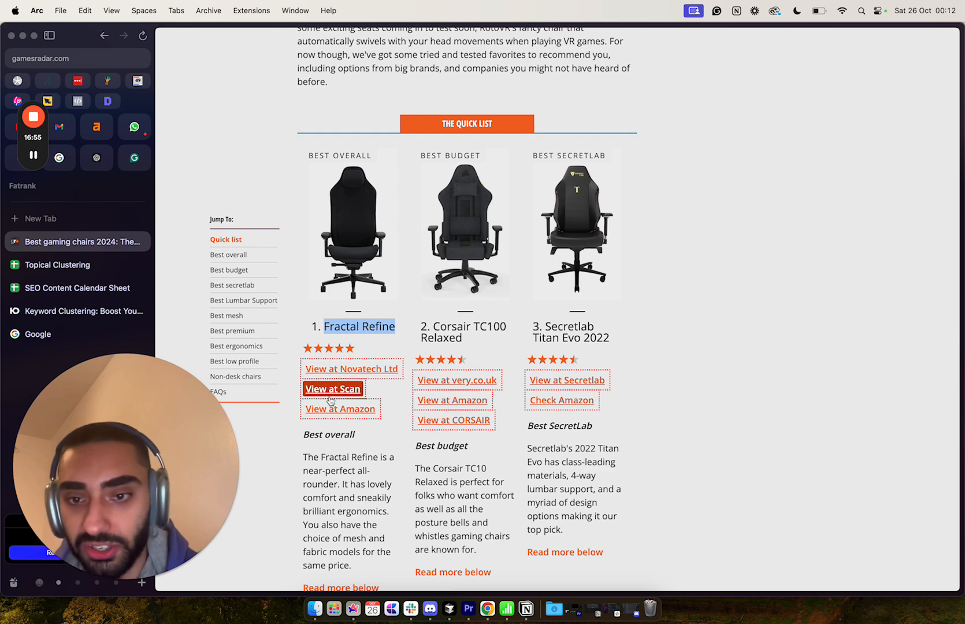
View the Fractal Refine offer at Novatech, proceeding past the blocked-page warning, then return to the article and close the shop page.
{"action": "left_click_drag", "start_coordinate": [160, 469], "coordinate": [872, 167]}
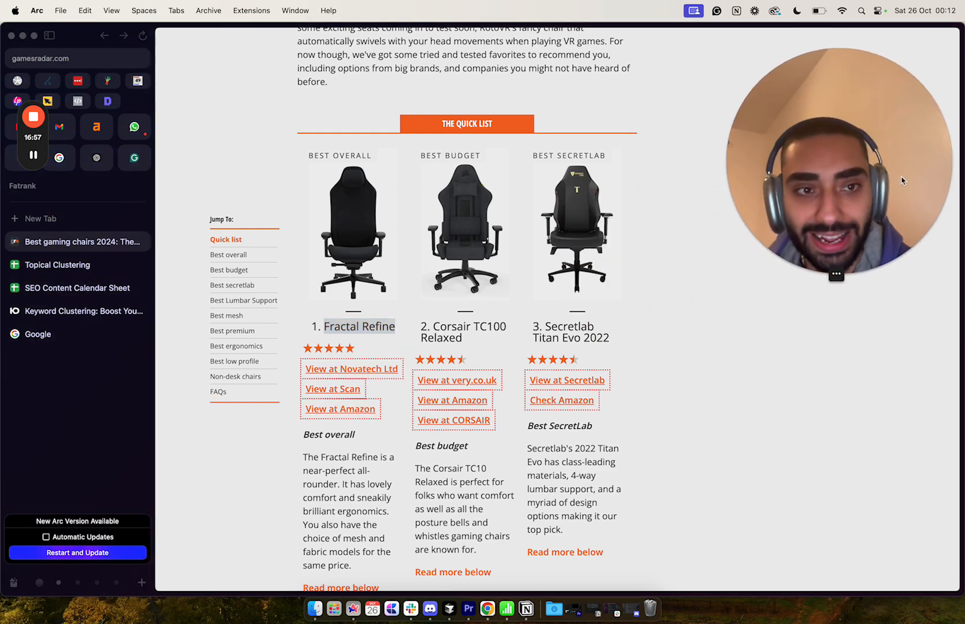
{"action": "left_click", "coordinate": [395, 433]}
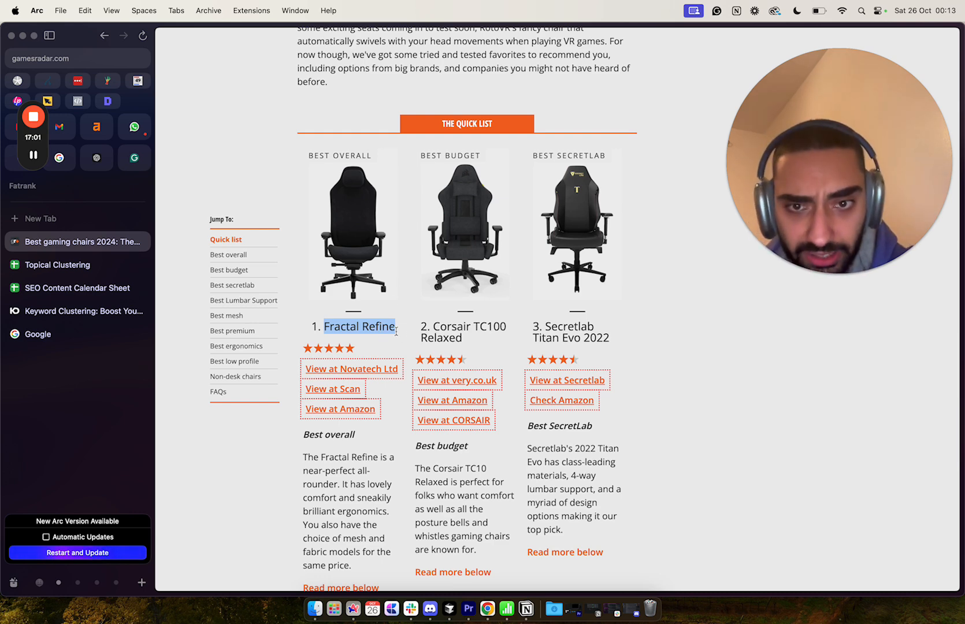
{"action": "left_click", "coordinate": [365, 372]}
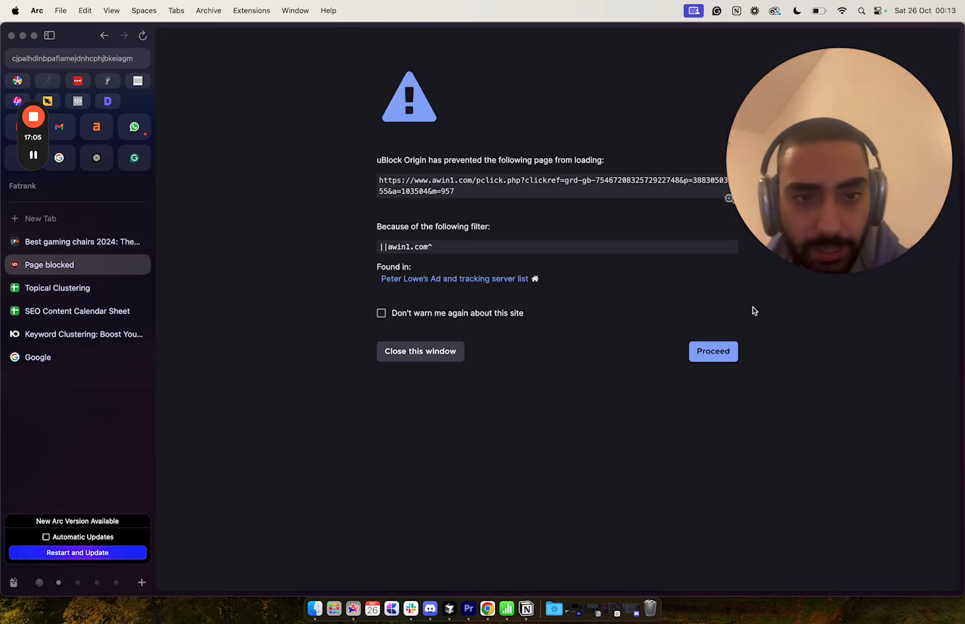
{"action": "left_click", "coordinate": [715, 351]}
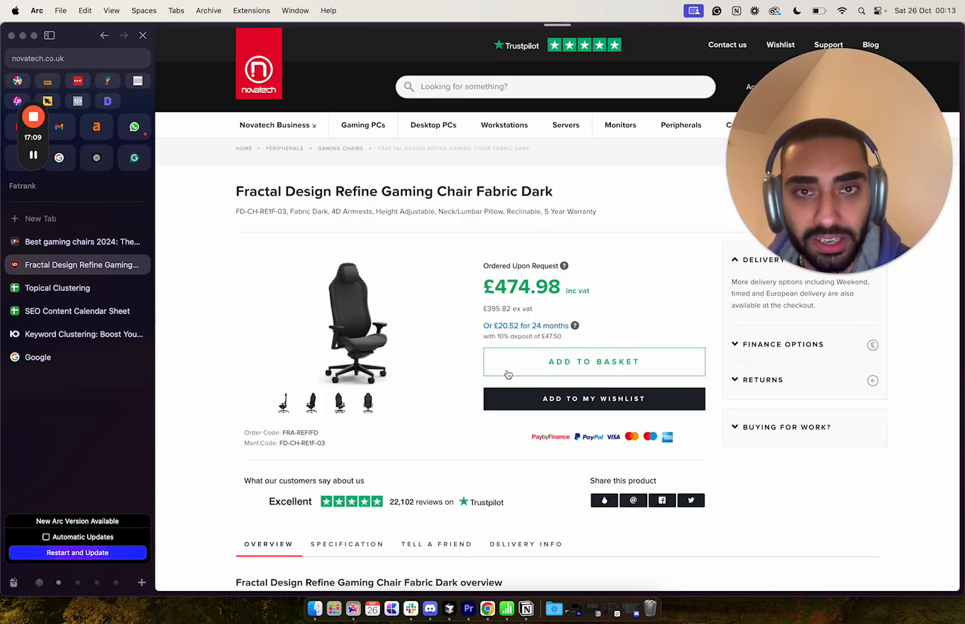
{"action": "left_click", "coordinate": [87, 245]}
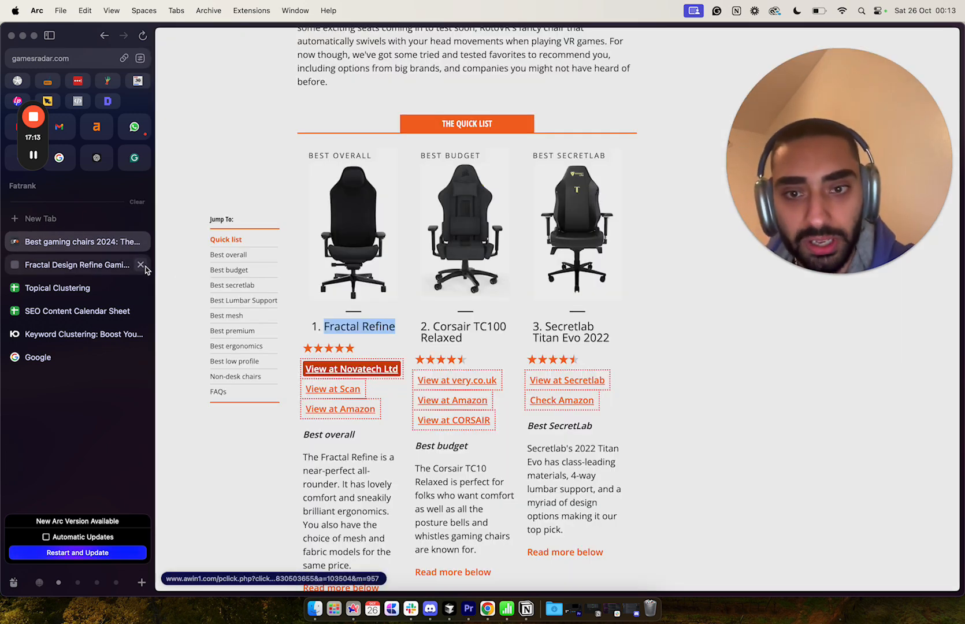
{"action": "left_click", "coordinate": [140, 265]}
Enter "Fractal Refine Review" in B2 of the Affilate sheet as a Warm keyword.
{"action": "scroll", "coordinate": [271, 274], "scroll_direction": "up", "scroll_amount": 3}
{"action": "scroll", "coordinate": [270, 273], "scroll_direction": "up", "scroll_amount": 3}
{"action": "scroll", "coordinate": [271, 273], "scroll_direction": "down", "scroll_amount": 2}
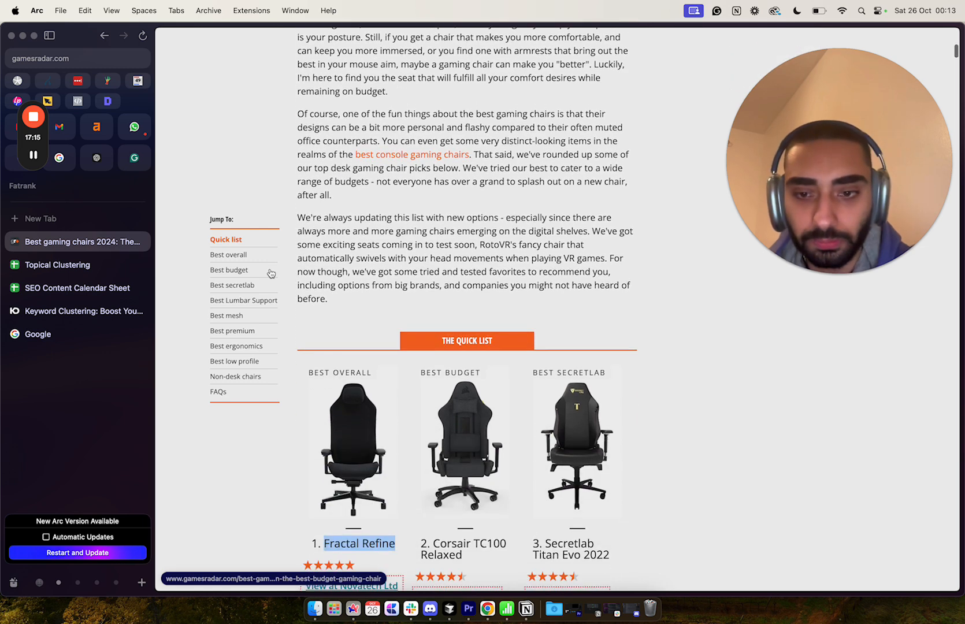
{"action": "left_click", "coordinate": [55, 268]}
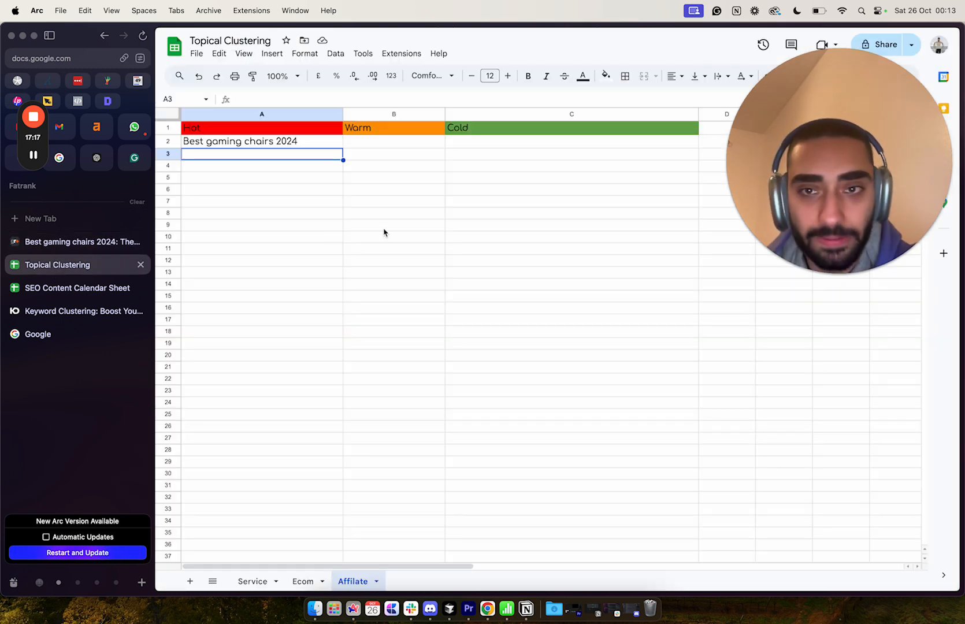
{"action": "left_click", "coordinate": [364, 145]}
{"action": "type", "text": "Fractal Refine R"}
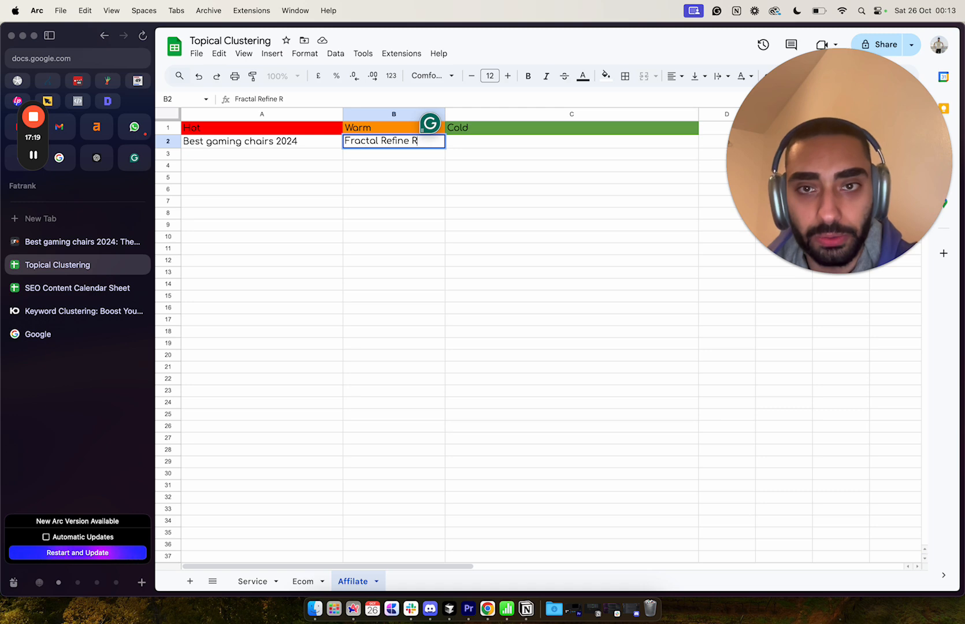
{"action": "key", "text": "Return"}
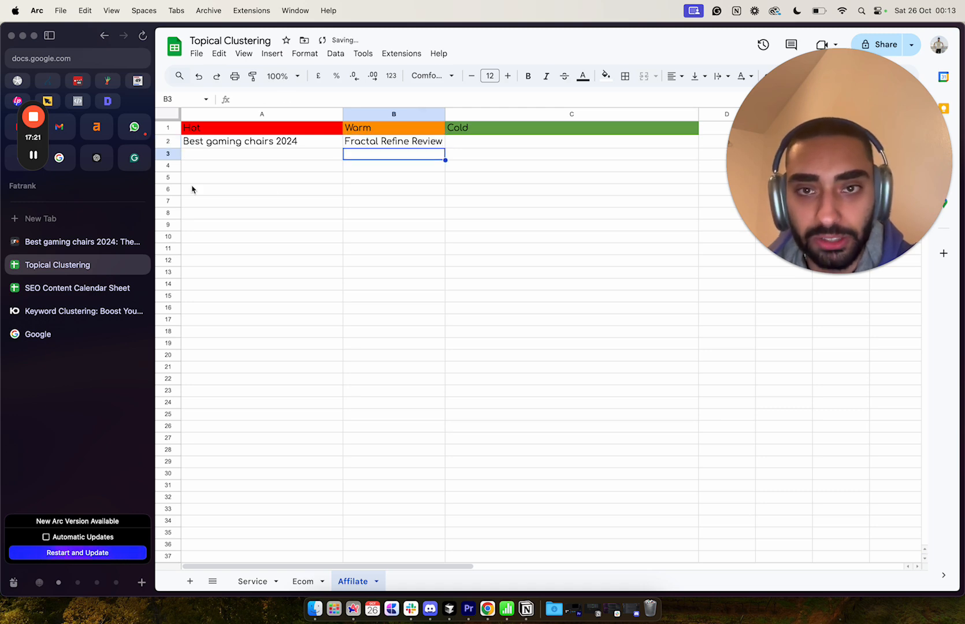
Examine the article's Fractal Refine and Corsair TC100 Relaxed sections, open the linked Fractal Refine review and return to the article.
{"action": "left_click", "coordinate": [91, 243]}
{"action": "scroll", "coordinate": [349, 383], "scroll_direction": "down", "scroll_amount": 5}
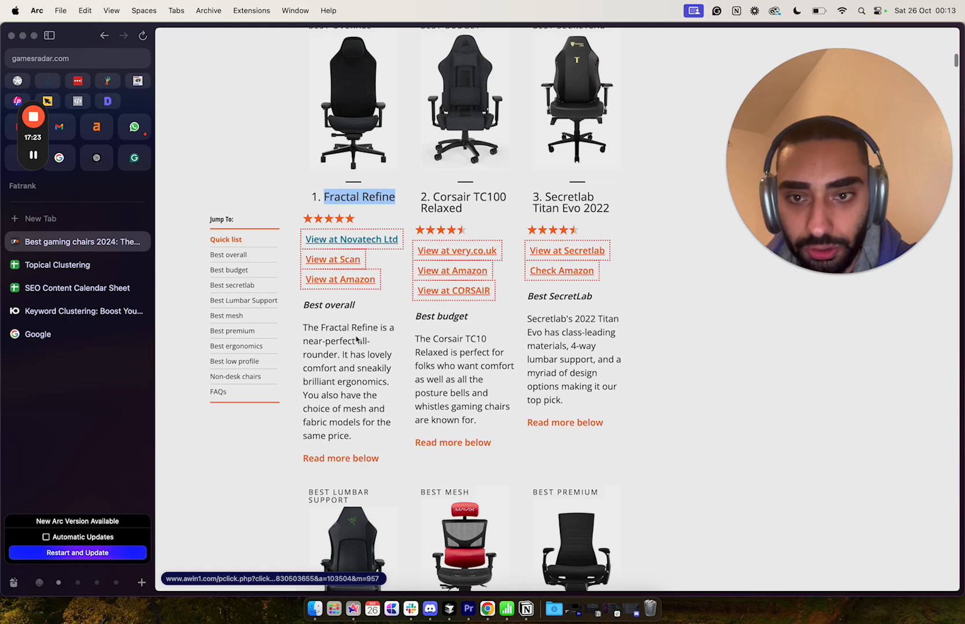
{"action": "left_click", "coordinate": [342, 459]}
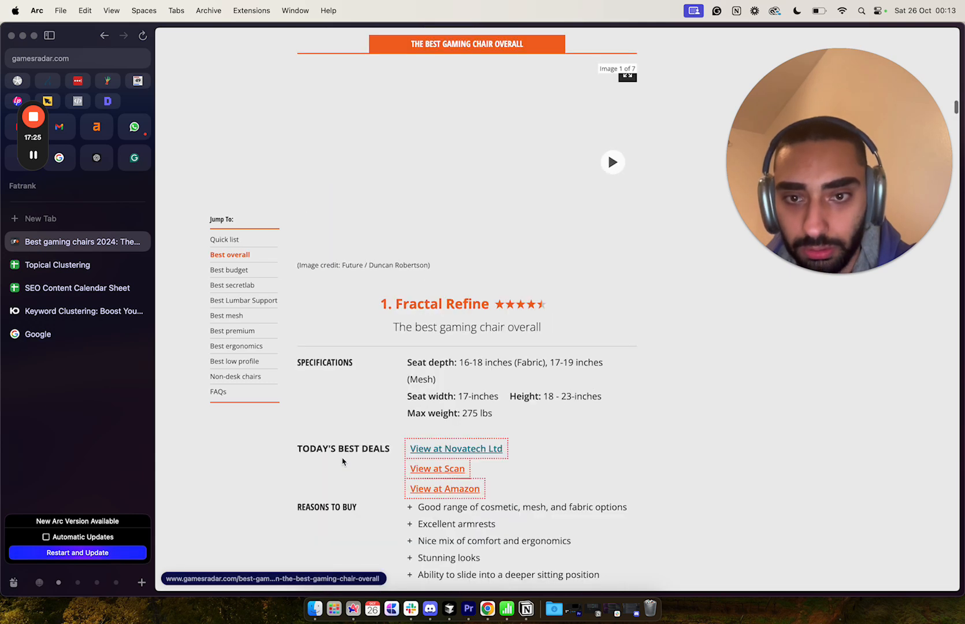
{"action": "scroll", "coordinate": [456, 369], "scroll_direction": "down", "scroll_amount": 8}
{"action": "scroll", "coordinate": [460, 380], "scroll_direction": "down", "scroll_amount": 20}
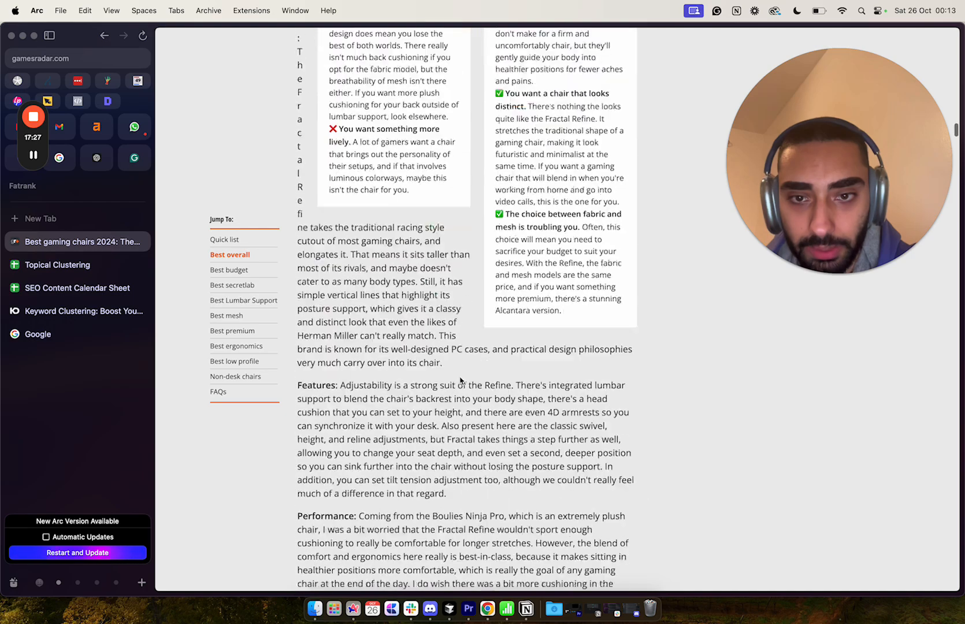
{"action": "scroll", "coordinate": [461, 380], "scroll_direction": "up", "scroll_amount": 1}
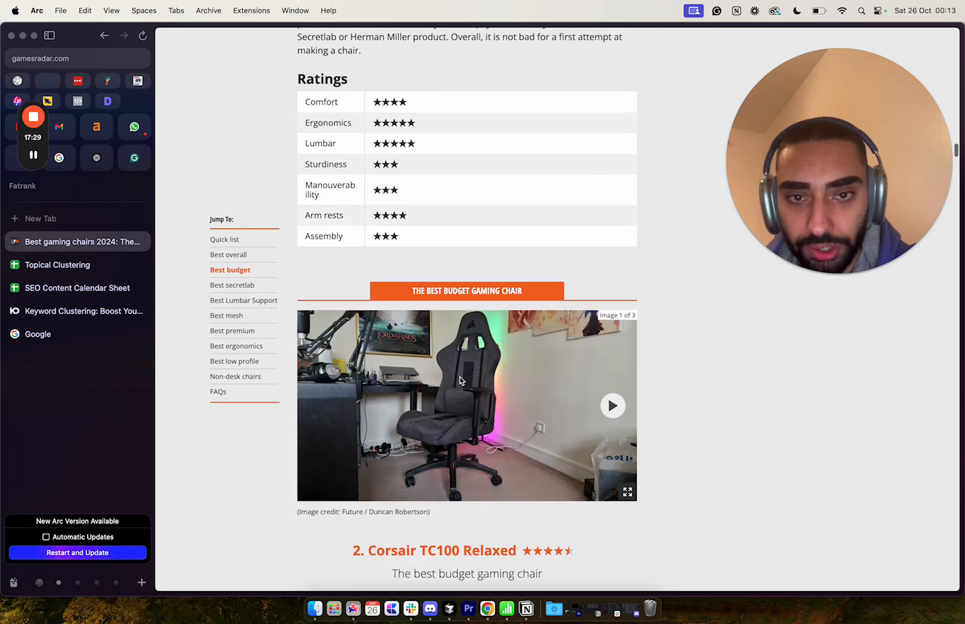
{"action": "scroll", "coordinate": [461, 380], "scroll_direction": "down", "scroll_amount": 3}
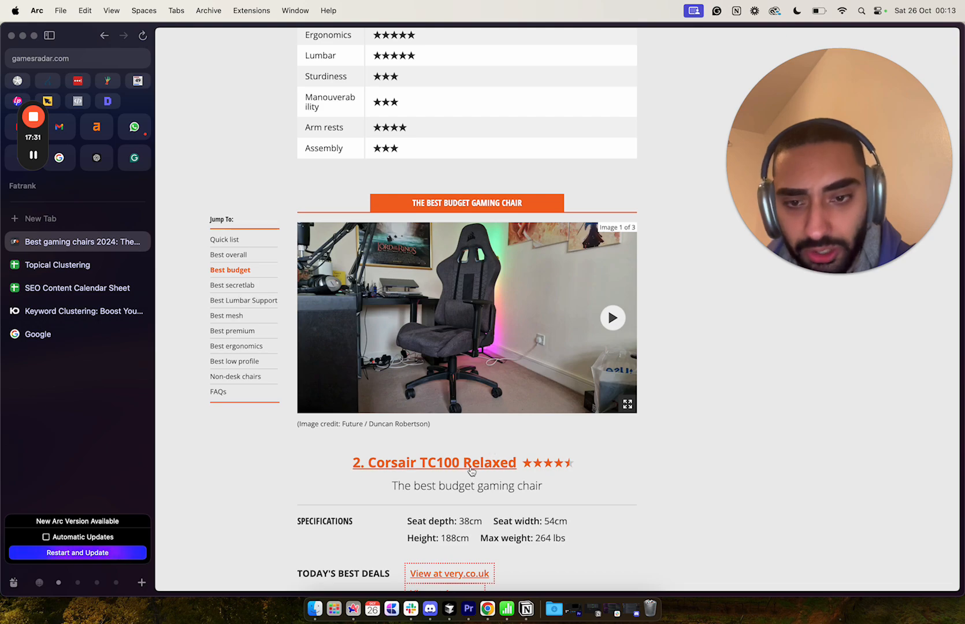
{"action": "scroll", "coordinate": [471, 471], "scroll_direction": "up", "scroll_amount": 20}
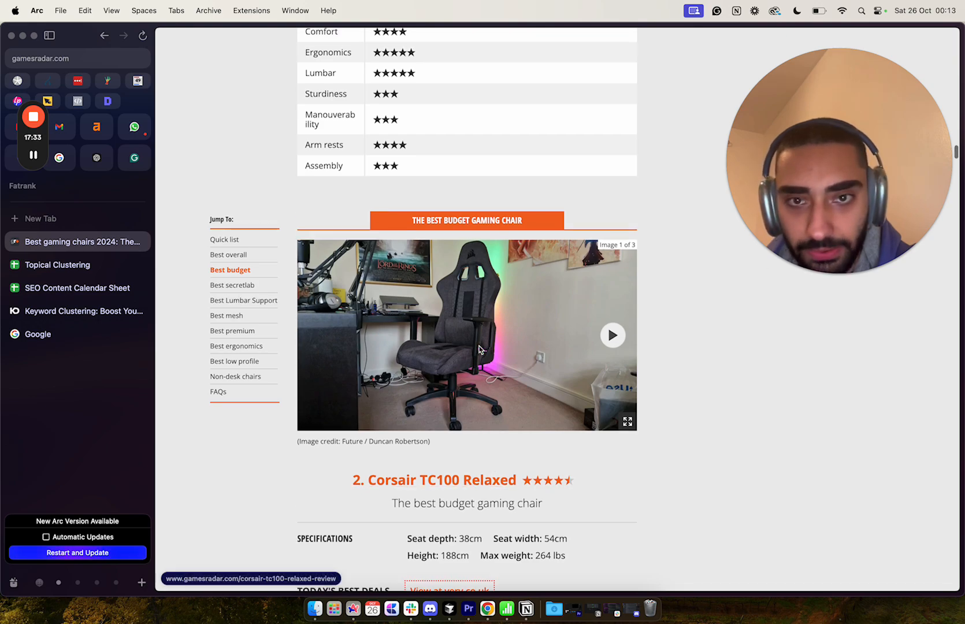
{"action": "scroll", "coordinate": [478, 345], "scroll_direction": "up", "scroll_amount": 4}
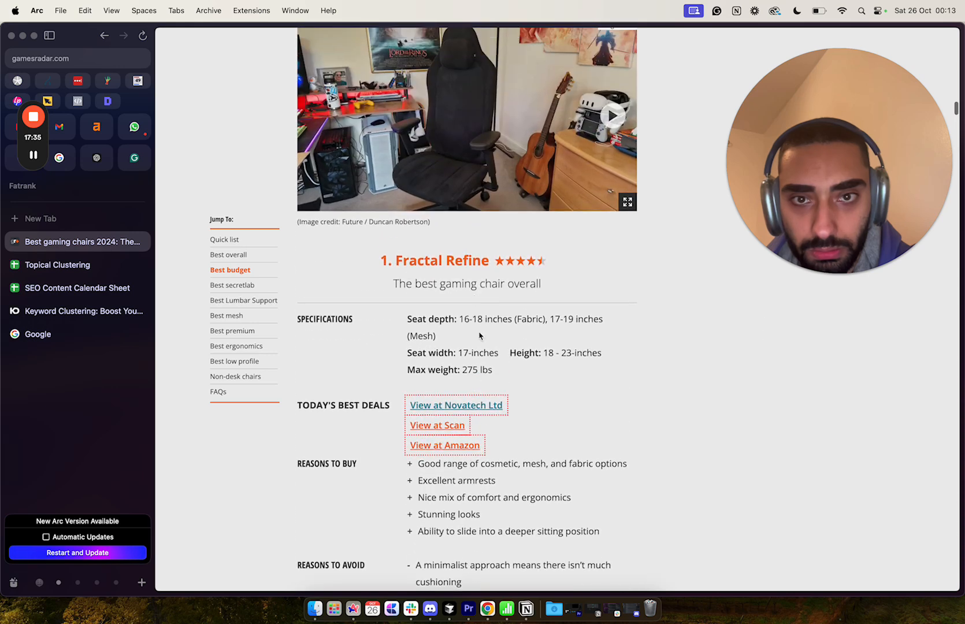
{"action": "left_click", "coordinate": [430, 260]}
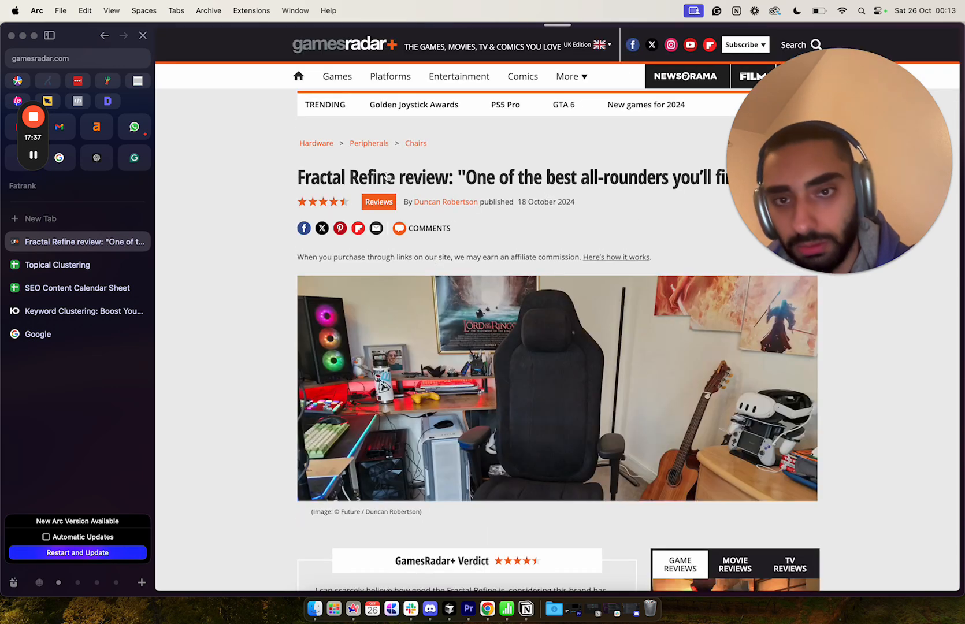
{"action": "scroll", "coordinate": [251, 224], "scroll_direction": "left", "scroll_amount": 5}
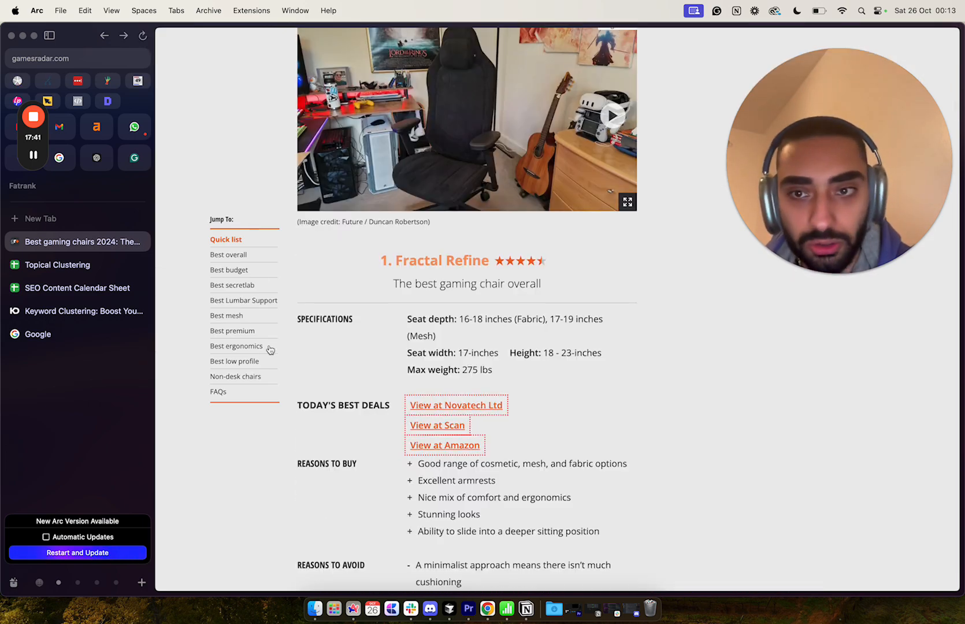
Copy the second chair's name into B3 as "Corsair TC100 Relaxed Review" and fit the Warm column's width to its contents.
{"action": "scroll", "coordinate": [270, 349], "scroll_direction": "down", "scroll_amount": 15}
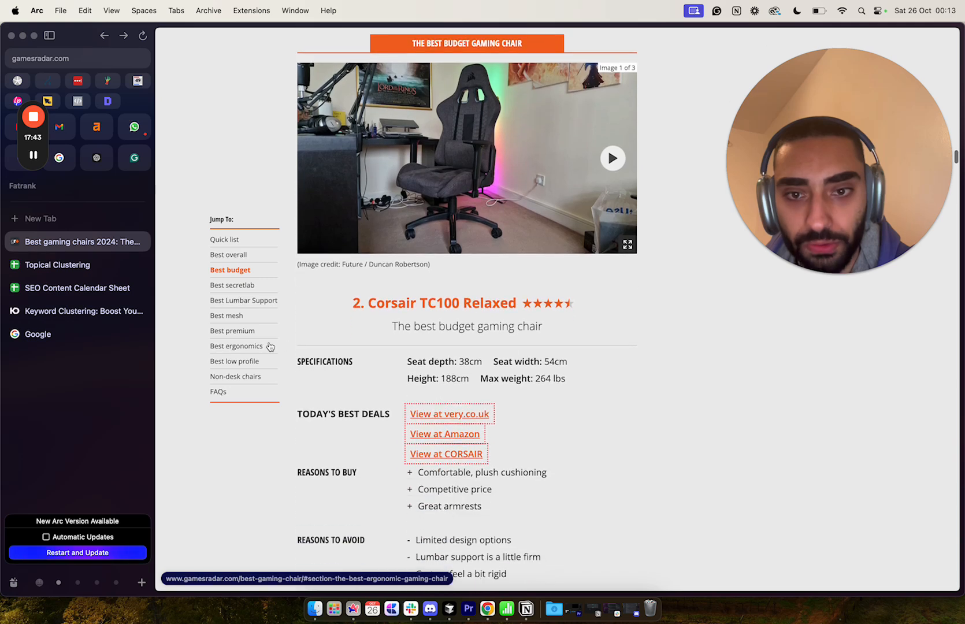
{"action": "left_click_drag", "start_coordinate": [519, 309], "coordinate": [370, 305]}
{"action": "key", "text": "super+c"}
{"action": "left_click", "coordinate": [69, 269]}
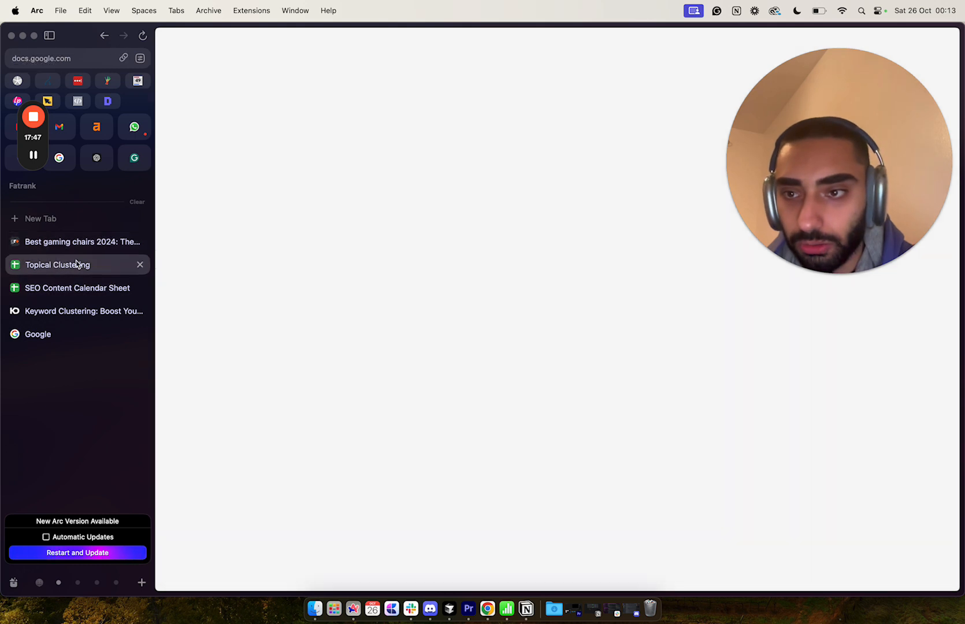
{"action": "type", "text": "Refine Review"}
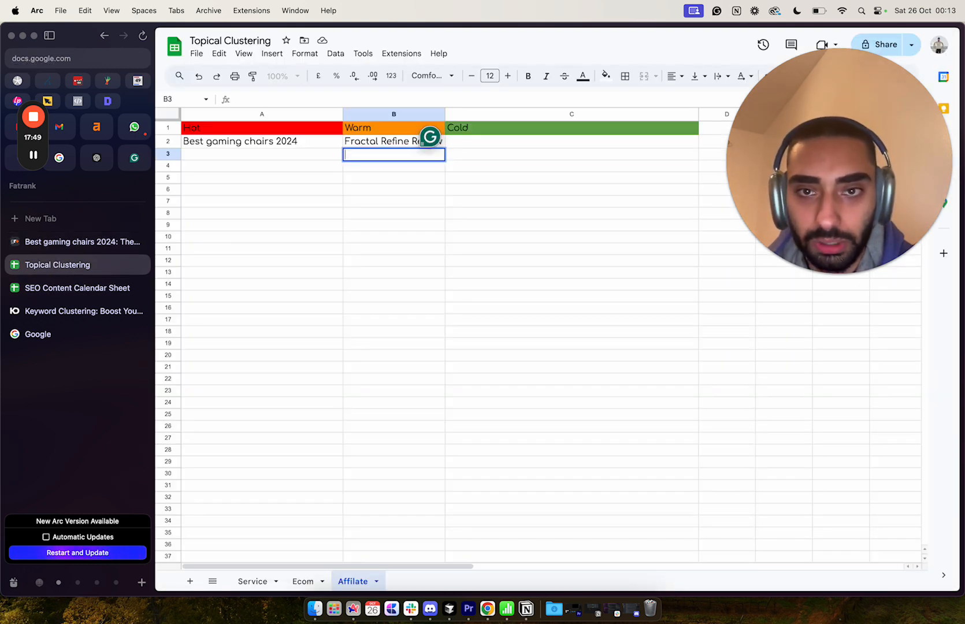
{"action": "key", "text": "super+v"}
{"action": "type", "text": "Review"}
{"action": "key", "text": "Return"}
{"action": "double_click", "coordinate": [444, 114]}
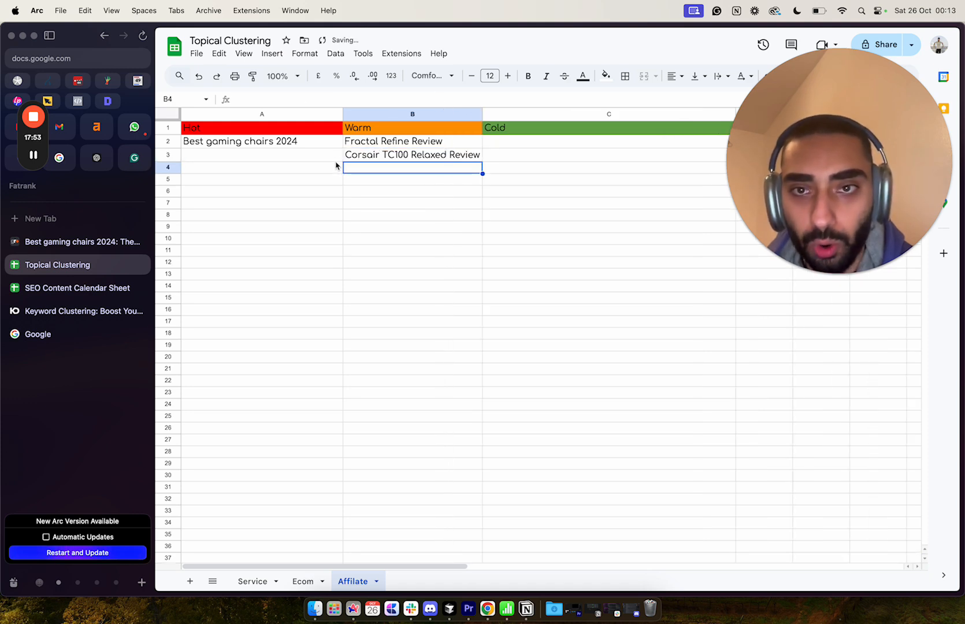
Copy the third chair's name into B4 as "Secretlab Titan Evo 2022 Review" and fit the Warm column's width to its contents.
{"action": "left_click", "coordinate": [129, 239]}
{"action": "scroll", "coordinate": [324, 347], "scroll_direction": "down", "scroll_amount": 10}
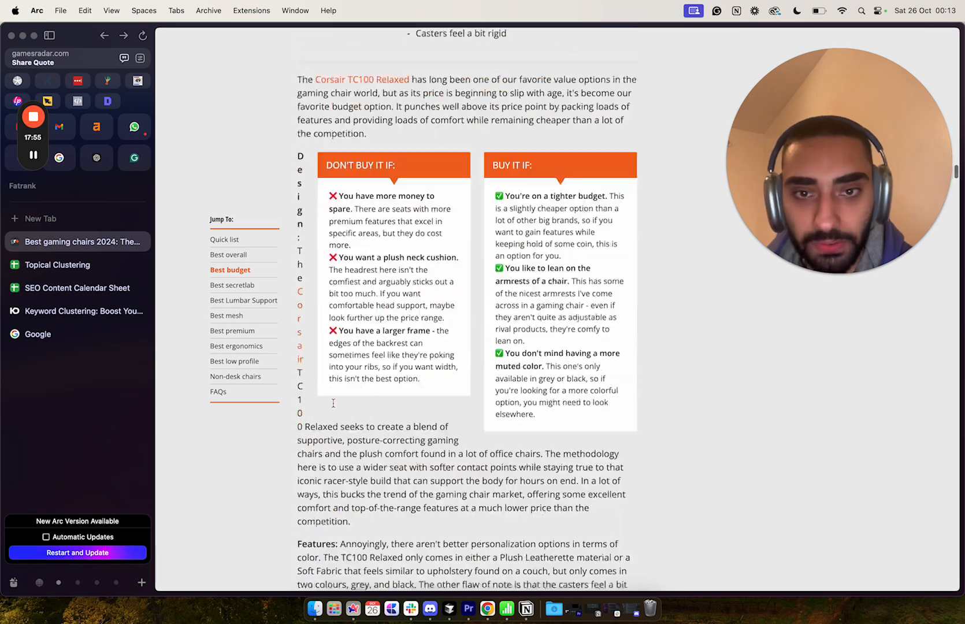
{"action": "scroll", "coordinate": [333, 402], "scroll_direction": "down", "scroll_amount": 10}
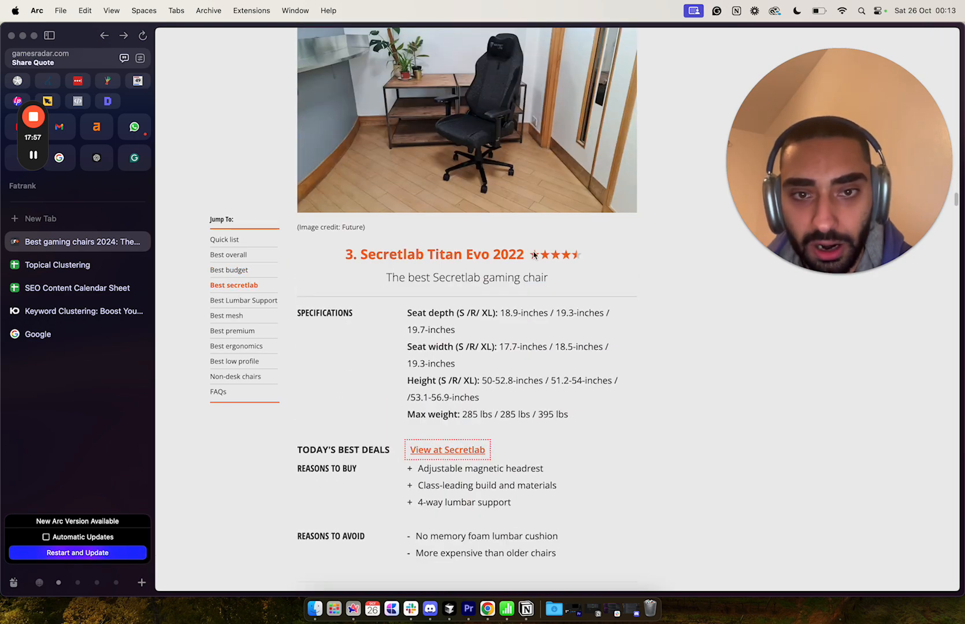
{"action": "left_click_drag", "start_coordinate": [530, 256], "coordinate": [360, 255]}
{"action": "key", "text": "super+c"}
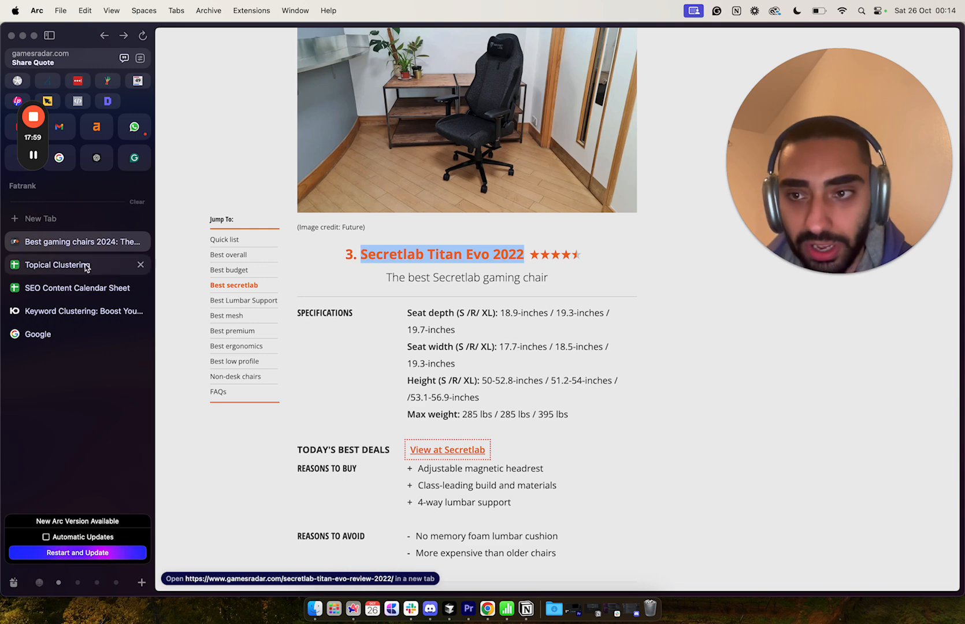
{"action": "left_click", "coordinate": [74, 267]}
{"action": "double_click", "coordinate": [401, 168]}
{"action": "key", "text": "super+v"}
{"action": "type", "text": "Revie"}
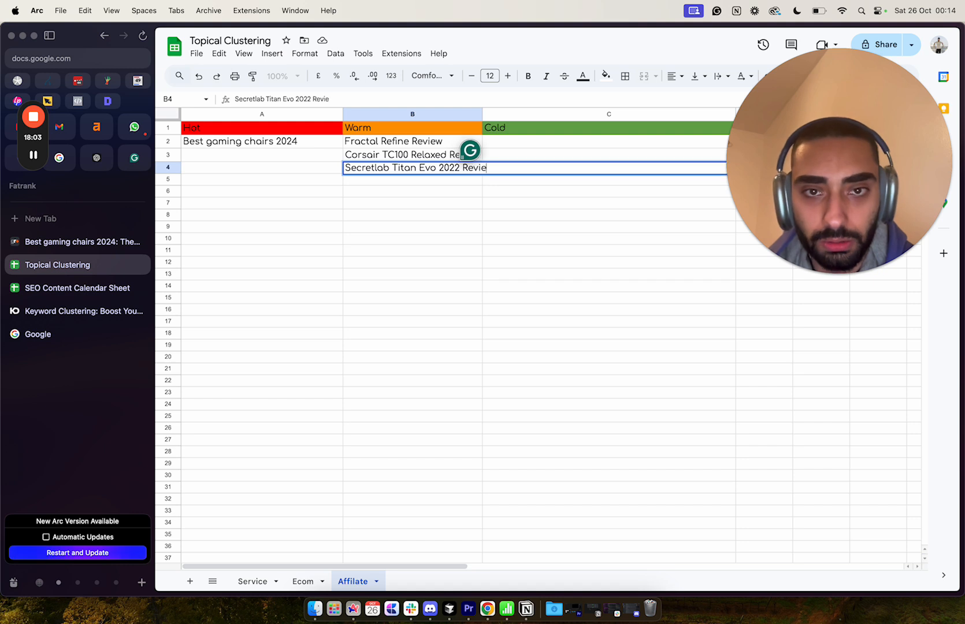
{"action": "key", "text": "Return"}
{"action": "double_click", "coordinate": [480, 113]}
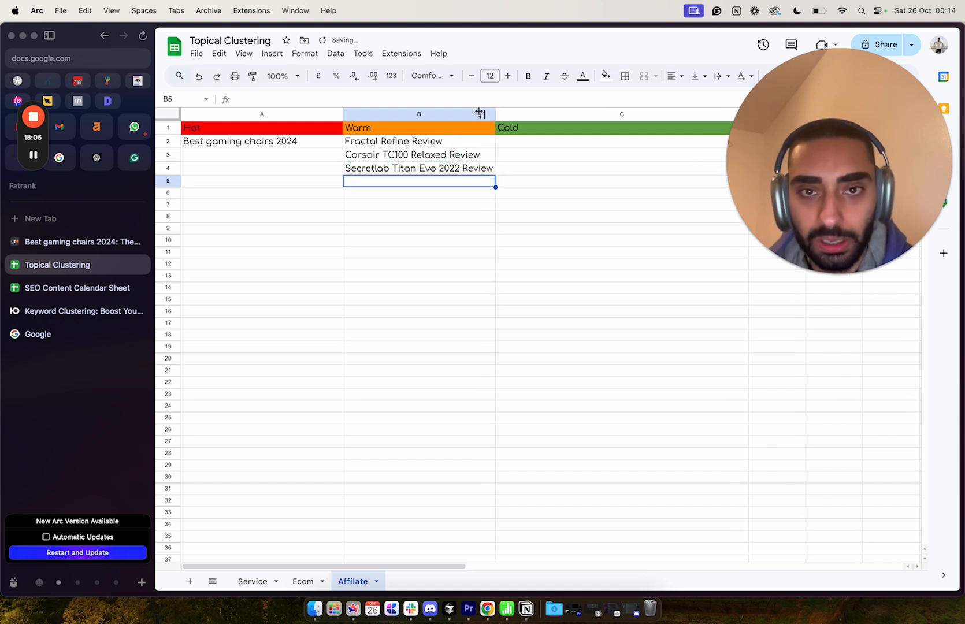
Copy the URL of the GamesRadar+ article and go back to the Google results for "best gaming chairs".
{"action": "left_click", "coordinate": [64, 247]}
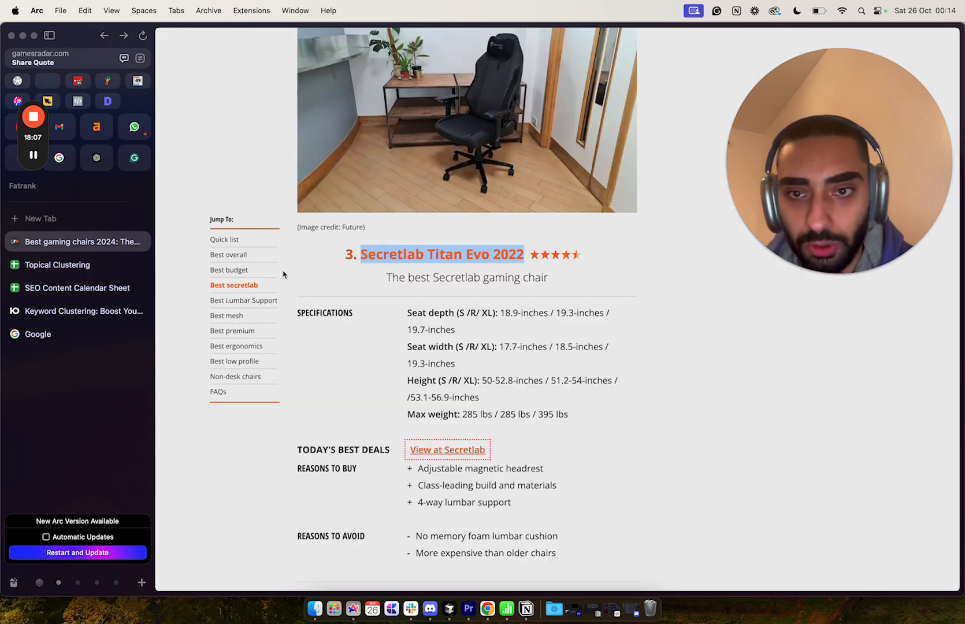
{"action": "scroll", "coordinate": [367, 335], "scroll_direction": "up", "scroll_amount": 10}
{"action": "scroll", "coordinate": [347, 289], "scroll_direction": "left", "scroll_amount": 5}
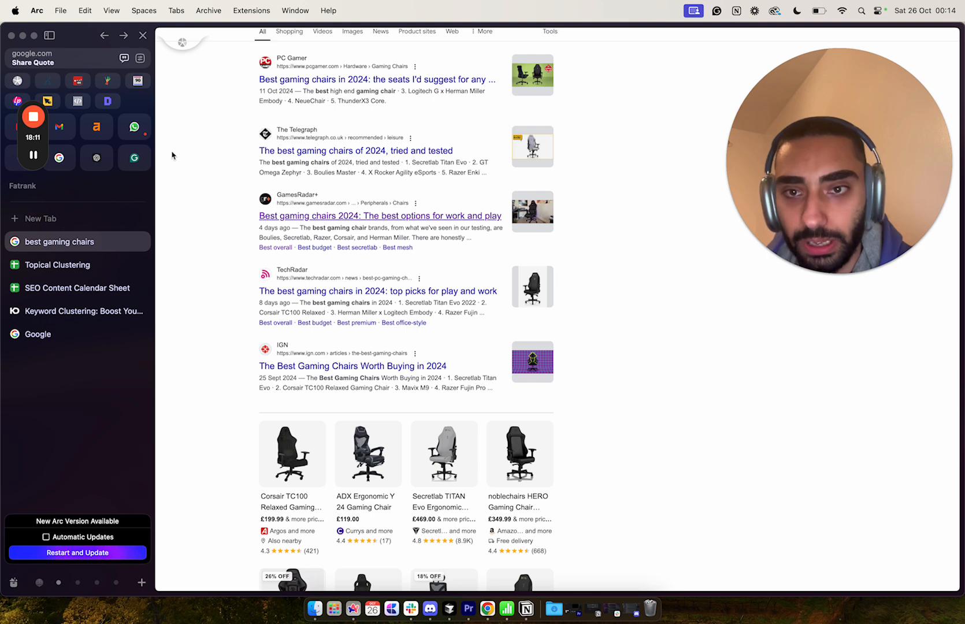
{"action": "scroll", "coordinate": [209, 184], "scroll_direction": "right", "scroll_amount": 5}
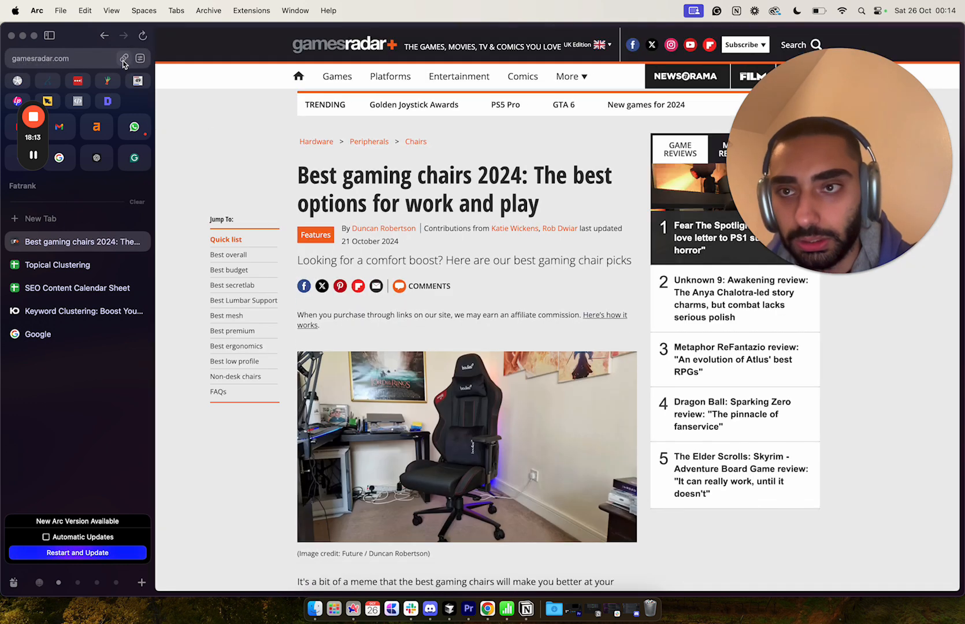
{"action": "key", "text": "super+shift+c"}
{"action": "scroll", "coordinate": [341, 171], "scroll_direction": "left", "scroll_amount": 3}
{"action": "scroll", "coordinate": [361, 164], "scroll_direction": "up", "scroll_amount": 2}
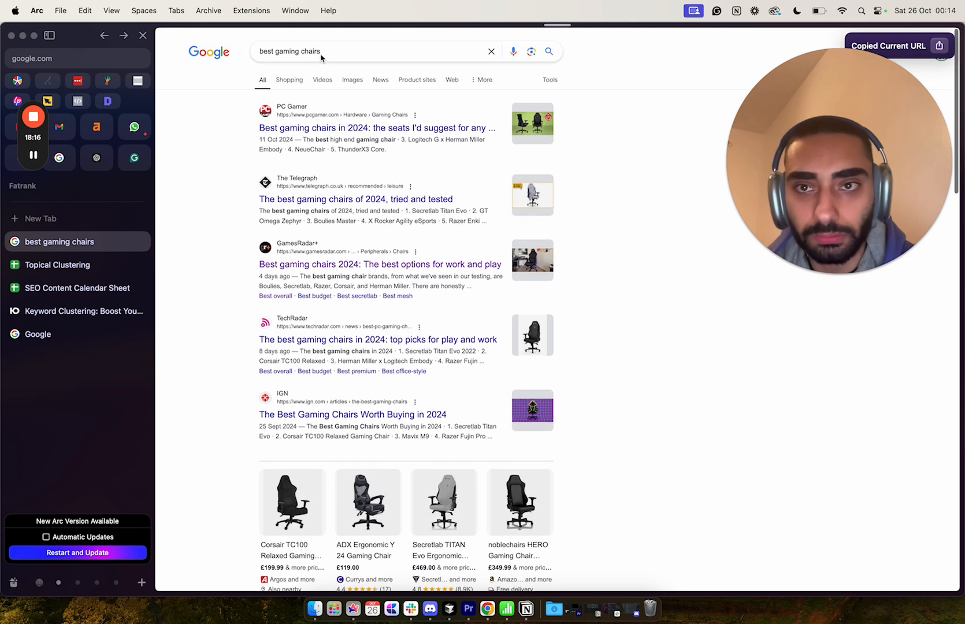
{"action": "triple_click", "coordinate": [317, 51]}
{"action": "type", "text": "site:"}
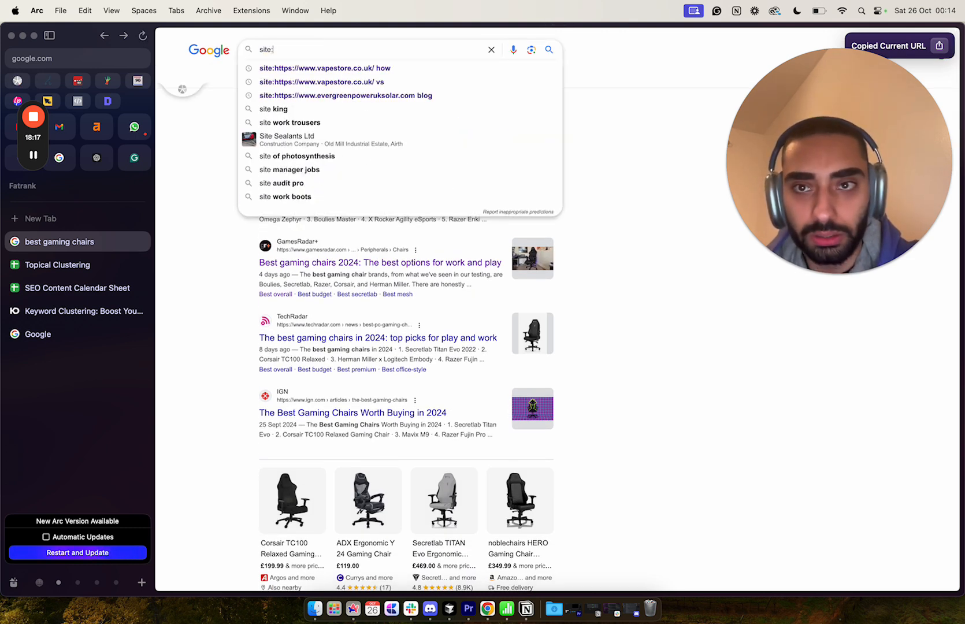
{"action": "key", "text": "super+v"}
{"action": "left_click_drag", "start_coordinate": [366, 49], "coordinate": [428, 50]}
{"action": "key", "text": "BackSpace"}
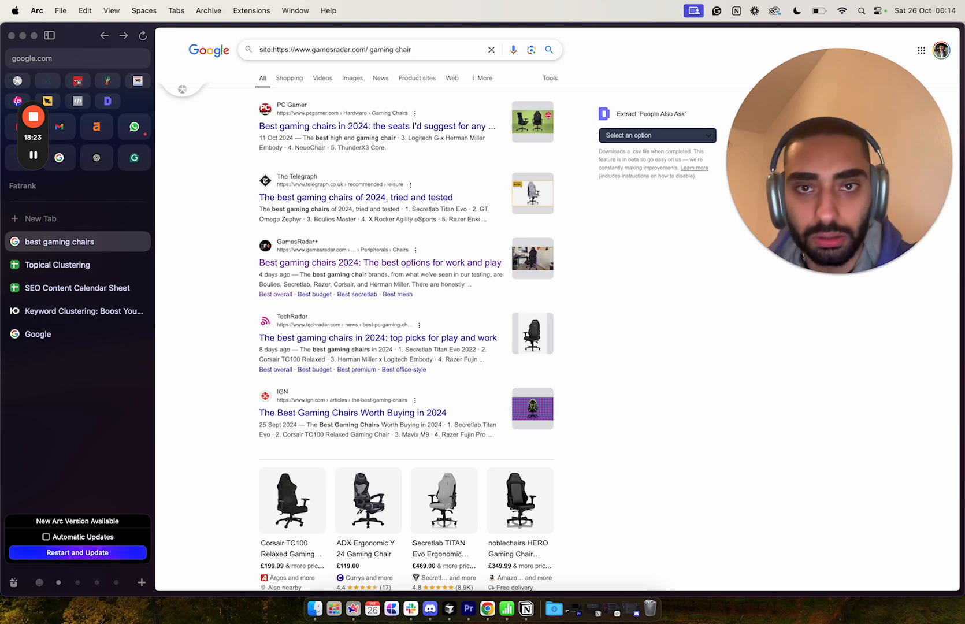
{"action": "key", "text": "Return"}
{"action": "scroll", "coordinate": [243, 286], "scroll_direction": "down", "scroll_amount": 3}
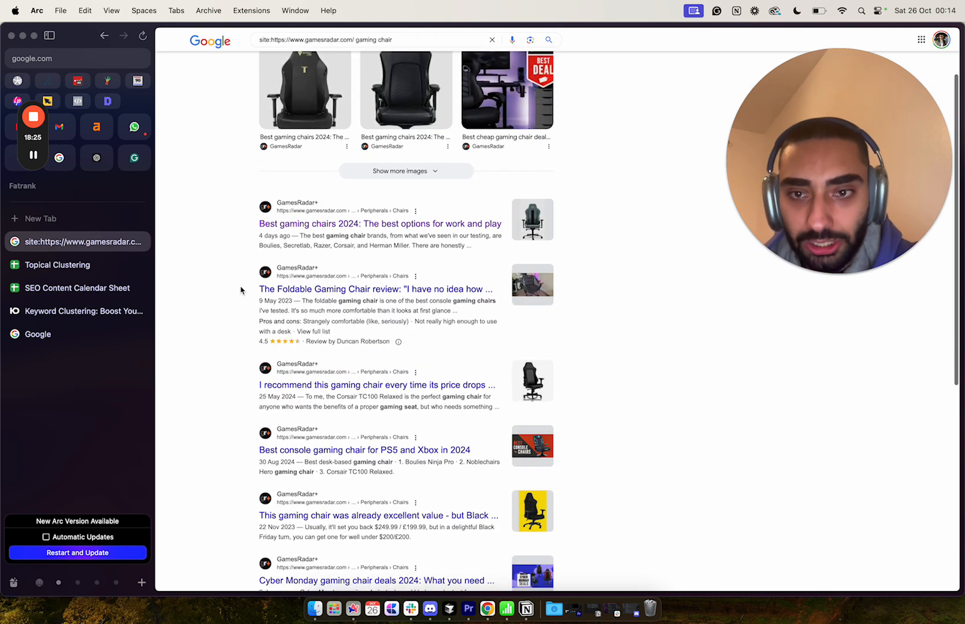
{"action": "scroll", "coordinate": [240, 290], "scroll_direction": "down", "scroll_amount": 3}
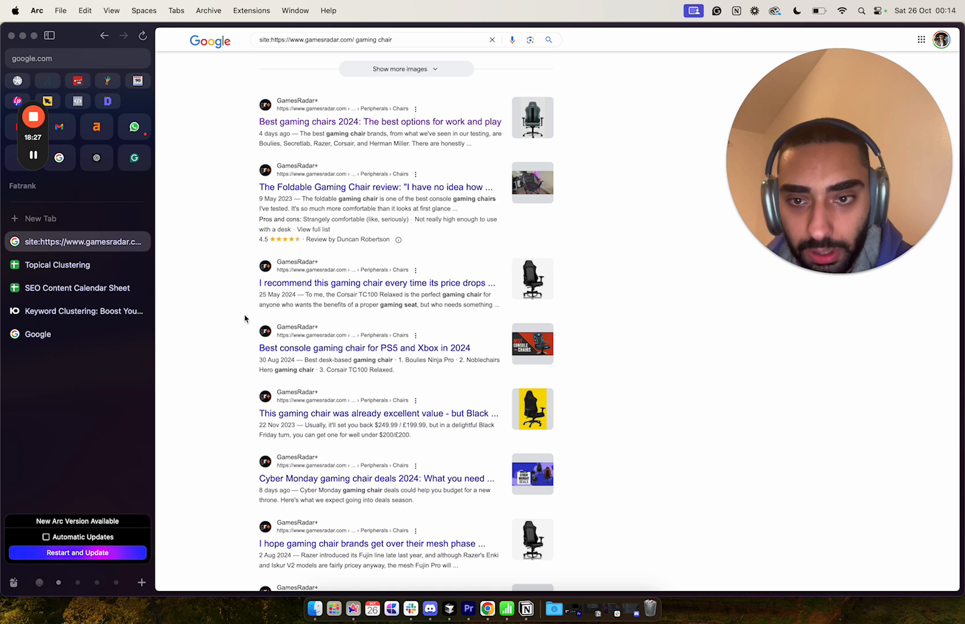
Look through the rest of the GamesRadar+ gaming chair results and open the second results page.
{"action": "scroll", "coordinate": [242, 329], "scroll_direction": "down", "scroll_amount": 2}
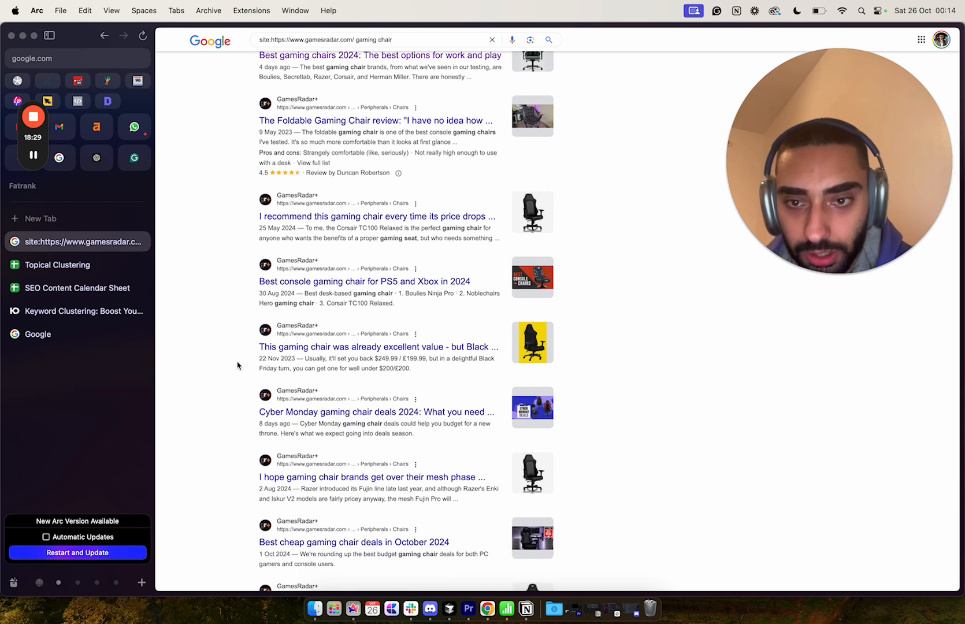
{"action": "scroll", "coordinate": [236, 365], "scroll_direction": "down", "scroll_amount": 5}
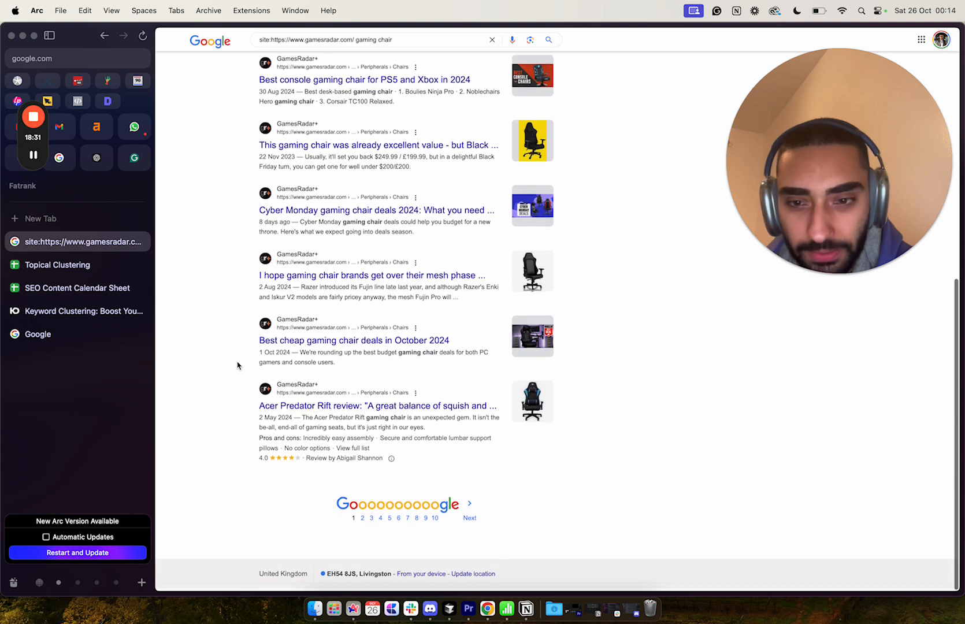
{"action": "left_click", "coordinate": [471, 519]}
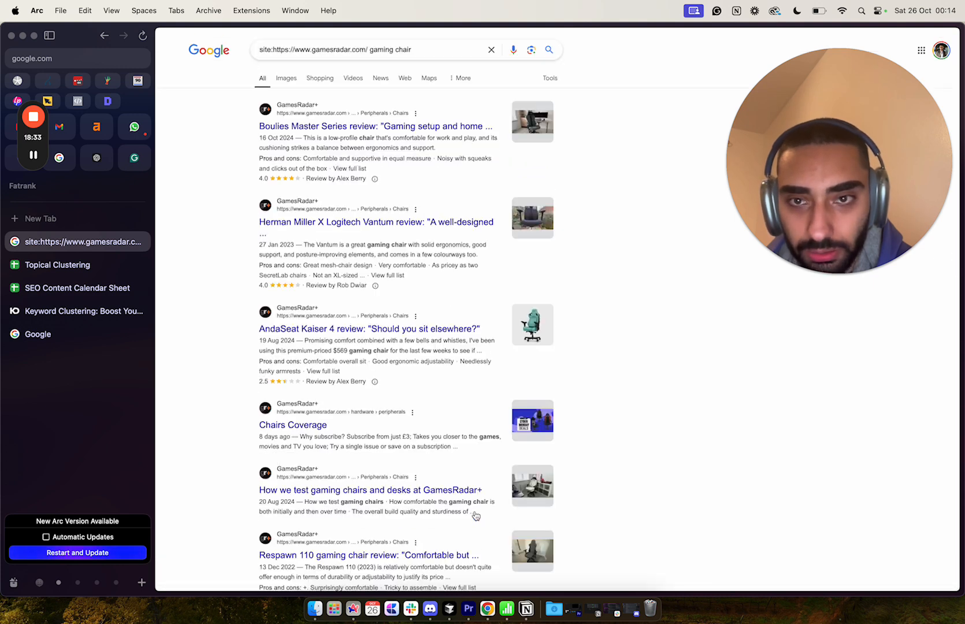
Enter "How to clean your gaming chair" in C2, the first Cold keyword of the Affilate sheet in Topical Clustering.
{"action": "left_click", "coordinate": [52, 288]}
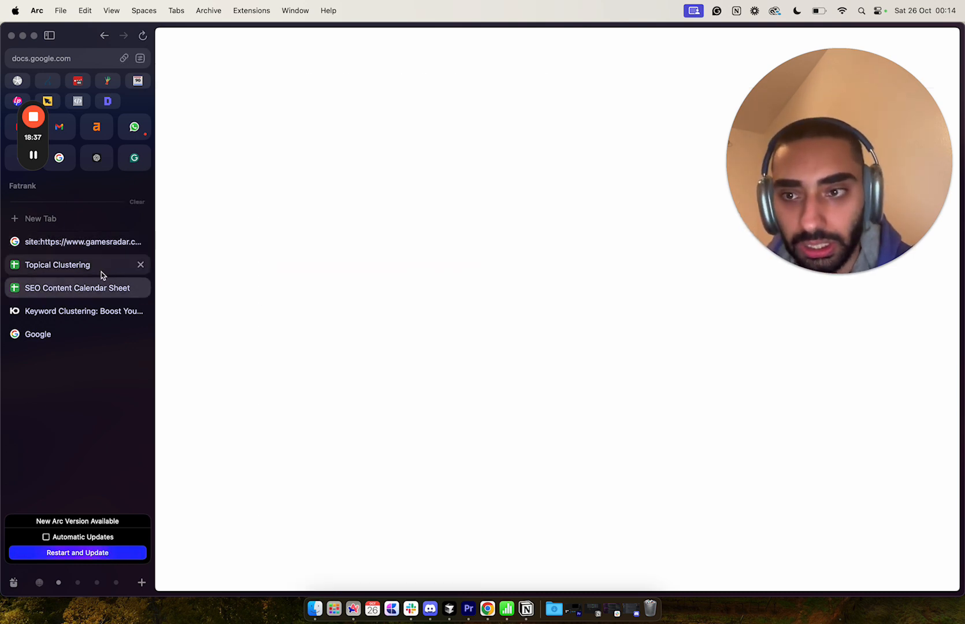
{"action": "left_click", "coordinate": [84, 266]}
{"action": "left_click", "coordinate": [532, 142]}
{"action": "type", "text": "How to clean"}
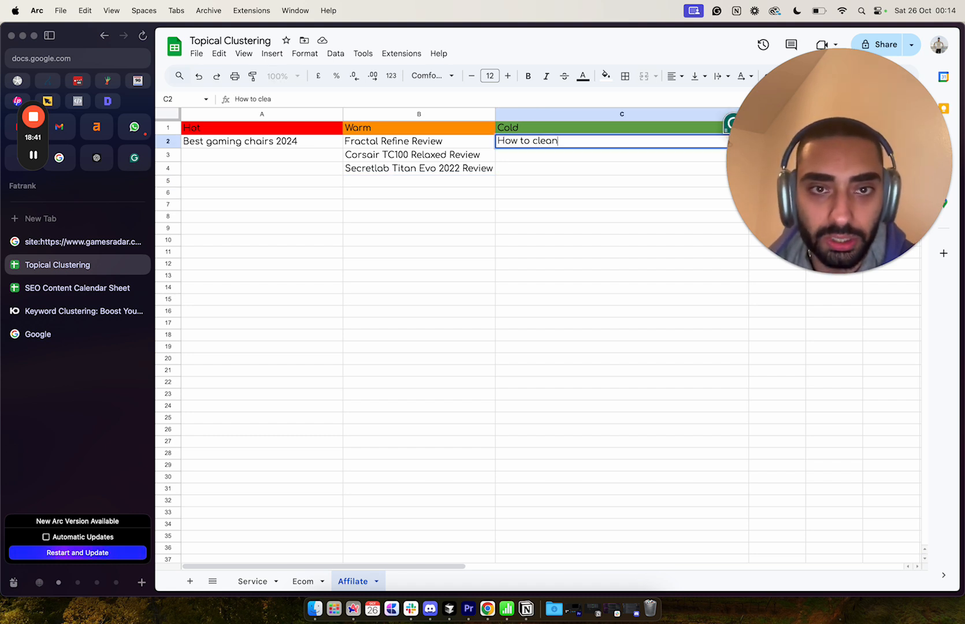
{"action": "type", "text": " your gaming chai"}
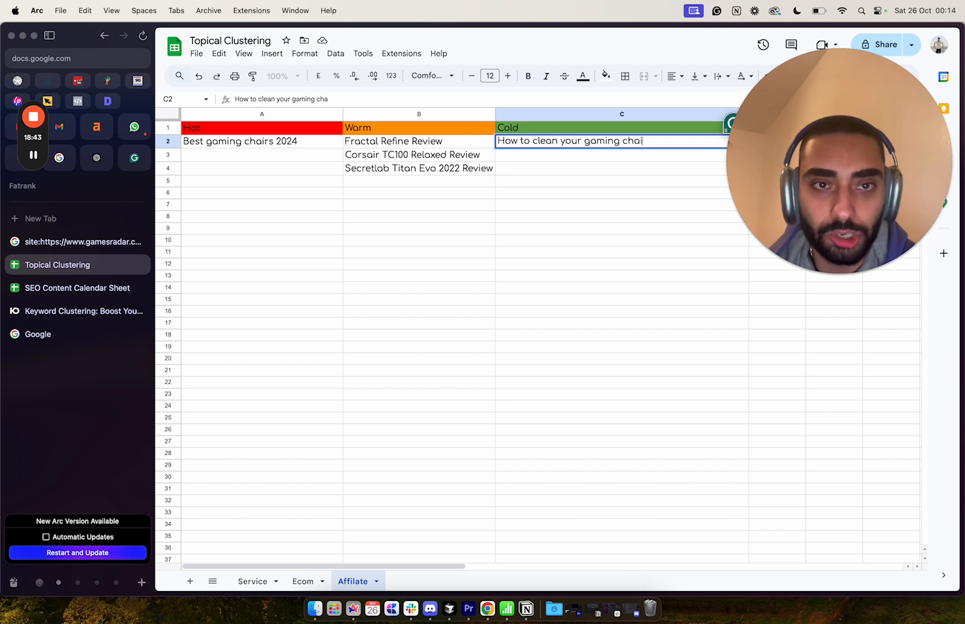
{"action": "type", "text": "r"}
{"action": "key", "text": "Return"}
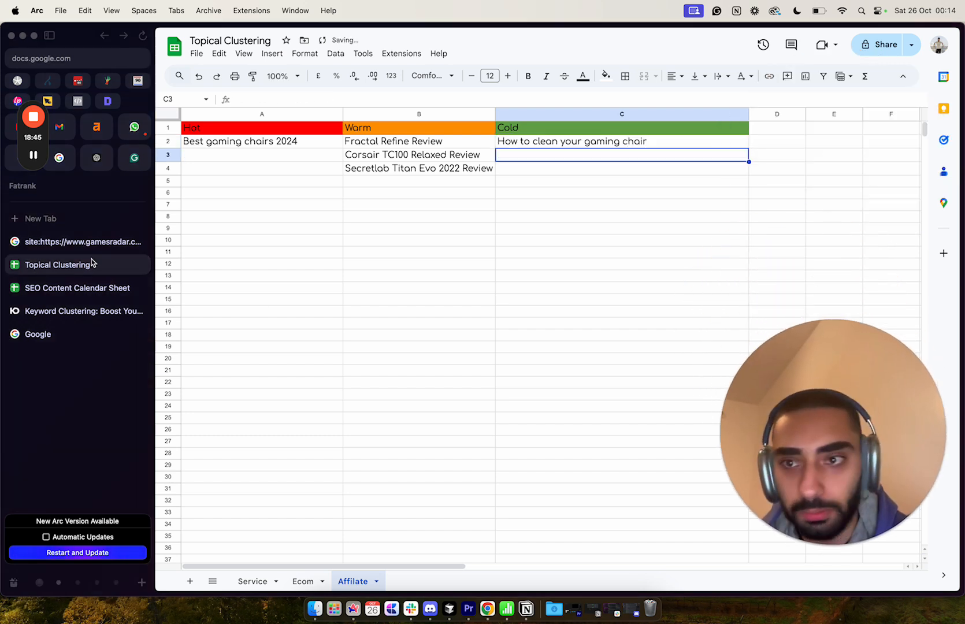
{"action": "double_click", "coordinate": [522, 157]}
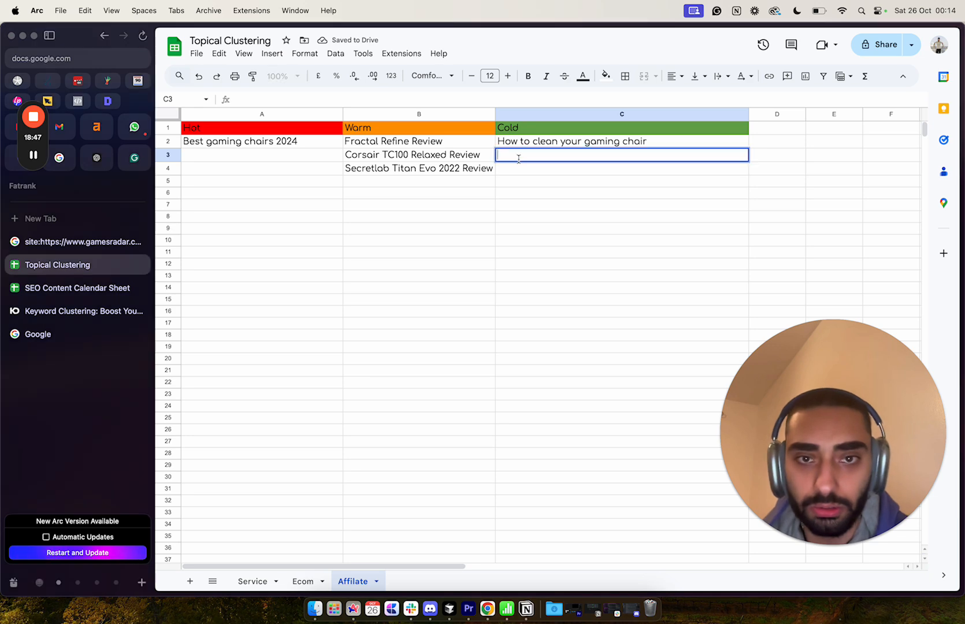
{"action": "left_click", "coordinate": [86, 241]}
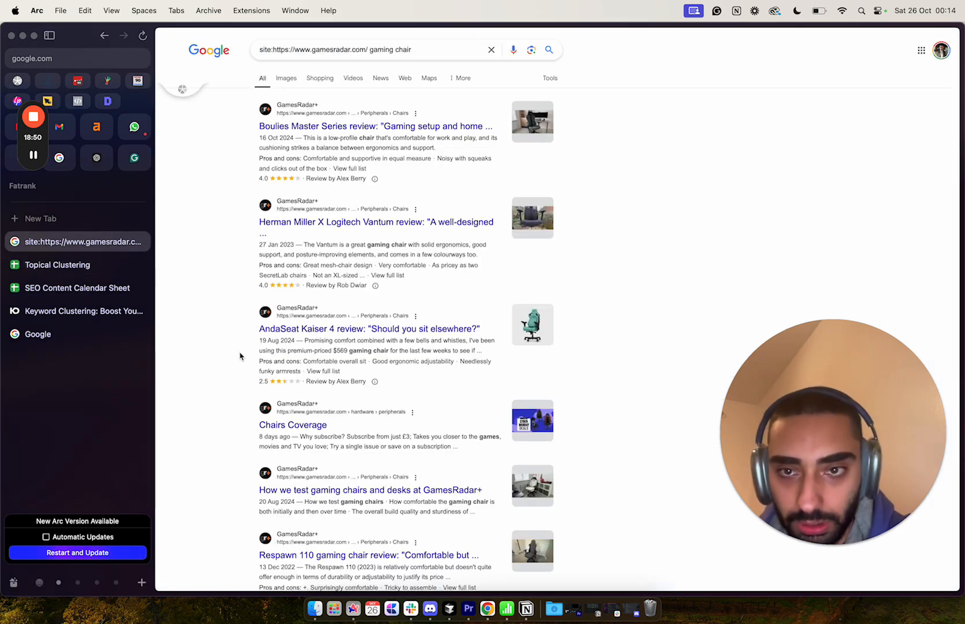
{"action": "scroll", "coordinate": [245, 343], "scroll_direction": "down", "scroll_amount": 10}
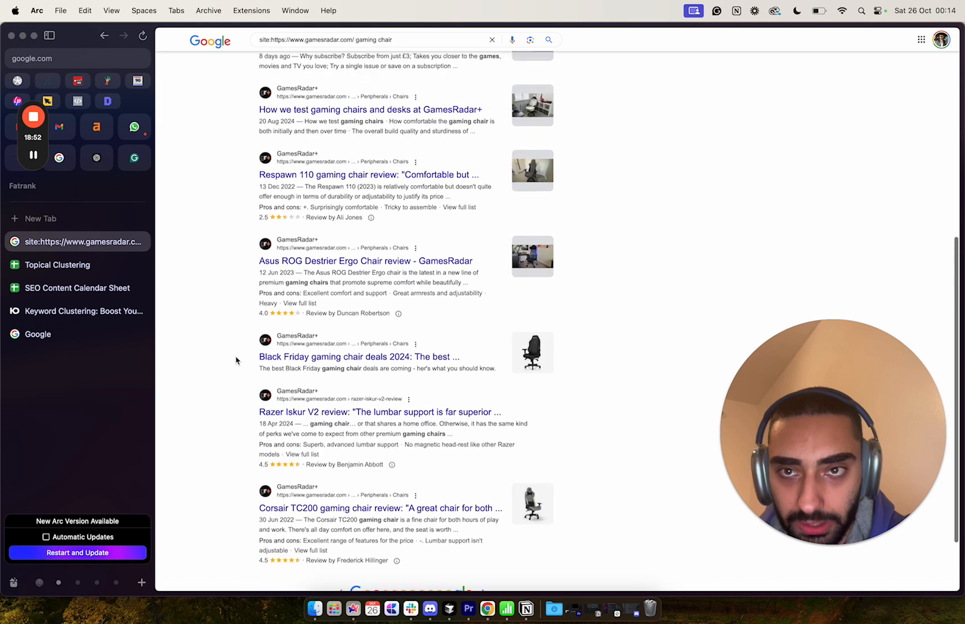
{"action": "scroll", "coordinate": [236, 361], "scroll_direction": "up", "scroll_amount": 1}
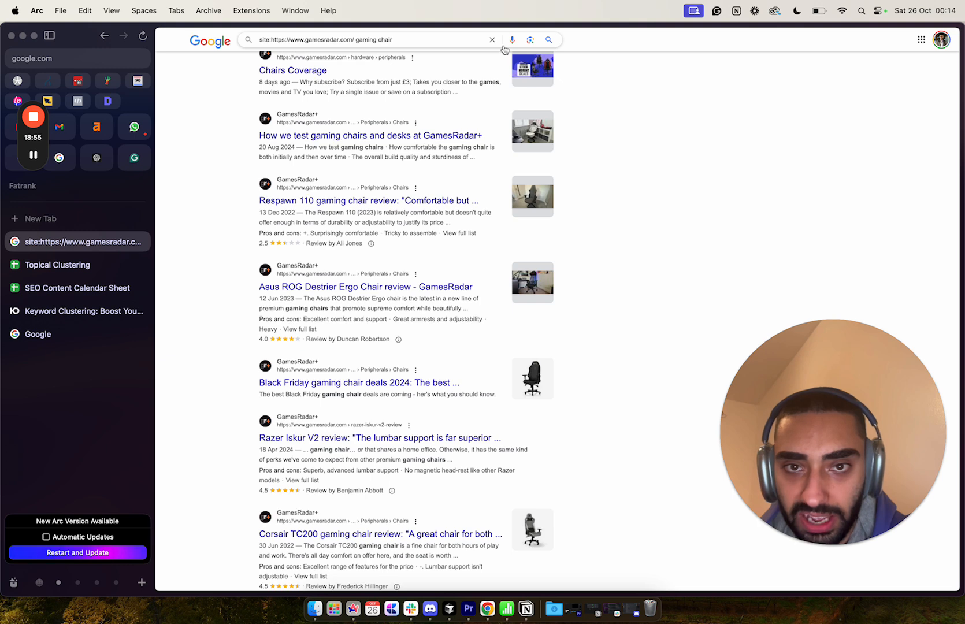
{"action": "left_click", "coordinate": [418, 39]}
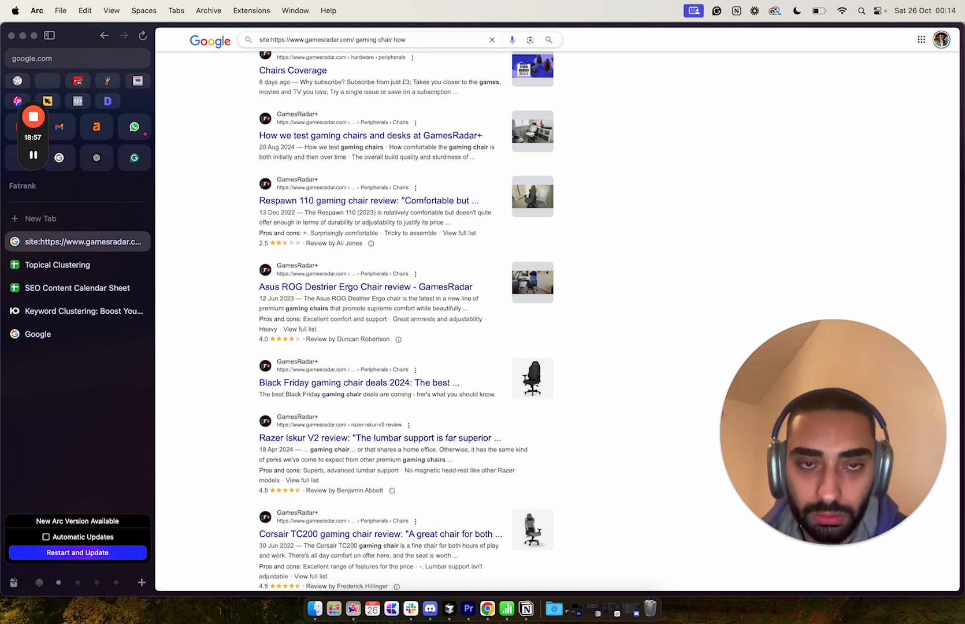
{"action": "type", "text": "\"how\""}
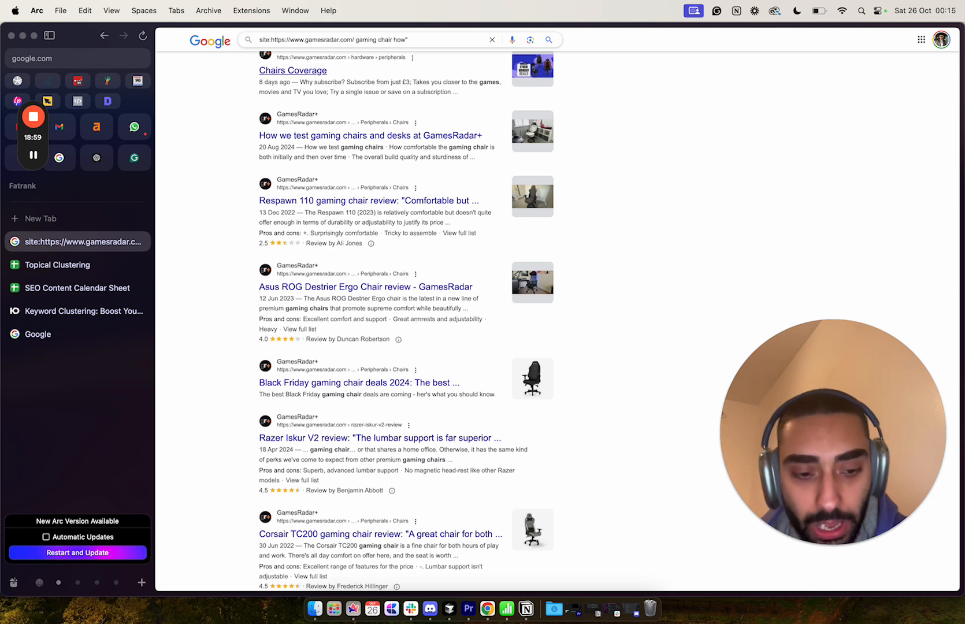
{"action": "key", "text": "Return"}
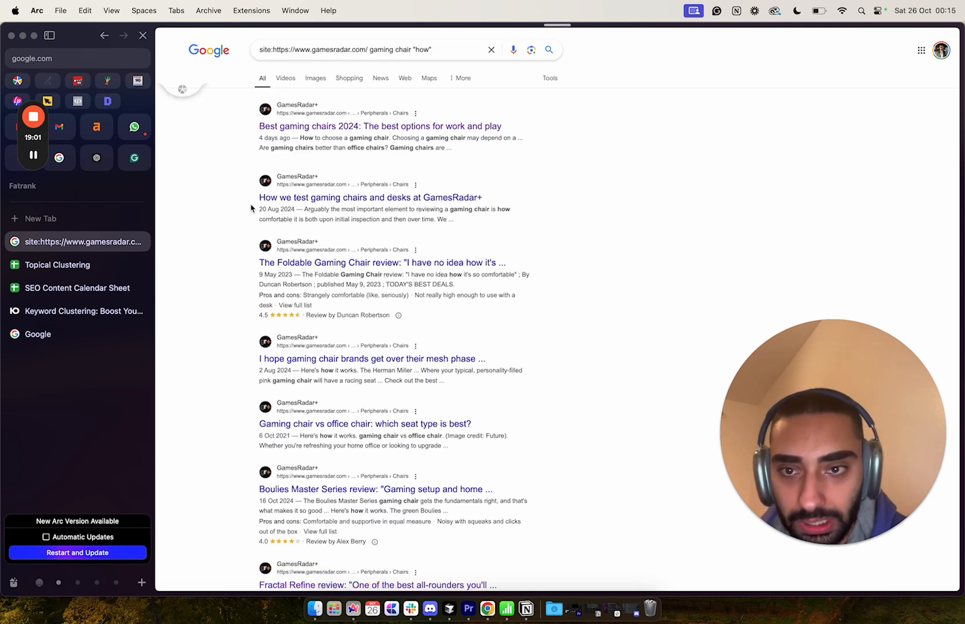
Copy the title "Should you buy a mesh or leather gaming chair?" from the second results page into C3 of the Cold column.
{"action": "scroll", "coordinate": [251, 208], "scroll_direction": "down", "scroll_amount": 8}
{"action": "scroll", "coordinate": [249, 247], "scroll_direction": "down", "scroll_amount": 8}
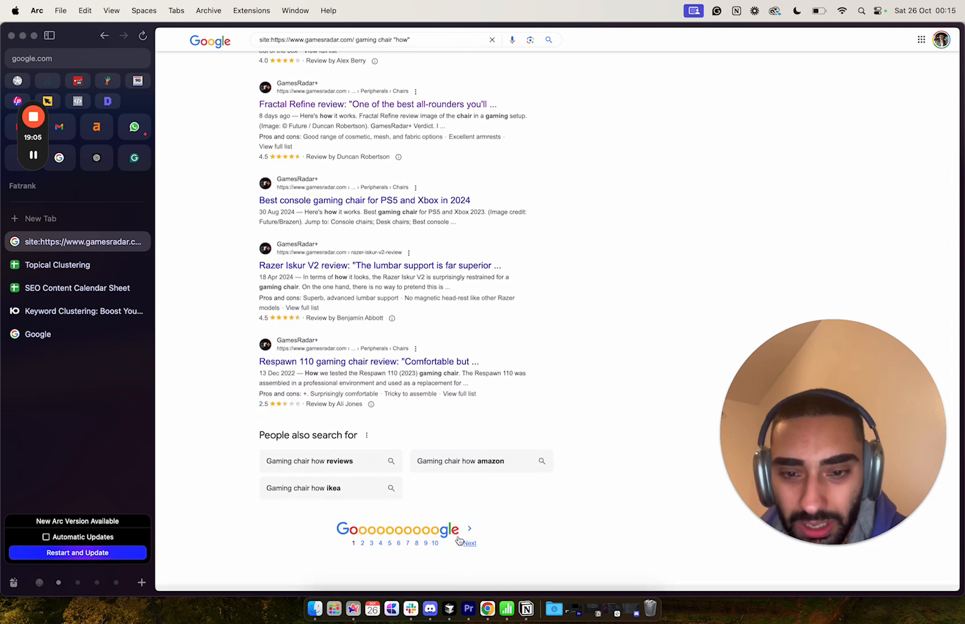
{"action": "left_click", "coordinate": [469, 540]}
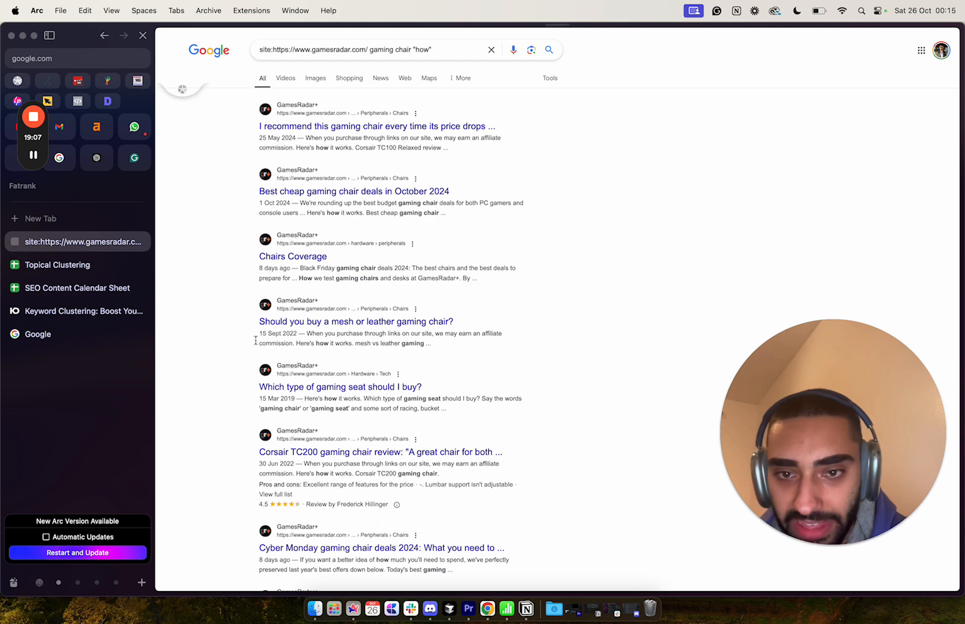
{"action": "left_click_drag", "start_coordinate": [252, 326], "coordinate": [455, 325]}
{"action": "key", "text": "super+c"}
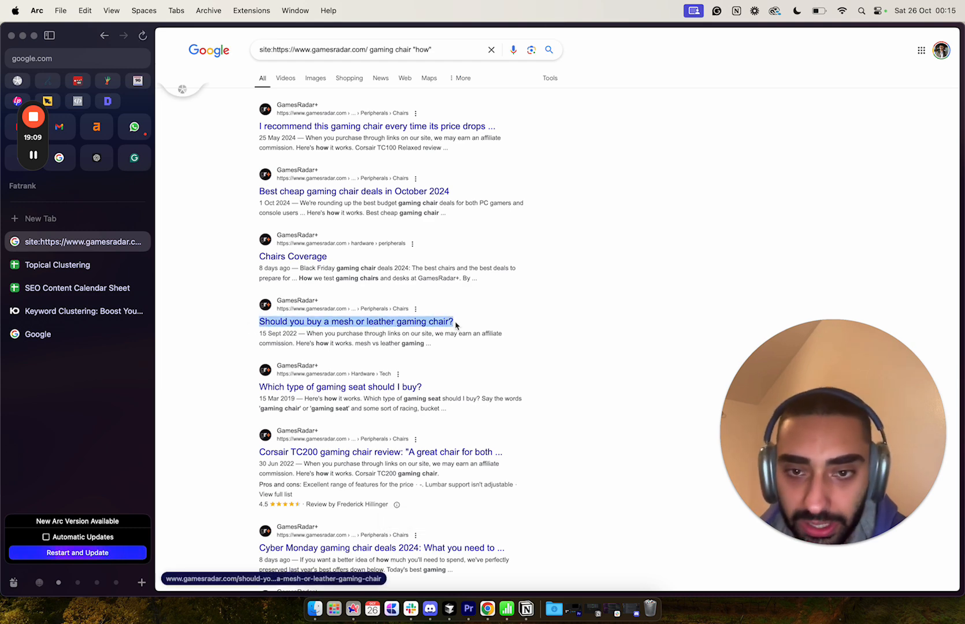
{"action": "left_click", "coordinate": [80, 265]}
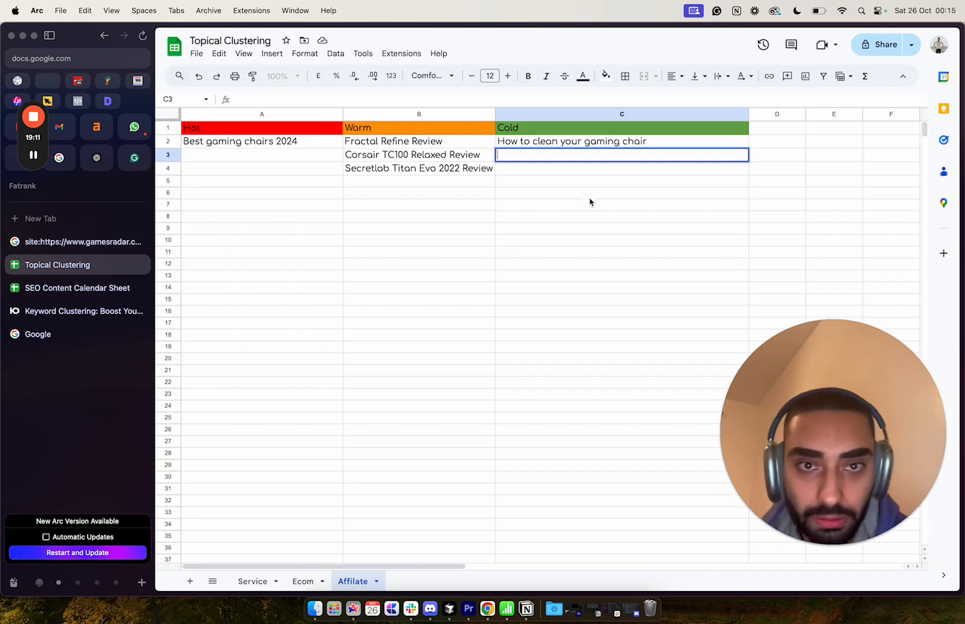
{"action": "key", "text": "super+shift+v"}
{"action": "key", "text": "Return"}
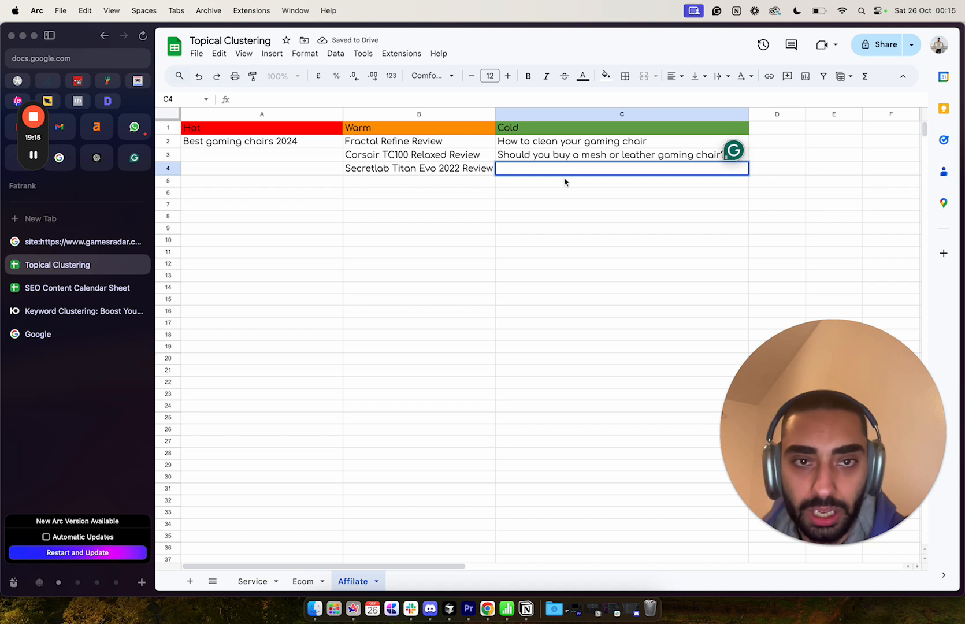
Enter "How to clean mesh gaming chair?" in C4 of the Cold column.
{"action": "type", "text": "How to "}
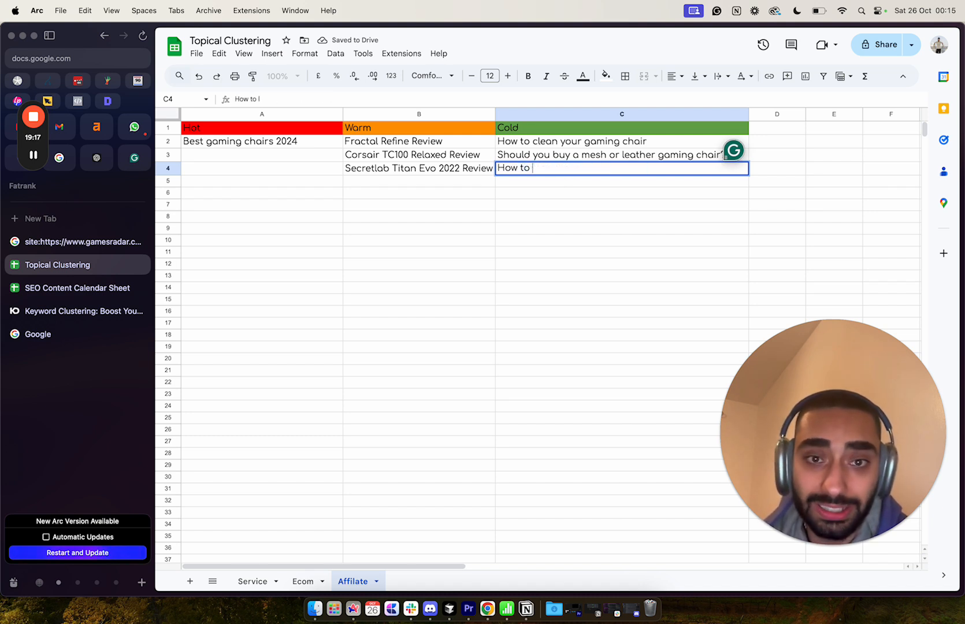
{"action": "type", "text": "clean mesh gaming chair?"}
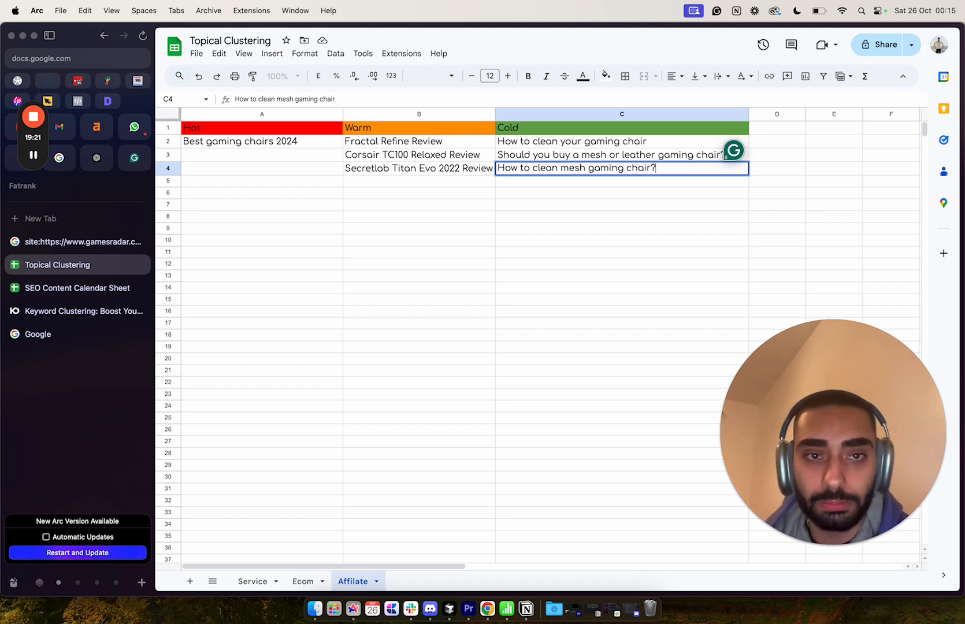
{"action": "key", "text": "Return"}
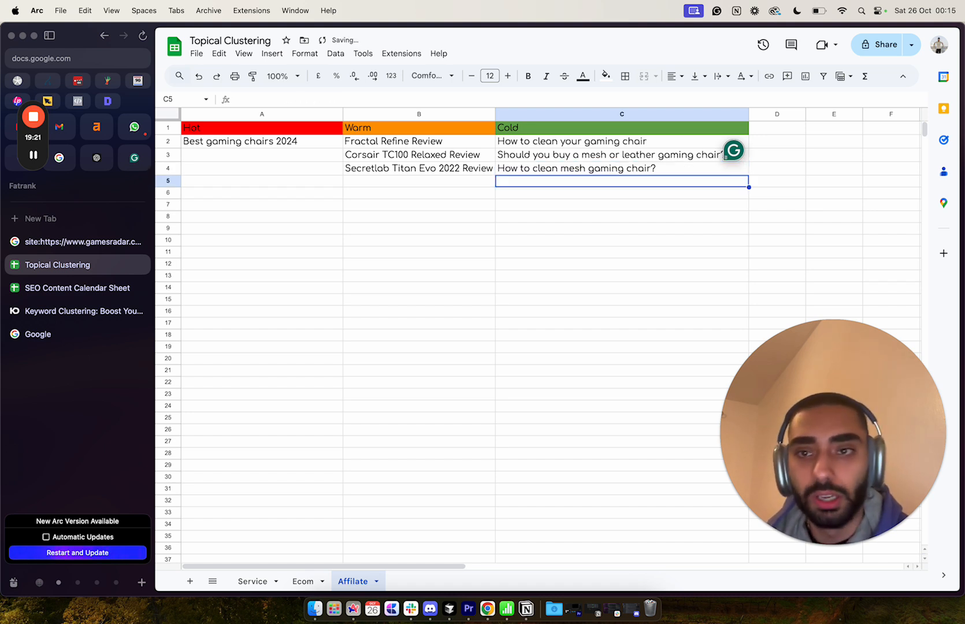
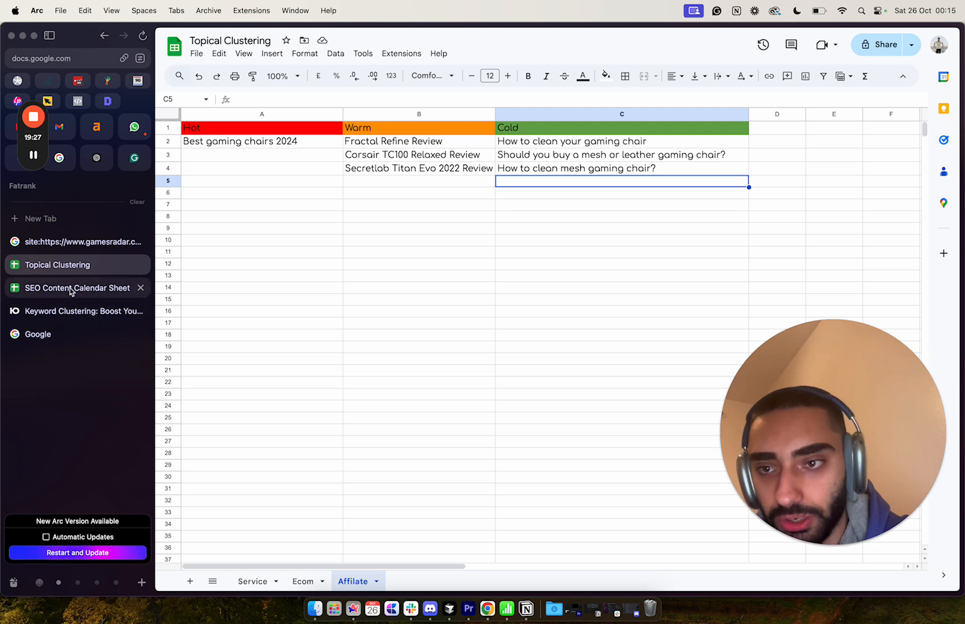
Copy the Service sheet's Warm keywords (B2:B4) into A3:A5 of Content Pipeline in SEO Content Calendar Sheet and select their funnel stages.
{"action": "left_click", "coordinate": [72, 289]}
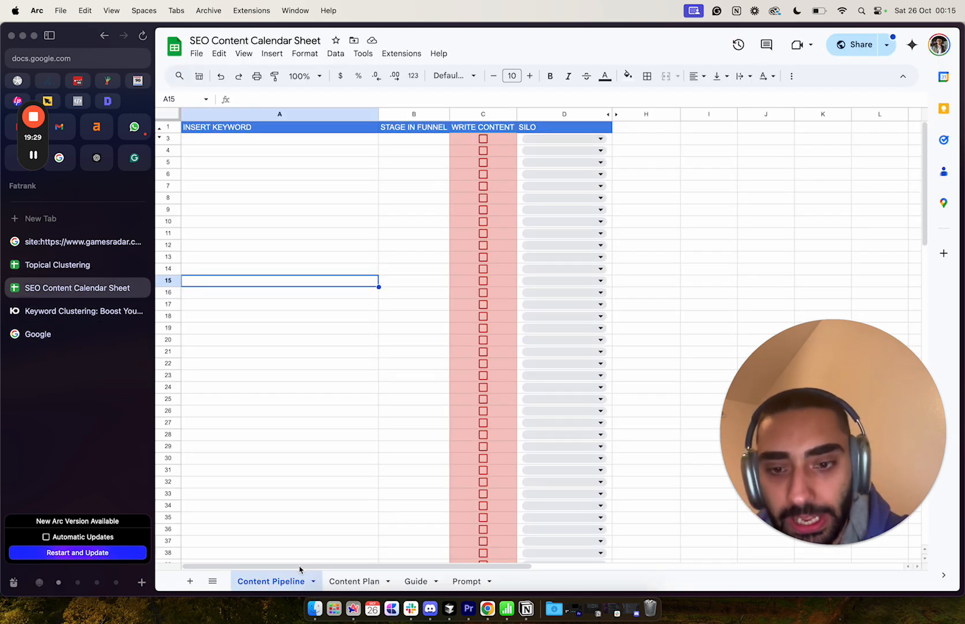
{"action": "left_click", "coordinate": [349, 579]}
{"action": "left_click", "coordinate": [273, 580]}
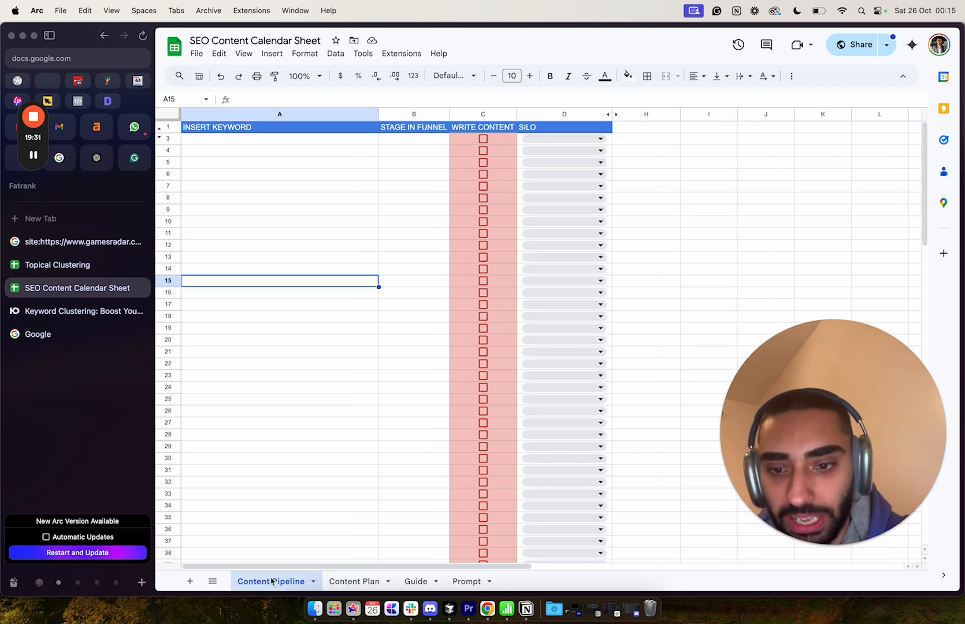
{"action": "left_click", "coordinate": [60, 265]}
{"action": "left_click", "coordinate": [252, 581]}
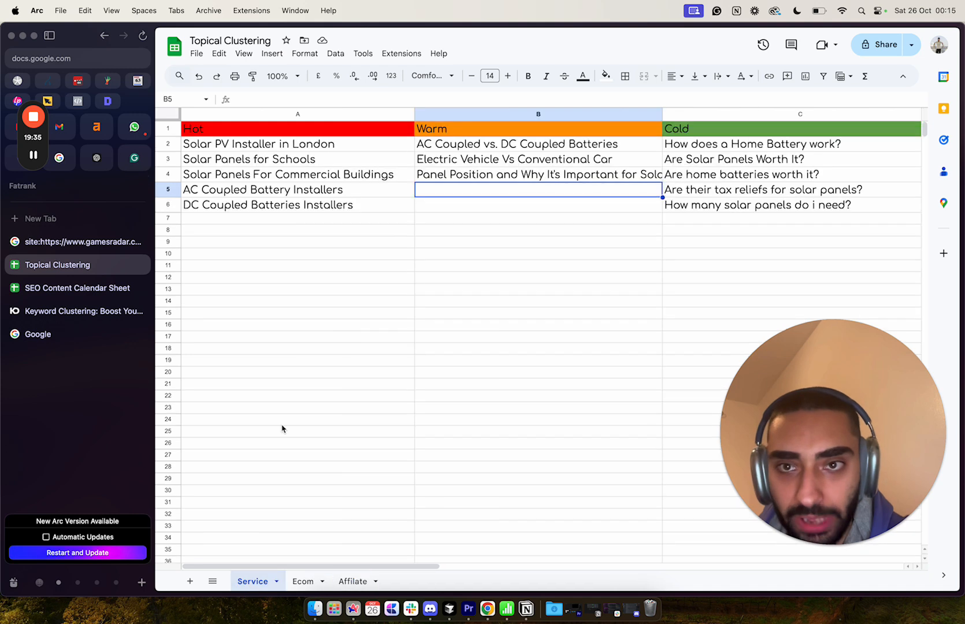
{"action": "left_click_drag", "start_coordinate": [505, 145], "coordinate": [505, 179]}
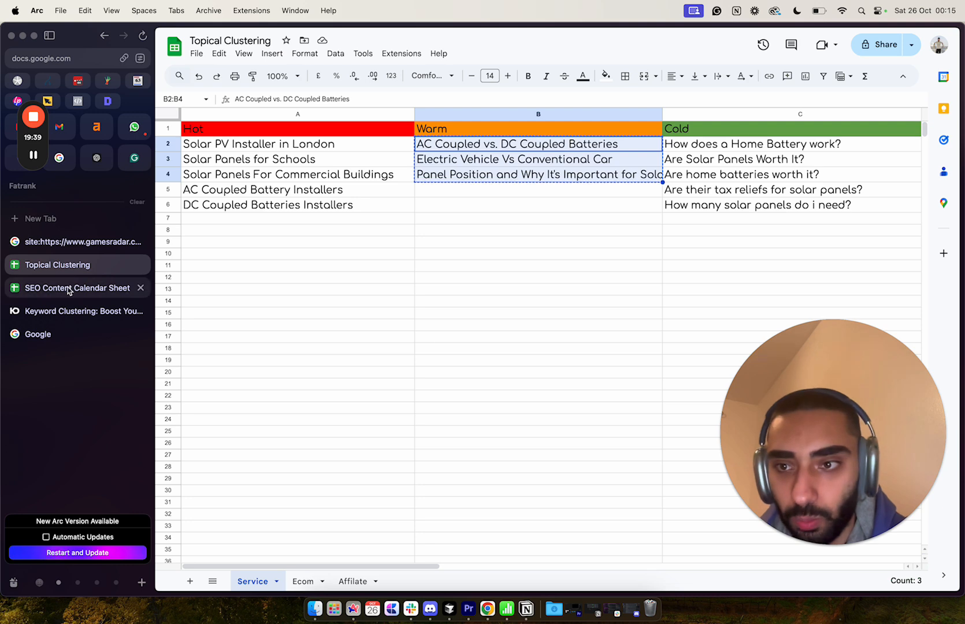
{"action": "left_click", "coordinate": [71, 288]}
{"action": "left_click", "coordinate": [234, 142]}
{"action": "key", "text": "super+v"}
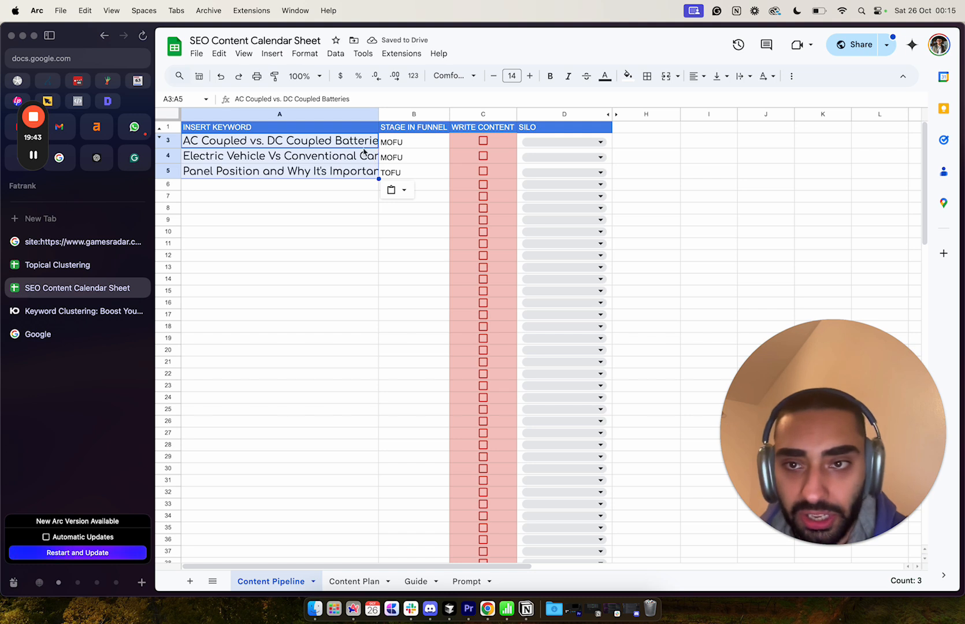
{"action": "left_click", "coordinate": [295, 209]}
{"action": "left_click_drag", "start_coordinate": [406, 147], "coordinate": [406, 168]}
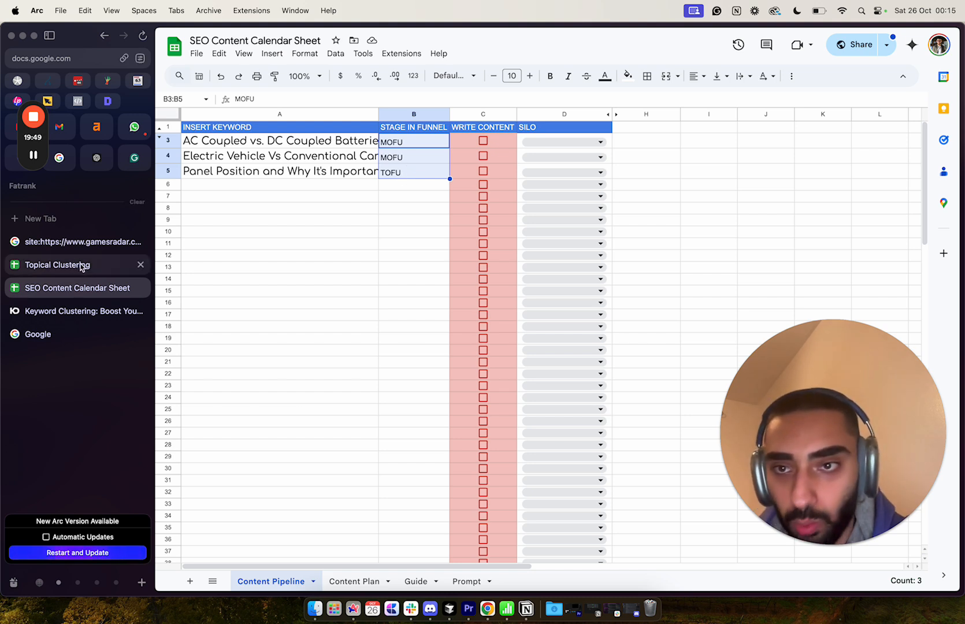
Copy "Nicotine Pouch Review" and "Disposable vs Refillable Vape" from the Ecom sheet into A6:A7 of Content Pipeline and select funnel stages B3:B7.
{"action": "key", "text": "ctrl+Tab"}
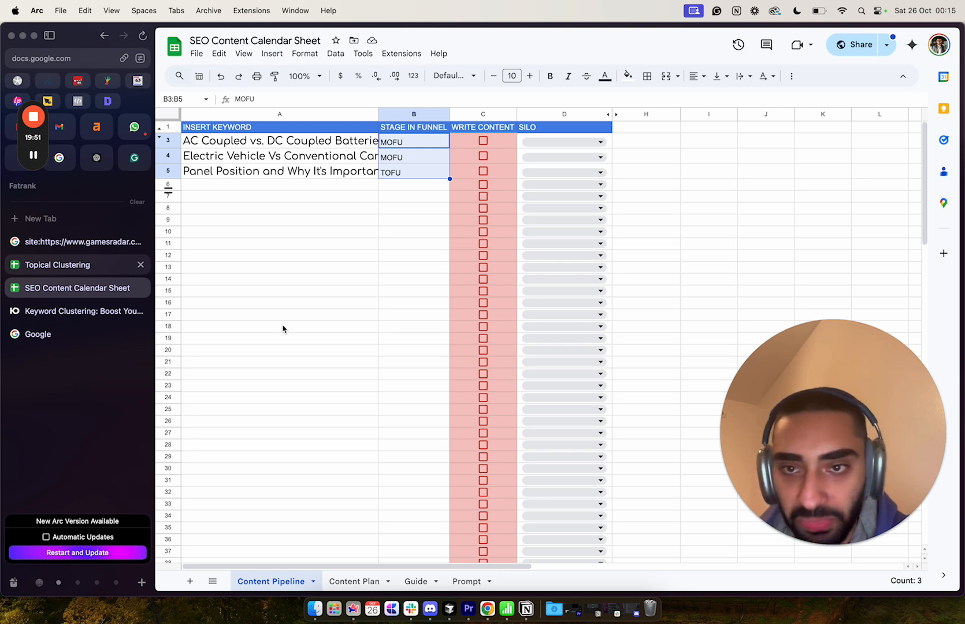
{"action": "left_click", "coordinate": [303, 581]}
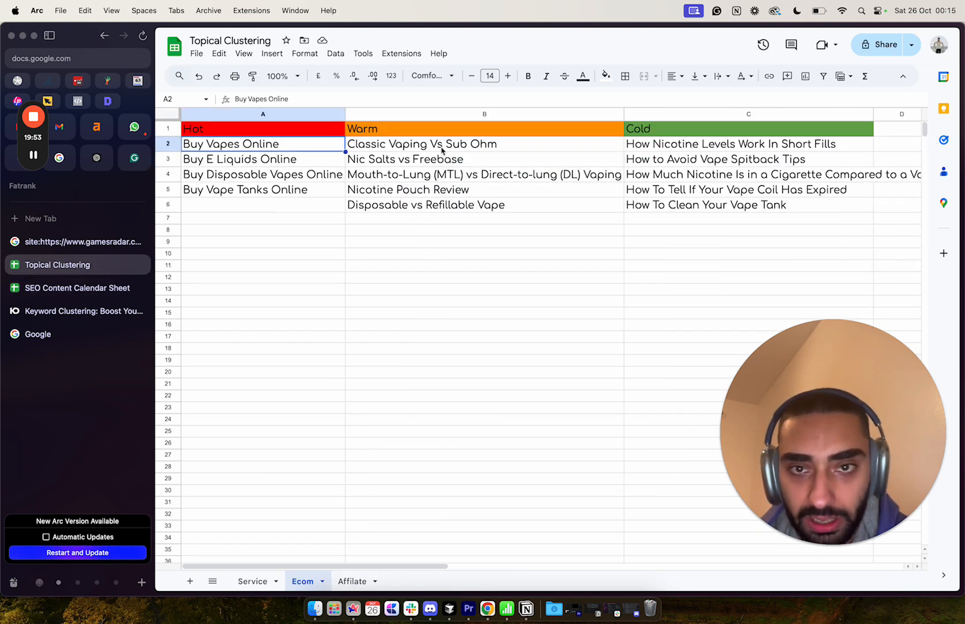
{"action": "left_click_drag", "start_coordinate": [412, 207], "coordinate": [409, 189]}
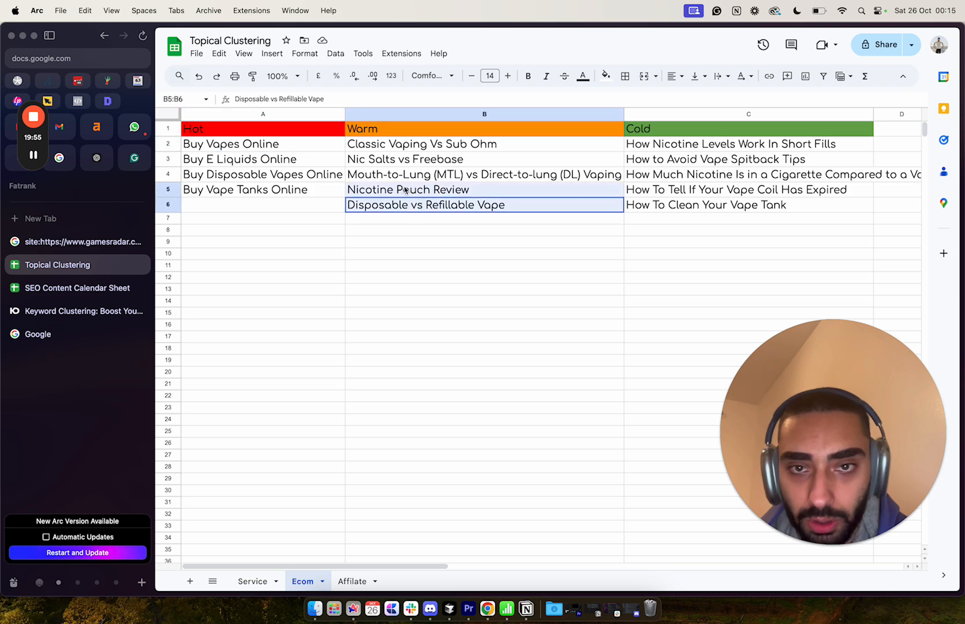
{"action": "key", "text": "cmd+c"}
{"action": "left_click", "coordinate": [77, 287]}
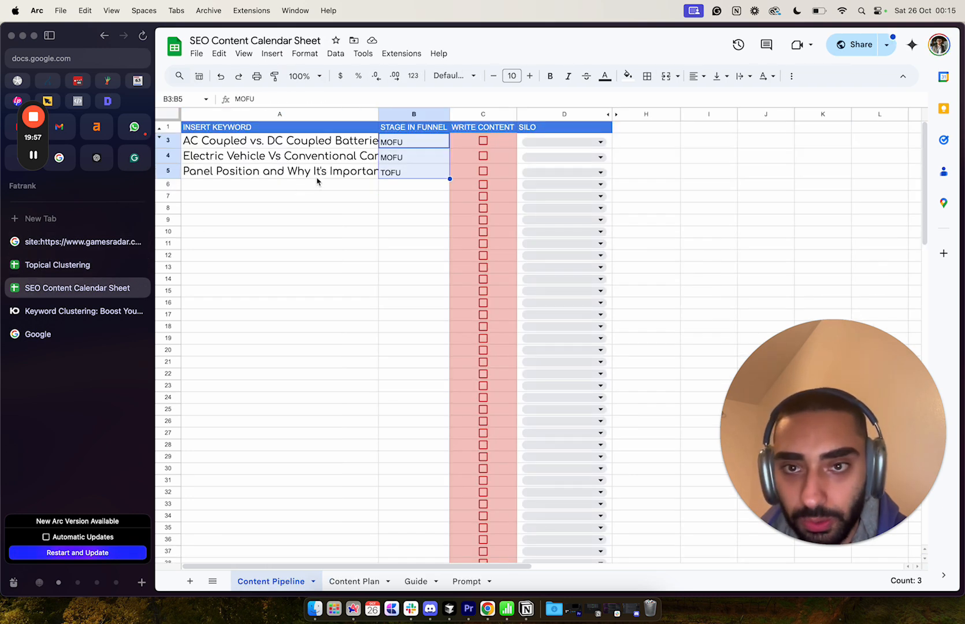
{"action": "left_click", "coordinate": [306, 190]}
{"action": "key", "text": "super+v"}
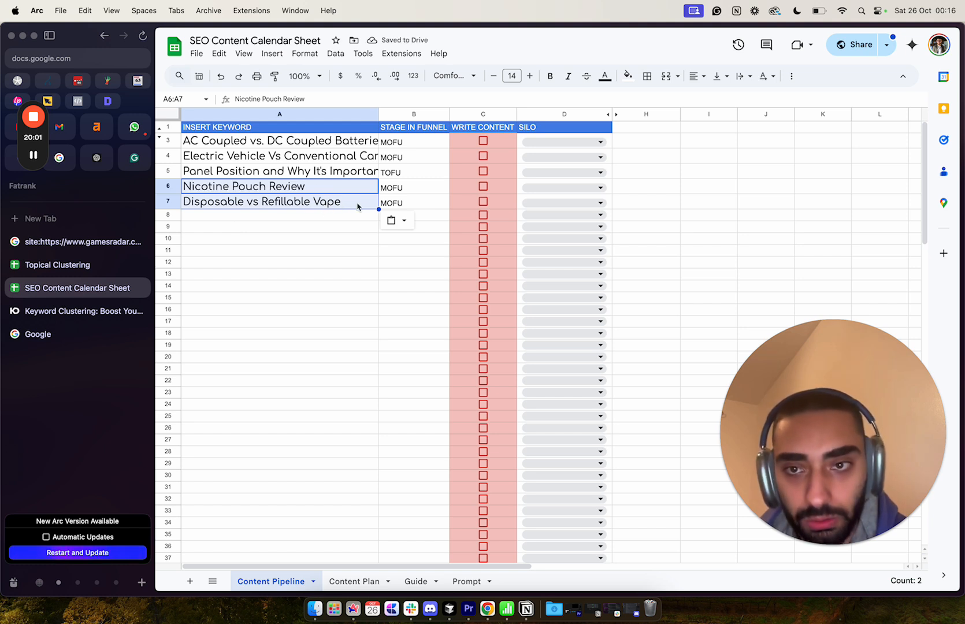
{"action": "left_click_drag", "start_coordinate": [407, 144], "coordinate": [409, 206]}
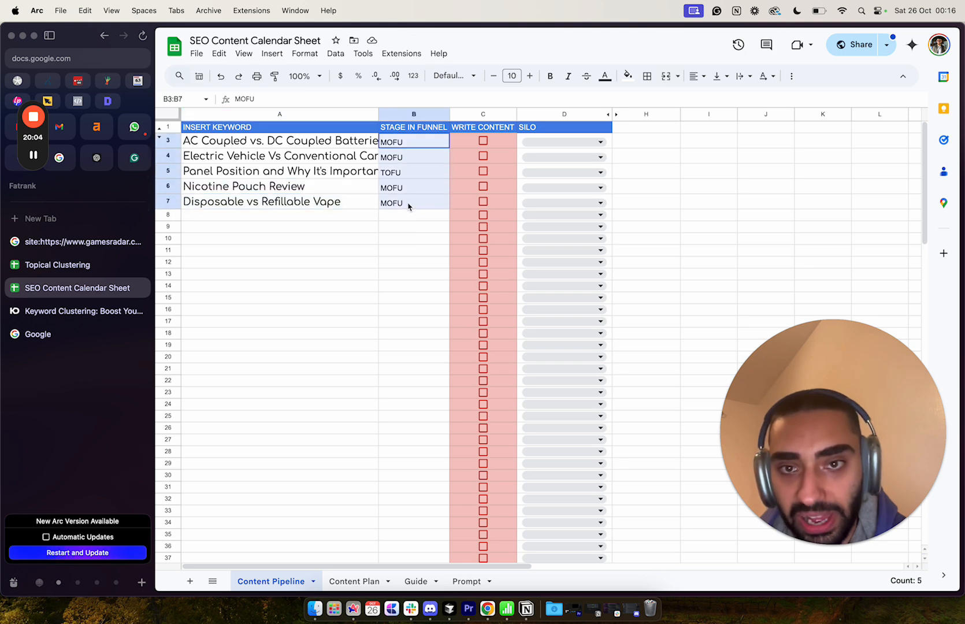
Copy the Affiliate sheet's Cold keywords (C2:C4) from Topical Clustering into A8:A10 of Content Pipeline in SEO Content Calendar Sheet.
{"action": "left_click", "coordinate": [74, 271]}
{"action": "left_click", "coordinate": [352, 581]}
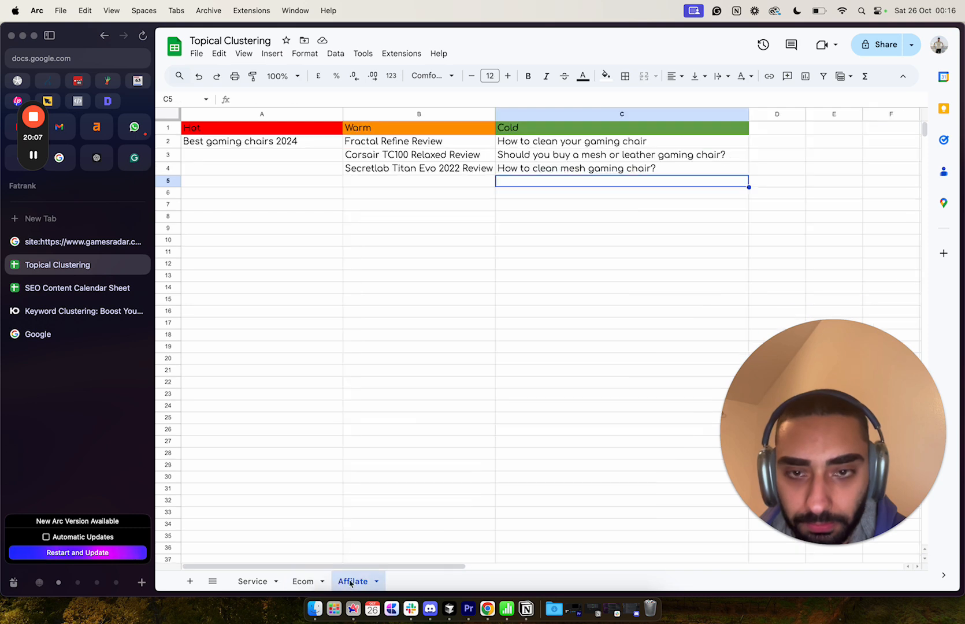
{"action": "left_click_drag", "start_coordinate": [531, 142], "coordinate": [526, 176]}
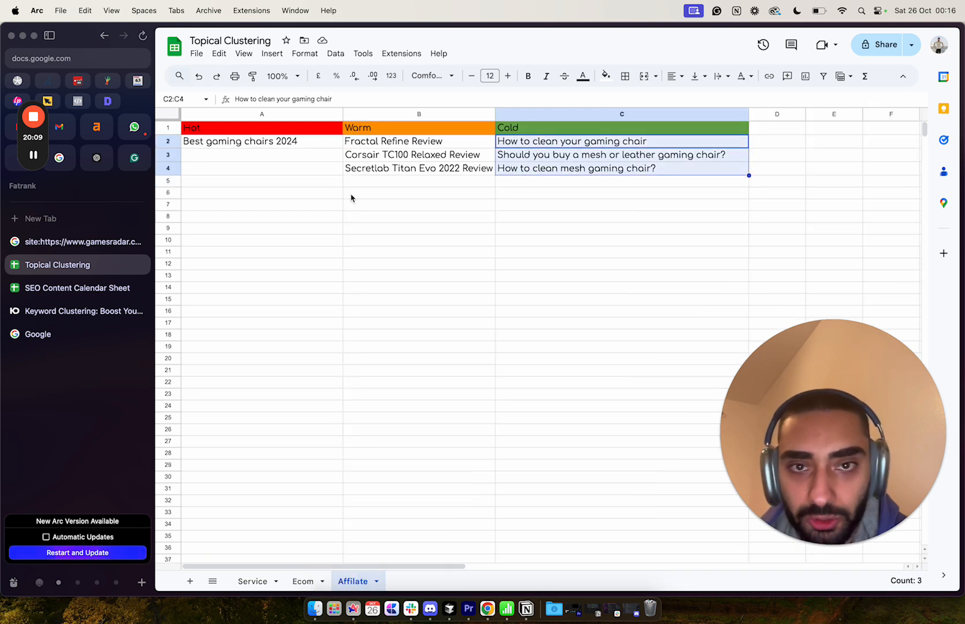
{"action": "left_click", "coordinate": [63, 287]}
{"action": "left_click", "coordinate": [234, 227]}
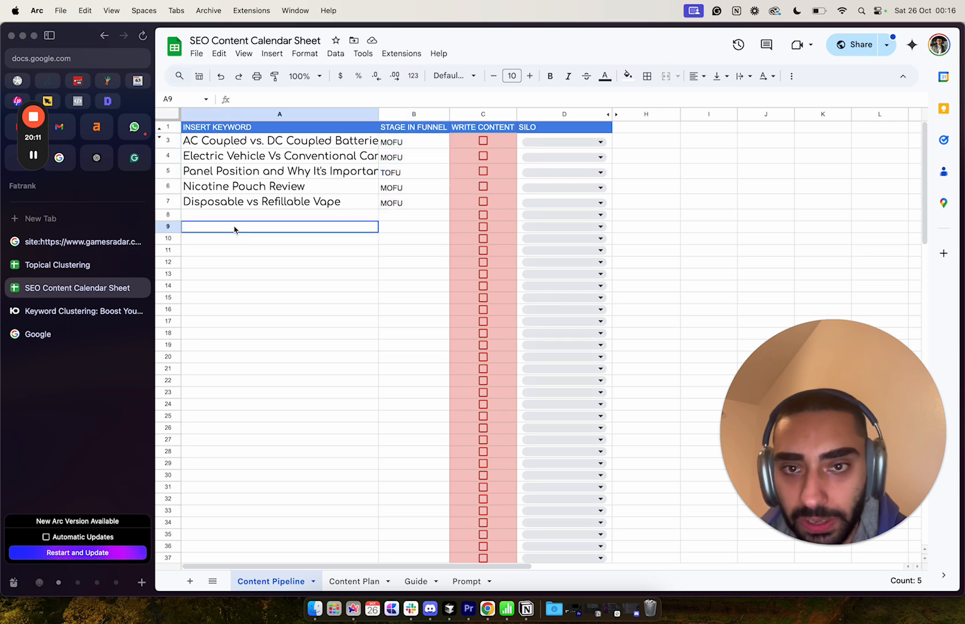
{"action": "key", "text": "super+v"}
{"action": "key", "text": "super+z"}
{"action": "left_click", "coordinate": [256, 215]}
{"action": "key", "text": "super+v"}
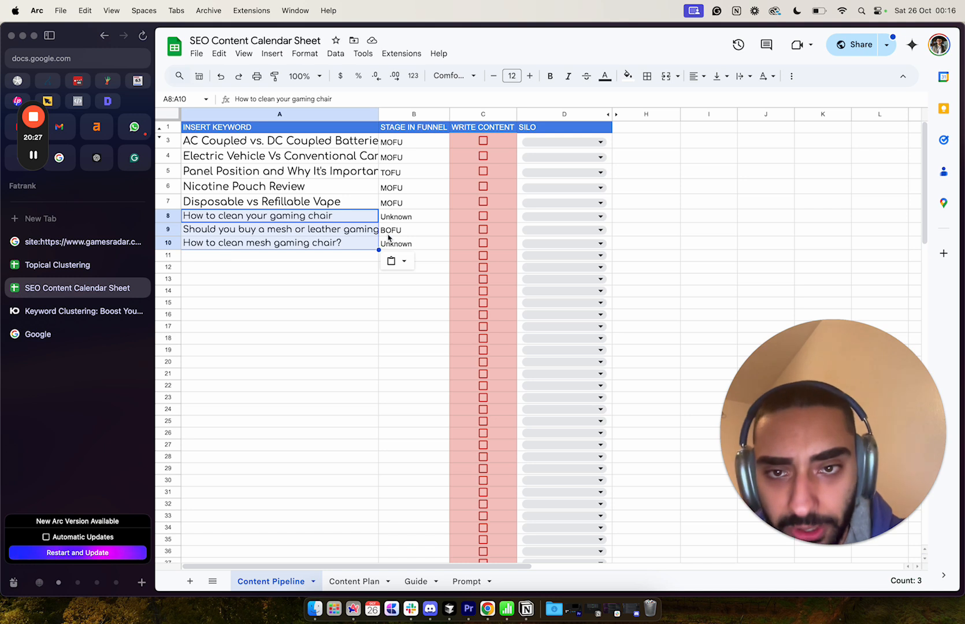
{"action": "left_click", "coordinate": [302, 230]}
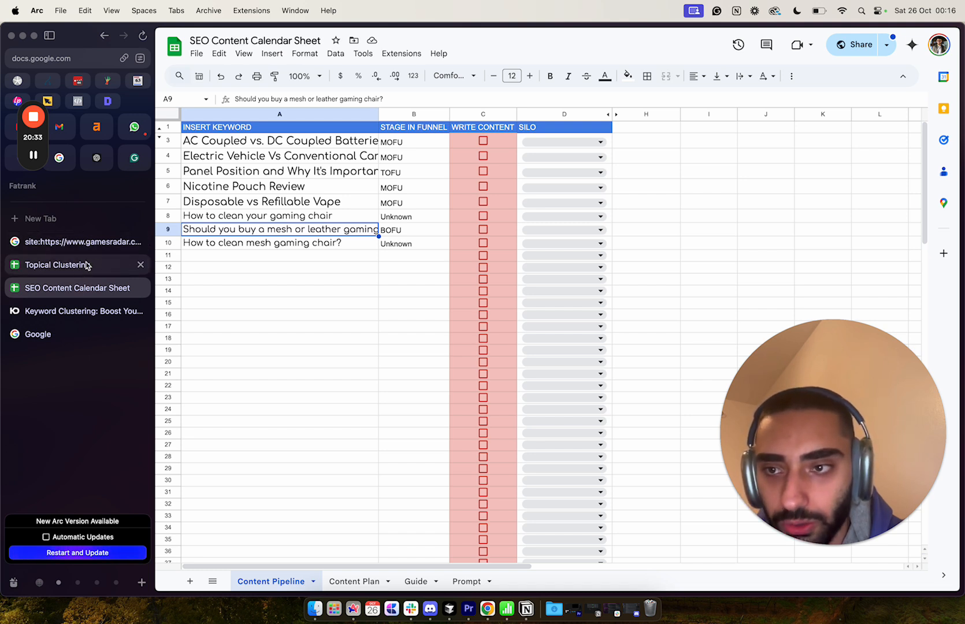
Copy "Best gaming chairs 2024" from the Affiliate sheet's Hot column into A11 of Content Pipeline and check its funnel stage.
{"action": "left_click", "coordinate": [68, 267]}
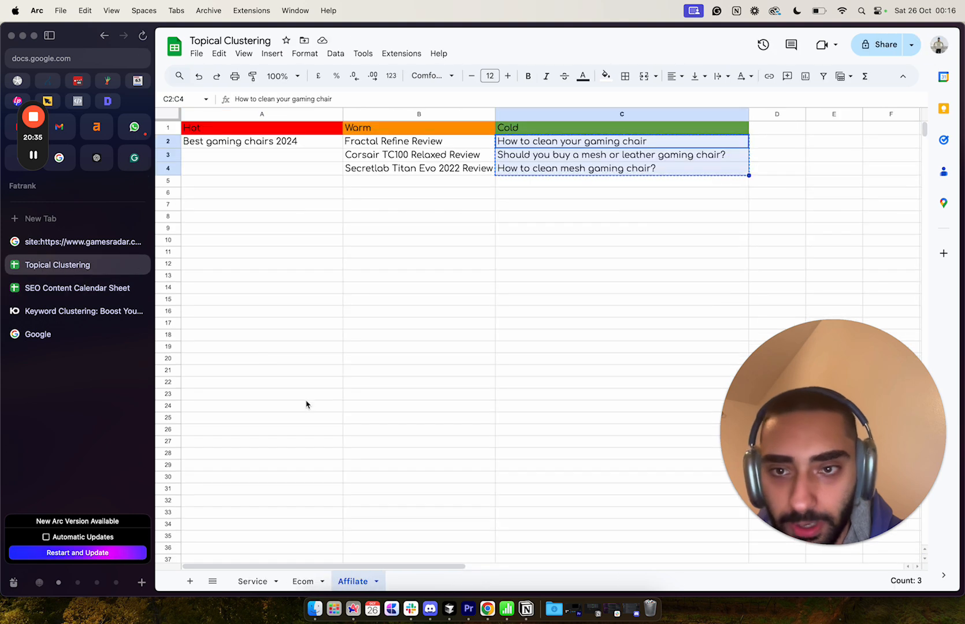
{"action": "left_click", "coordinate": [244, 148]}
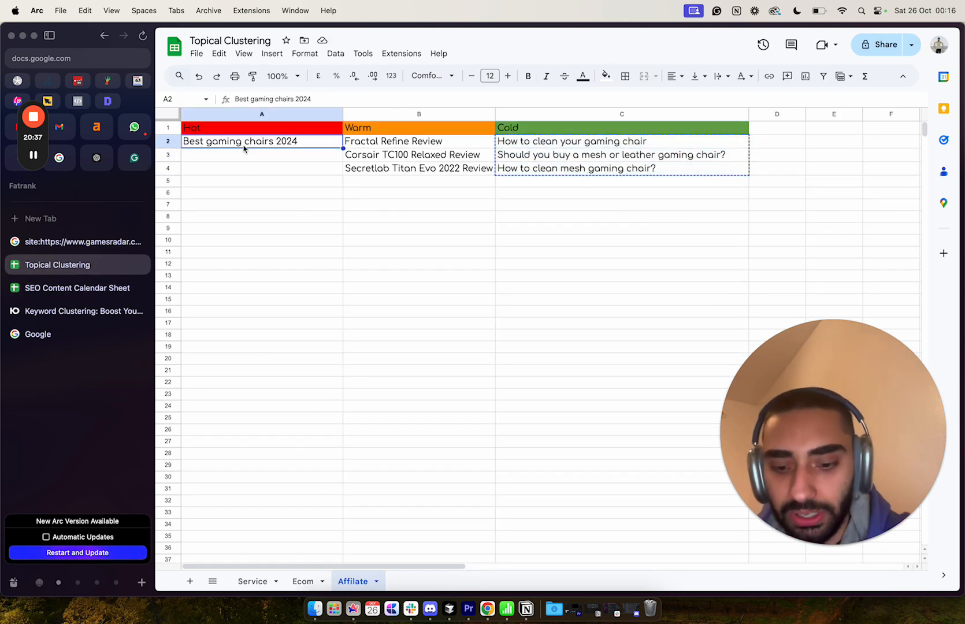
{"action": "left_click", "coordinate": [78, 287]}
{"action": "left_click", "coordinate": [225, 257]}
{"action": "key", "text": "super+v"}
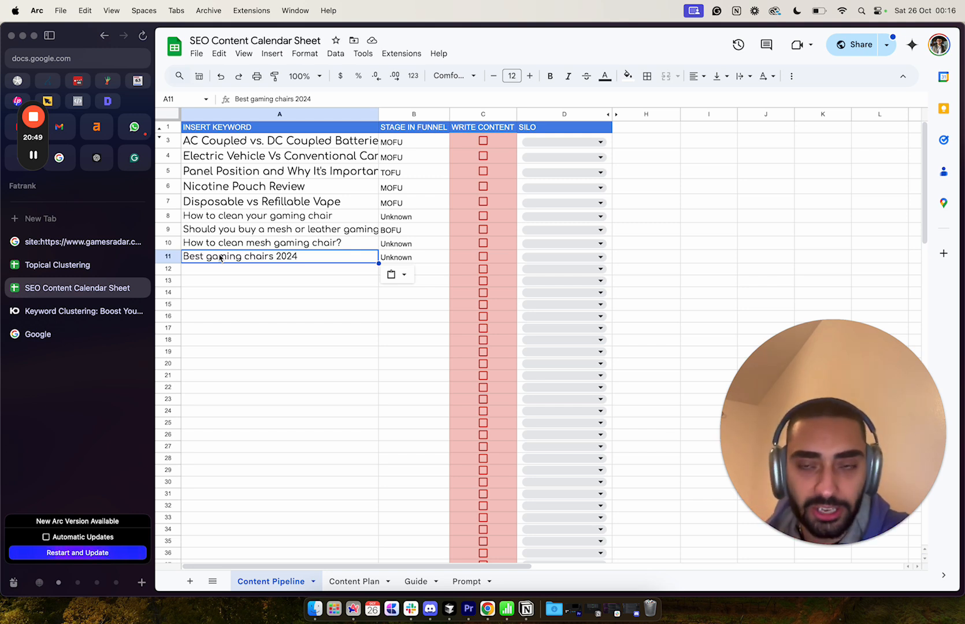
{"action": "left_click", "coordinate": [402, 256]}
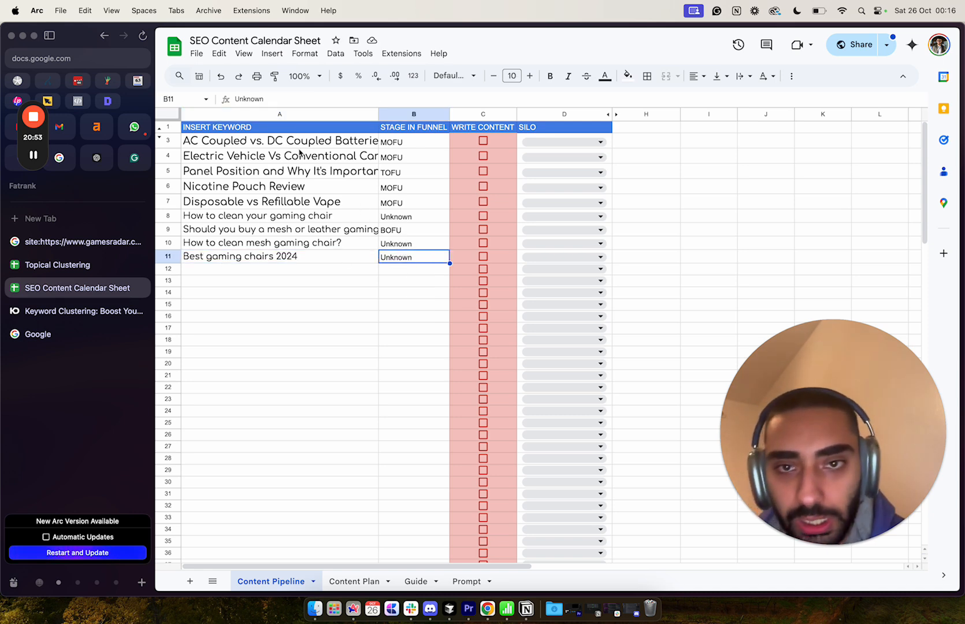
{"action": "left_click_drag", "start_coordinate": [300, 152], "coordinate": [308, 250]}
{"action": "left_click", "coordinate": [314, 277]}
{"action": "left_click_drag", "start_coordinate": [249, 257], "coordinate": [259, 165]}
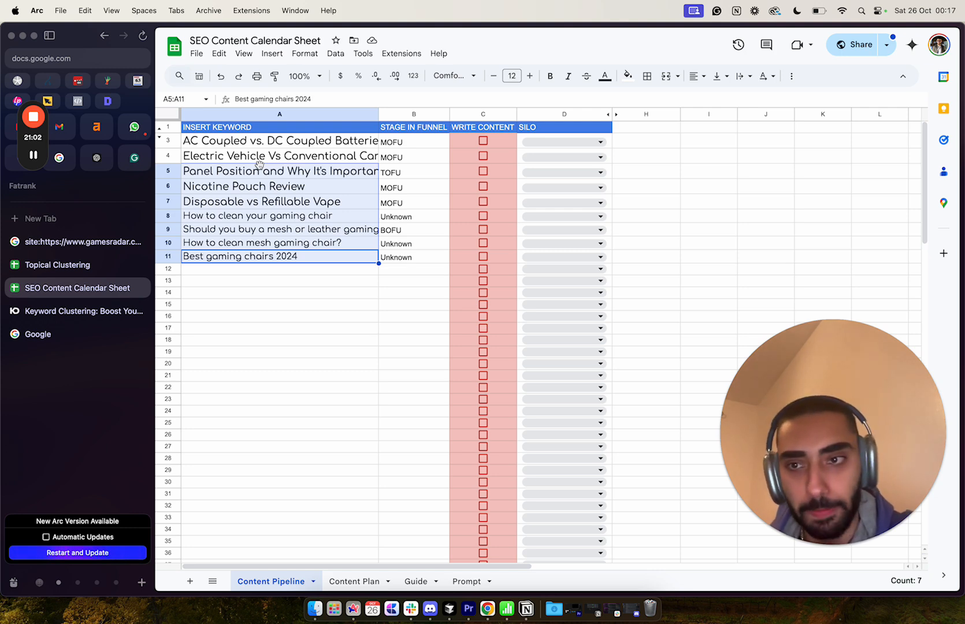
Copy "Solar PV Installer in London" from the Service sheet's Hot column into A12 of Content Pipeline.
{"action": "left_click", "coordinate": [103, 267]}
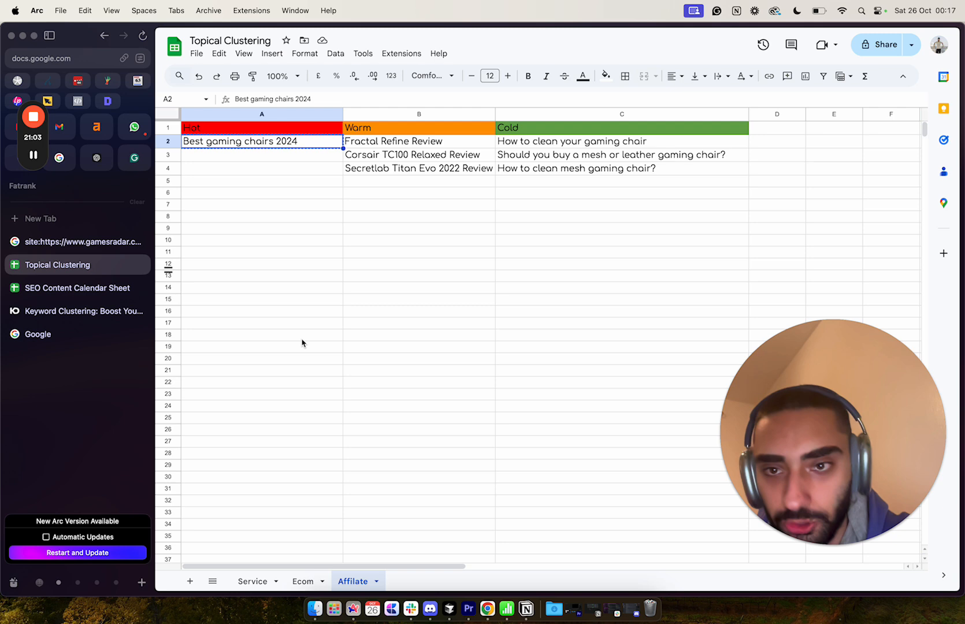
{"action": "left_click", "coordinate": [250, 573]}
{"action": "left_click", "coordinate": [267, 144]}
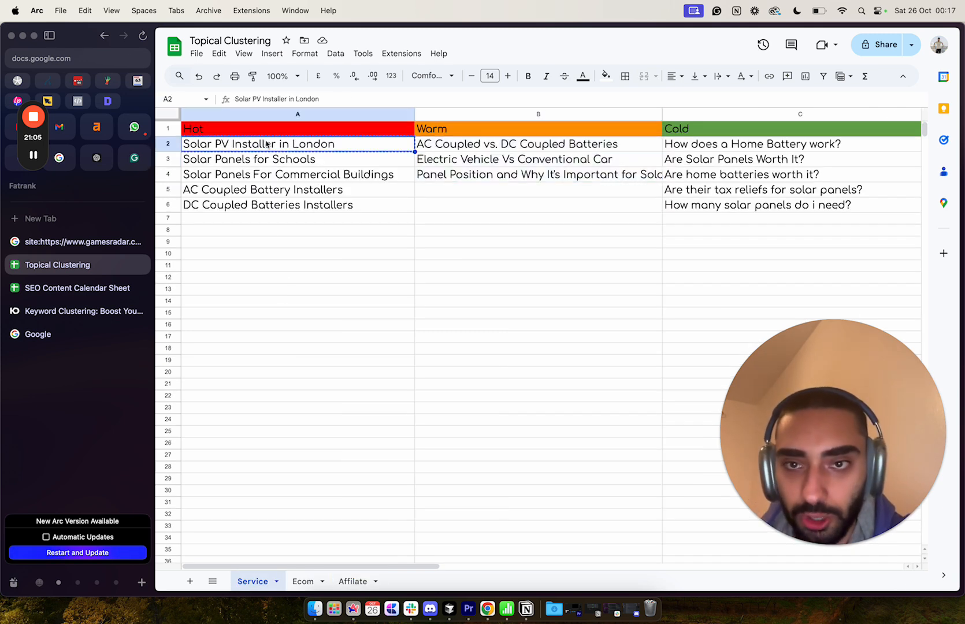
{"action": "left_click", "coordinate": [65, 292]}
{"action": "left_click", "coordinate": [249, 276]}
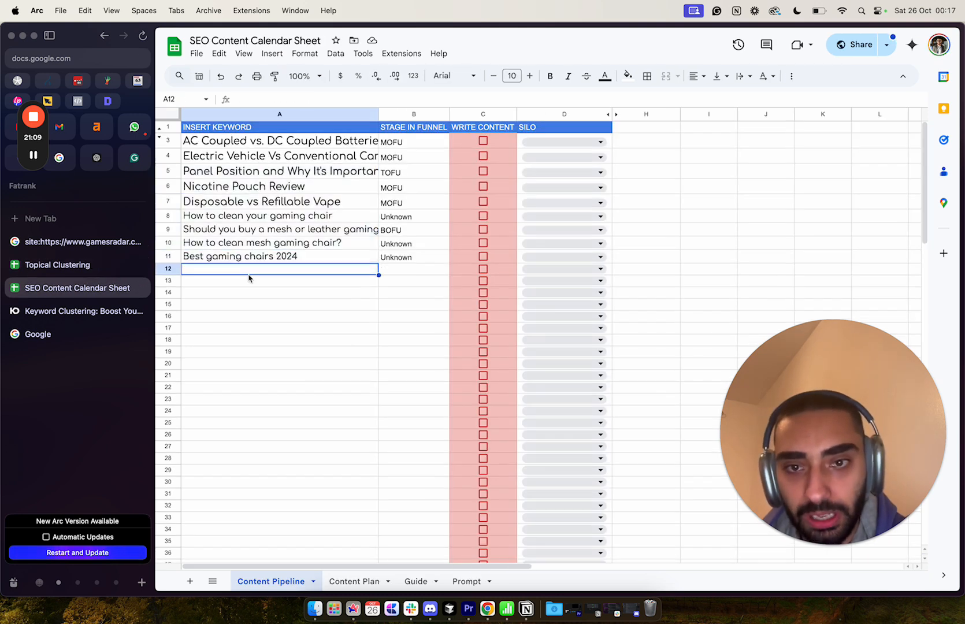
{"action": "key", "text": "super+v"}
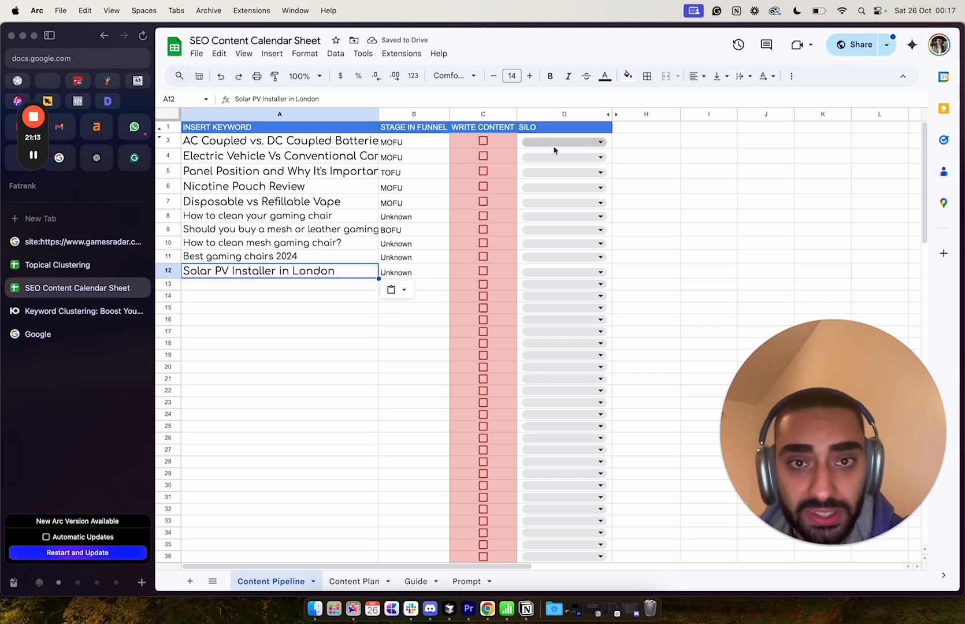
Clear the keywords in A3:A12 of Content Pipeline and paste "Solar PV Installer in London" from the Service sheet into A3.
{"action": "left_click_drag", "start_coordinate": [326, 149], "coordinate": [333, 272]}
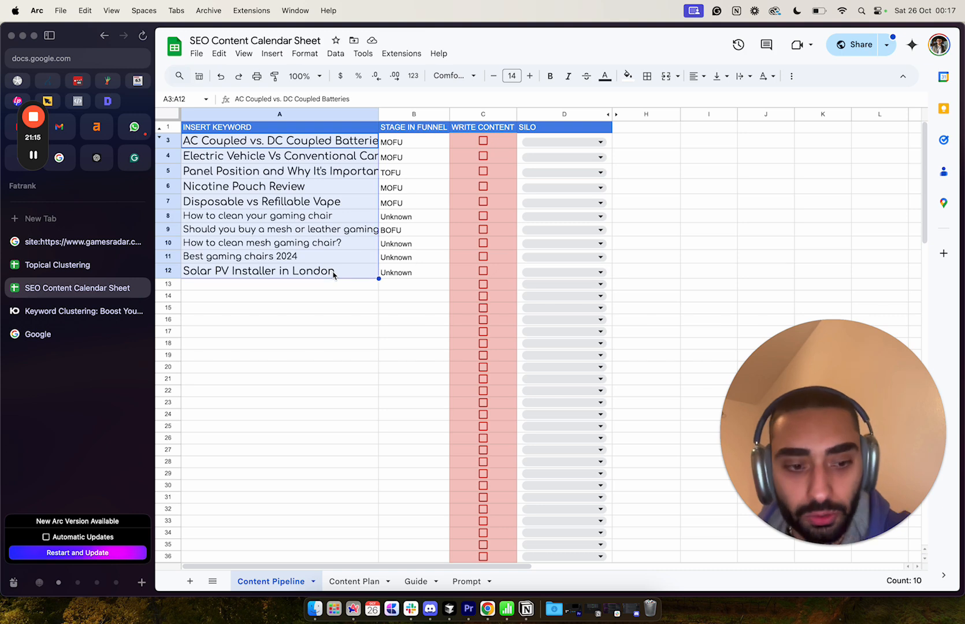
{"action": "key", "text": "Delete"}
{"action": "left_click", "coordinate": [25, 269]}
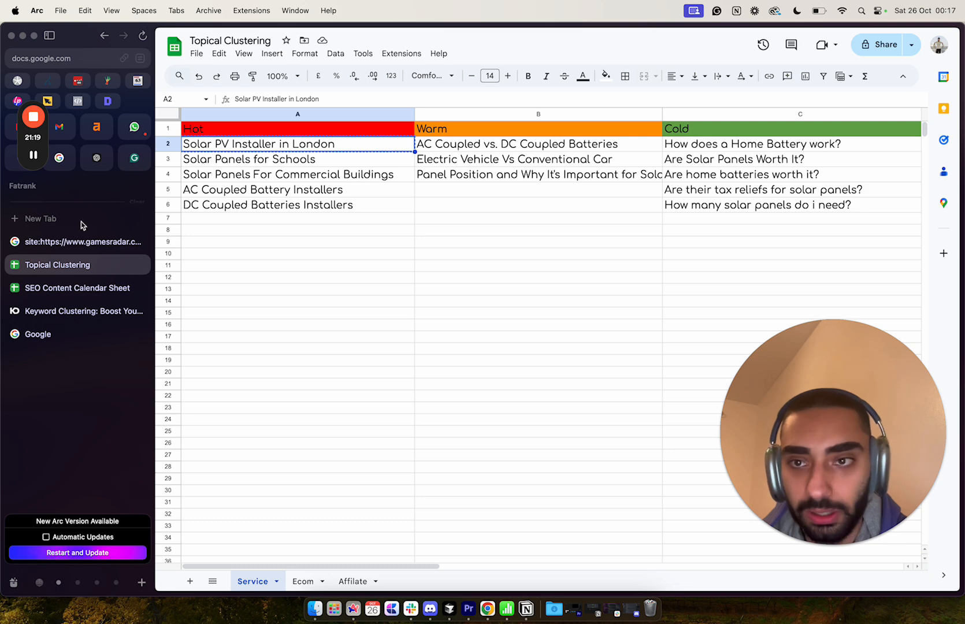
{"action": "left_click", "coordinate": [46, 287]}
{"action": "key", "text": "super+v"}
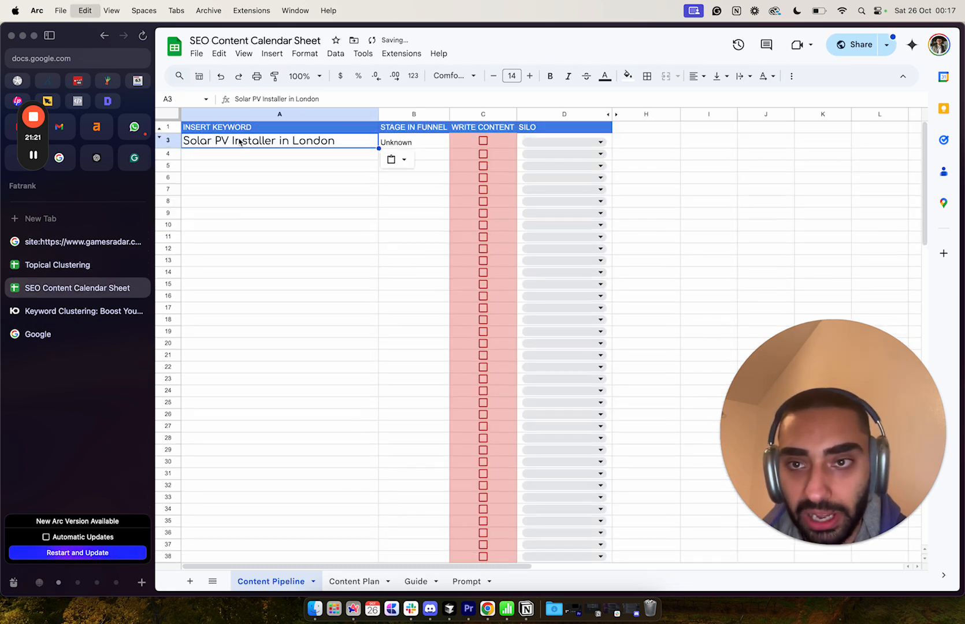
Copy the Service sheet's Warm keywords (B2:B4) into A4:A6 of Content Pipeline.
{"action": "left_click", "coordinate": [68, 269]}
{"action": "left_click_drag", "start_coordinate": [471, 144], "coordinate": [504, 185]}
{"action": "key", "text": "super+c"}
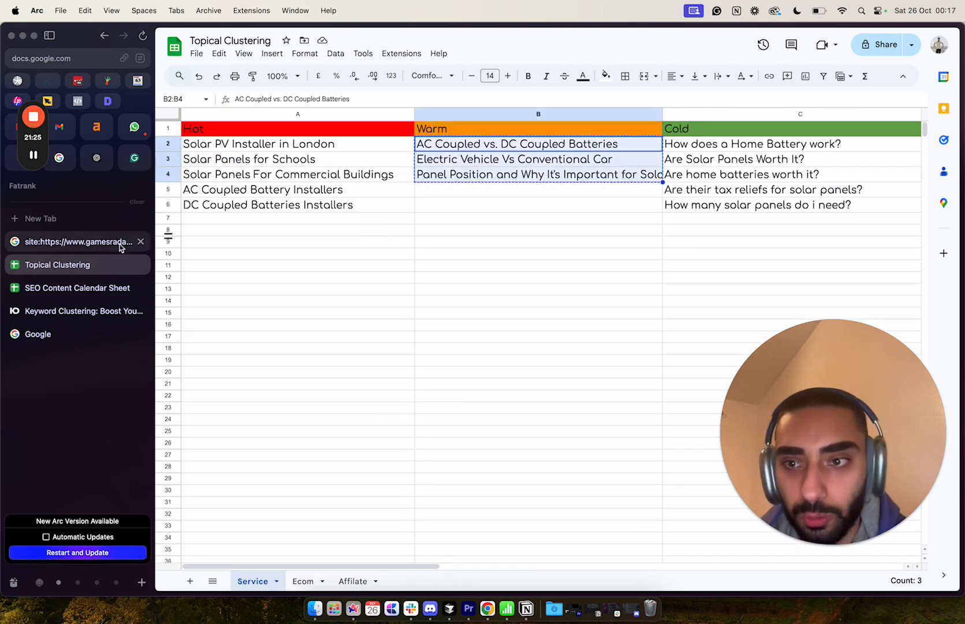
{"action": "left_click", "coordinate": [87, 285]}
{"action": "left_click", "coordinate": [280, 157]}
{"action": "key", "text": "super+v"}
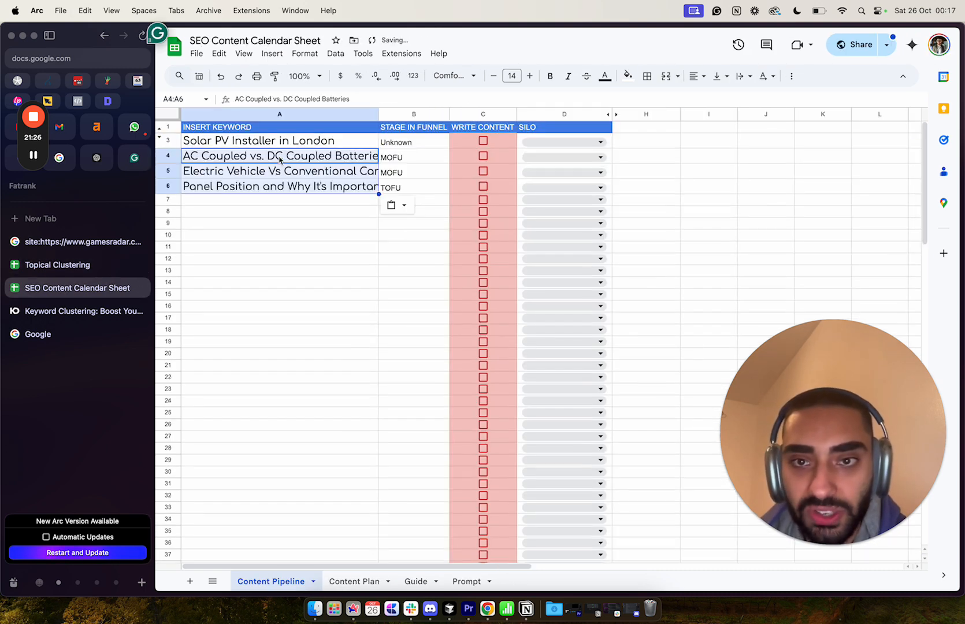
Copy the Service sheet's Cold keywords (C2:C6) into A7:A11 of Content Pipeline and select the funnel stage in B3.
{"action": "left_click", "coordinate": [64, 266]}
{"action": "left_click_drag", "start_coordinate": [700, 149], "coordinate": [703, 202]}
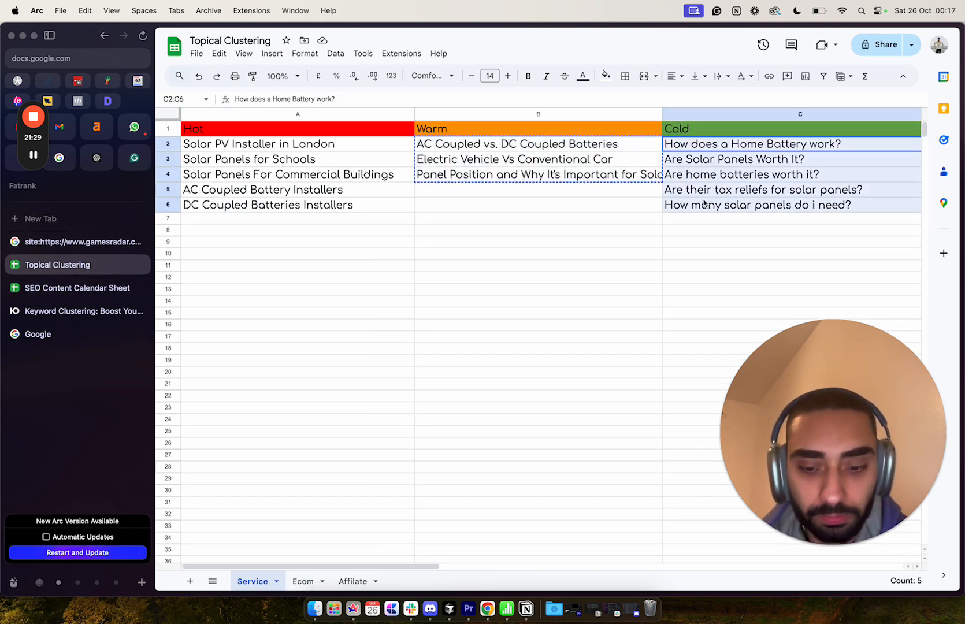
{"action": "key", "text": "super+c"}
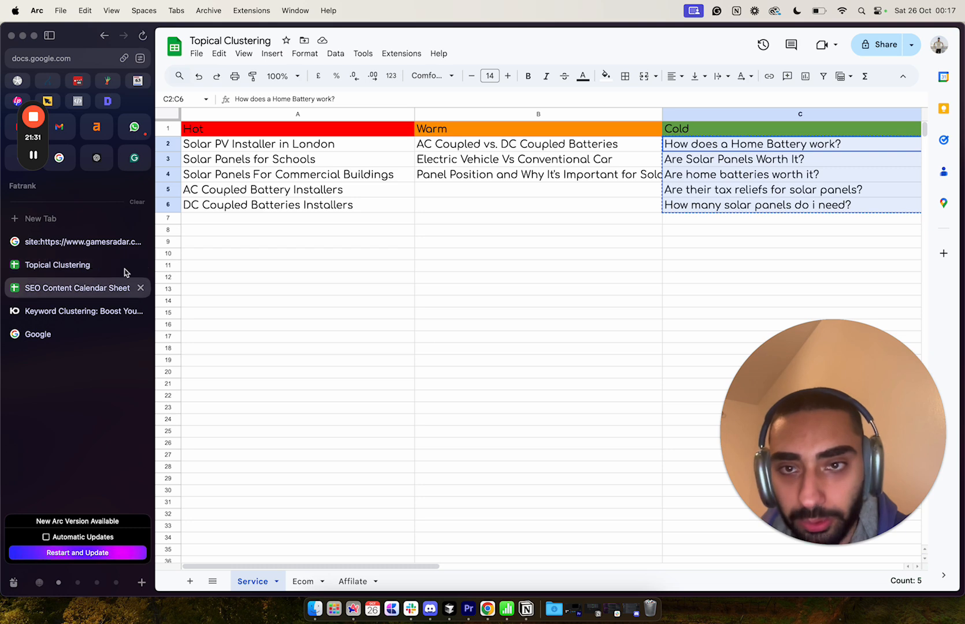
{"action": "left_click", "coordinate": [93, 287]}
{"action": "left_click", "coordinate": [301, 201]}
{"action": "key", "text": "super+v"}
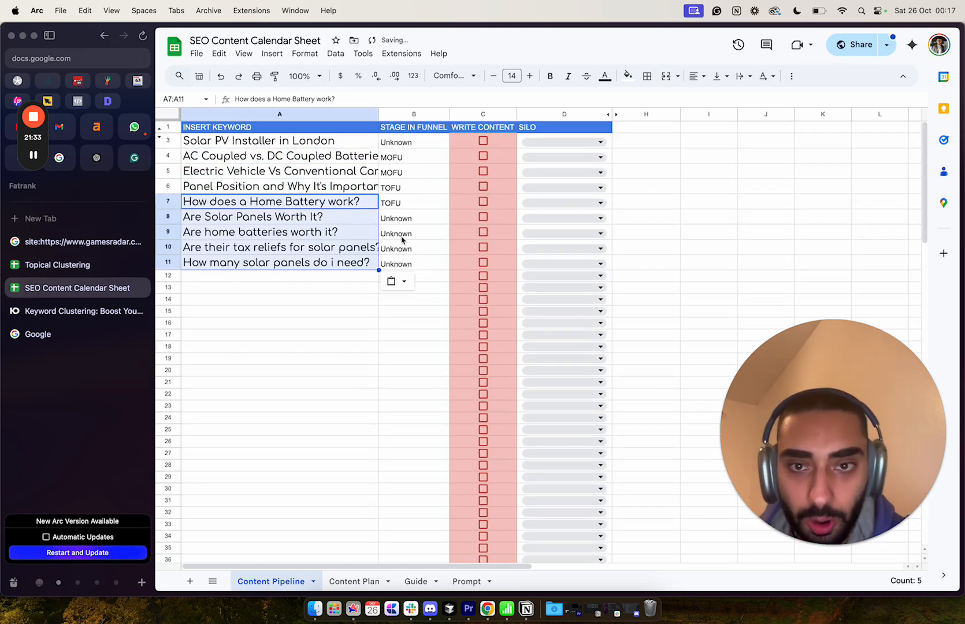
{"action": "left_click", "coordinate": [428, 143]}
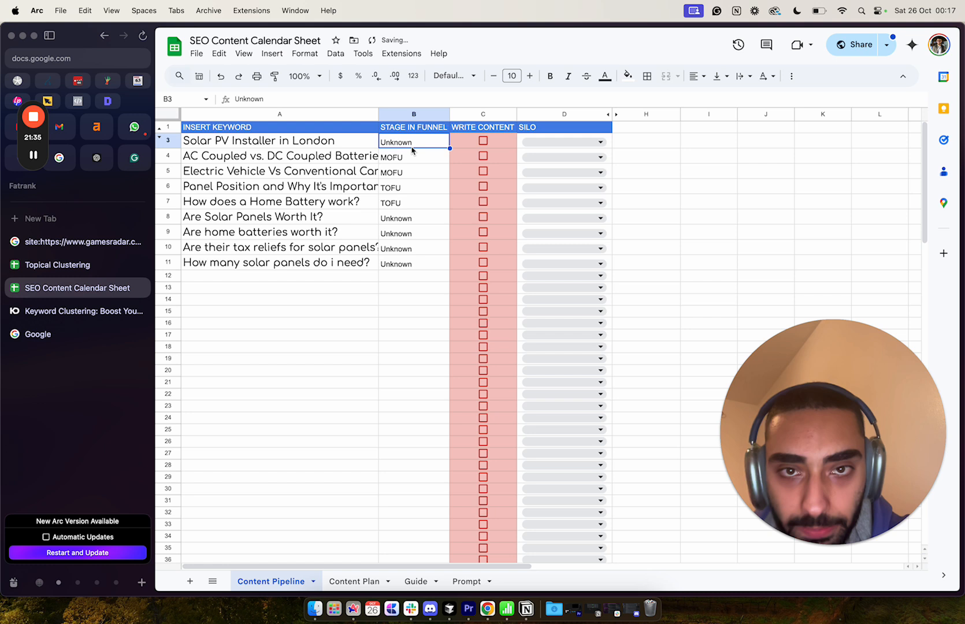
Choose SILO A in D3, rename that dropdown option to "Solar Silo" and apply the change to all matching dropdowns.
{"action": "left_click", "coordinate": [569, 143]}
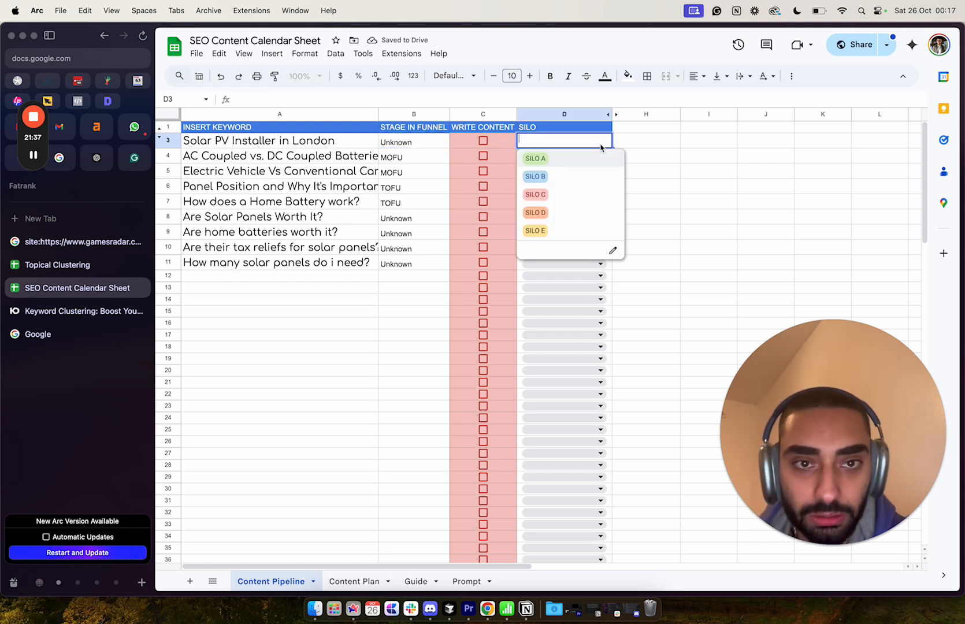
{"action": "left_click", "coordinate": [545, 160]}
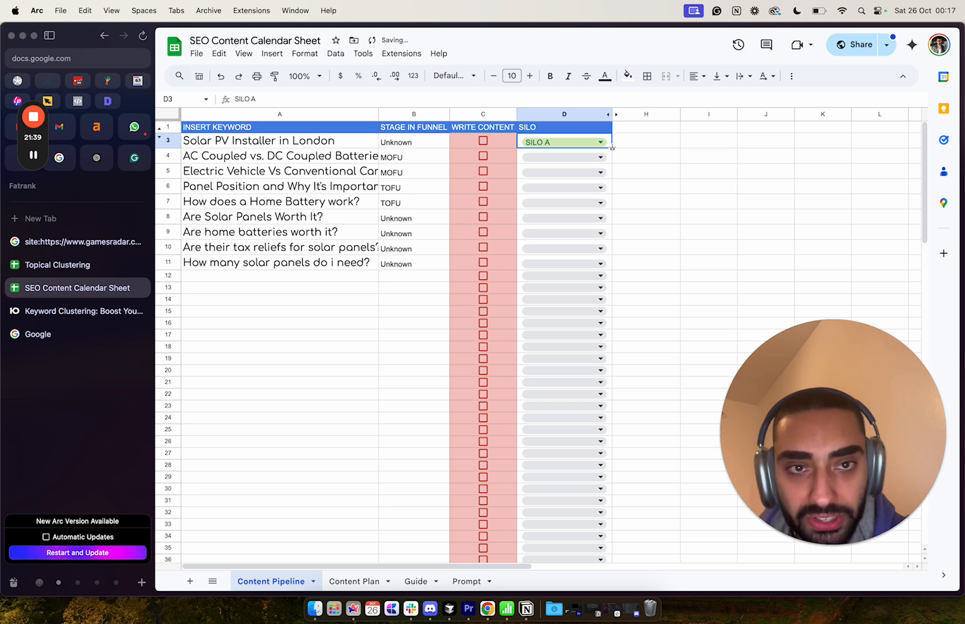
{"action": "left_click", "coordinate": [576, 142]}
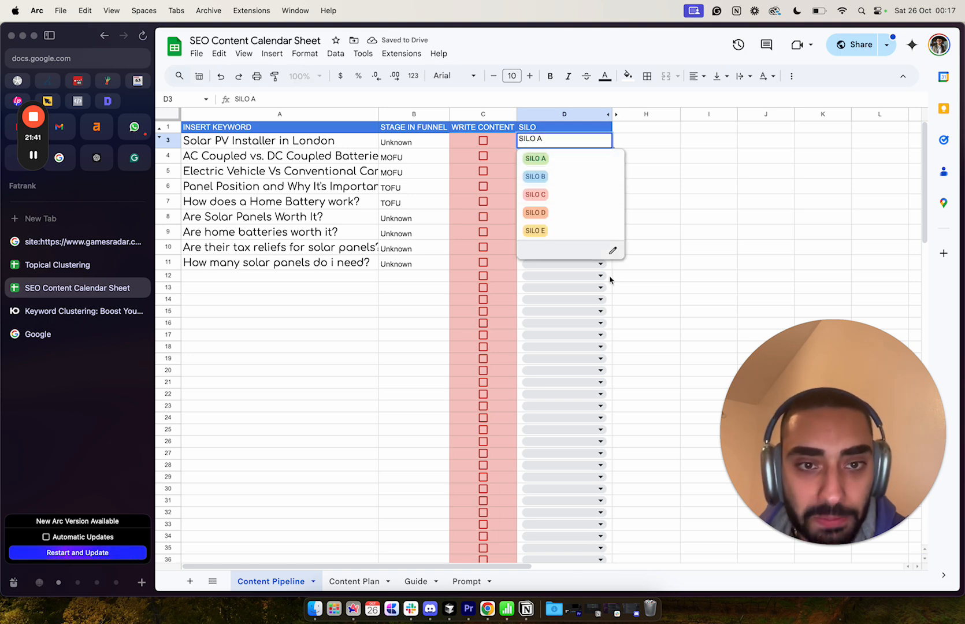
{"action": "left_click", "coordinate": [613, 250]}
{"action": "left_click", "coordinate": [831, 209]}
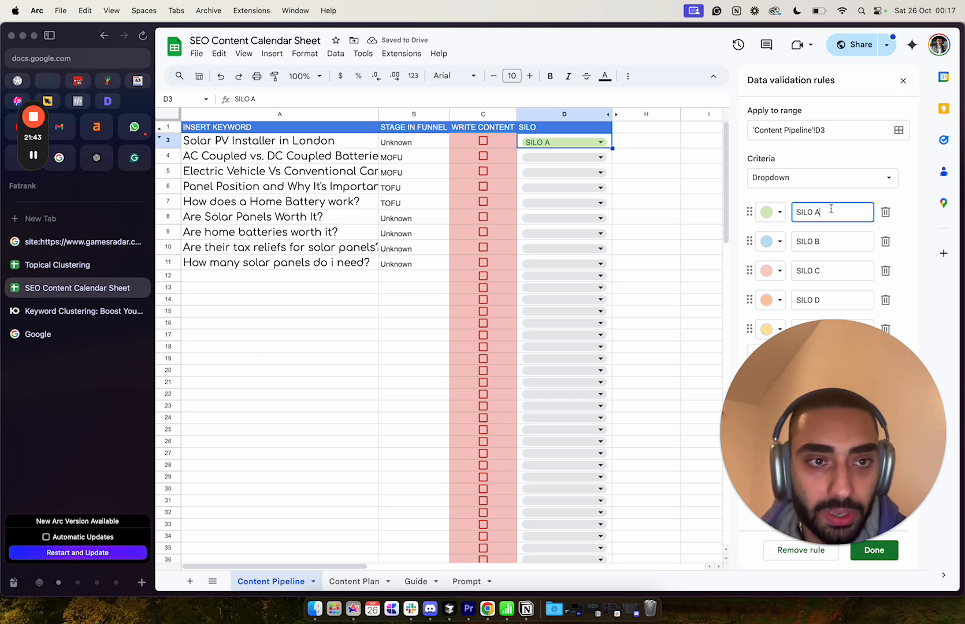
{"action": "left_click_drag", "start_coordinate": [831, 209], "coordinate": [779, 214]}
{"action": "type", "text": "Solar Silo"}
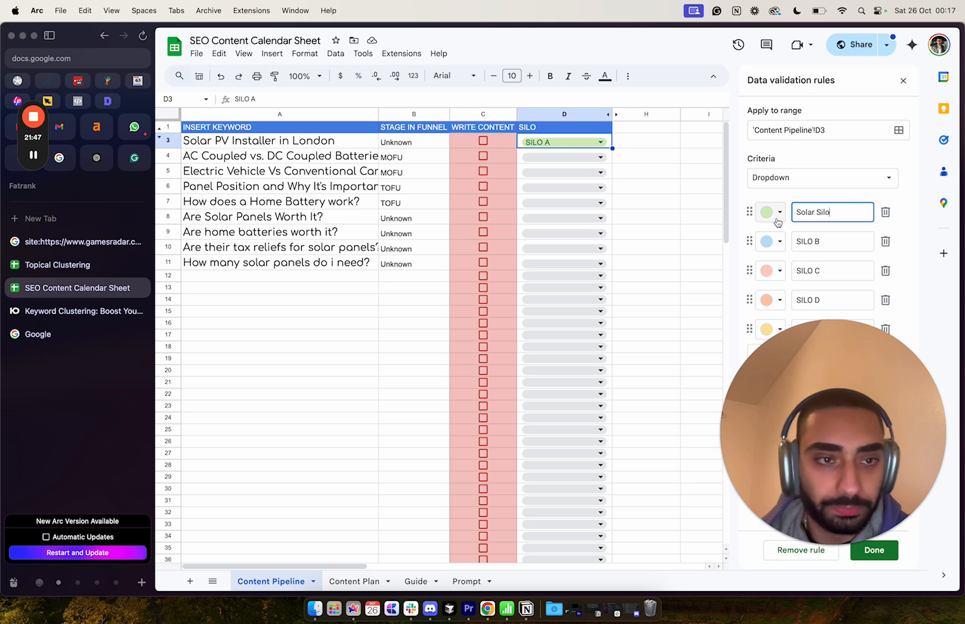
{"action": "left_click", "coordinate": [874, 558]}
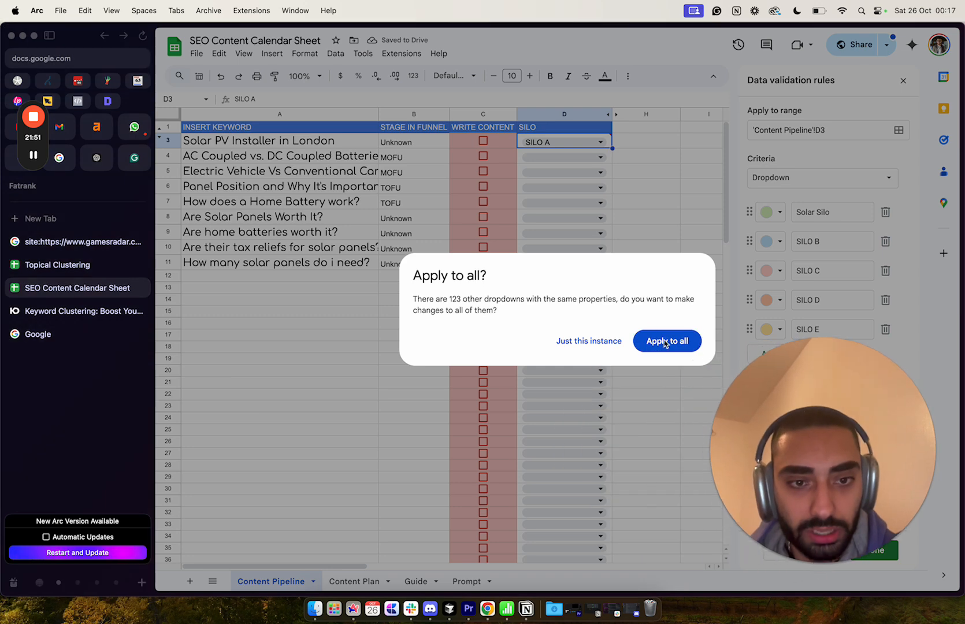
{"action": "left_click", "coordinate": [665, 341]}
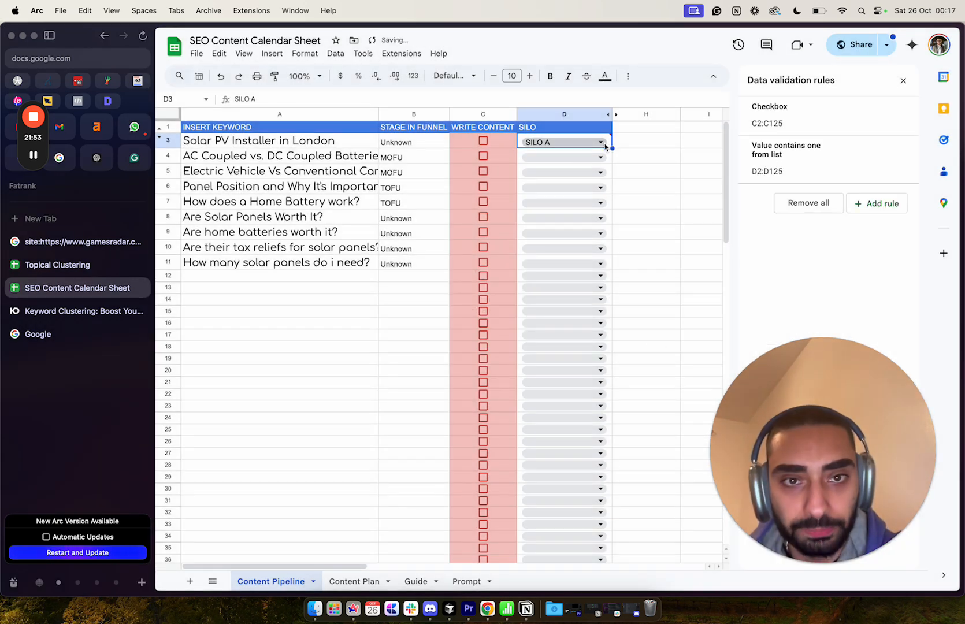
Assign Solar Silo to the keywords in D3:D11 and tick their Write Content checkboxes in C3:C11.
{"action": "left_click", "coordinate": [601, 142]}
{"action": "left_click", "coordinate": [573, 159]}
{"action": "left_click_drag", "start_coordinate": [612, 148], "coordinate": [587, 267]}
{"action": "left_click", "coordinate": [414, 287]}
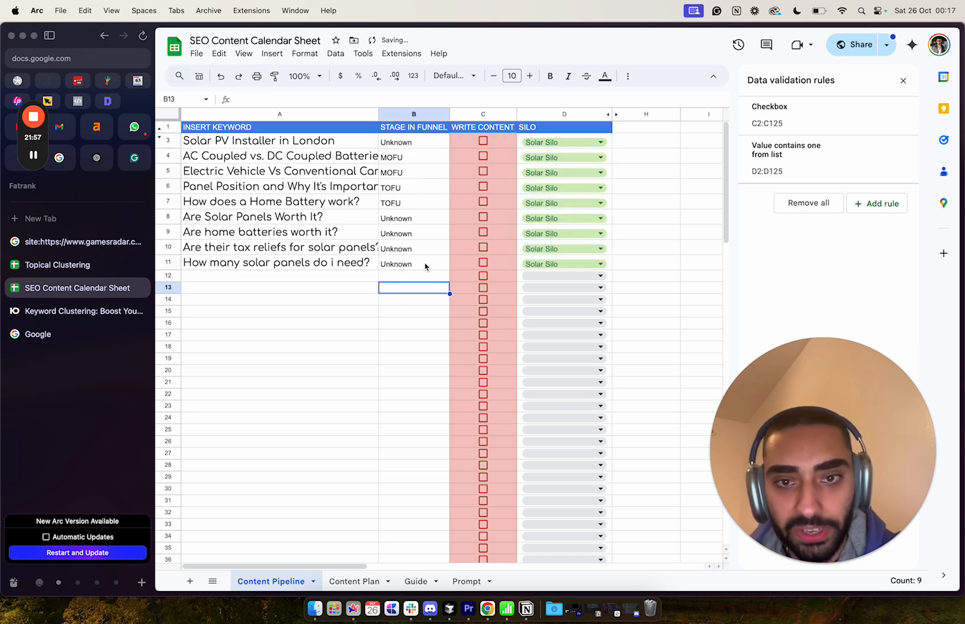
{"action": "left_click", "coordinate": [483, 141]}
{"action": "left_click_drag", "start_coordinate": [517, 148], "coordinate": [501, 266]}
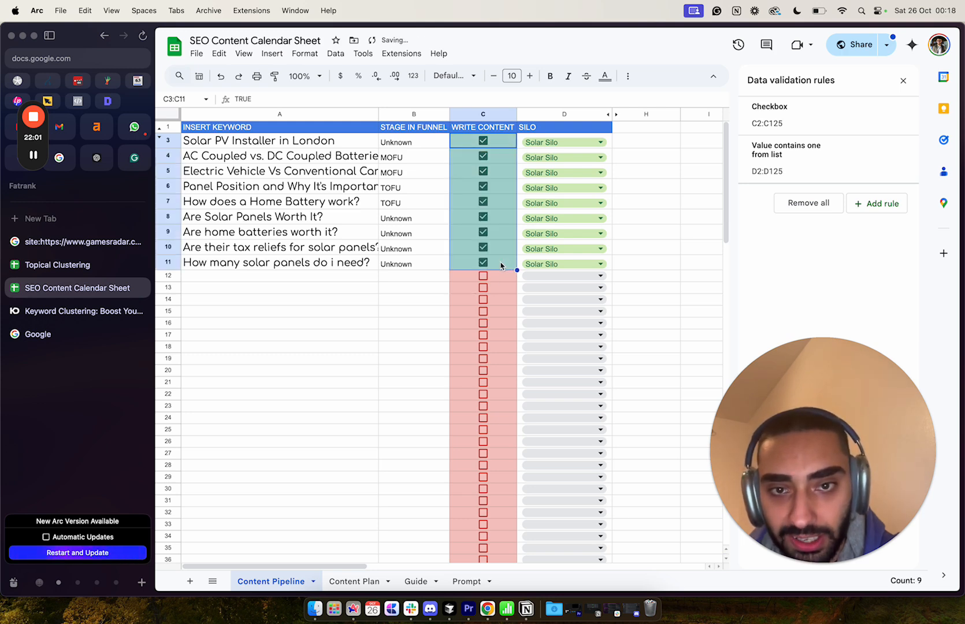
Open the Content Plan sheet and examine its transferred keywords, funnel stages and the formula in A2.
{"action": "left_click", "coordinate": [354, 582]}
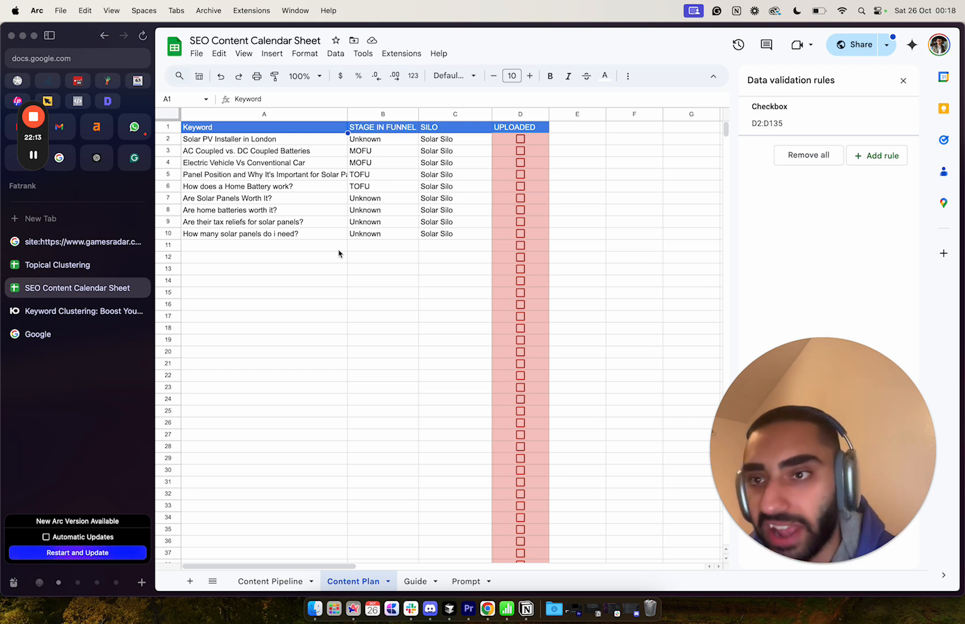
{"action": "left_click_drag", "start_coordinate": [376, 143], "coordinate": [388, 155]}
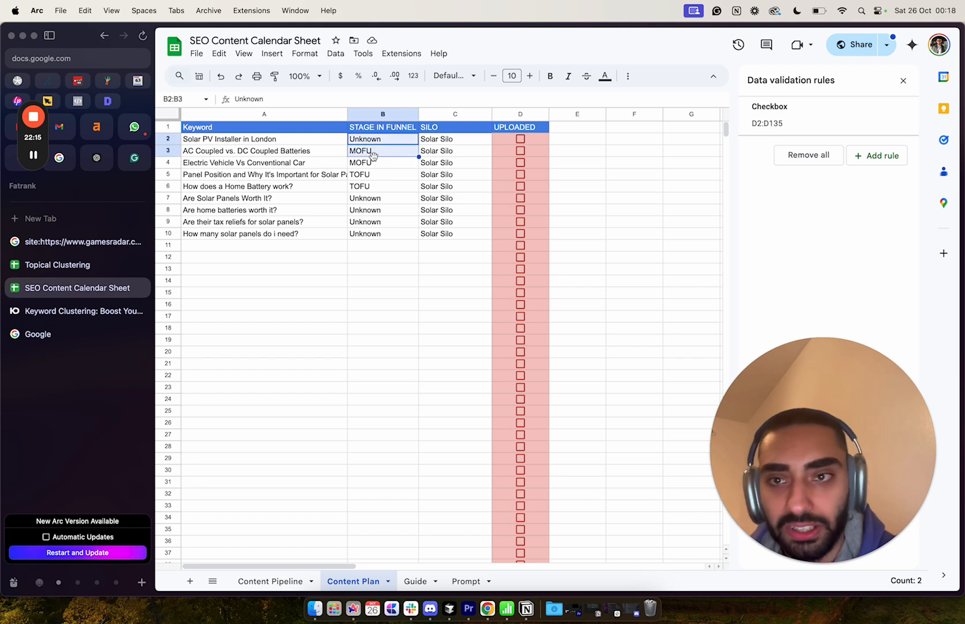
{"action": "left_click", "coordinate": [262, 141]}
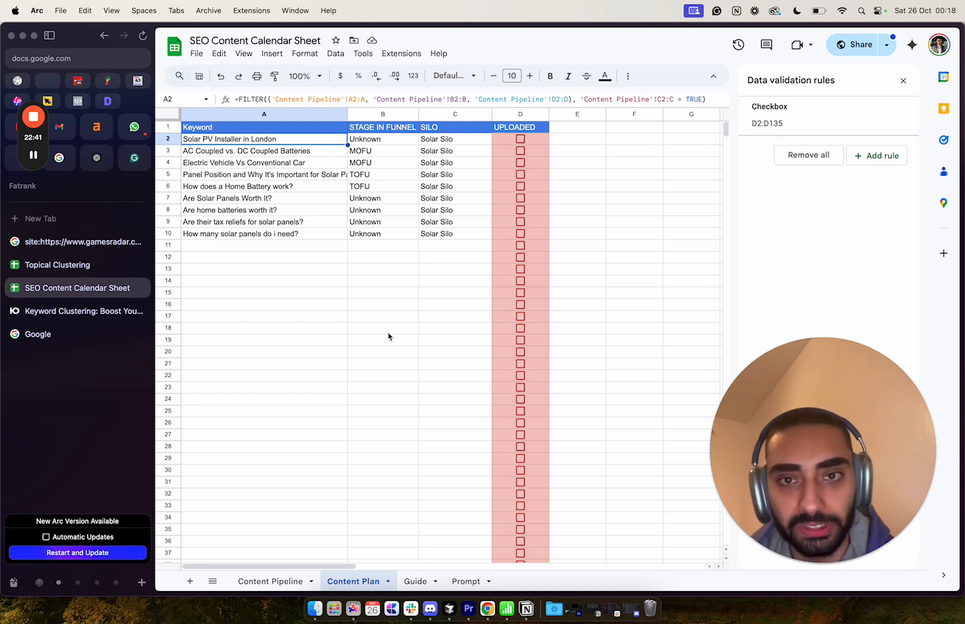
Review the keywords in A2:A10 of Content Plan and the Guide and Prompt sheets, finishing on Content Plan.
{"action": "left_click_drag", "start_coordinate": [444, 233], "coordinate": [334, 236]}
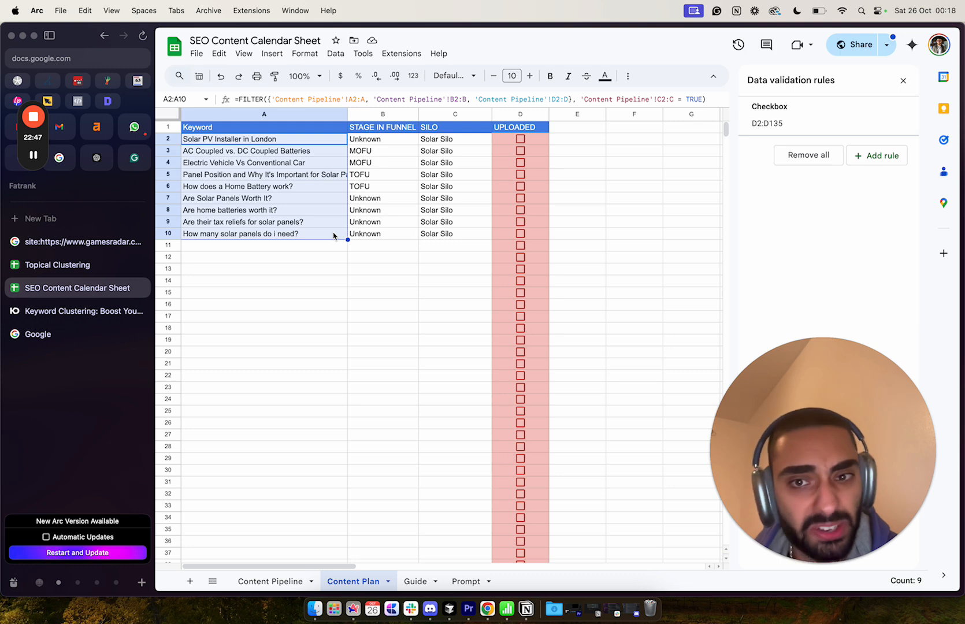
{"action": "left_click", "coordinate": [339, 318]}
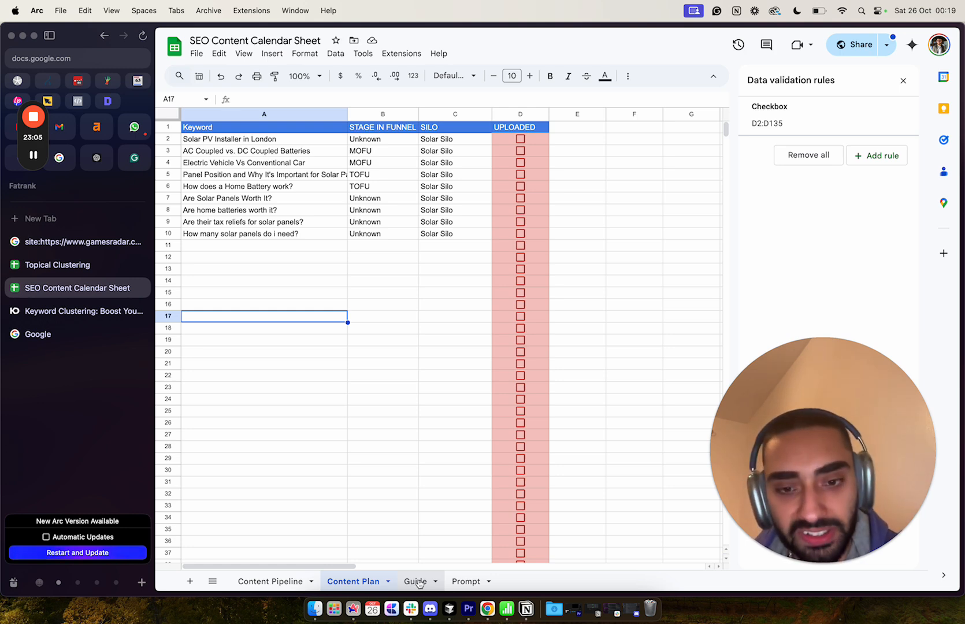
{"action": "left_click", "coordinate": [416, 581]}
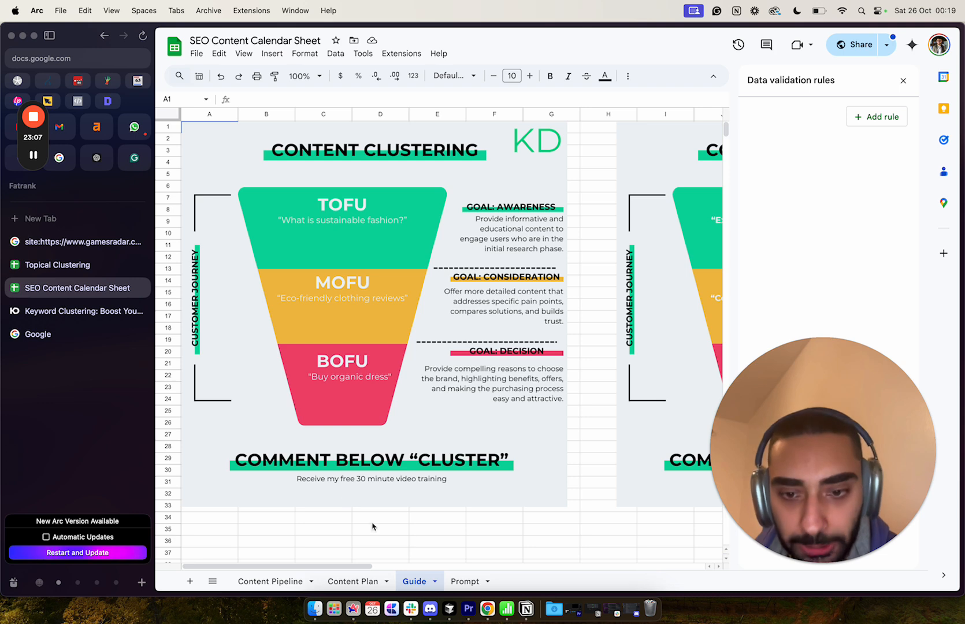
{"action": "left_click", "coordinate": [352, 581]}
{"action": "left_click", "coordinate": [465, 581]}
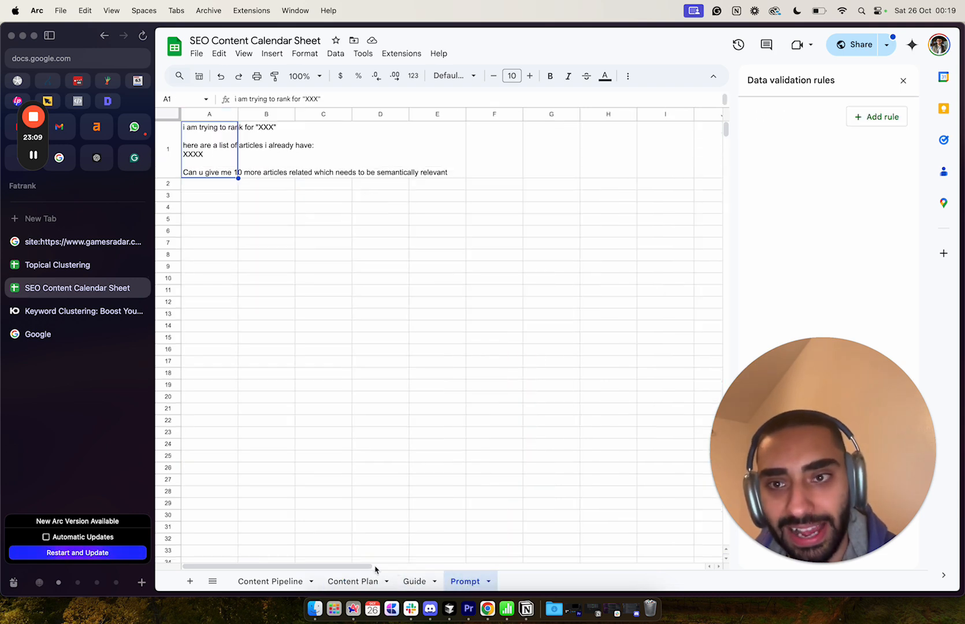
{"action": "left_click", "coordinate": [353, 581]}
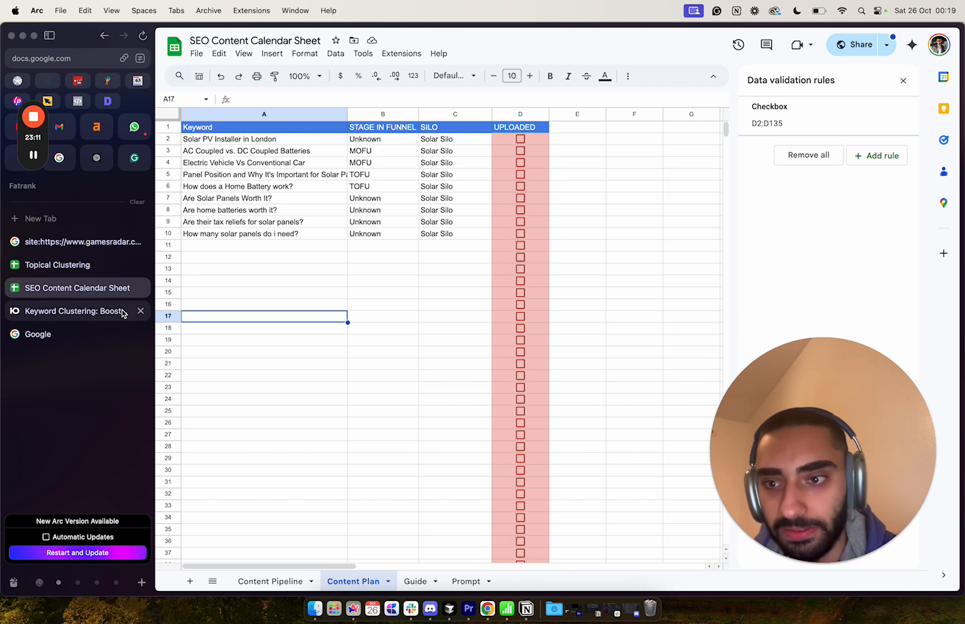
Review the Keyword Clustering article's funnel graphic and Topic Cluster form, and open the site's Work With Me contact page.
{"action": "left_click", "coordinate": [76, 312]}
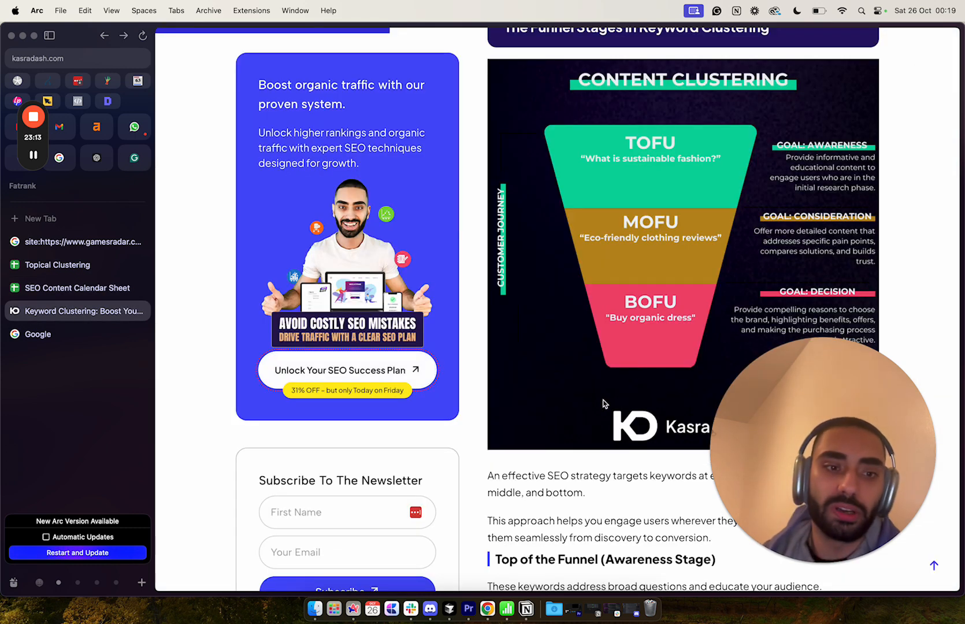
{"action": "scroll", "coordinate": [579, 286], "scroll_direction": "up", "scroll_amount": 3}
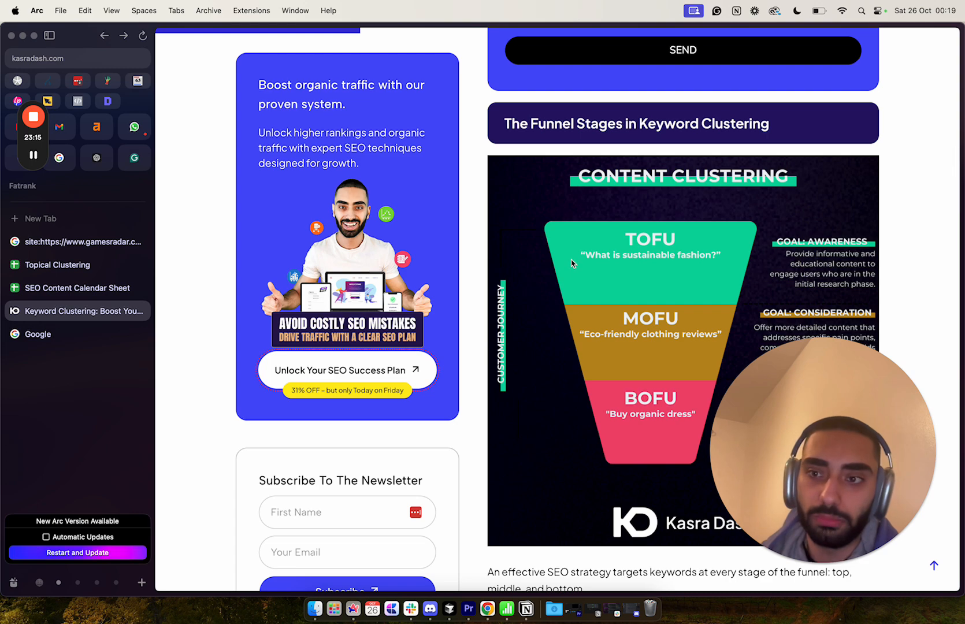
{"action": "scroll", "coordinate": [570, 263], "scroll_direction": "up", "scroll_amount": 10}
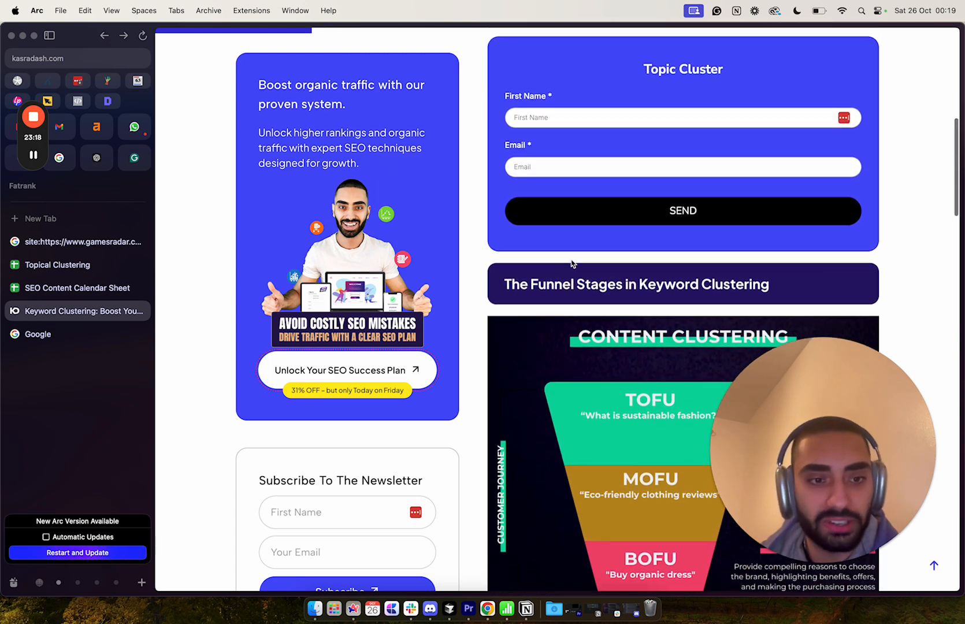
{"action": "scroll", "coordinate": [571, 262], "scroll_direction": "up", "scroll_amount": 10}
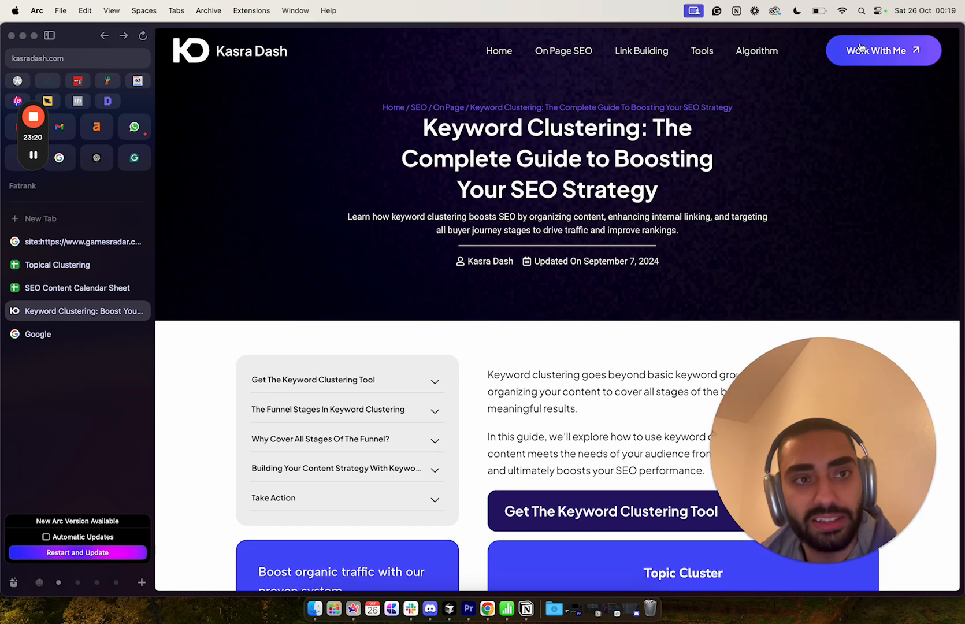
{"action": "left_click", "coordinate": [850, 56]}
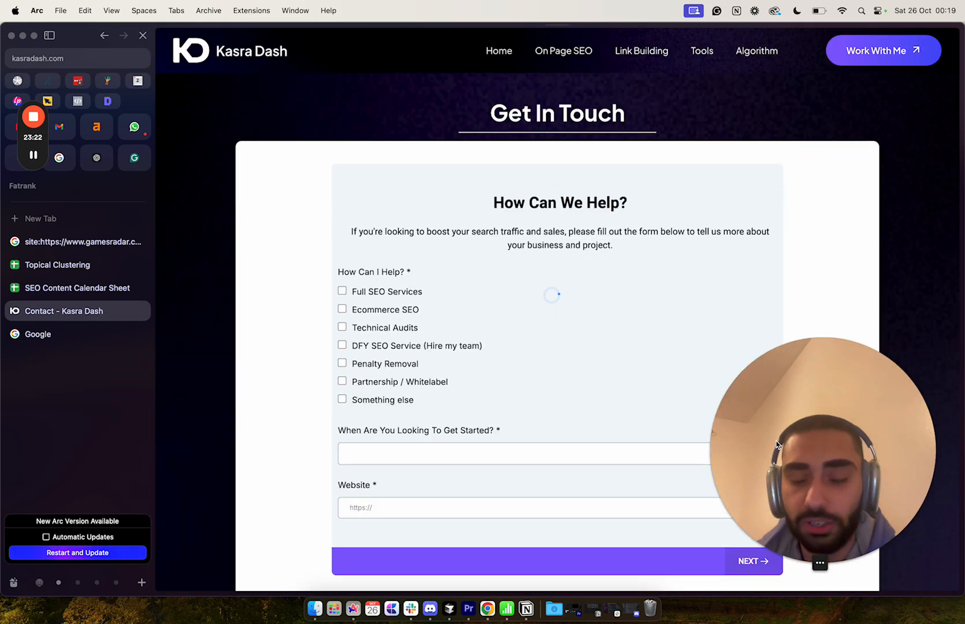
{"action": "left_click_drag", "start_coordinate": [775, 440], "coordinate": [766, 187]}
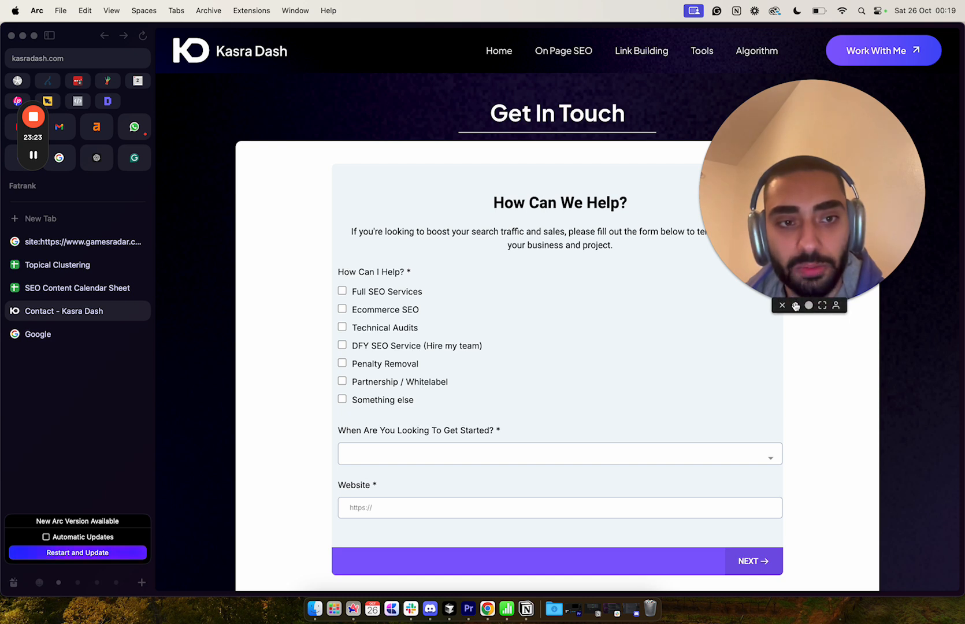
{"action": "left_click_drag", "start_coordinate": [750, 244], "coordinate": [840, 164]}
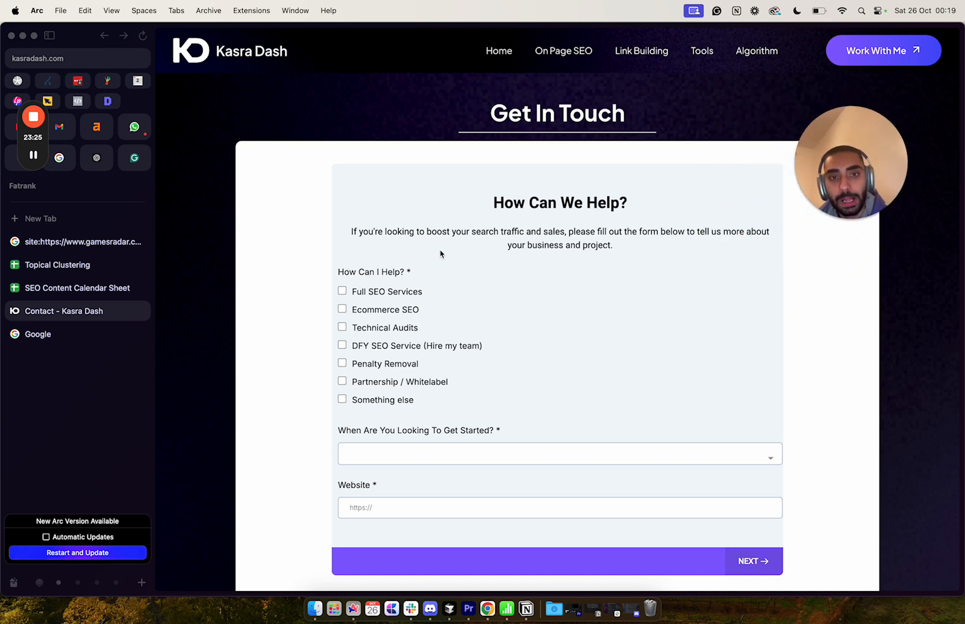